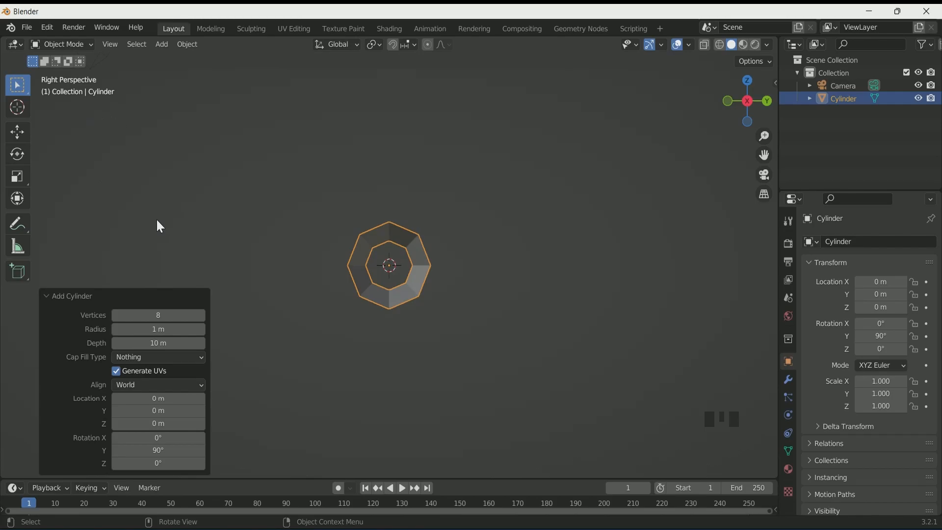
Rotate the cylinder 23.4° about the X axis and deselect it
{"action": "left_click", "coordinate": [18, 155]}
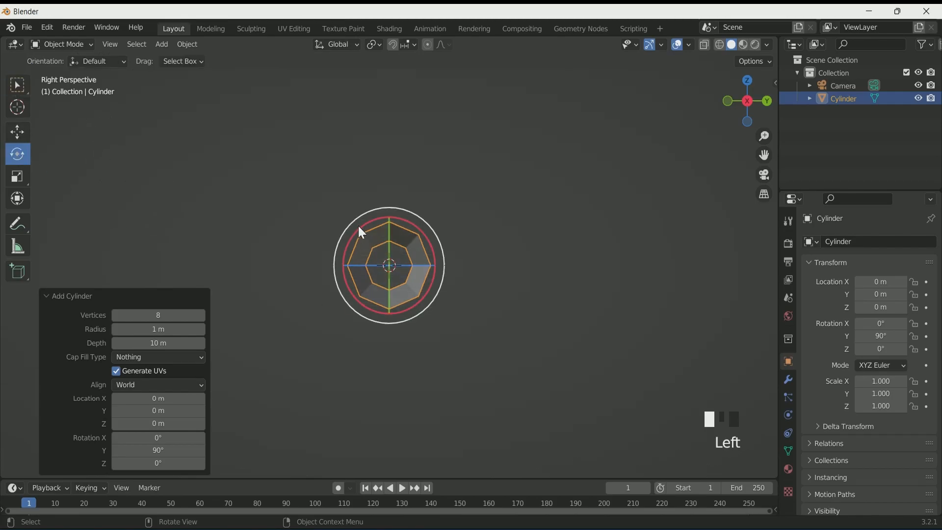
{"action": "left_click_drag", "start_coordinate": [389, 223], "coordinate": [366, 219]}
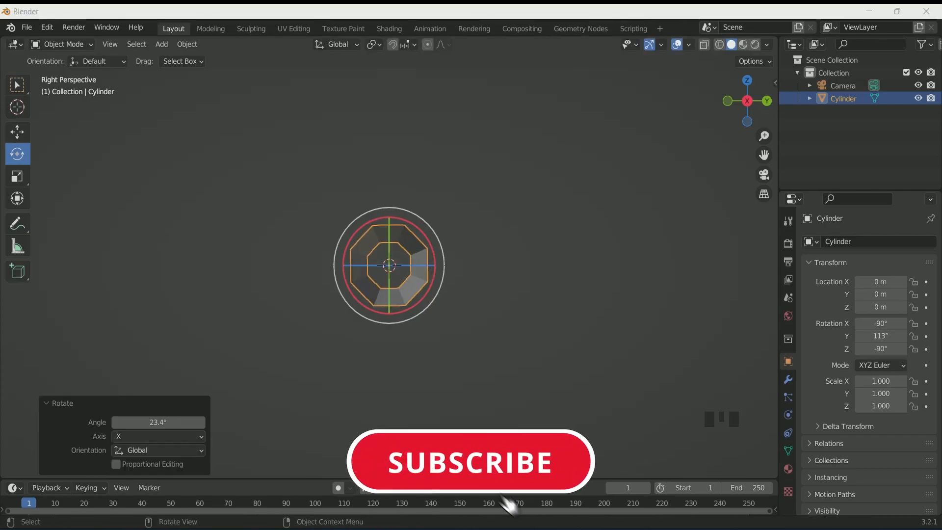
{"action": "scroll", "coordinate": [366, 220], "scroll_direction": "up", "scroll_amount": 2}
{"action": "left_click", "coordinate": [370, 219]}
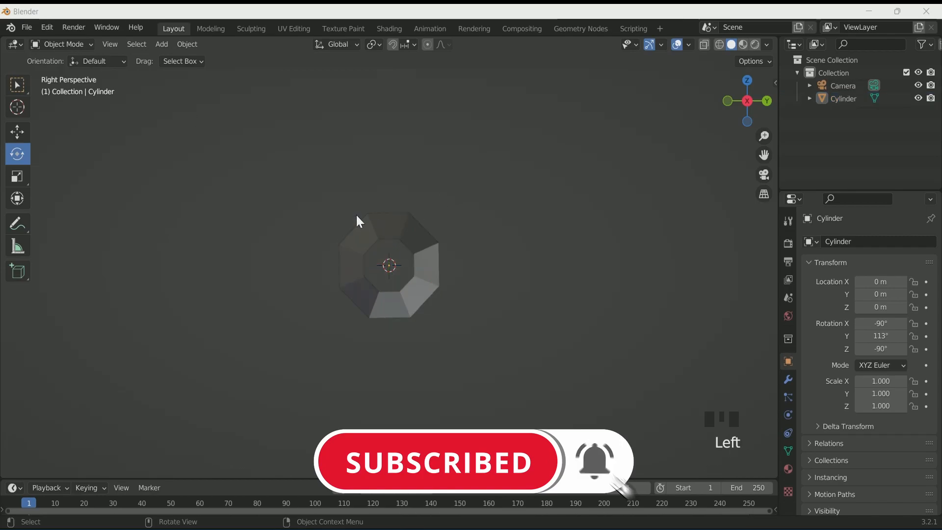
Switch to the right orthographic view and align the active camera to it
{"action": "left_click", "coordinate": [17, 85]}
{"action": "middle_click_drag", "start_coordinate": [190, 170], "coordinate": [284, 205]}
{"action": "key", "text": "KP_3"}
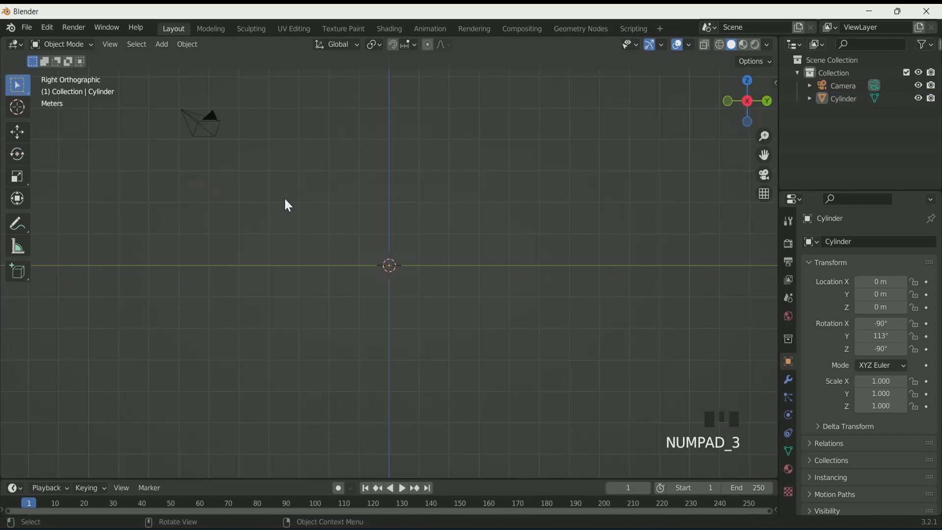
{"action": "key", "text": "ctrl+alt+KP_0"}
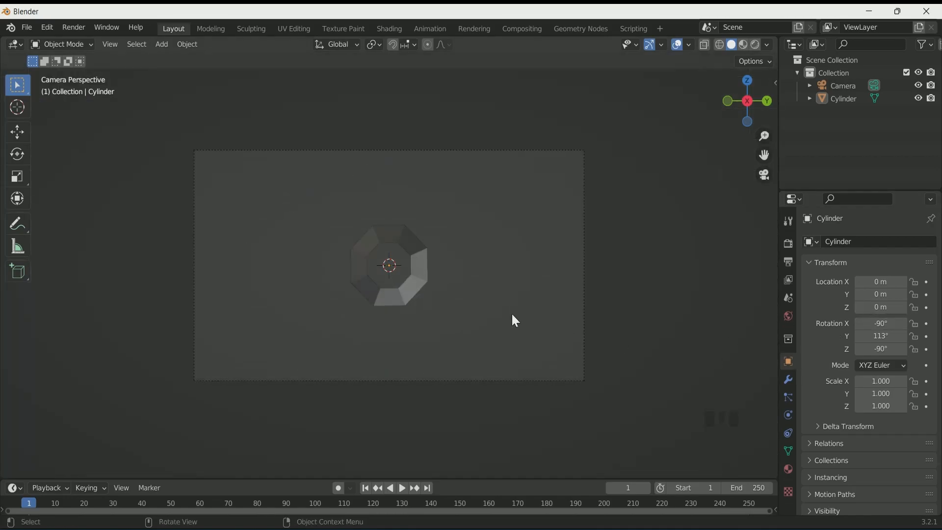
Select the camera and set its X location to about 10.697 m
{"action": "left_click", "coordinate": [842, 85]}
{"action": "mouse_move", "coordinate": [880, 281]}
{"action": "left_mouse_down"}
{"action": "mouse_move", "coordinate": [849, 282]}
{"action": "mouse_move", "coordinate": [883, 282]}
{"action": "left_mouse_up"}
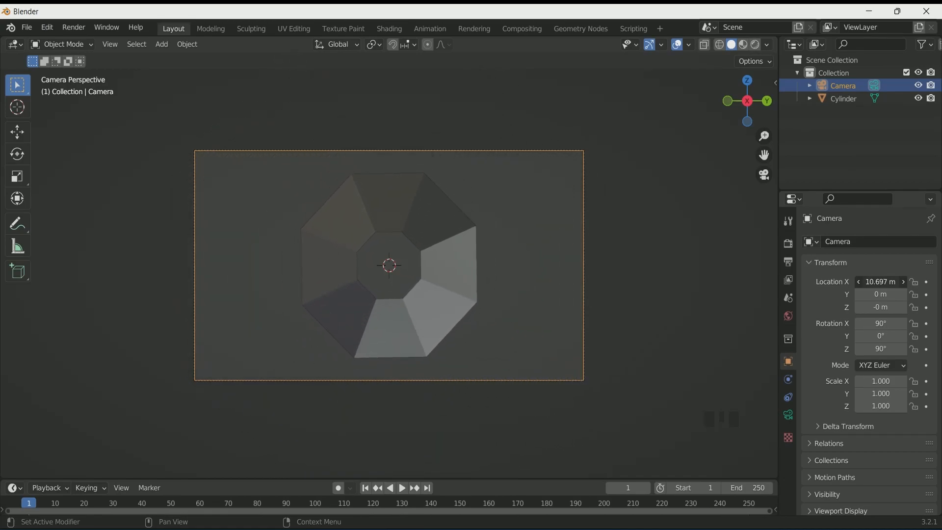
Select the cylinder in the right orthographic view and hide the camera in the viewport
{"action": "left_click", "coordinate": [490, 269]}
{"action": "middle_click_drag", "start_coordinate": [495, 272], "coordinate": [596, 323]}
{"action": "key", "text": "KP_3"}
{"action": "scroll", "coordinate": [594, 318], "scroll_direction": "up", "scroll_amount": 4}
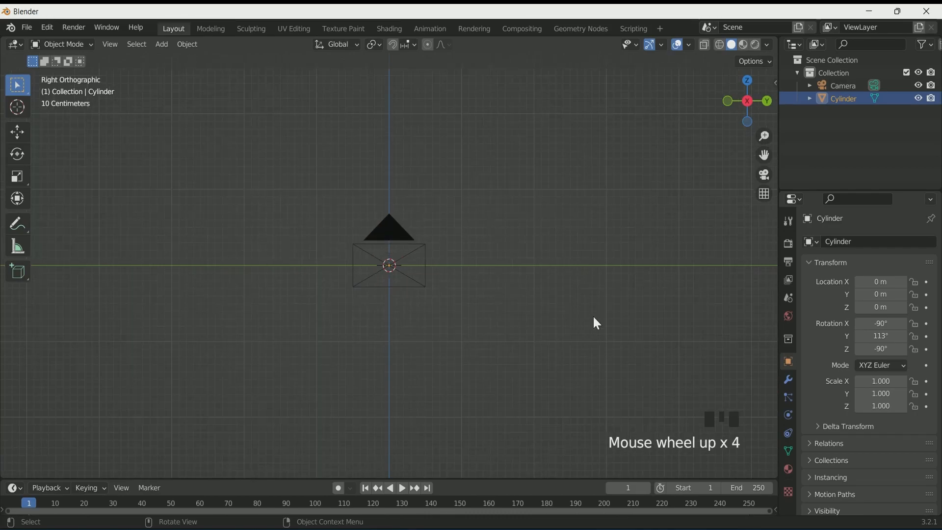
{"action": "left_click", "coordinate": [920, 85]}
Add a Solidify modifier to the cylinder with a thickness of 0.06 m
{"action": "left_click", "coordinate": [788, 379]}
{"action": "left_click", "coordinate": [855, 244]}
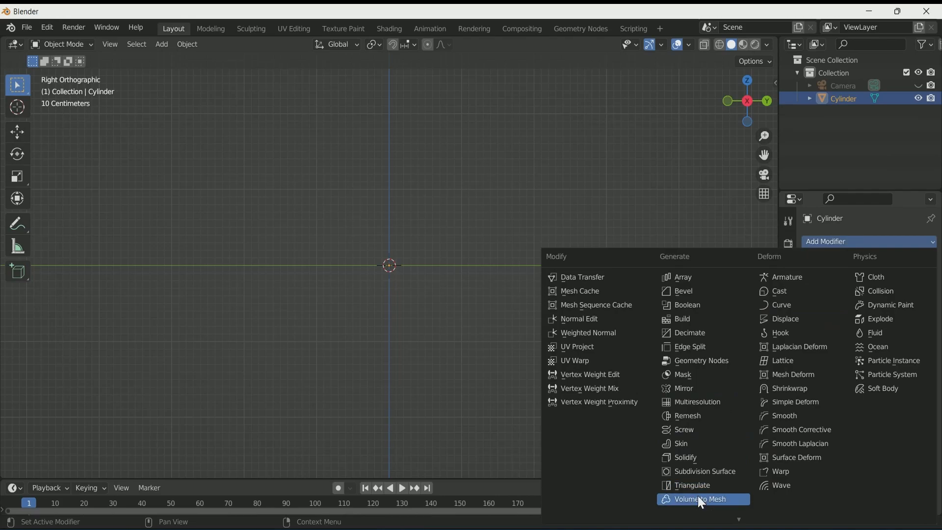
{"action": "left_click", "coordinate": [687, 457]}
{"action": "left_click", "coordinate": [917, 299]}
{"action": "left_click", "coordinate": [917, 298]}
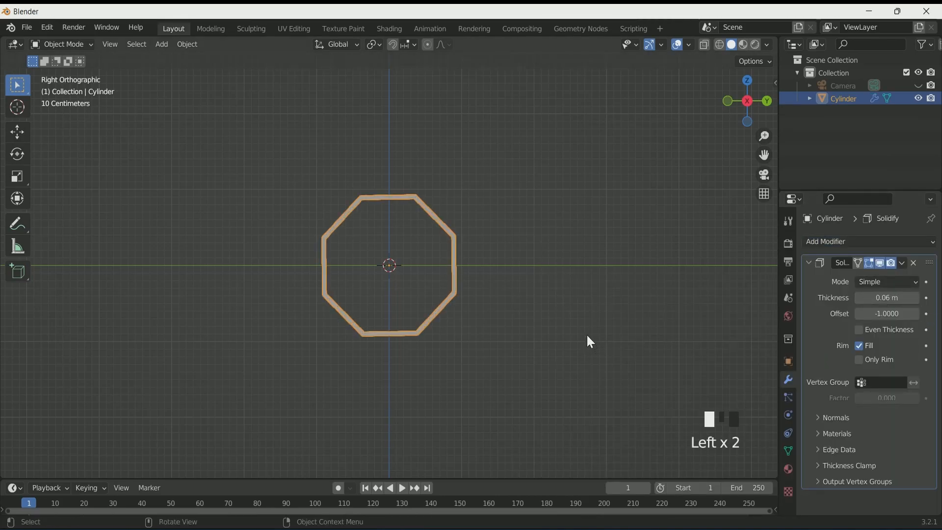
Enter Edit Mode with X-ray on and turn off the Solidify modifier's display in edit mode
{"action": "key", "text": "Tab"}
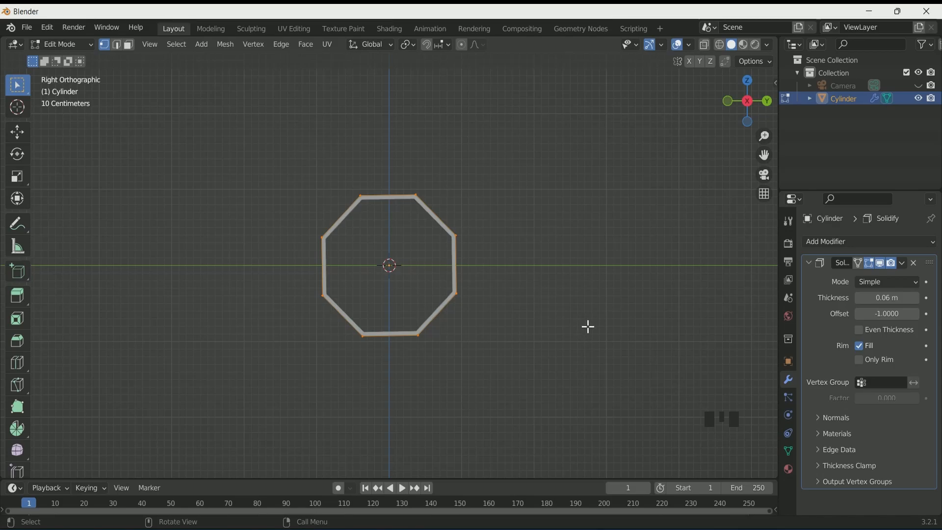
{"action": "left_click", "coordinate": [722, 46]}
{"action": "mouse_move", "coordinate": [482, 227]}
{"action": "middle_mouse_down"}
{"action": "mouse_move", "coordinate": [496, 244]}
{"action": "mouse_move", "coordinate": [486, 240]}
{"action": "middle_mouse_up"}
{"action": "key", "text": "KP_1"}
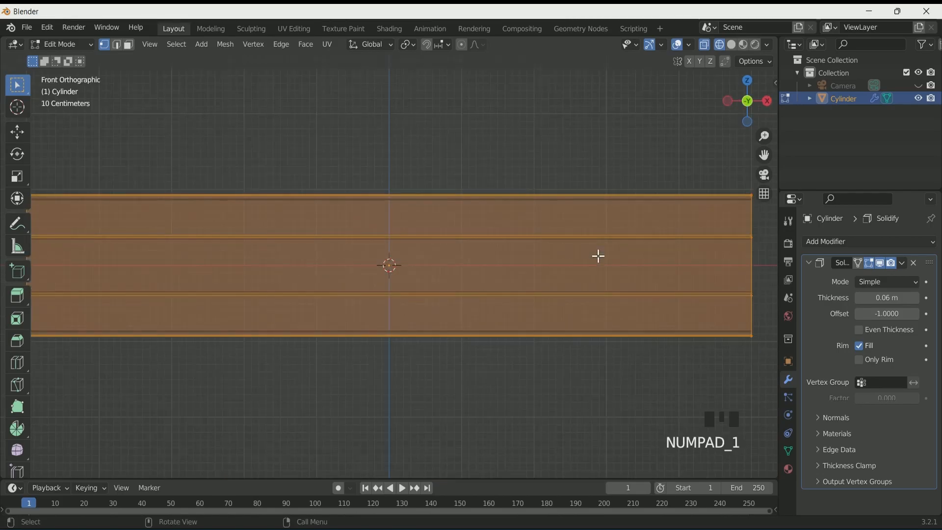
{"action": "key", "text": "KP_3"}
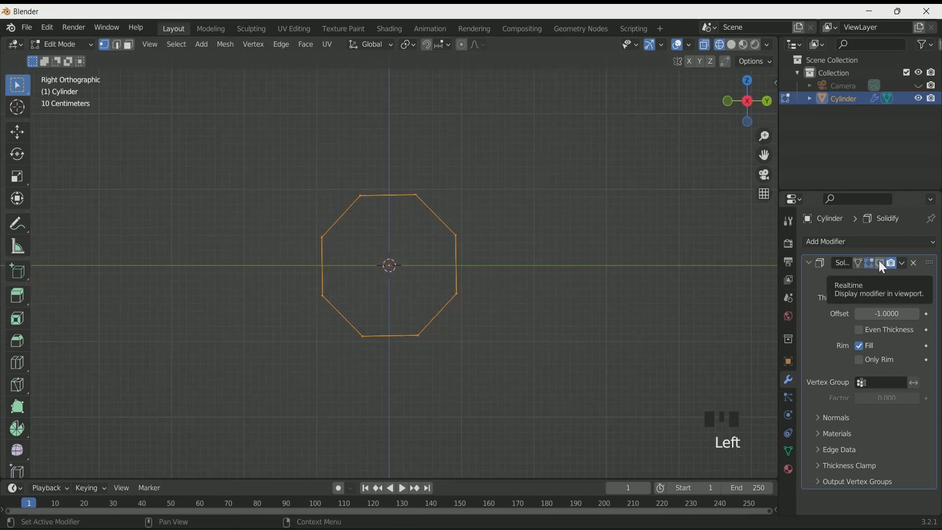
{"action": "left_click", "coordinate": [881, 264]}
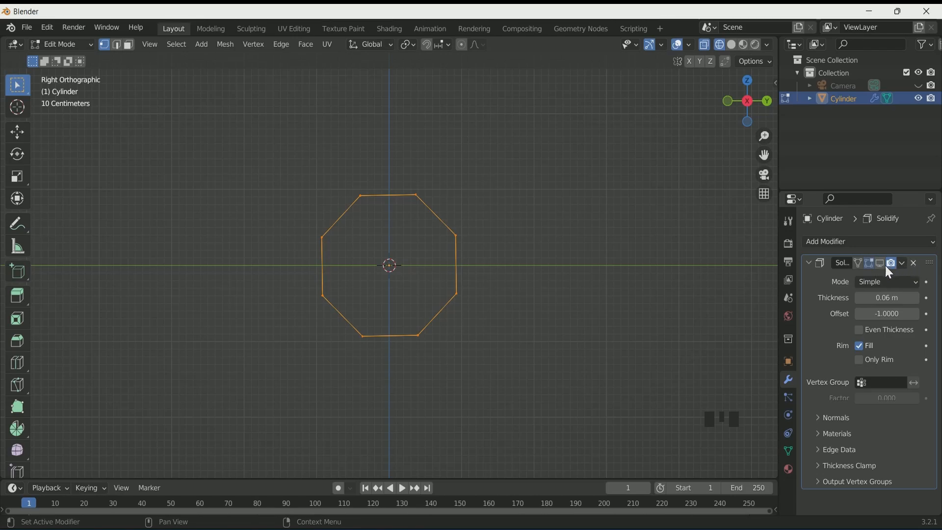
Select the cylinder's top edges and scale them to 1.7 along Y, keeping X and Z at 1
{"action": "left_click_drag", "start_coordinate": [357, 184], "coordinate": [420, 204]}
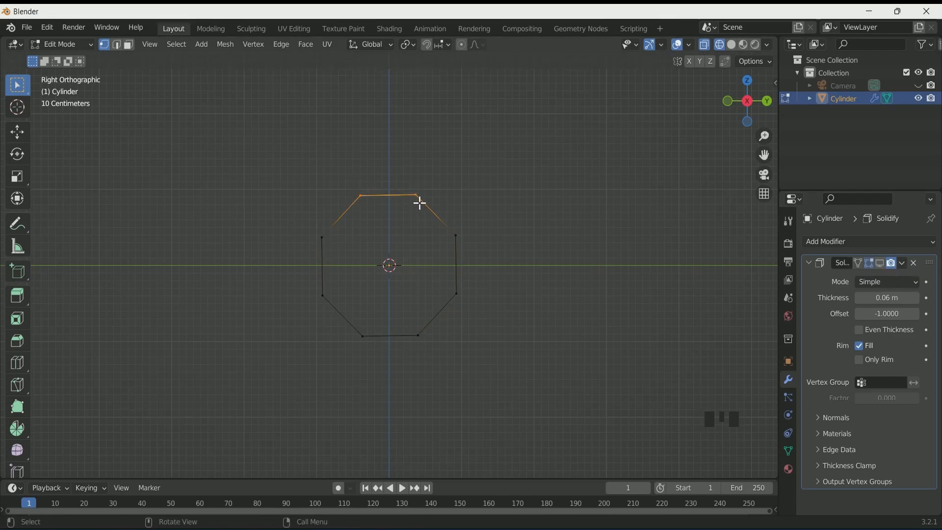
{"action": "key", "text": "s"}
{"action": "key", "text": "shift+y"}
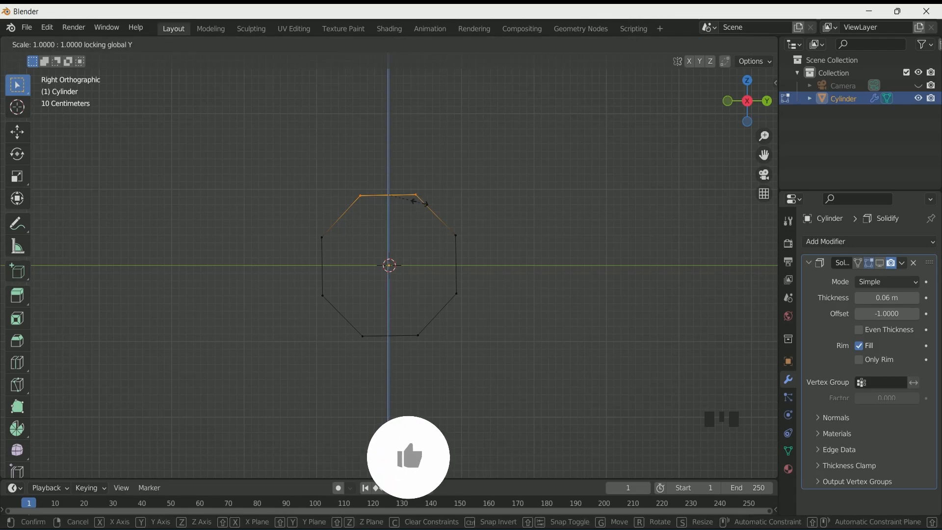
{"action": "left_click", "coordinate": [450, 227]}
{"action": "middle_click_drag", "start_coordinate": [478, 243], "coordinate": [406, 265]}
{"action": "scroll", "coordinate": [419, 265], "scroll_direction": "down", "scroll_amount": 3}
{"action": "scroll", "coordinate": [407, 265], "scroll_direction": "down", "scroll_amount": 2}
{"action": "left_click_drag", "start_coordinate": [167, 436], "coordinate": [142, 410]}
{"action": "left_click", "coordinate": [169, 435]}
{"action": "type", "text": "1"}
{"action": "key", "text": "Return"}
{"action": "left_click", "coordinate": [158, 410]}
{"action": "type", "text": "1"}
{"action": "key", "text": "Return"}
{"action": "scroll", "coordinate": [315, 300], "scroll_direction": "up", "scroll_amount": 2}
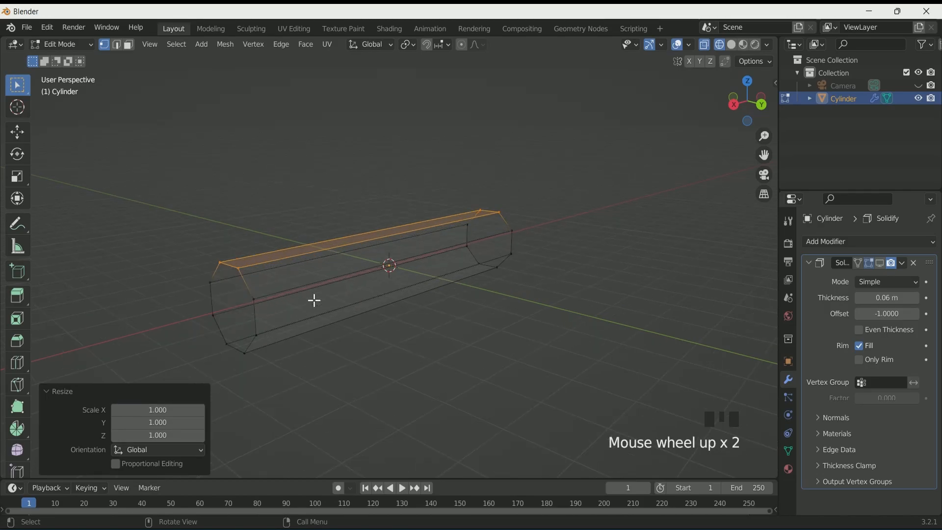
{"action": "key", "text": "KP_3"}
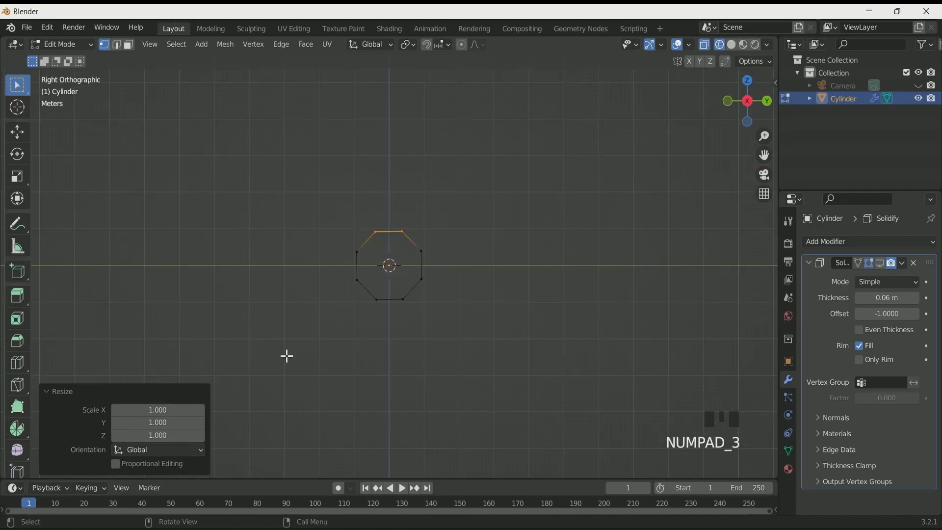
{"action": "left_click_drag", "start_coordinate": [135, 423], "coordinate": [167, 423]}
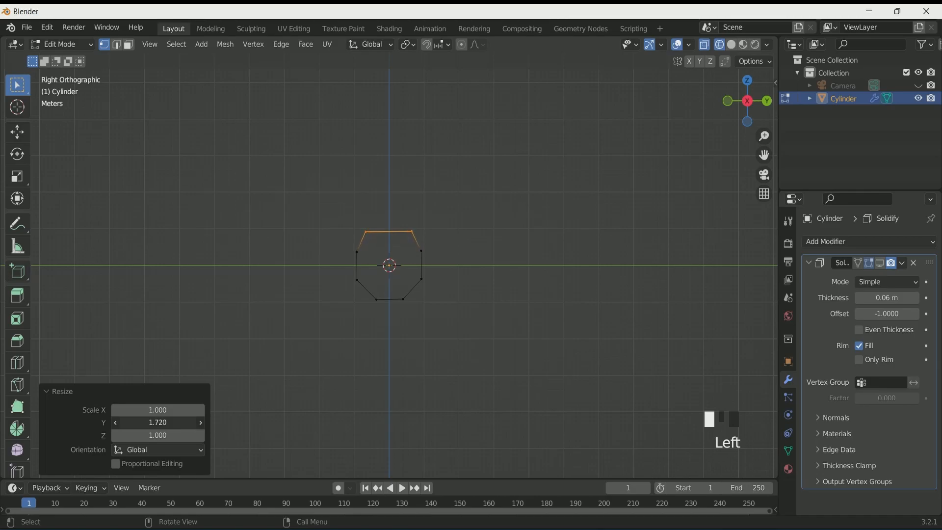
{"action": "mouse_move", "coordinate": [381, 310]}
{"action": "middle_mouse_down"}
{"action": "mouse_move", "coordinate": [374, 324]}
{"action": "mouse_move", "coordinate": [384, 313]}
{"action": "middle_mouse_up"}
{"action": "left_click", "coordinate": [174, 423]}
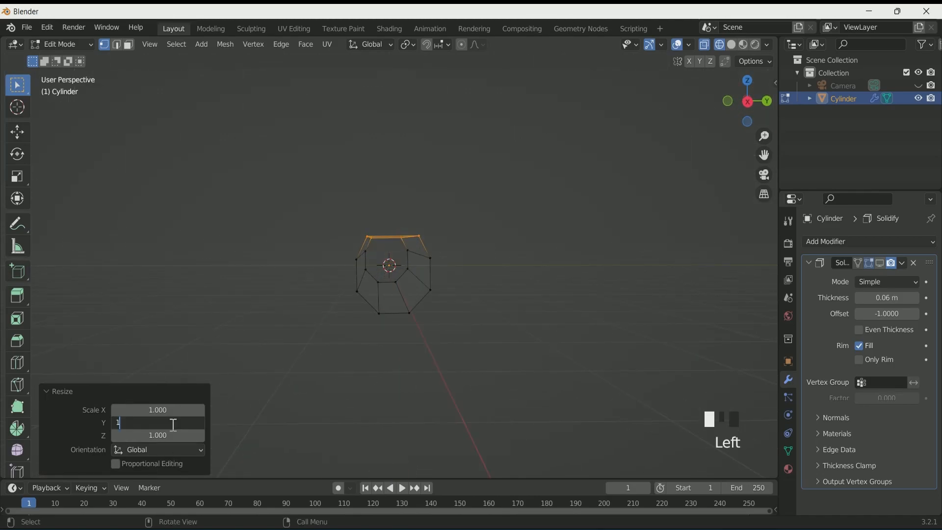
{"action": "key", "text": "Return"}
Select the cylinder's bottom edges and scale them to 1.7 along Y, keeping X and Z at 1
{"action": "scroll", "coordinate": [390, 326], "scroll_direction": "up", "scroll_amount": 2}
{"action": "key", "text": "KP_3"}
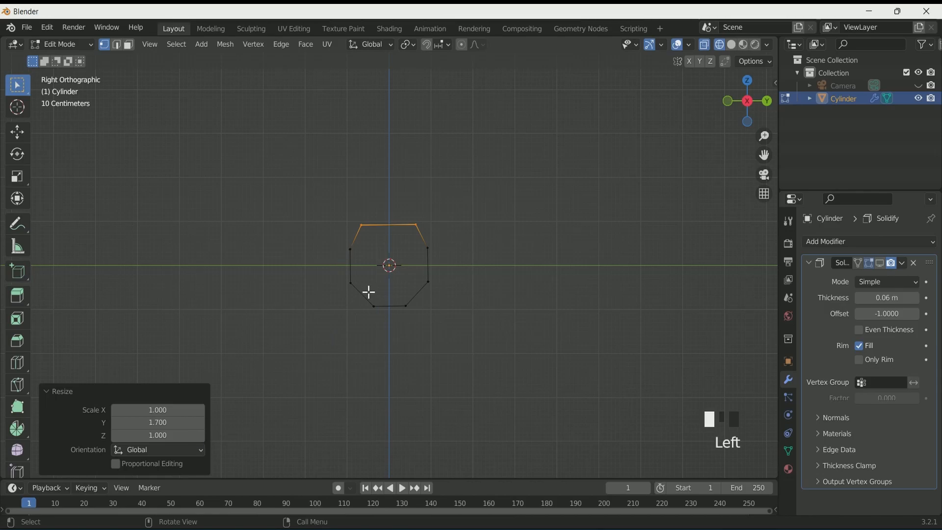
{"action": "left_click_drag", "start_coordinate": [369, 293], "coordinate": [413, 320]}
{"action": "key", "text": "s"}
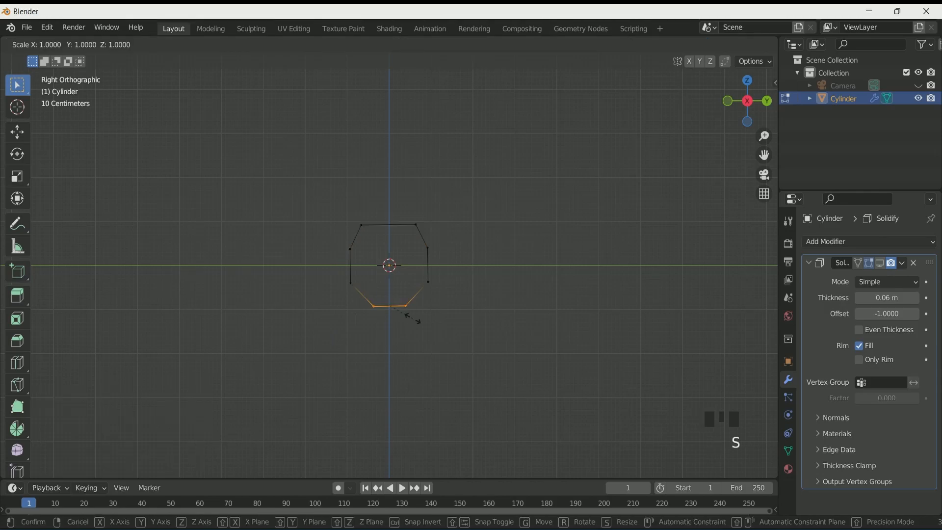
{"action": "left_click", "coordinate": [425, 319]}
{"action": "key", "text": "Return"}
{"action": "left_click", "coordinate": [166, 409]}
{"action": "left_click", "coordinate": [166, 408]}
{"action": "type", "text": "1"}
{"action": "key", "text": "Return"}
{"action": "middle_click_drag", "start_coordinate": [284, 410], "coordinate": [248, 426]}
{"action": "left_click", "coordinate": [159, 422]}
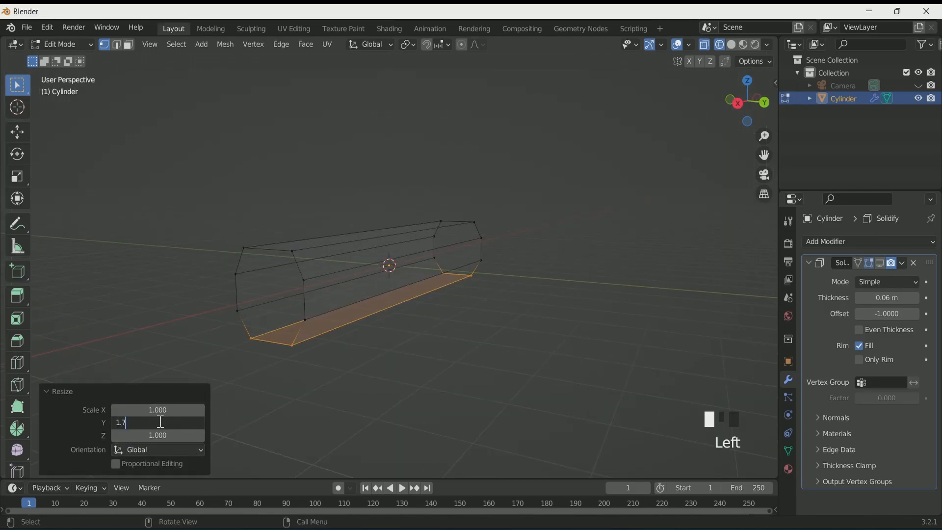
{"action": "key", "text": "Return"}
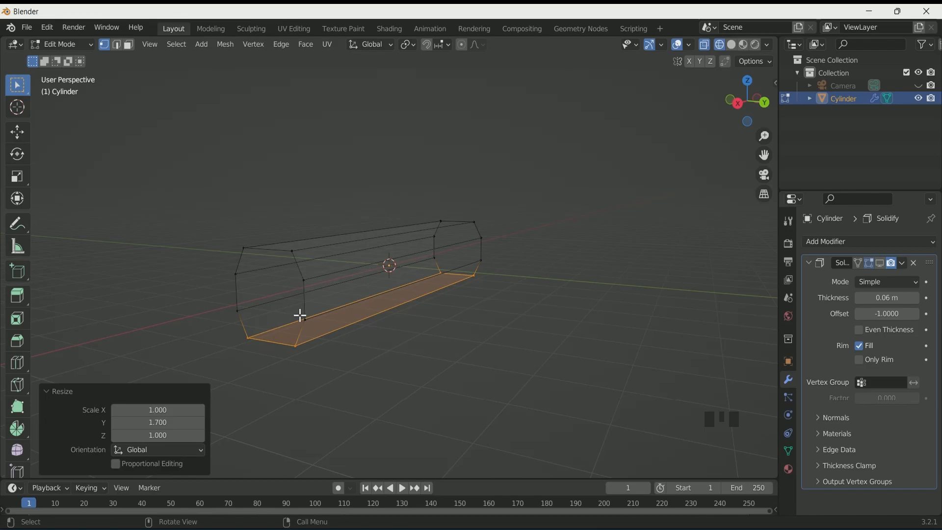
Select the right side edges and scale them to 1.3 along Z, keeping X and Y at 1
{"action": "key", "text": "KP_3"}
{"action": "left_click", "coordinate": [421, 276]}
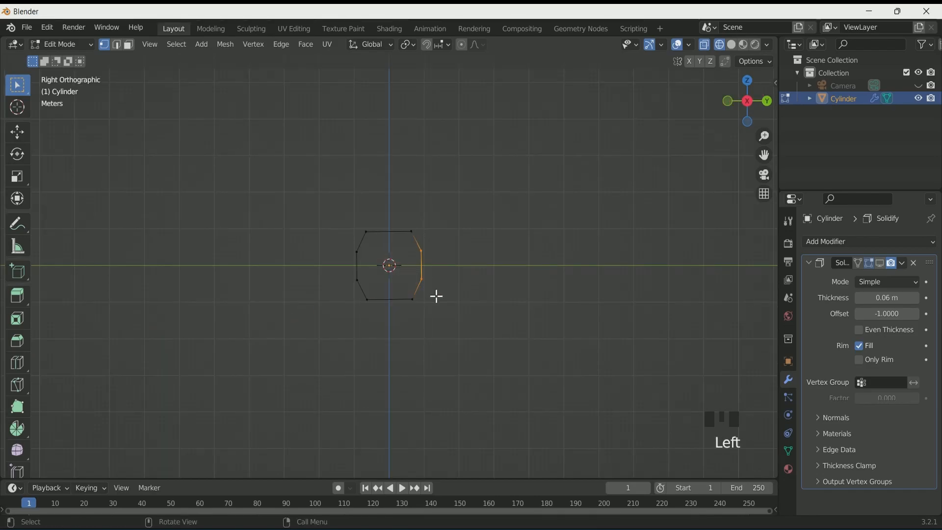
{"action": "key", "text": "s"}
{"action": "left_click", "coordinate": [448, 313]}
{"action": "middle_click_drag", "start_coordinate": [448, 312], "coordinate": [412, 288]}
{"action": "left_click", "coordinate": [164, 423]}
{"action": "type", "text": "1"}
{"action": "key", "text": "Return"}
{"action": "left_click", "coordinate": [161, 411]}
{"action": "type", "text": "1"}
{"action": "key", "text": "Return"}
{"action": "left_click_drag", "start_coordinate": [169, 435], "coordinate": [120, 437]}
{"action": "key", "text": "KP_3"}
{"action": "scroll", "coordinate": [294, 353], "scroll_direction": "up", "scroll_amount": 1}
{"action": "left_click", "coordinate": [139, 438]}
{"action": "type", "text": "1.3"}
{"action": "key", "text": "Return"}
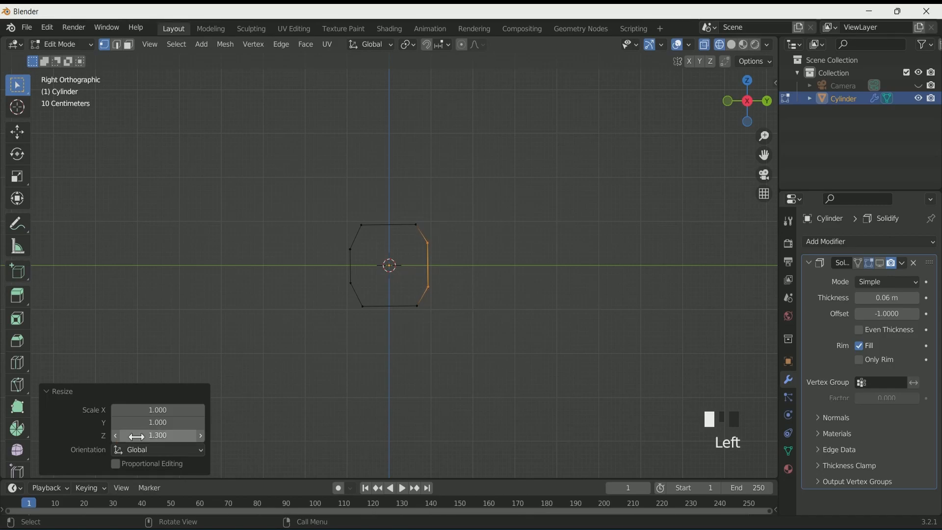
Select the left side edges and scale them to 1.3 along Z, keeping X and Y at 1
{"action": "left_click", "coordinate": [355, 287]}
{"action": "key", "text": "s"}
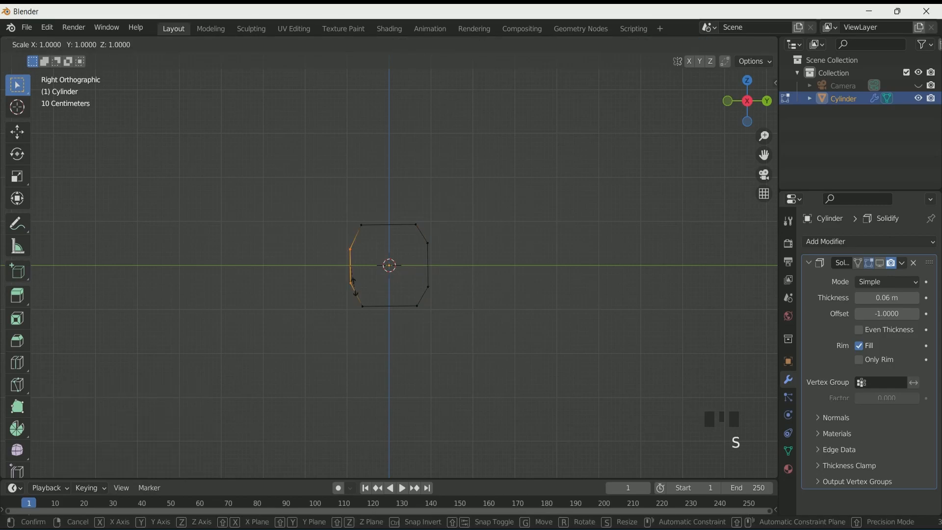
{"action": "left_click", "coordinate": [242, 415]}
{"action": "left_click_drag", "start_coordinate": [156, 423], "coordinate": [155, 411]}
{"action": "type", "text": "1"}
{"action": "key", "text": "Return"}
{"action": "left_click", "coordinate": [159, 436]}
{"action": "type", "text": "1.3"}
{"action": "key", "text": "Return"}
{"action": "middle_click_drag", "start_coordinate": [343, 314], "coordinate": [332, 315]}
{"action": "key", "text": "KP_3"}
{"action": "scroll", "coordinate": [368, 296], "scroll_direction": "up", "scroll_amount": 4}
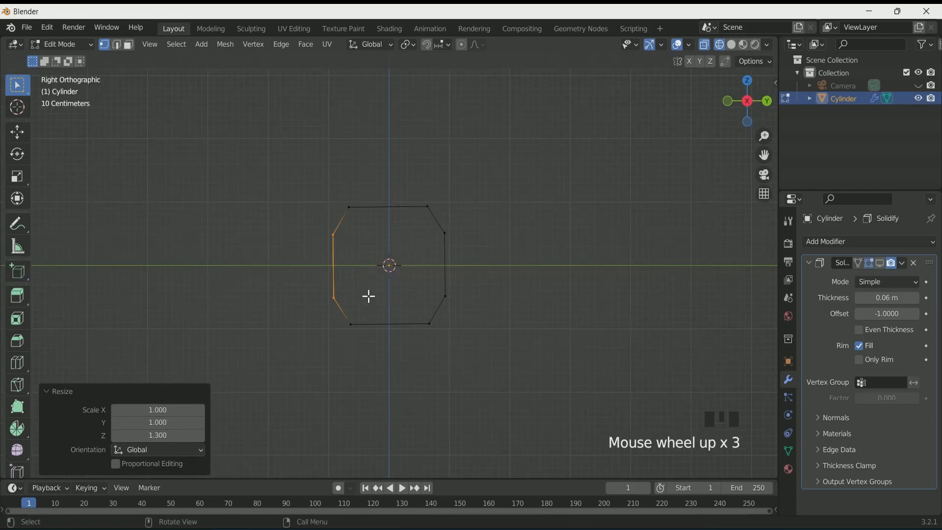
Move the upper-left side vertex about -0.024 m along Y
{"action": "left_click", "coordinate": [326, 231]}
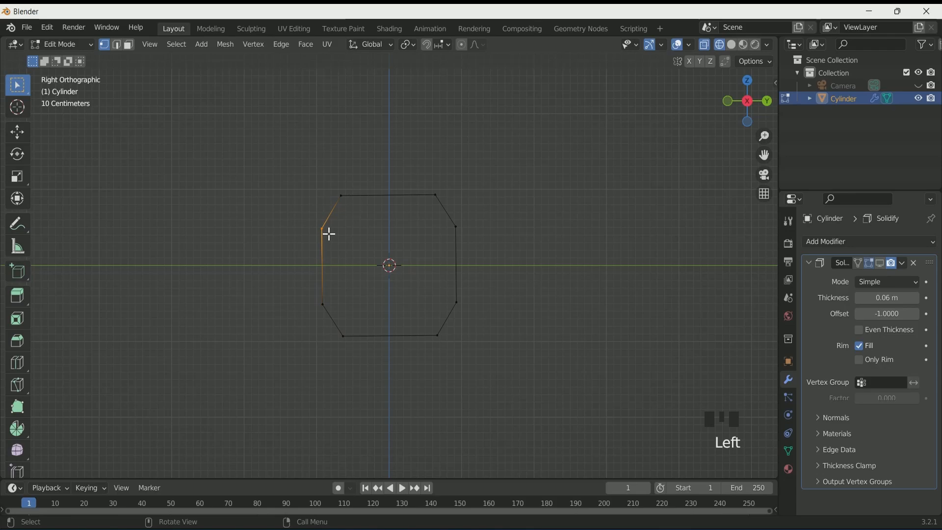
{"action": "key", "text": "g"}
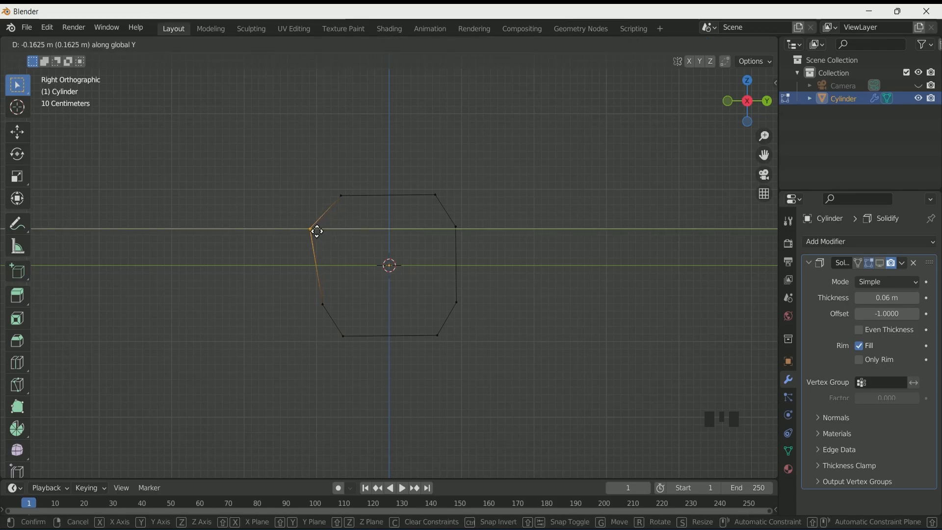
{"action": "left_click", "coordinate": [322, 228]}
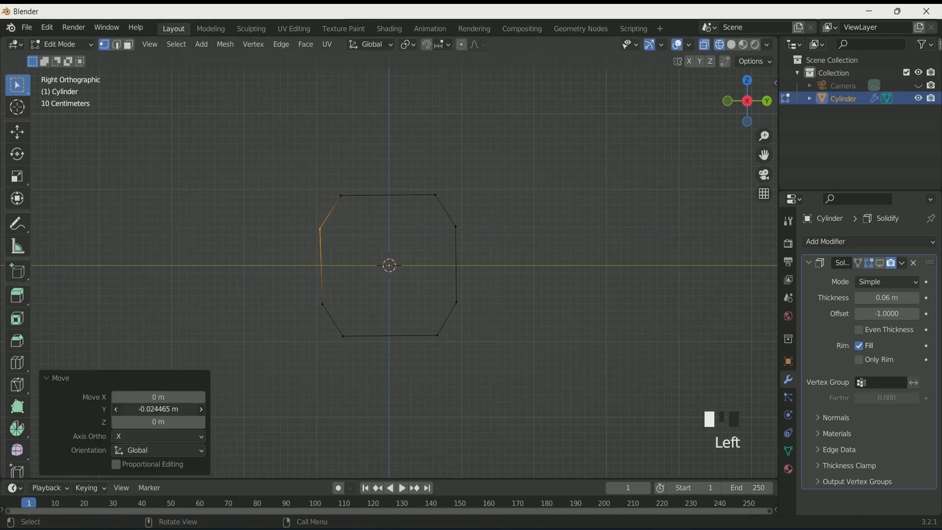
Select all of the mesh and subdivide it, increasing the number of cuts
{"action": "scroll", "coordinate": [383, 387], "scroll_direction": "up", "scroll_amount": 3}
{"action": "middle_click_drag", "start_coordinate": [384, 387], "coordinate": [362, 377]}
{"action": "key", "text": "KP_0"}
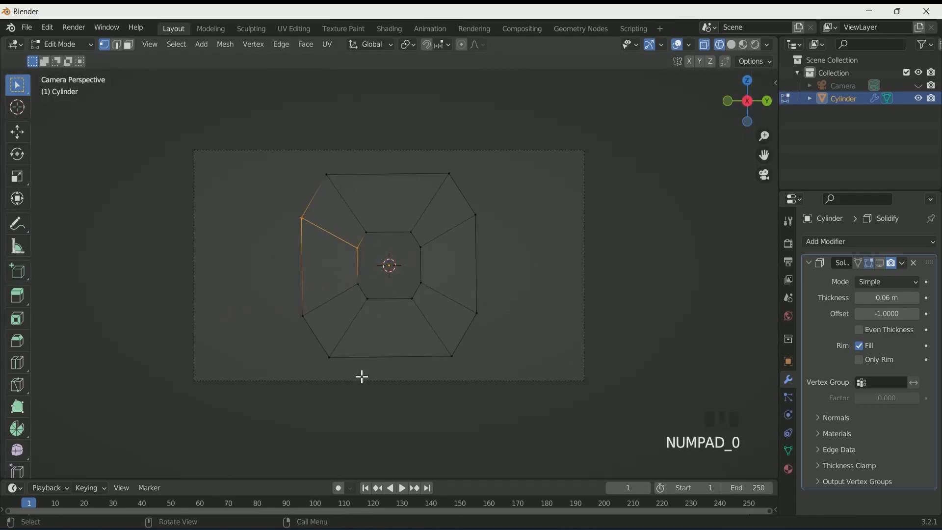
{"action": "scroll", "coordinate": [305, 299], "scroll_direction": "down", "scroll_amount": 2}
{"action": "middle_click_drag", "start_coordinate": [305, 299], "coordinate": [391, 329]}
{"action": "scroll", "coordinate": [353, 322], "scroll_direction": "down", "scroll_amount": 1}
{"action": "key", "text": "a"}
{"action": "scroll", "coordinate": [321, 336], "scroll_direction": "up", "scroll_amount": 2}
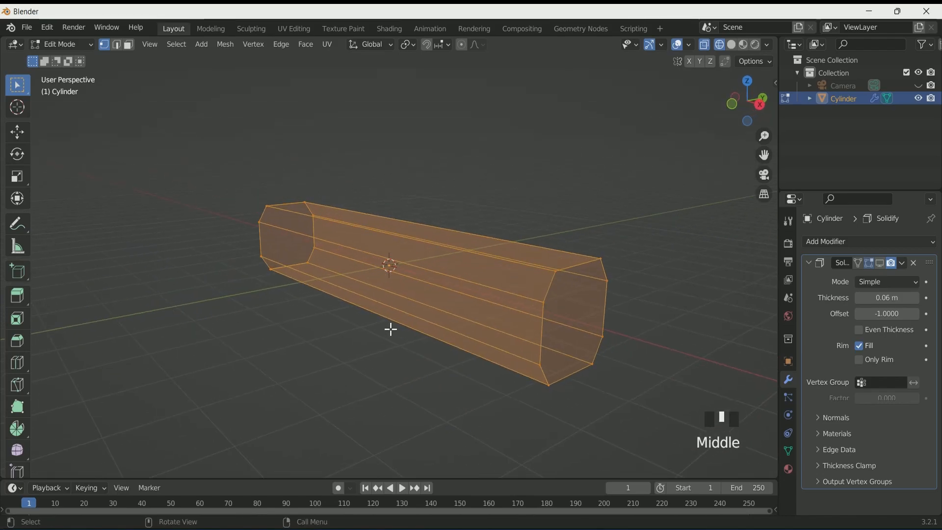
{"action": "right_click", "coordinate": [391, 252]}
{"action": "left_click", "coordinate": [373, 252]}
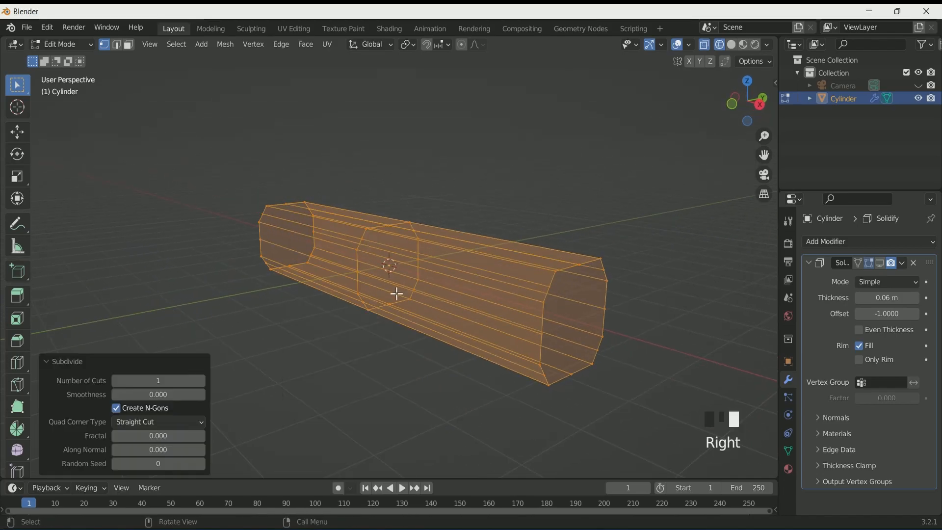
{"action": "left_click", "coordinate": [201, 381]}
{"action": "middle_click_drag", "start_coordinate": [302, 345], "coordinate": [249, 316]}
Return to Object Mode and turn off X-ray
{"action": "key", "text": "Tab"}
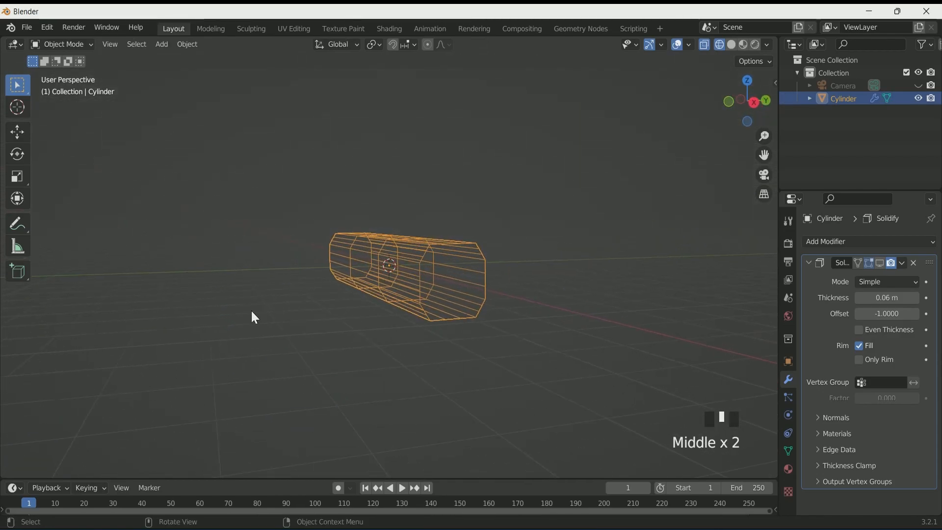
{"action": "left_click", "coordinate": [732, 44]}
{"action": "scroll", "coordinate": [491, 270], "scroll_direction": "up", "scroll_amount": 3}
Find and enable the Discombobulator add-on in the Preferences add-ons list, searching for "dis"
{"action": "left_click", "coordinate": [47, 28]}
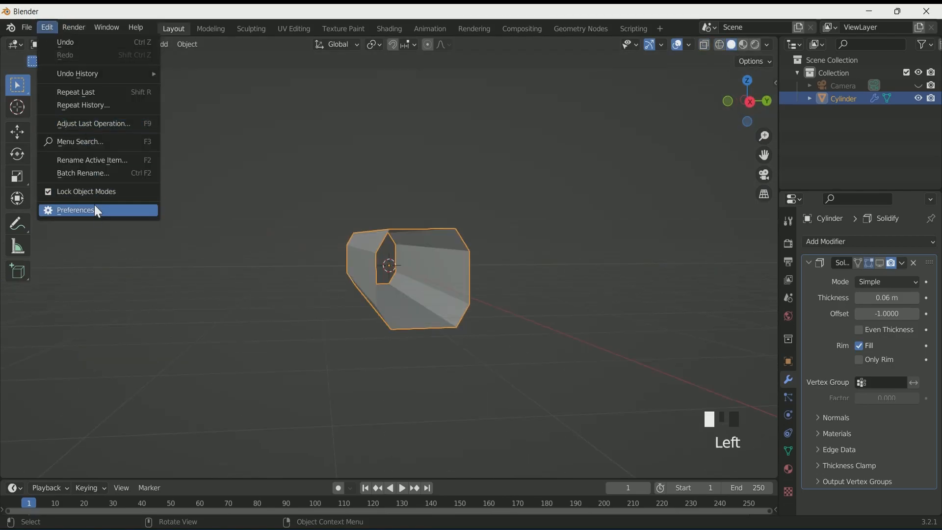
{"action": "left_click", "coordinate": [78, 210]}
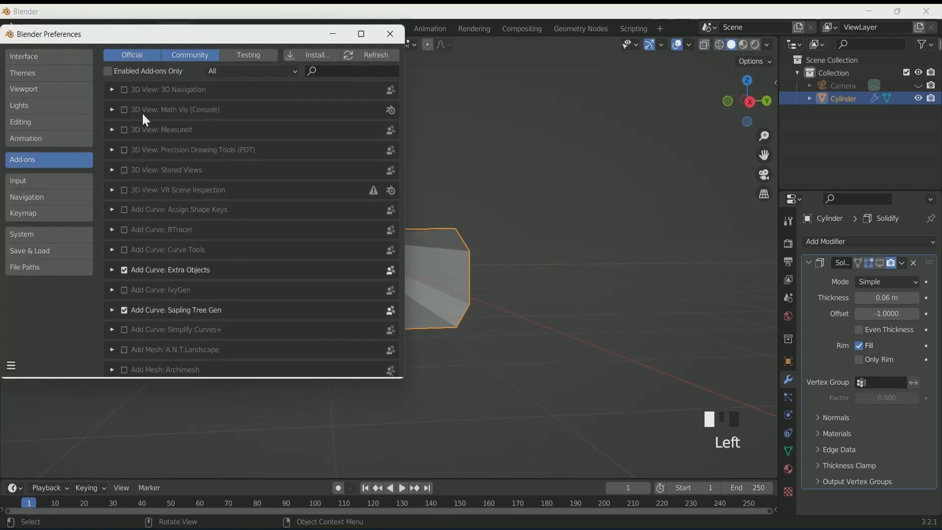
{"action": "left_click", "coordinate": [345, 71]}
{"action": "type", "text": "dis"}
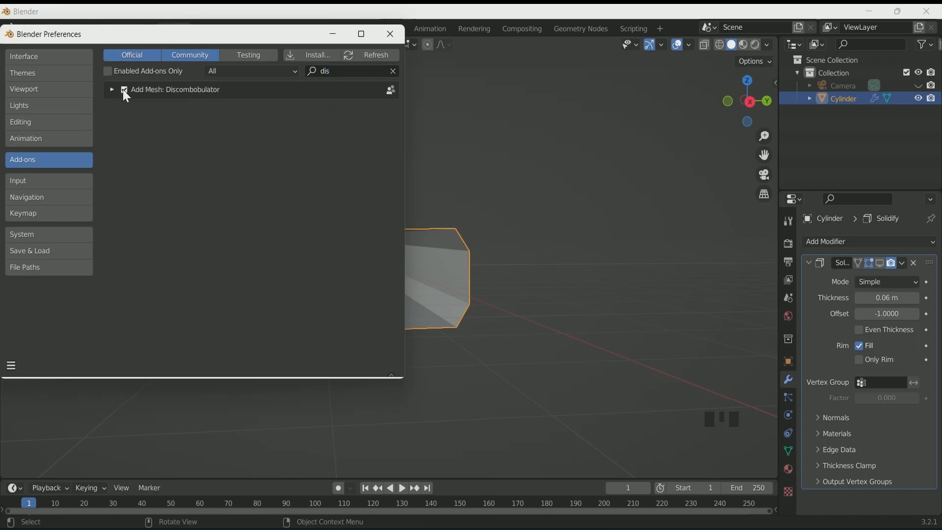
{"action": "left_click", "coordinate": [389, 34]}
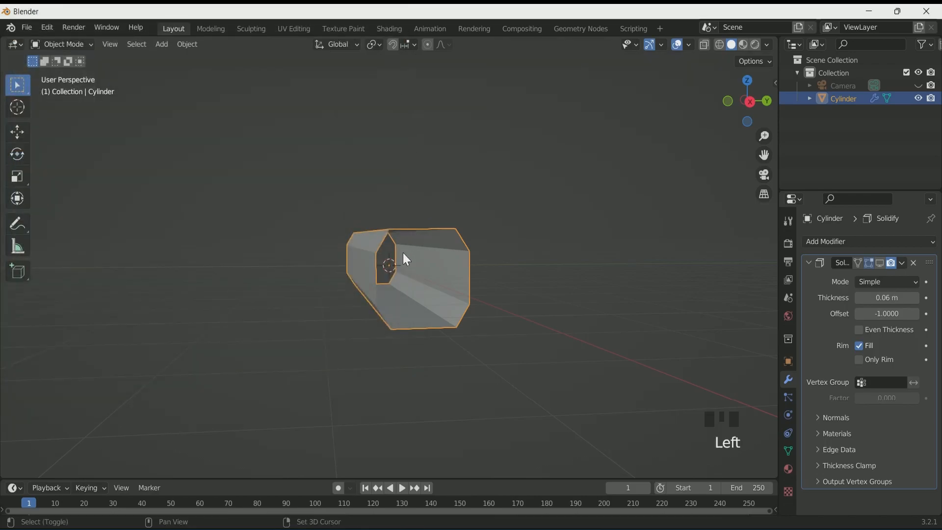
Add a Discombobulator mesh from the tunnel with the default protrusion settings
{"action": "key", "text": "shift+a"}
{"action": "mouse_move", "coordinate": [402, 252]}
{"action": "left_click", "coordinate": [470, 391]}
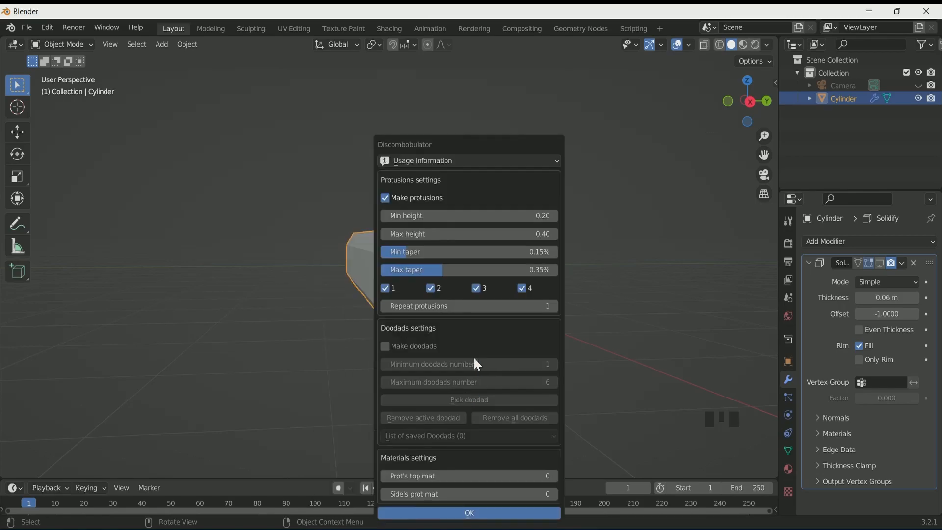
{"action": "left_click", "coordinate": [469, 514]}
Lower the Discombobulator's Min height to -0.07
{"action": "middle_click_drag", "start_coordinate": [380, 349], "coordinate": [336, 369]}
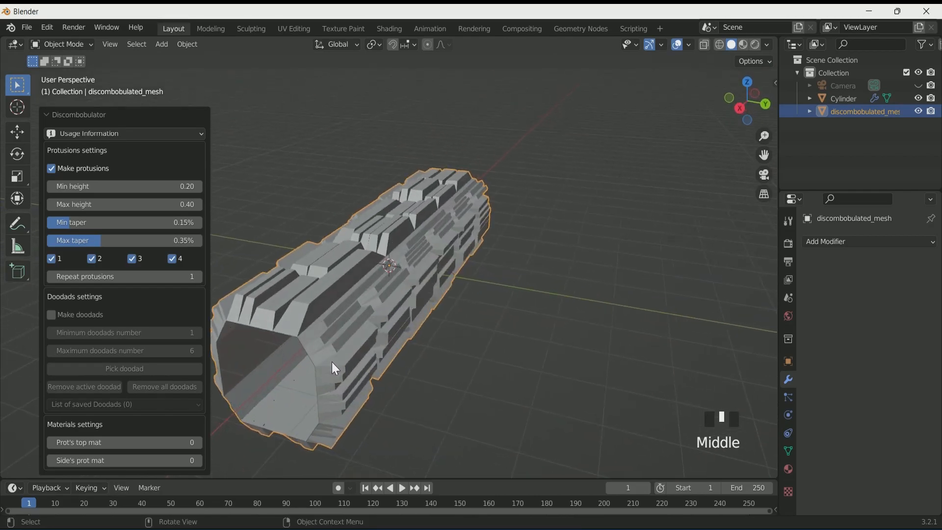
{"action": "middle_click_drag", "start_coordinate": [473, 300], "coordinate": [461, 229]}
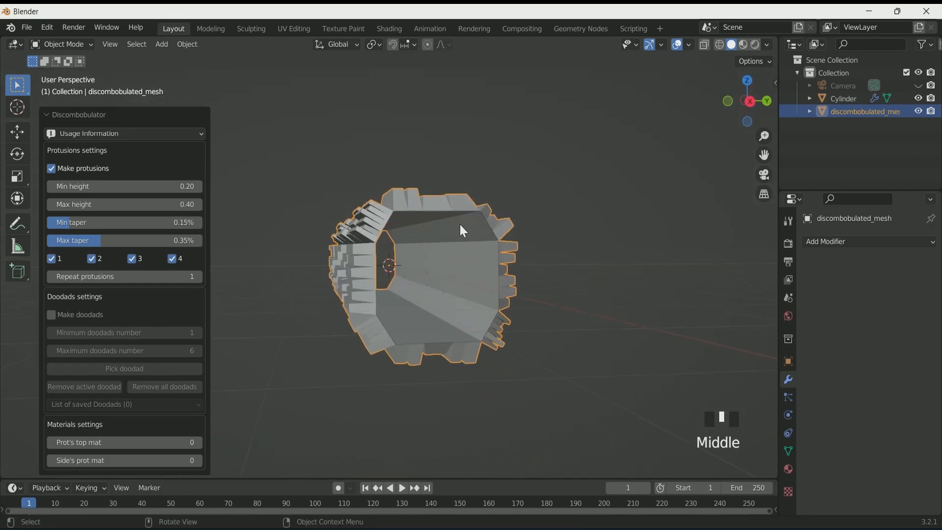
{"action": "left_click", "coordinate": [50, 186]}
{"action": "left_click", "coordinate": [50, 186]}
{"action": "left_click", "coordinate": [50, 187]}
{"action": "left_click", "coordinate": [50, 187]}
{"action": "left_click", "coordinate": [50, 186]}
{"action": "left_click", "coordinate": [49, 187]}
{"action": "left_click", "coordinate": [50, 187]}
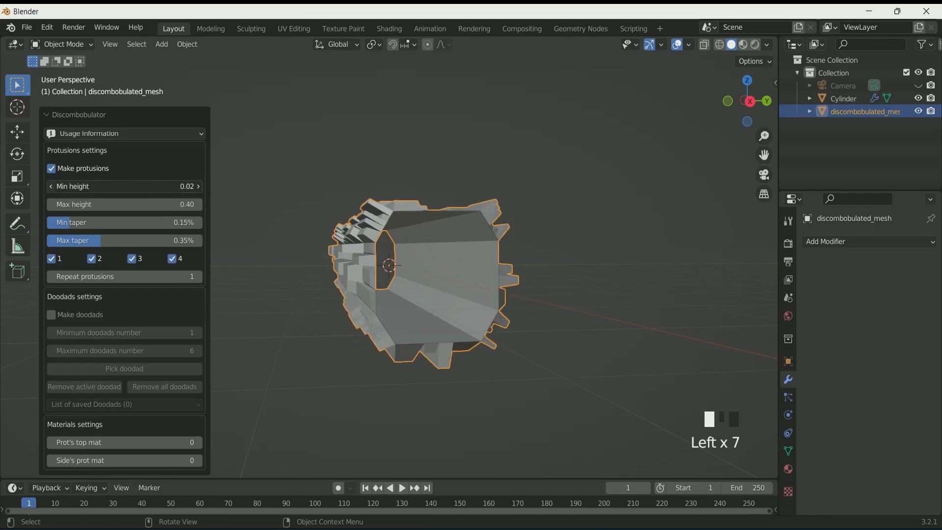
{"action": "left_click", "coordinate": [49, 186]}
{"action": "left_click", "coordinate": [49, 187]}
Lower the Discombobulator's Max height to -0.14
{"action": "middle_click_drag", "start_coordinate": [444, 300], "coordinate": [438, 300]}
{"action": "scroll", "coordinate": [446, 210], "scroll_direction": "up", "scroll_amount": 2}
{"action": "left_click", "coordinate": [52, 203]}
{"action": "left_click", "coordinate": [52, 203]}
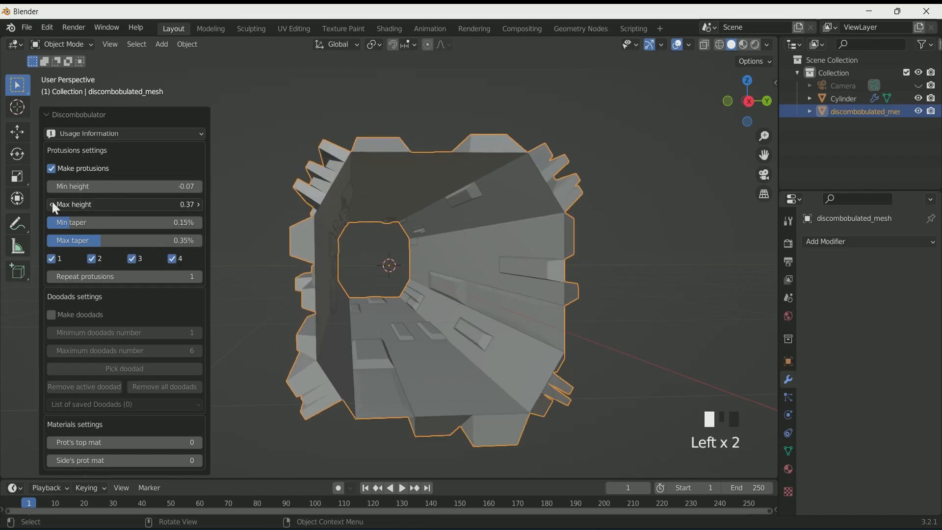
{"action": "left_click", "coordinate": [52, 203]}
{"action": "left_click", "coordinate": [52, 203]}
{"action": "left_click", "coordinate": [52, 203]}
{"action": "left_click", "coordinate": [52, 204]}
{"action": "left_click", "coordinate": [52, 203]}
{"action": "left_click", "coordinate": [52, 203]}
{"action": "left_click", "coordinate": [52, 203]}
{"action": "left_click", "coordinate": [52, 203]}
{"action": "left_click", "coordinate": [52, 203]}
{"action": "left_click", "coordinate": [52, 203]}
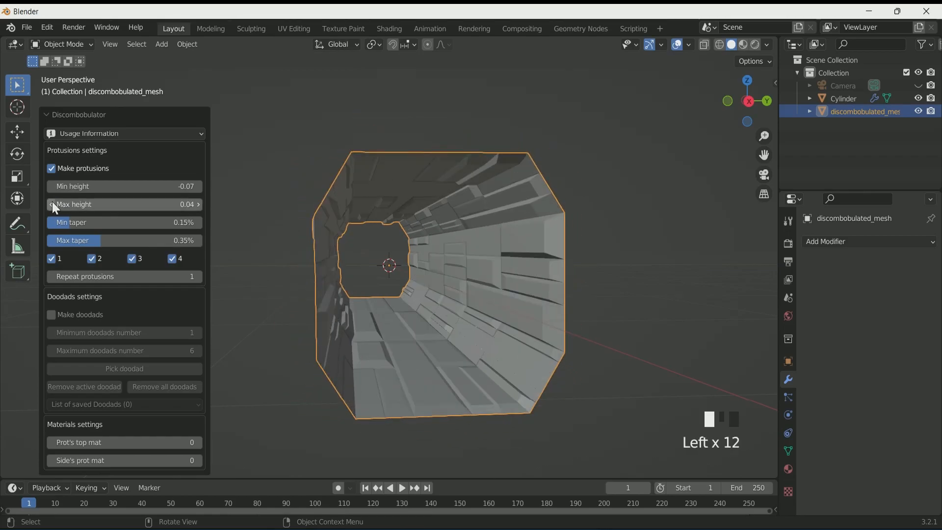
{"action": "left_click", "coordinate": [52, 204]}
{"action": "left_click", "coordinate": [52, 203]}
{"action": "left_click", "coordinate": [52, 203]}
{"action": "left_click", "coordinate": [52, 203]}
{"action": "left_click", "coordinate": [52, 203]}
{"action": "left_click", "coordinate": [52, 203]}
Set the protrusion sides so 1, 3 and 4 are enabled and 2 is disabled
{"action": "middle_click_drag", "start_coordinate": [441, 285], "coordinate": [449, 293]}
{"action": "scroll", "coordinate": [451, 294], "scroll_direction": "down", "scroll_amount": 1}
{"action": "scroll", "coordinate": [450, 294], "scroll_direction": "up", "scroll_amount": 1}
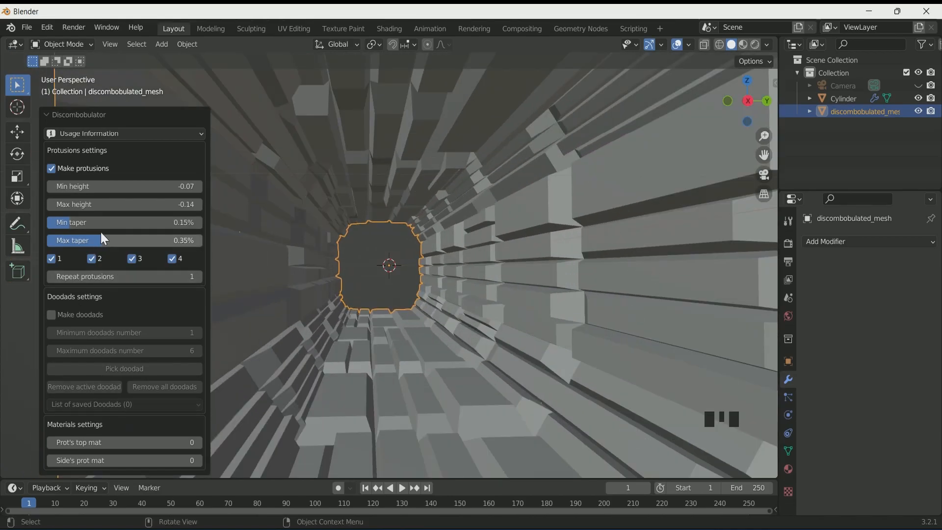
{"action": "left_click", "coordinate": [170, 258]}
{"action": "left_click", "coordinate": [133, 260]}
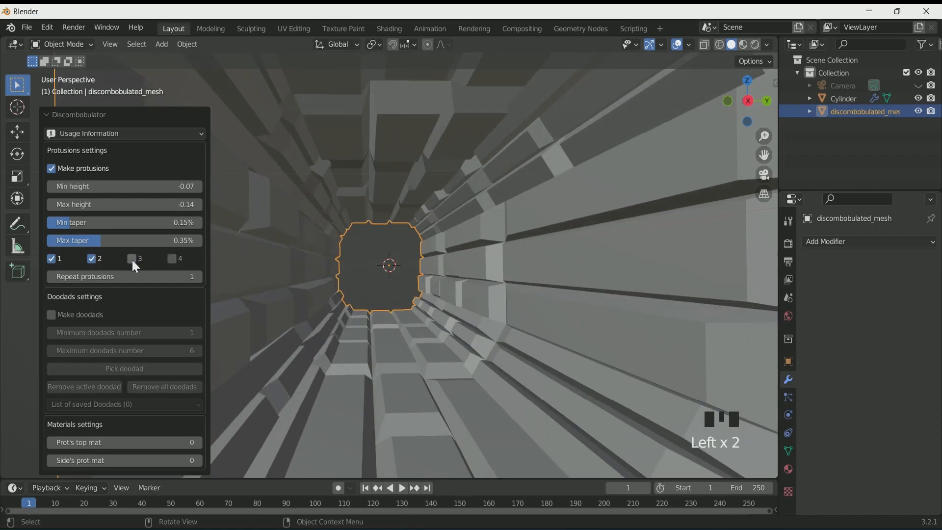
{"action": "scroll", "coordinate": [386, 266], "scroll_direction": "down", "scroll_amount": 2}
{"action": "scroll", "coordinate": [294, 283], "scroll_direction": "up", "scroll_amount": 2}
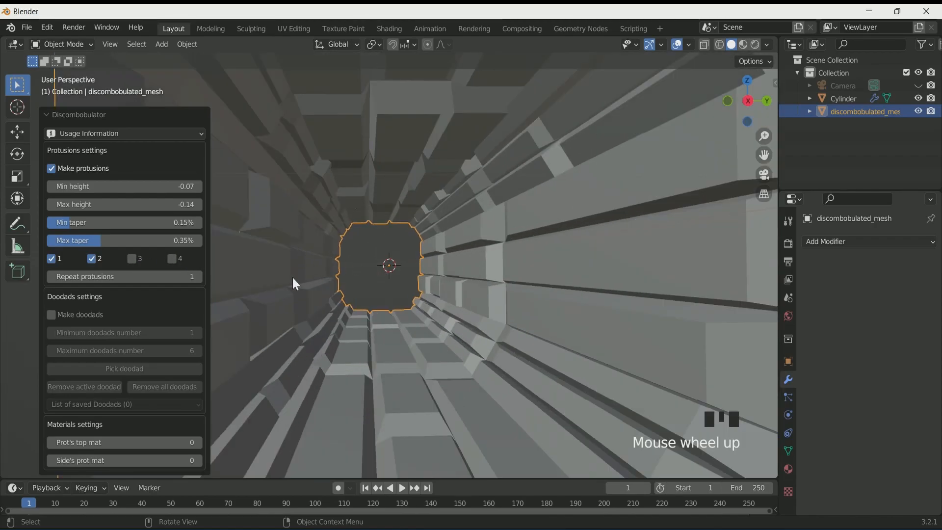
{"action": "left_click", "coordinate": [93, 260]}
{"action": "left_click", "coordinate": [132, 257]}
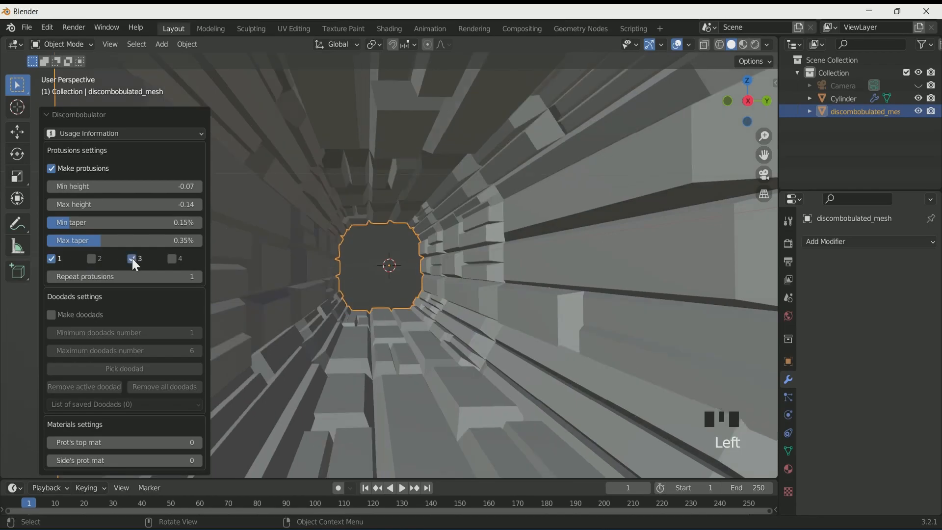
{"action": "left_click", "coordinate": [175, 258]}
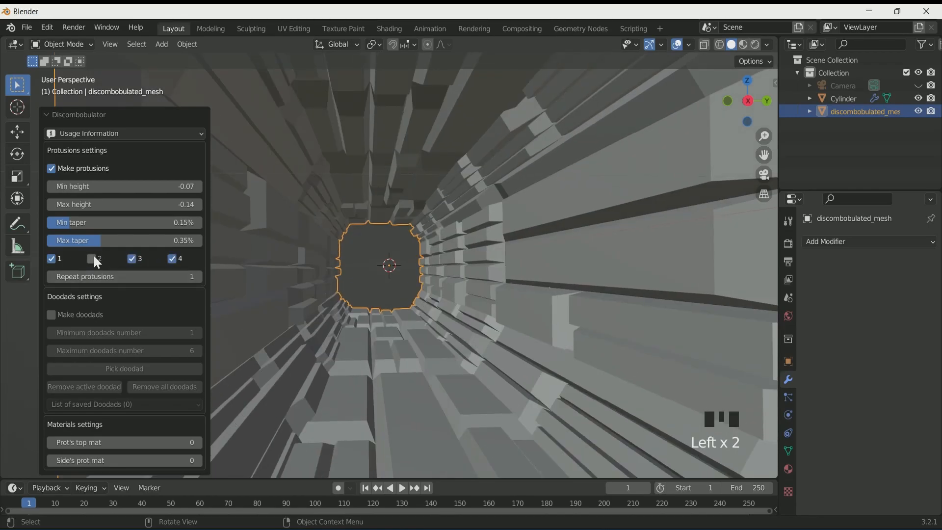
{"action": "left_click", "coordinate": [133, 258]}
{"action": "left_click", "coordinate": [91, 258]}
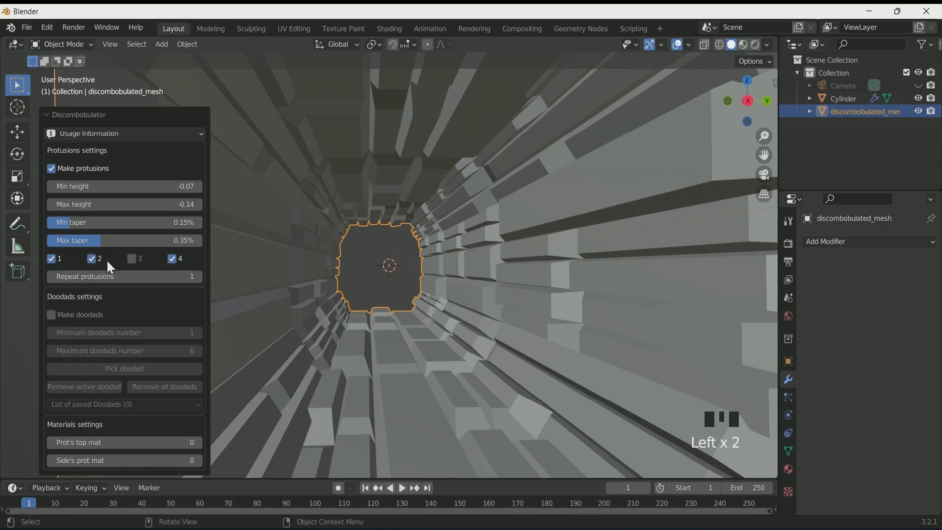
{"action": "left_click", "coordinate": [132, 258]}
{"action": "left_click", "coordinate": [95, 258]}
Select the discombobulated mesh and duplicate it in place
{"action": "scroll", "coordinate": [333, 310], "scroll_direction": "down", "scroll_amount": 2}
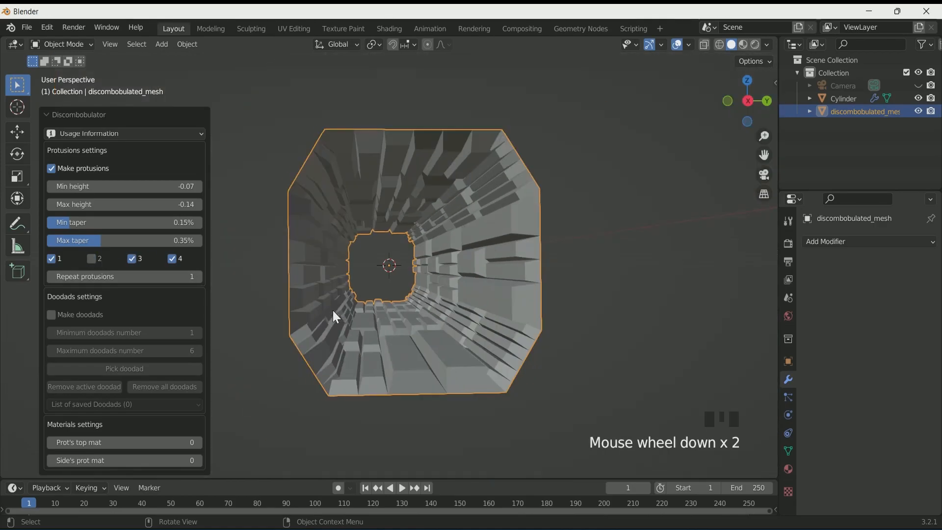
{"action": "scroll", "coordinate": [326, 311], "scroll_direction": "up", "scroll_amount": 1}
{"action": "scroll", "coordinate": [326, 310], "scroll_direction": "down", "scroll_amount": 1}
{"action": "middle_click_drag", "start_coordinate": [326, 310], "coordinate": [334, 317]}
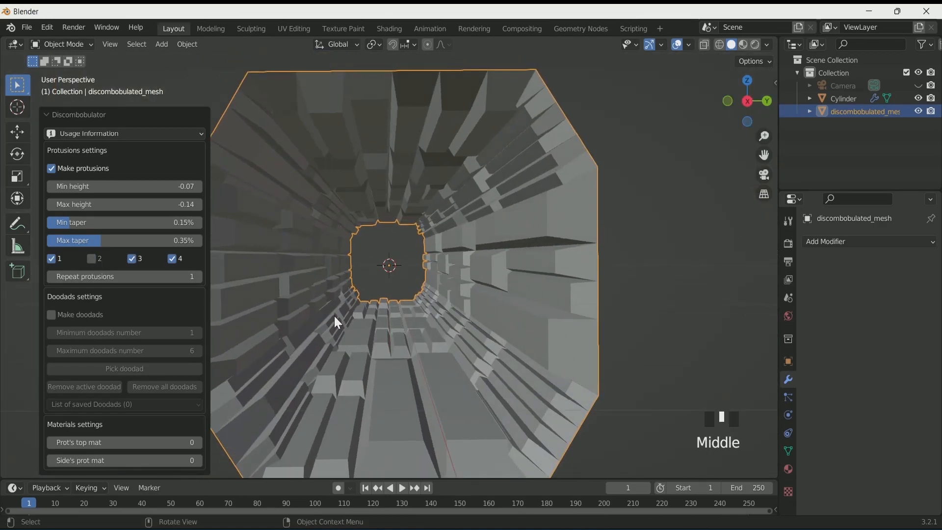
{"action": "left_click", "coordinate": [624, 272]}
{"action": "scroll", "coordinate": [488, 327], "scroll_direction": "down", "scroll_amount": 3}
{"action": "middle_click_drag", "start_coordinate": [487, 327], "coordinate": [484, 317]}
{"action": "left_click", "coordinate": [485, 271]}
{"action": "key", "text": "shift+d"}
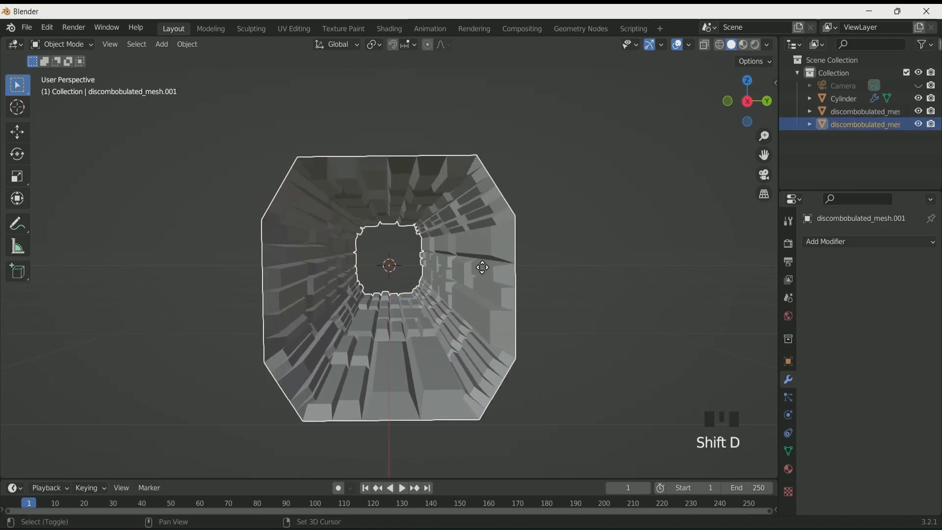
{"action": "right_click", "coordinate": [482, 267]}
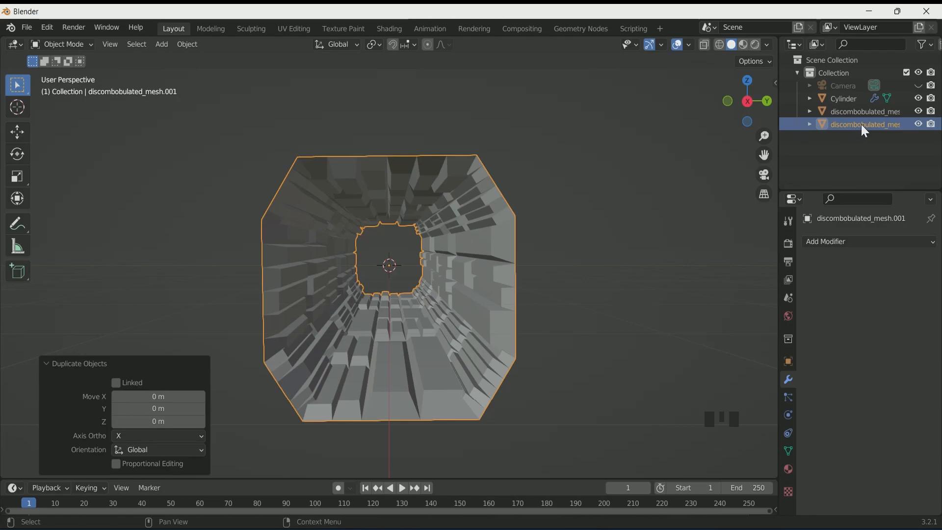
In Edit Mode, inset all faces individually with a thickness of 0.02034 m
{"action": "key", "text": "Tab"}
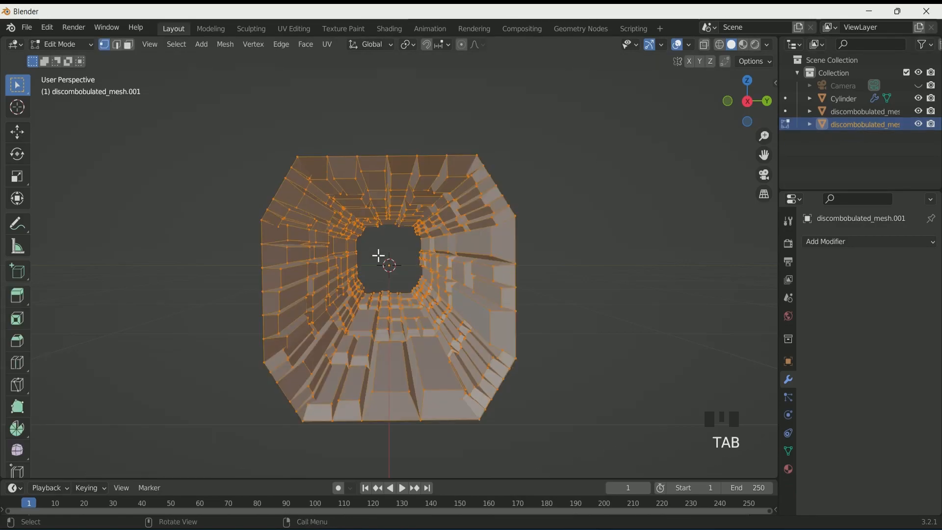
{"action": "key", "text": "i"}
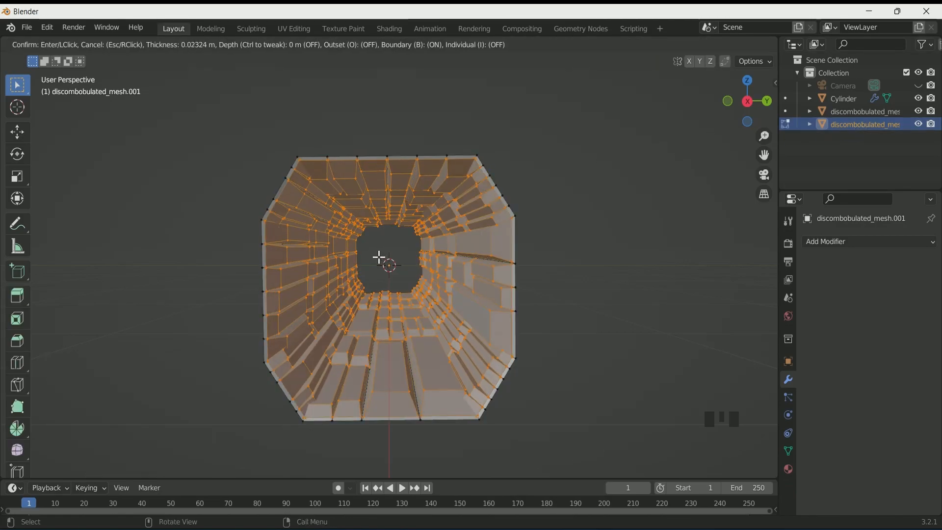
{"action": "left_click", "coordinate": [380, 257]}
{"action": "left_click", "coordinate": [116, 450]}
{"action": "scroll", "coordinate": [362, 326], "scroll_direction": "up", "scroll_amount": 3}
{"action": "middle_click_drag", "start_coordinate": [373, 295], "coordinate": [602, 216]}
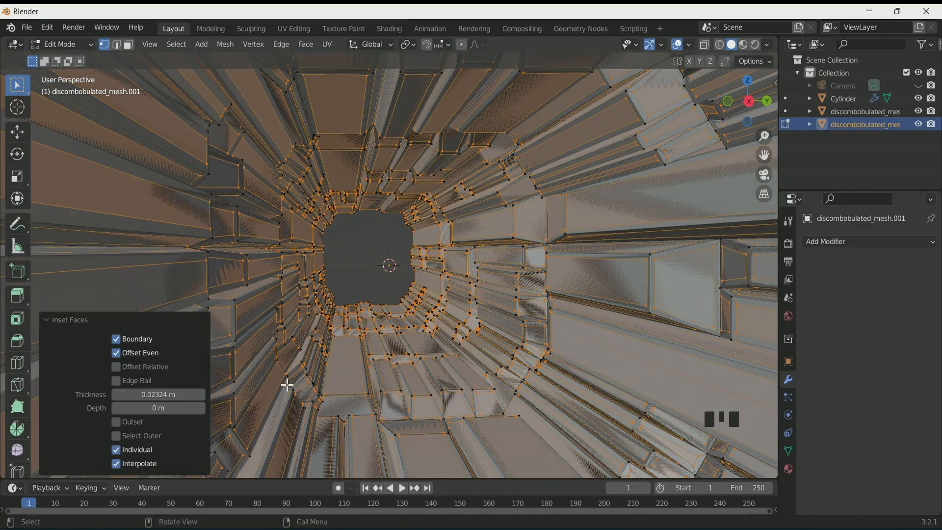
{"action": "mouse_move", "coordinate": [171, 395]}
{"action": "left_mouse_down"}
{"action": "mouse_move", "coordinate": [148, 395]}
{"action": "mouse_move", "coordinate": [159, 395]}
{"action": "left_mouse_up"}
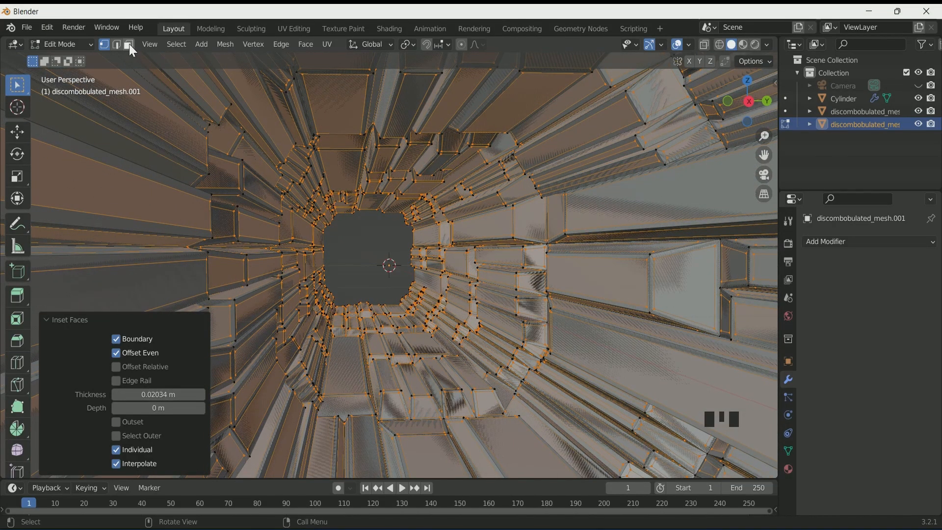
Switch to face selection, invert the selection and delete those faces
{"action": "left_click", "coordinate": [130, 46]}
{"action": "key", "text": "ctrl+i"}
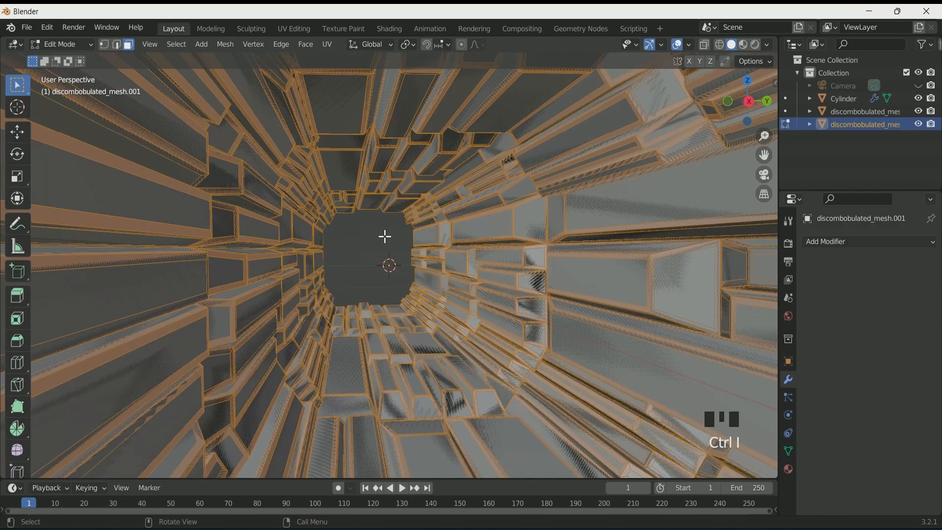
{"action": "key", "text": "x"}
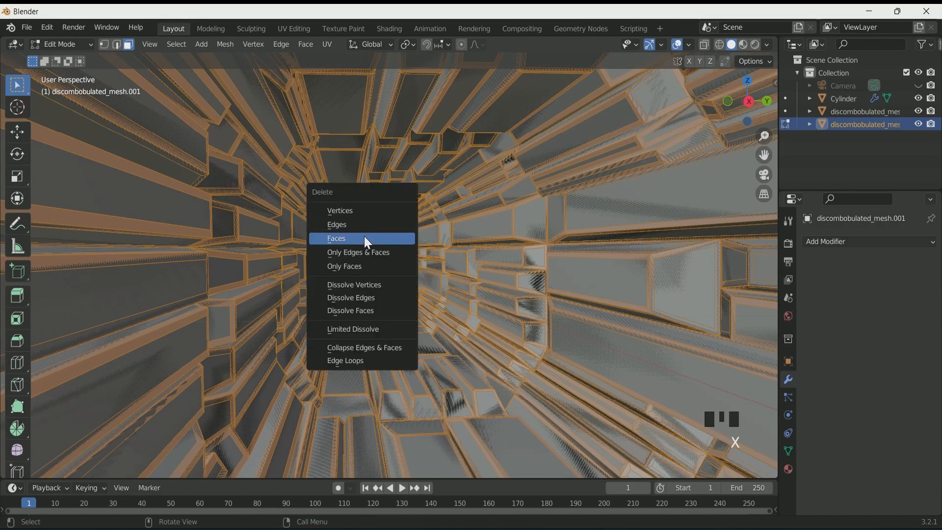
{"action": "left_click", "coordinate": [365, 235]}
Select all of the duplicate's faces and subdivide them with 4 cuts
{"action": "key", "text": "a"}
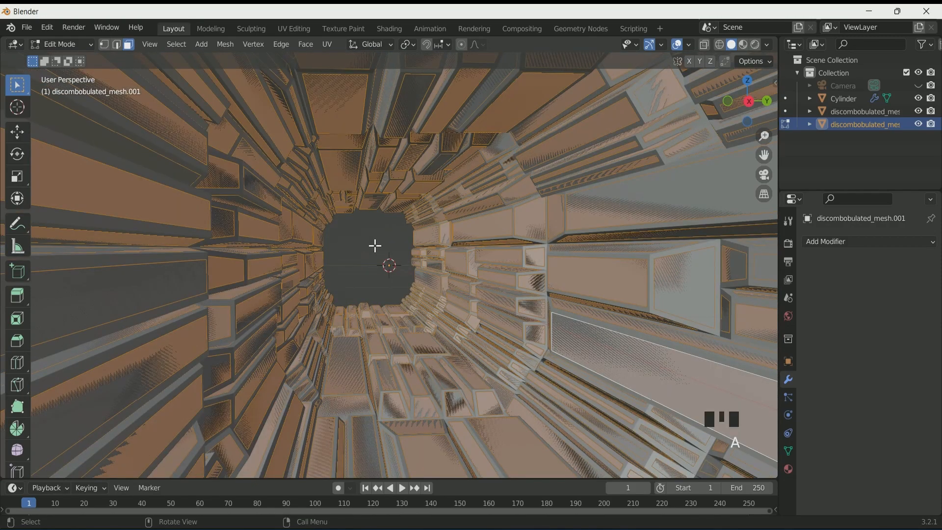
{"action": "right_click", "coordinate": [373, 243]}
{"action": "left_click", "coordinate": [373, 242]}
{"action": "scroll", "coordinate": [389, 265], "scroll_direction": "up", "scroll_amount": 1}
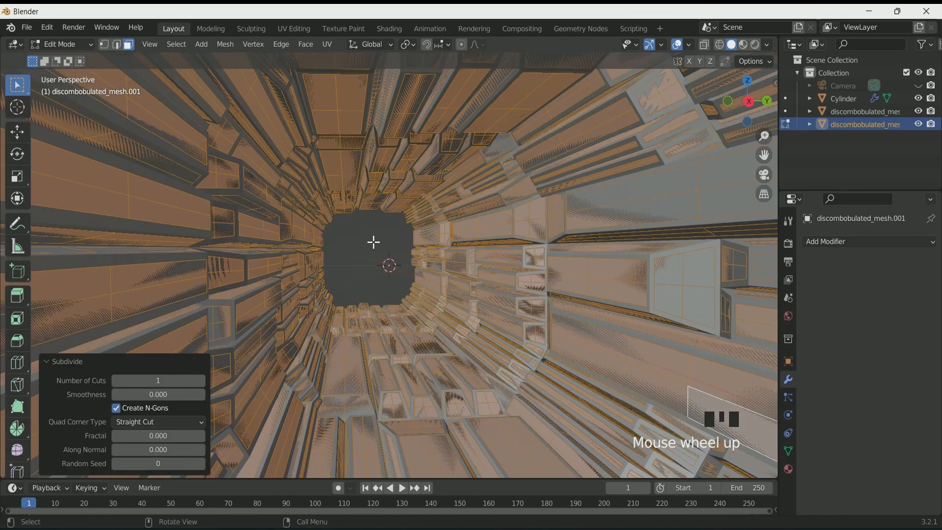
{"action": "left_click", "coordinate": [201, 381]}
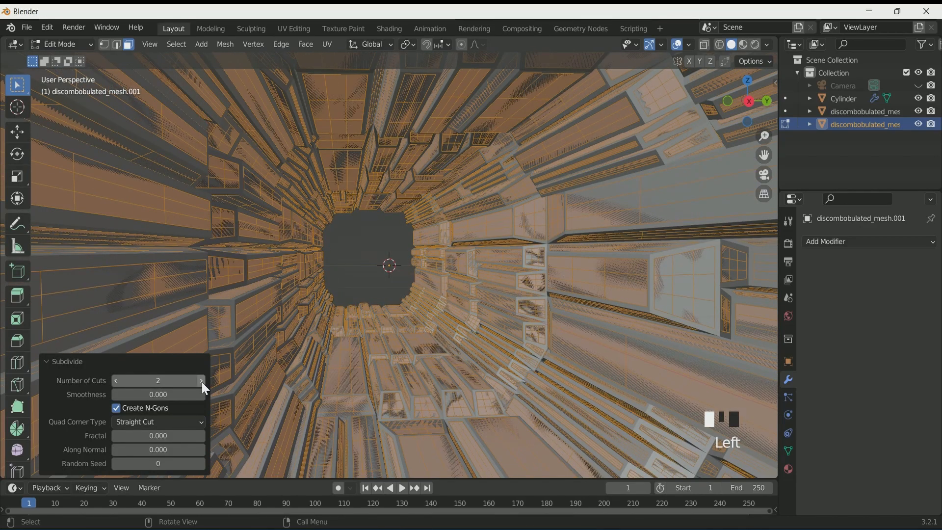
{"action": "left_click", "coordinate": [202, 381]}
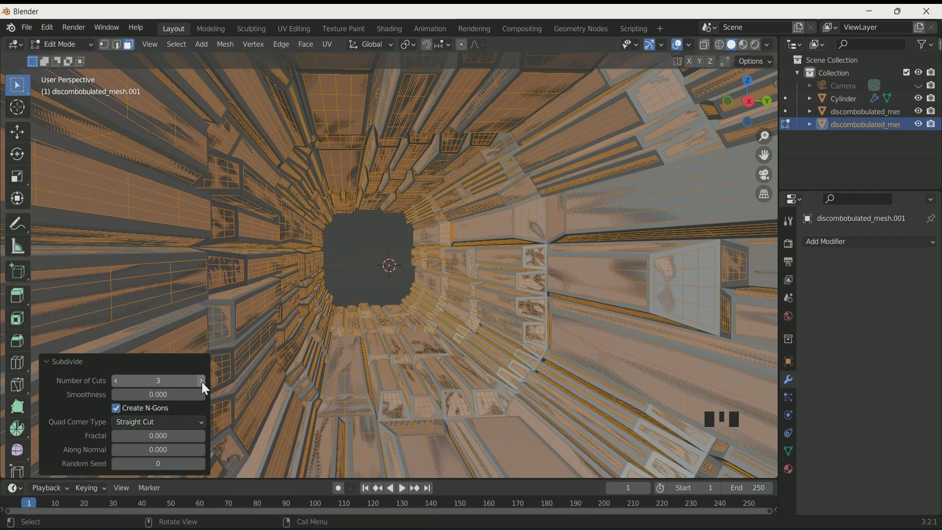
{"action": "left_click", "coordinate": [202, 381]}
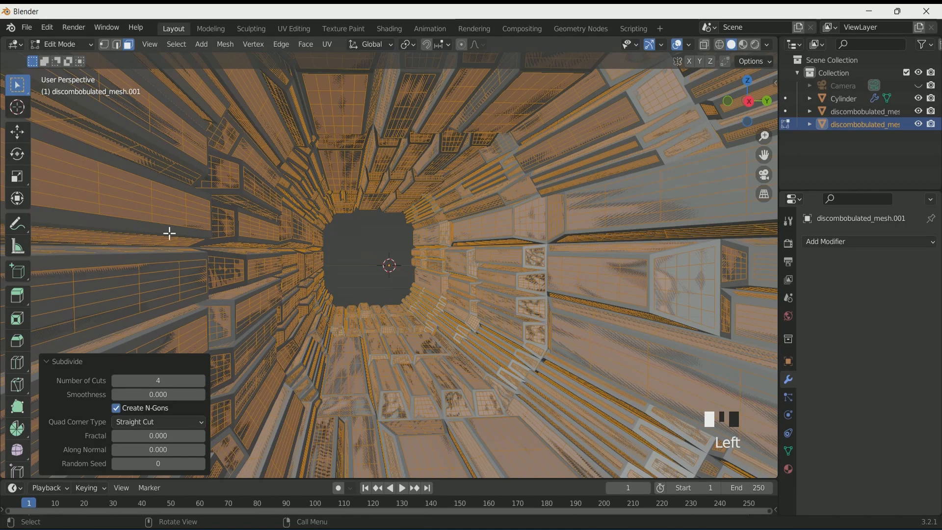
Switch to edge selection, deselect everything and randomly select edges across the duplicate
{"action": "left_click", "coordinate": [115, 46]}
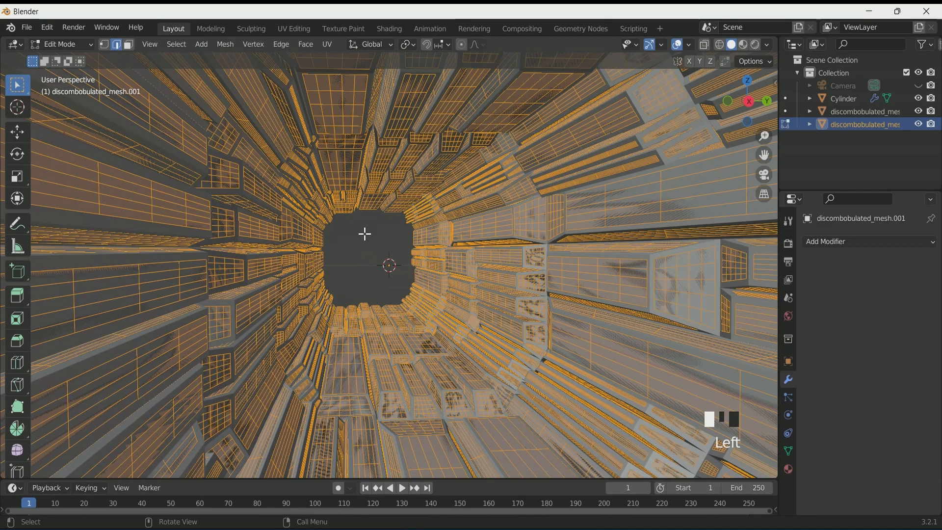
{"action": "key", "text": "a"}
{"action": "key", "text": "a"}
{"action": "key", "text": "a"}
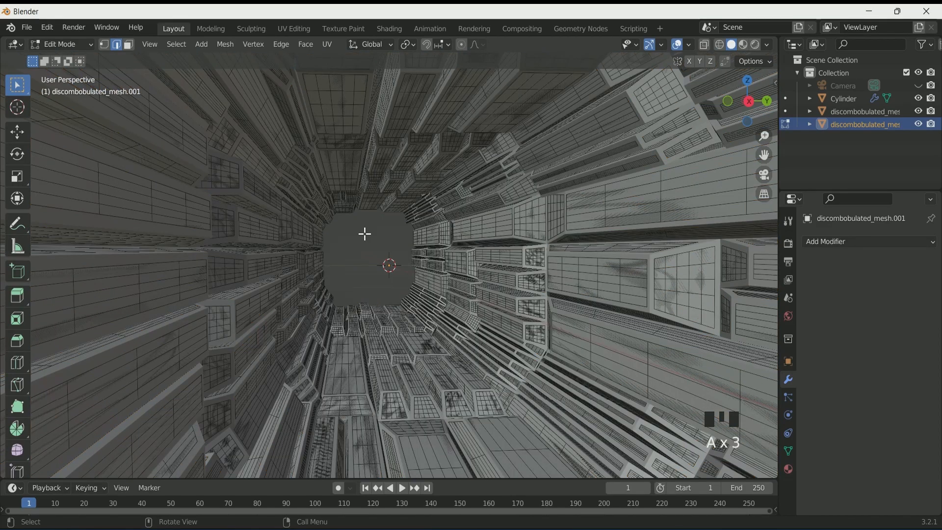
{"action": "left_click", "coordinate": [179, 46]}
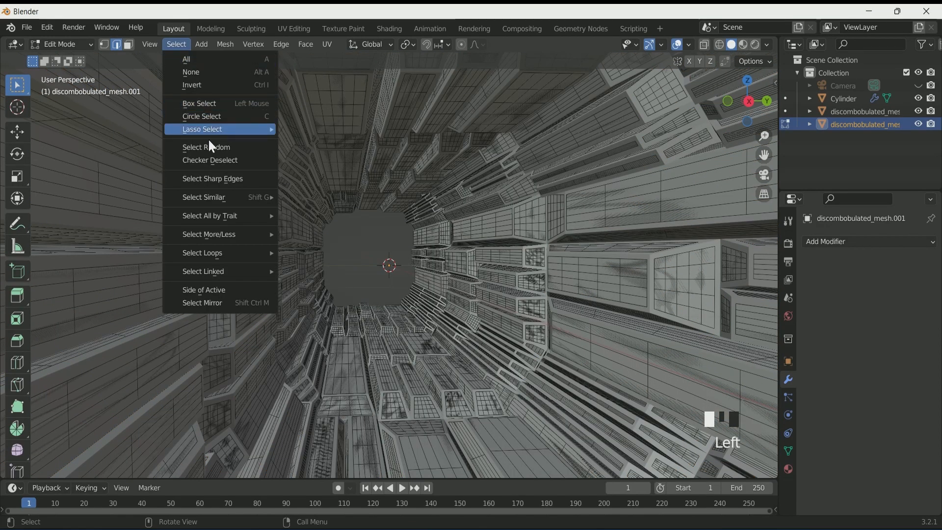
{"action": "left_click", "coordinate": [213, 146]}
Bevel the selected edges with a width of 0.00372 m and delete the resulting bevel faces
{"action": "key", "text": "ctrl+b"}
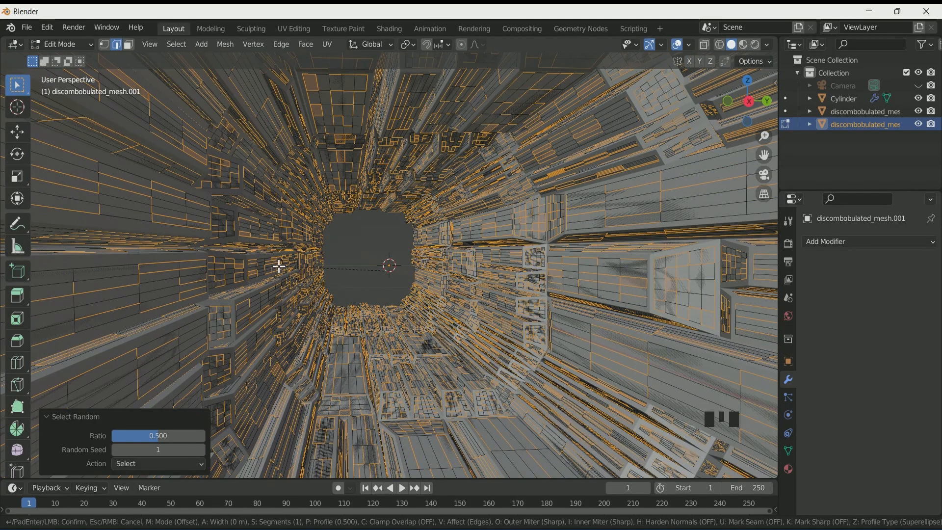
{"action": "left_click", "coordinate": [275, 265]}
{"action": "mouse_move", "coordinate": [160, 272]}
{"action": "left_mouse_down", "text": "shift"}
{"action": "mouse_move", "coordinate": [147, 272]}
{"action": "mouse_move", "coordinate": [169, 272]}
{"action": "mouse_move", "coordinate": [150, 273]}
{"action": "left_mouse_up", "text": "shift"}
{"action": "key", "text": "x"}
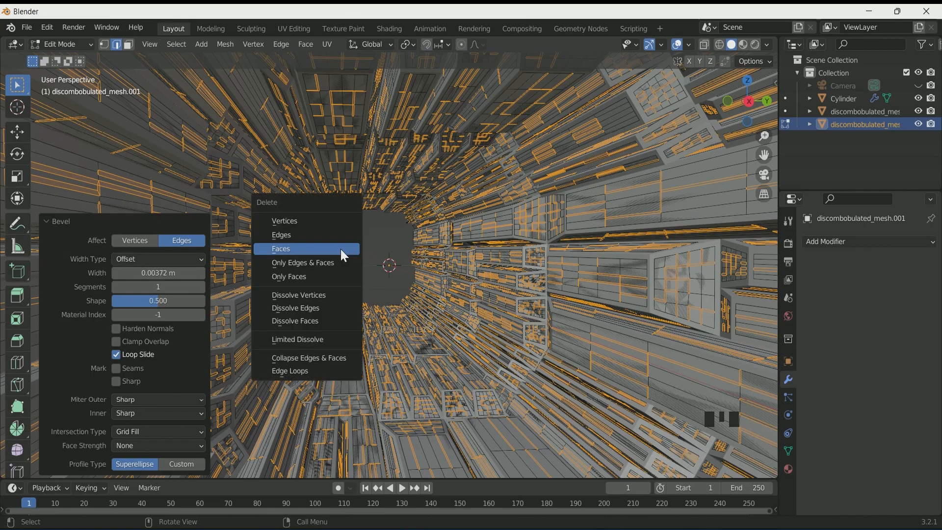
{"action": "left_click", "coordinate": [344, 255]}
Randomly select another set of edges, bevel them and delete the new bevel faces
{"action": "left_click", "coordinate": [177, 45]}
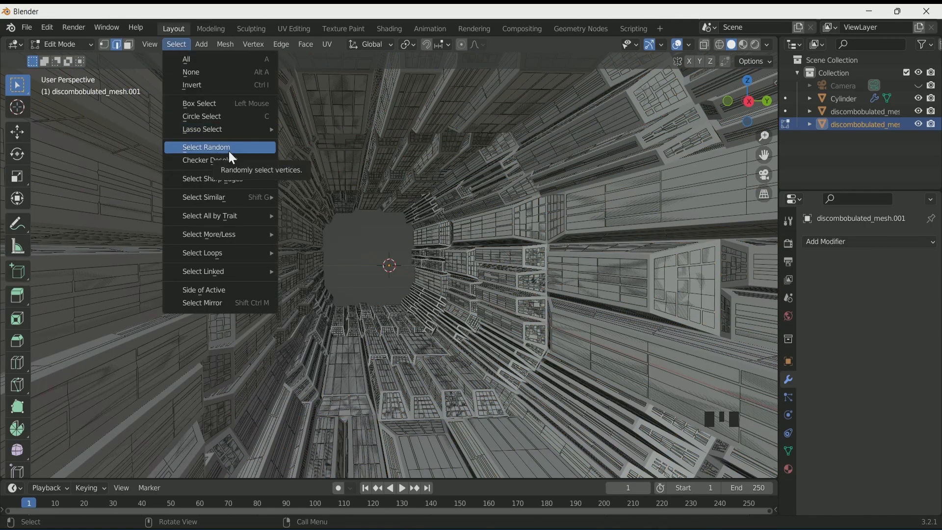
{"action": "left_click", "coordinate": [229, 149]}
{"action": "key", "text": "ctrl+b"}
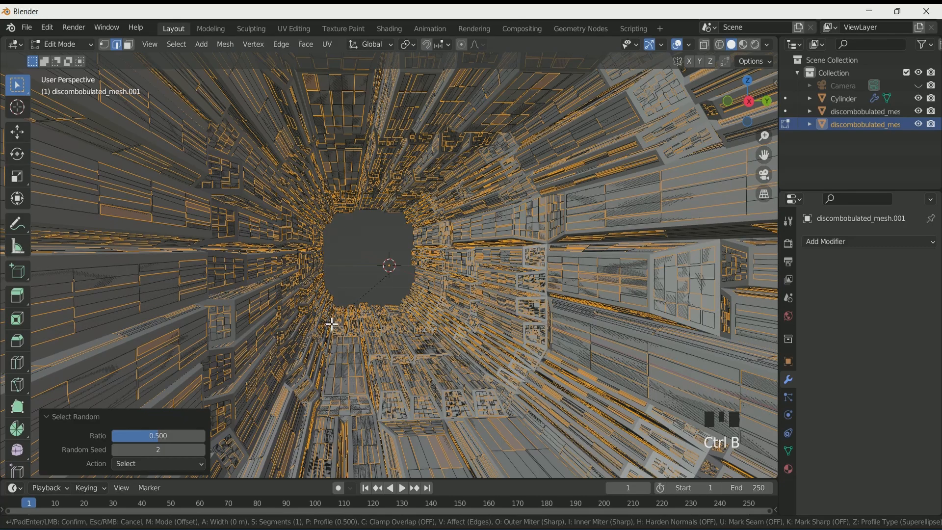
{"action": "left_click", "coordinate": [358, 305]}
{"action": "left_click_drag", "start_coordinate": [177, 273], "coordinate": [181, 273]}
{"action": "key", "text": "x"}
{"action": "left_click", "coordinate": [342, 292]}
Return to Object Mode and add a Solidify modifier with a thickness of -0.01 m
{"action": "key", "text": "Tab"}
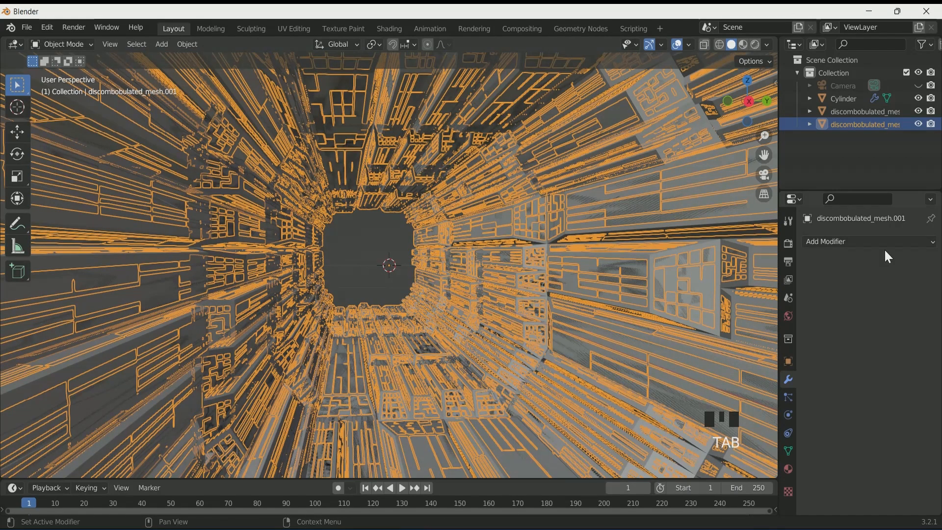
{"action": "left_click", "coordinate": [890, 241]}
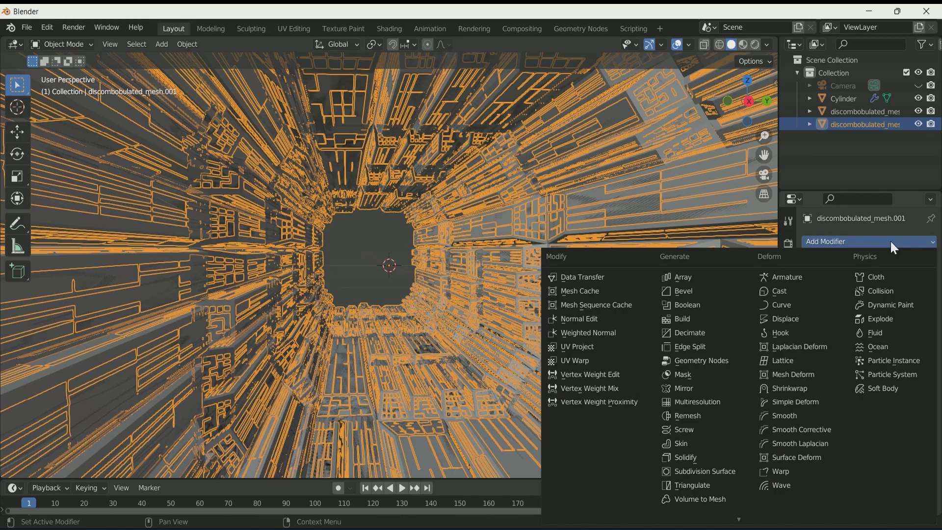
{"action": "left_click", "coordinate": [680, 458]}
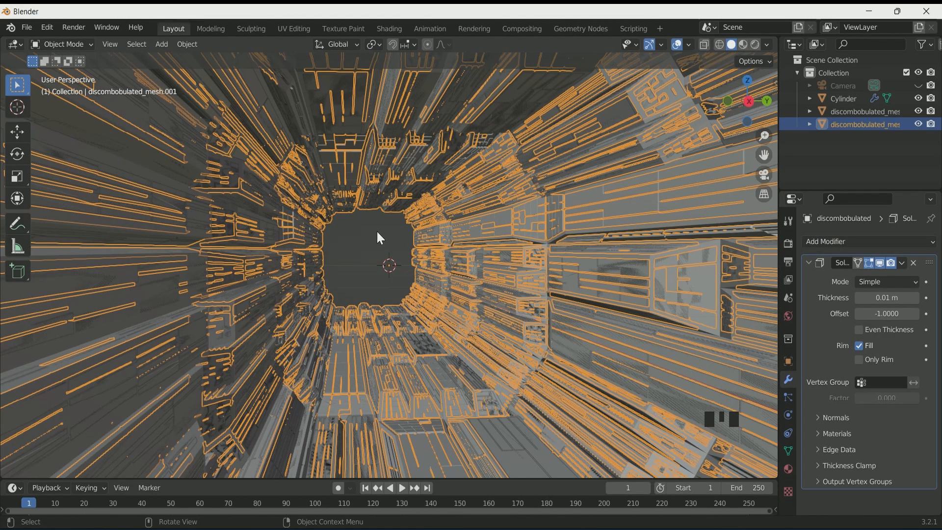
{"action": "left_click", "coordinate": [376, 230]}
{"action": "left_click", "coordinate": [887, 298]}
{"action": "mouse_move", "coordinate": [887, 298]}
{"action": "left_mouse_down"}
{"action": "mouse_move", "coordinate": [864, 298]}
{"action": "mouse_move", "coordinate": [897, 298]}
{"action": "mouse_move", "coordinate": [878, 298]}
{"action": "left_mouse_up"}
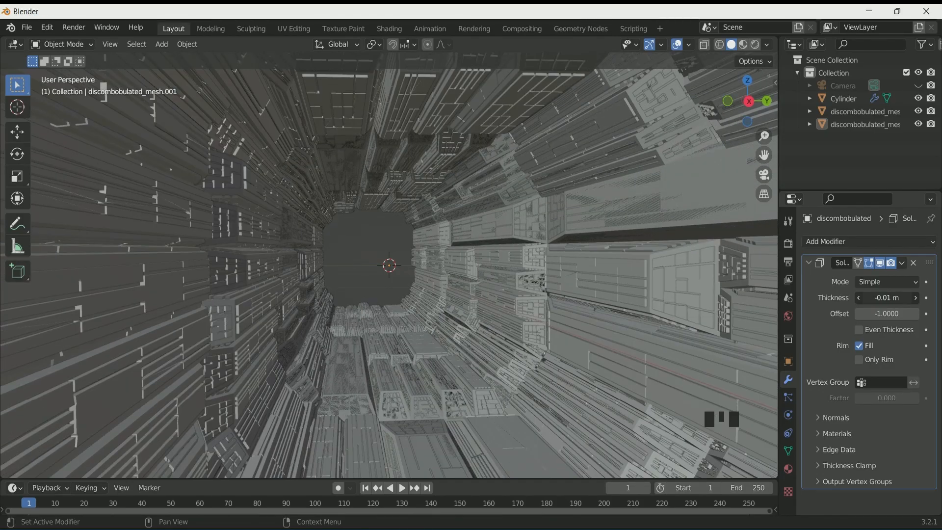
Set the Solidify modifier's thickness to 0.01 m
{"action": "scroll", "coordinate": [443, 270], "scroll_direction": "down", "scroll_amount": 2}
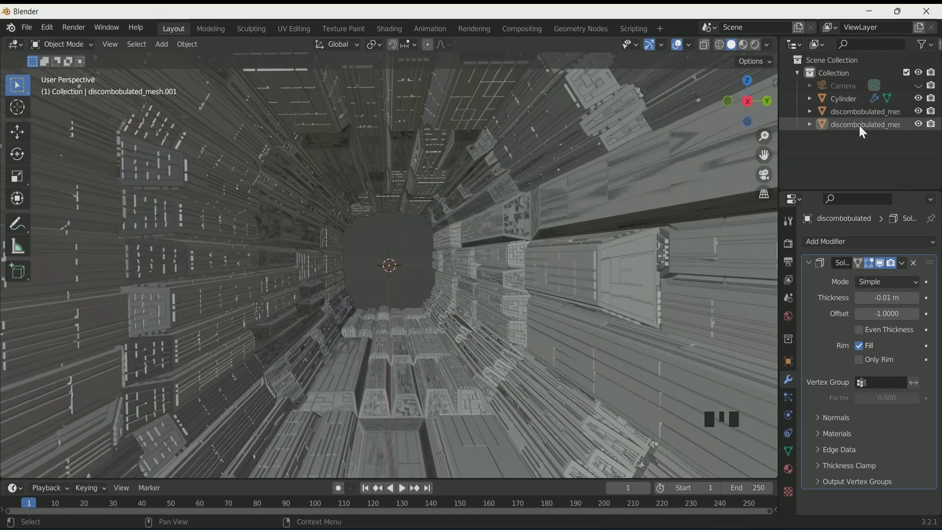
{"action": "left_click", "coordinate": [859, 123]}
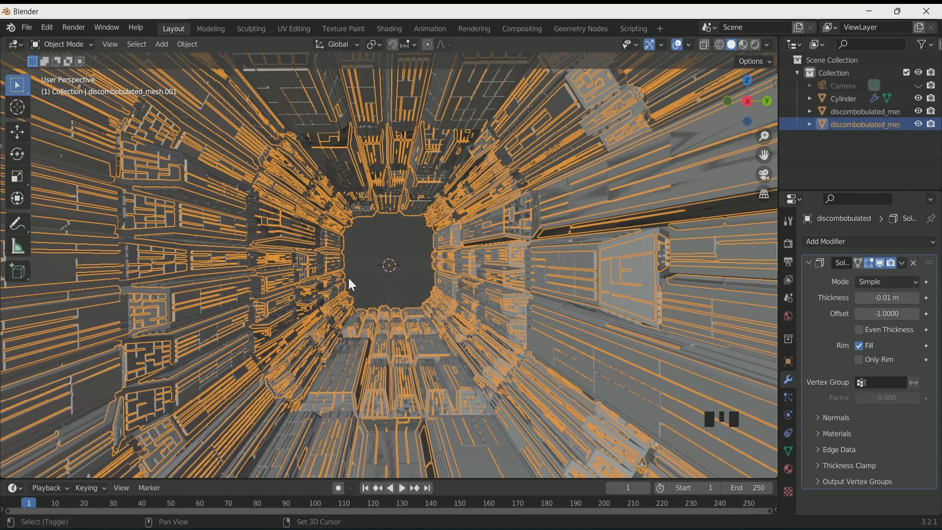
{"action": "double_click", "coordinate": [351, 285]}
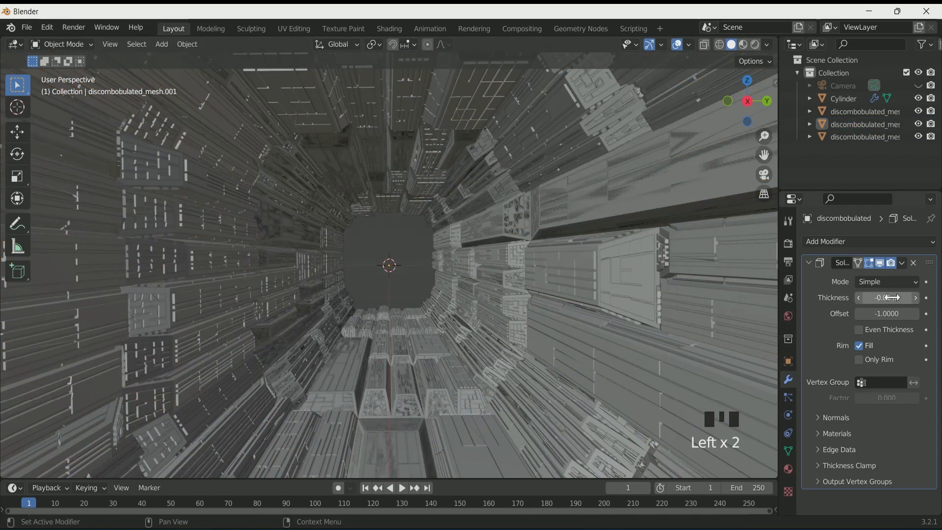
{"action": "left_click", "coordinate": [882, 296]}
{"action": "key", "text": "Left"}
{"action": "key", "text": "Delete"}
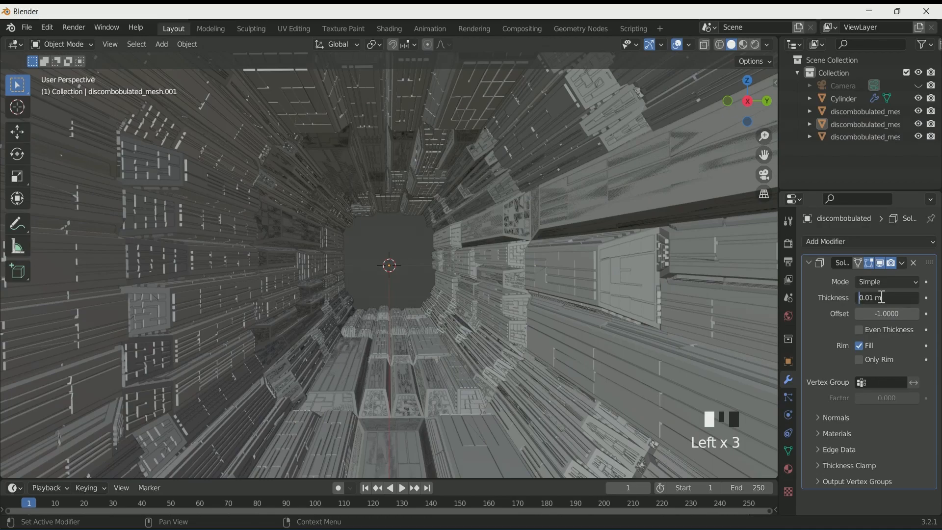
{"action": "key", "text": "Return"}
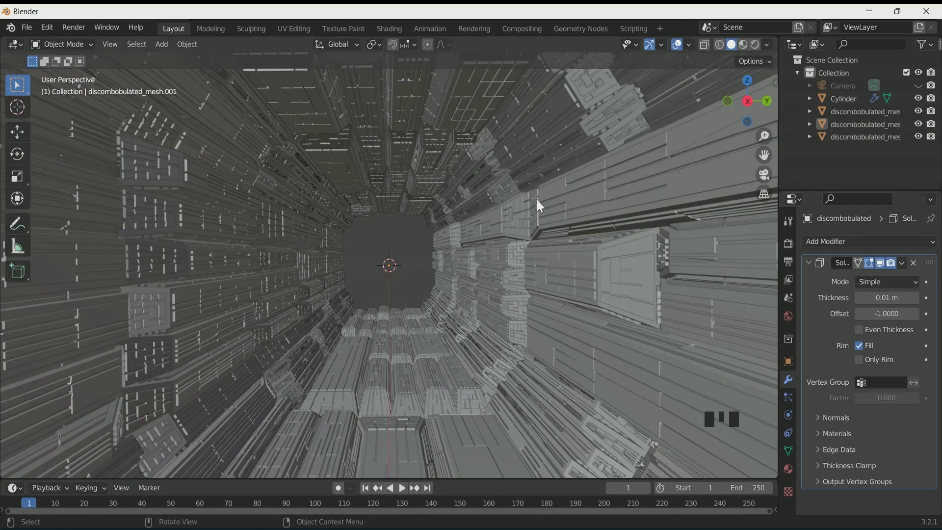
Select the original discombobulated mesh and hide the other discombobulated copies
{"action": "scroll", "coordinate": [405, 265], "scroll_direction": "down", "scroll_amount": 1}
{"action": "scroll", "coordinate": [405, 265], "scroll_direction": "up", "scroll_amount": 3}
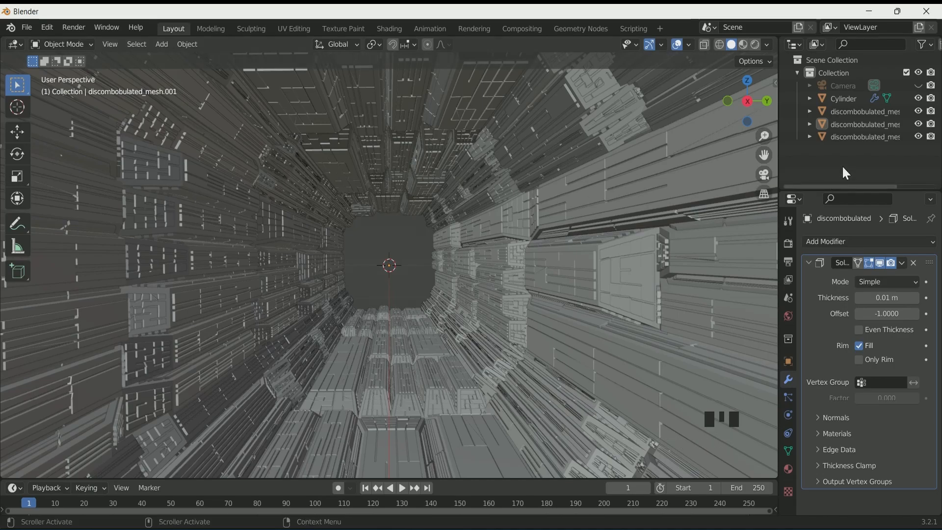
{"action": "left_click", "coordinate": [854, 111]}
{"action": "left_click_drag", "start_coordinate": [918, 124], "coordinate": [924, 143]}
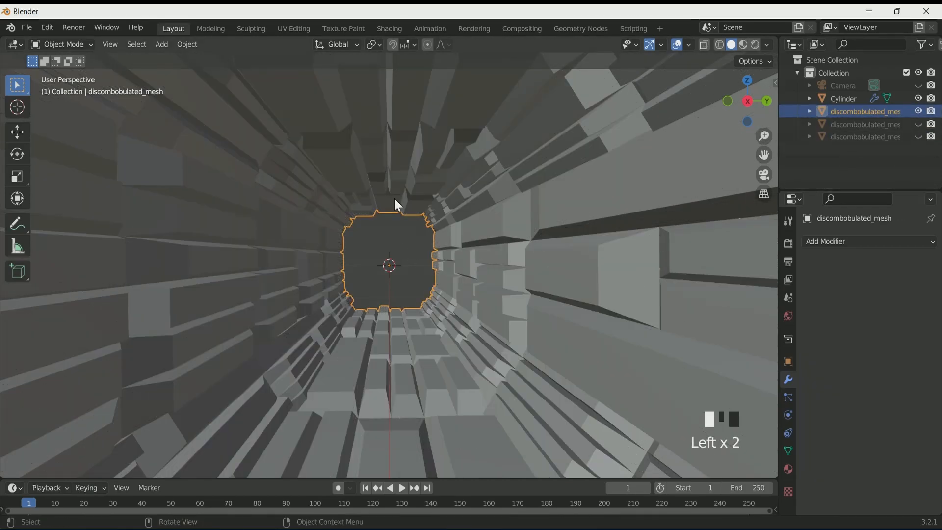
Duplicate the original mesh in place and enter Edit Mode on the copy
{"action": "scroll", "coordinate": [412, 193], "scroll_direction": "down", "scroll_amount": 1}
{"action": "key", "text": "shift+d"}
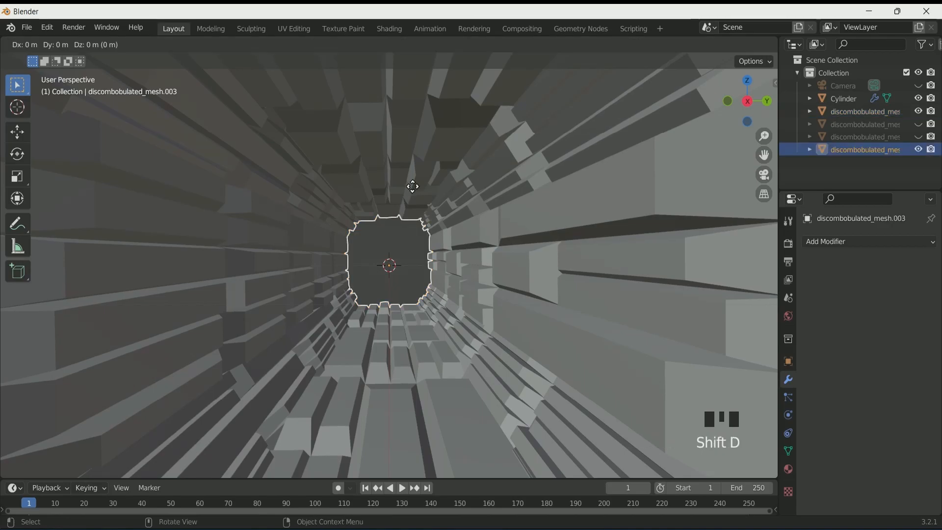
{"action": "key", "text": "Tab"}
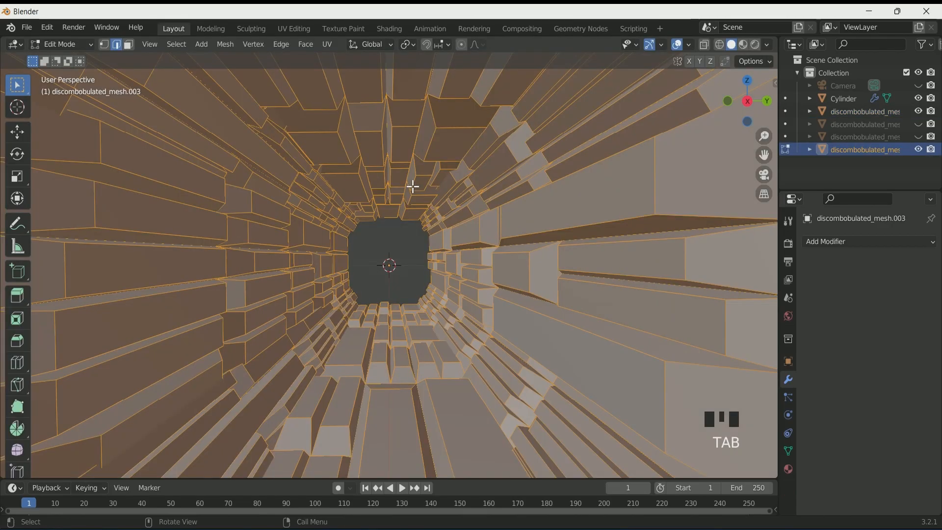
Inset all faces individually with a thickness of 0.02862 m
{"action": "key", "text": "i"}
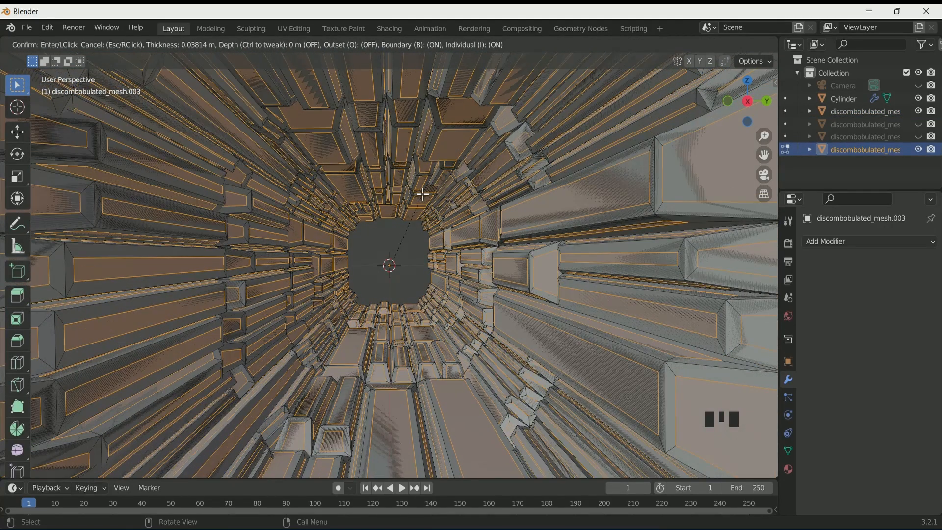
{"action": "left_click", "coordinate": [423, 193]}
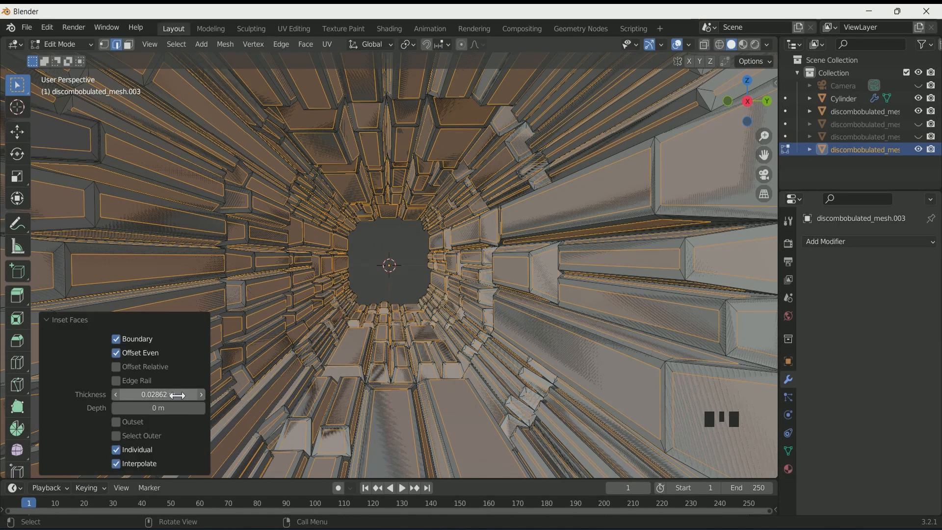
{"action": "key", "text": "ctrl+i"}
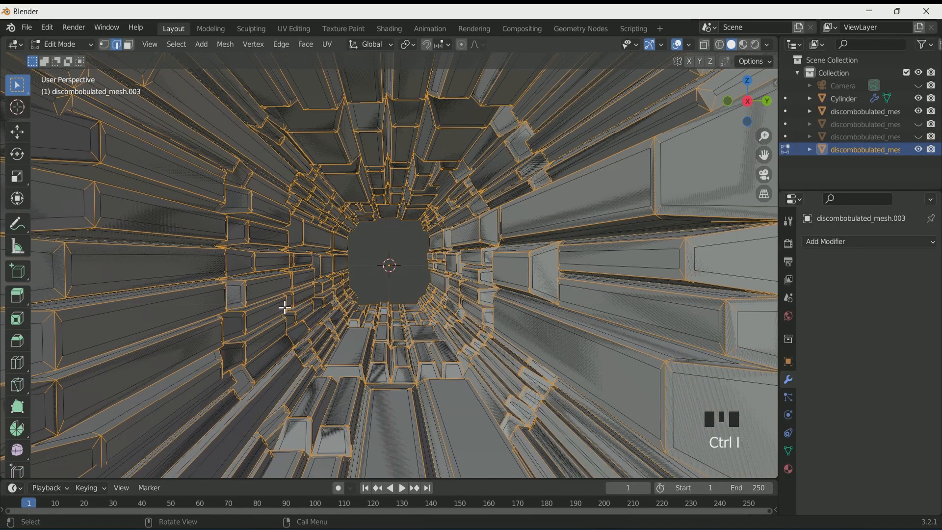
{"action": "key", "text": "ctrl+z"}
Switch to face selection, invert the selection and delete those faces
{"action": "left_click", "coordinate": [128, 45]}
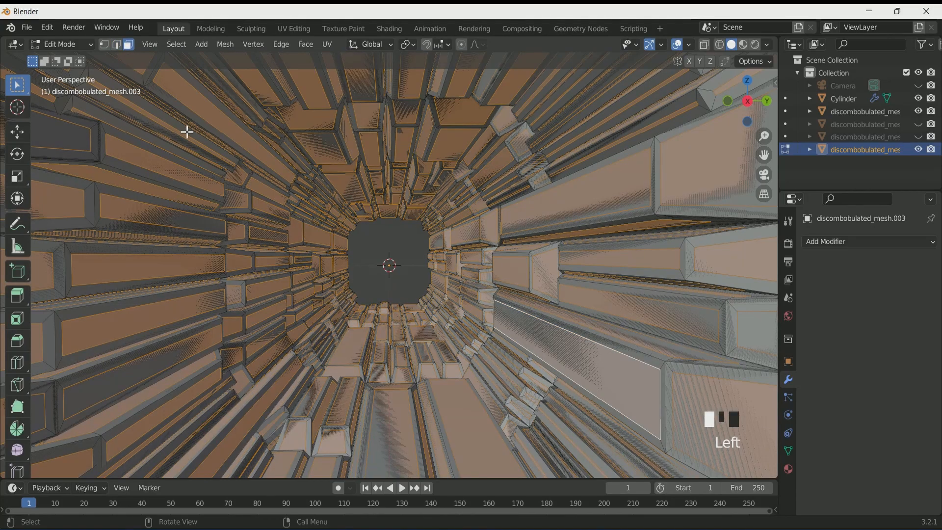
{"action": "key", "text": "ctrl+i"}
{"action": "key", "text": "x"}
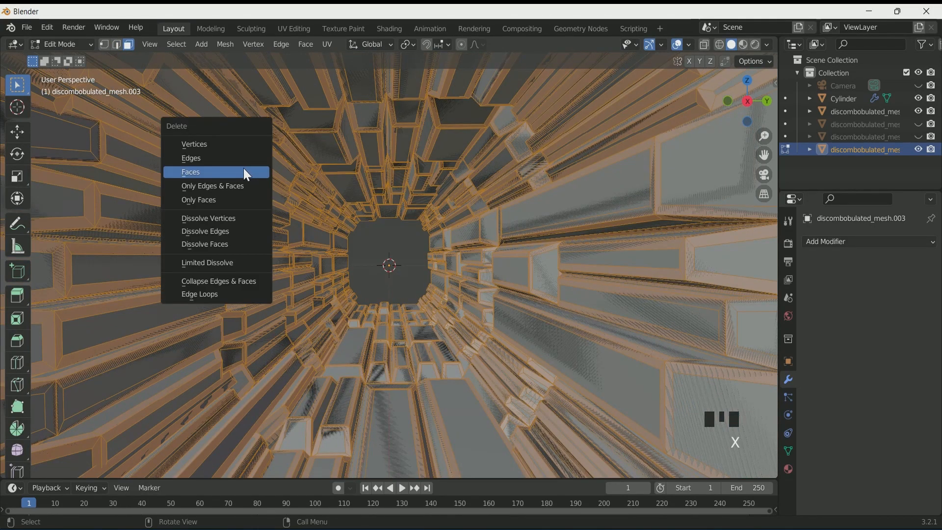
{"action": "left_click", "coordinate": [244, 169]}
Select all of the remaining faces and subdivide them with 4 cuts
{"action": "key", "text": "a"}
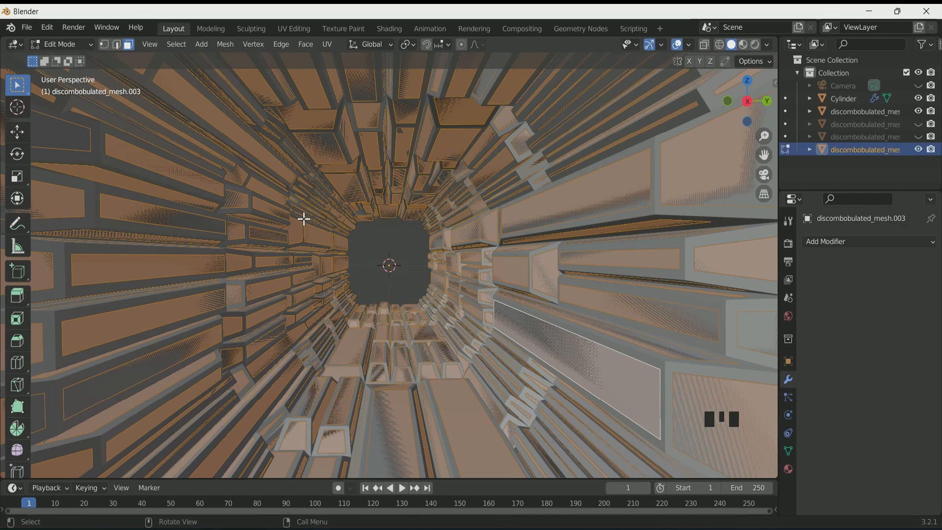
{"action": "right_click_drag", "start_coordinate": [303, 217], "coordinate": [303, 219]}
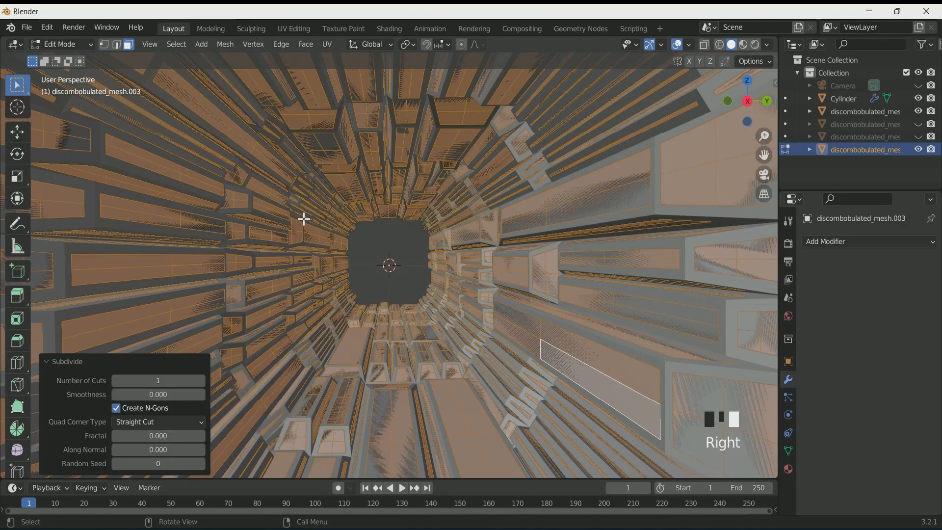
{"action": "left_click", "coordinate": [199, 382]}
{"action": "left_click", "coordinate": [200, 383]}
{"action": "left_click", "coordinate": [200, 382]}
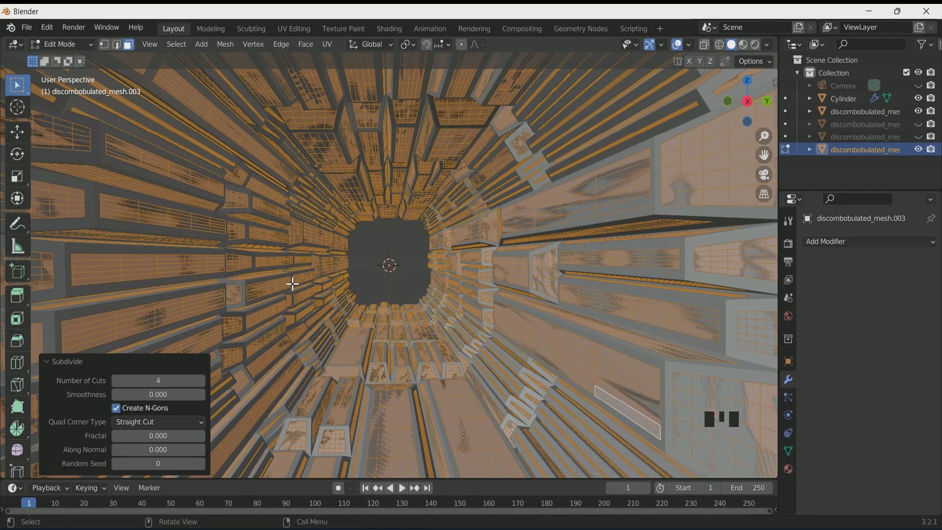
Deselect all, randomly select faces and delete them
{"action": "key", "text": "Tab"}
{"action": "key", "text": "Tab"}
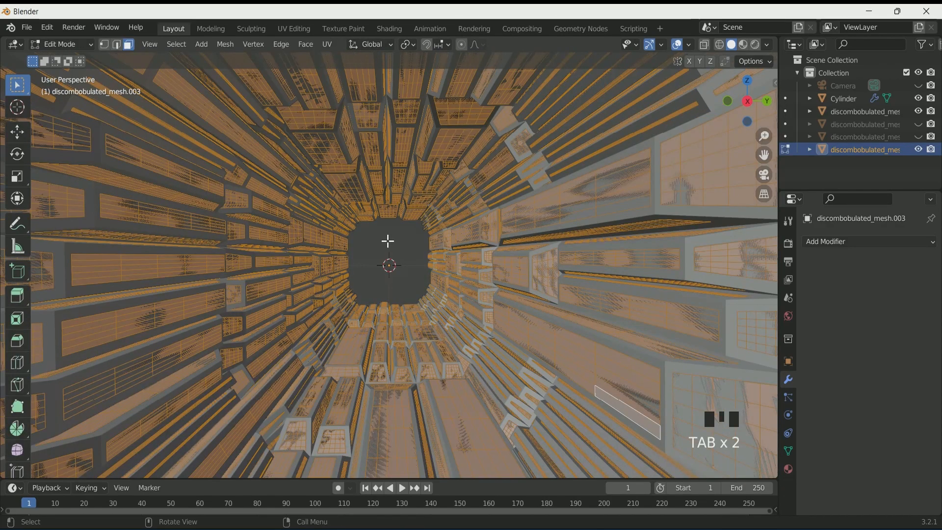
{"action": "key", "text": "a"}
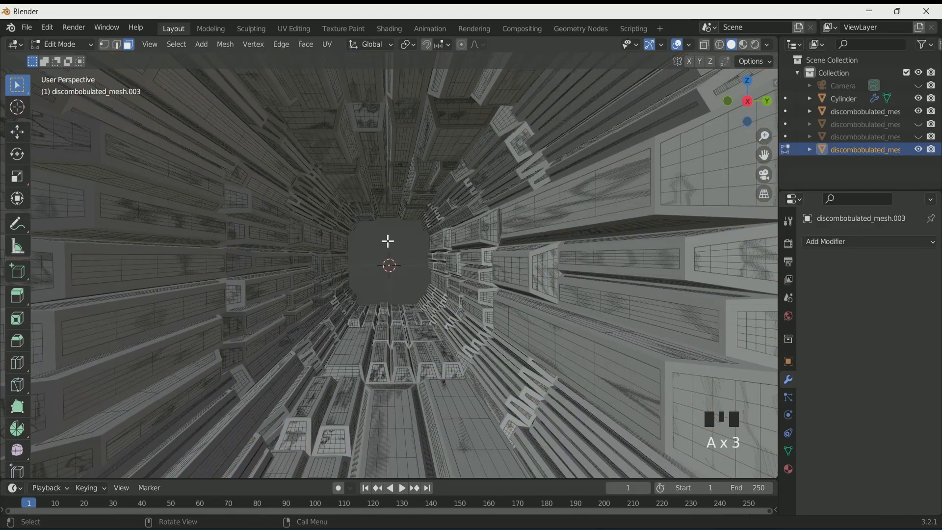
{"action": "left_click", "coordinate": [177, 44]}
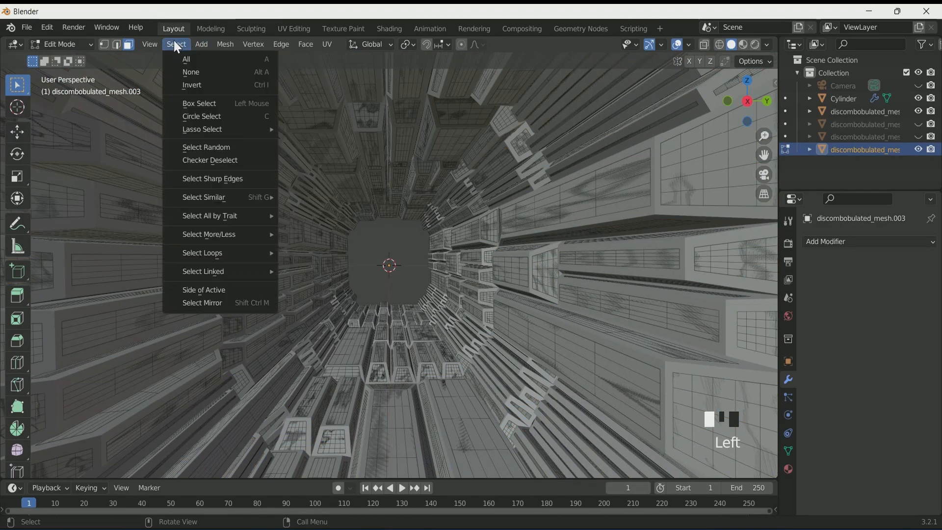
{"action": "left_click", "coordinate": [227, 161]}
{"action": "key", "text": "x"}
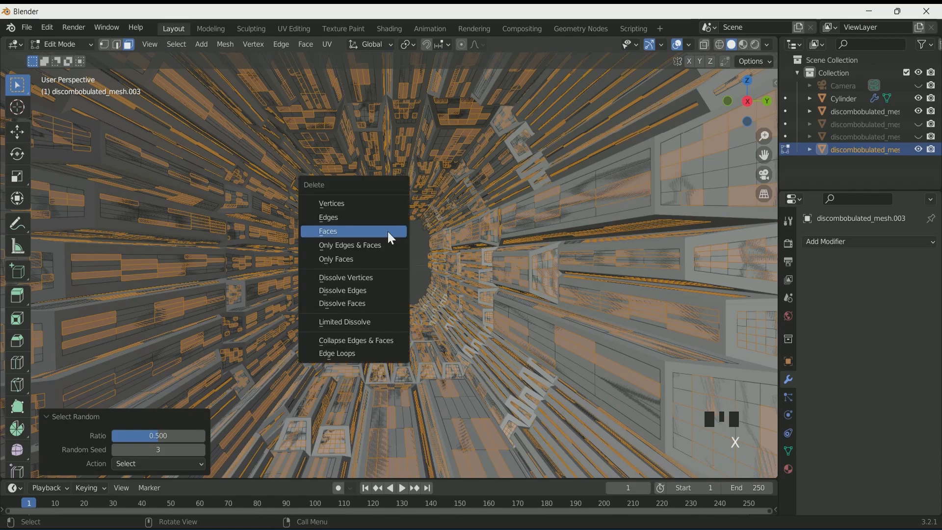
{"action": "left_click", "coordinate": [388, 232]}
Twice more randomly select faces and delete them, then return to Object Mode
{"action": "left_click", "coordinate": [178, 48]}
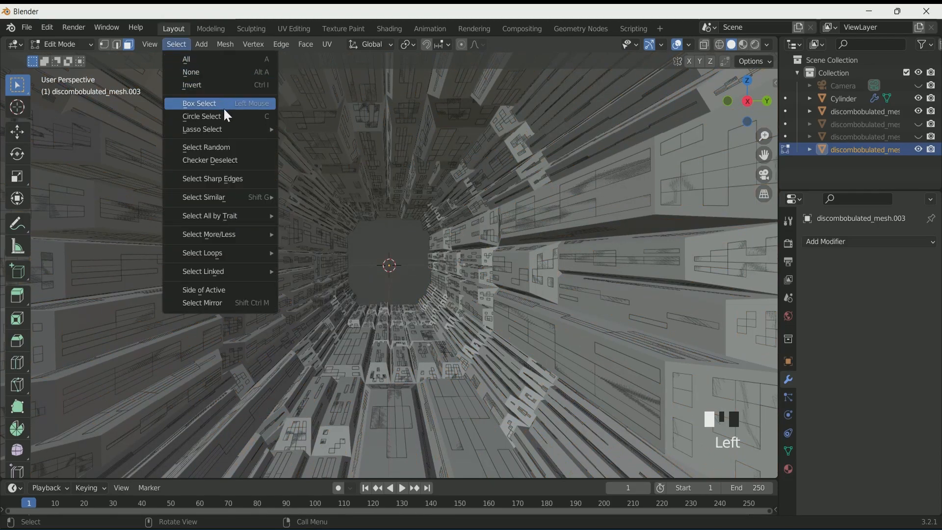
{"action": "left_click", "coordinate": [231, 147]}
{"action": "key", "text": "x"}
{"action": "left_click", "coordinate": [400, 246]}
{"action": "left_click", "coordinate": [176, 45]}
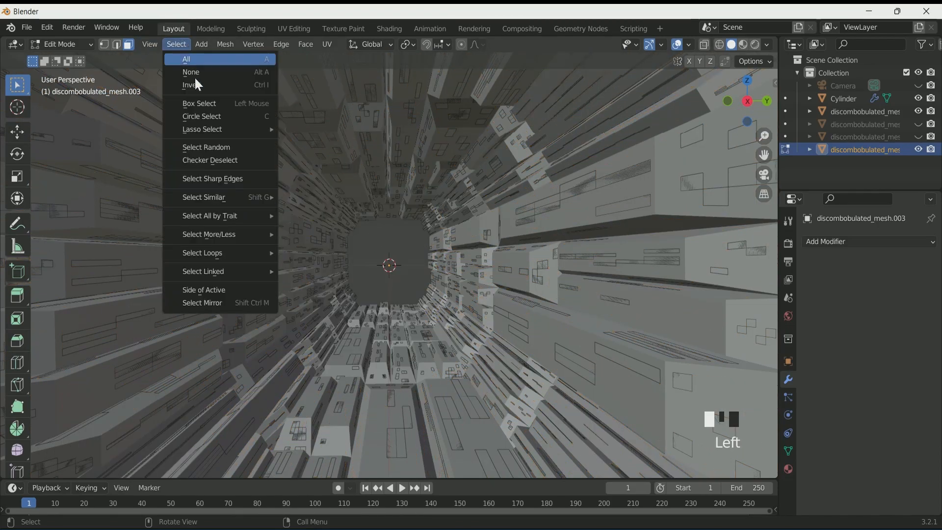
{"action": "left_click", "coordinate": [211, 147]}
{"action": "key", "text": "x"}
{"action": "left_click", "coordinate": [383, 235]}
{"action": "scroll", "coordinate": [383, 237], "scroll_direction": "down", "scroll_amount": 2}
{"action": "scroll", "coordinate": [383, 237], "scroll_direction": "up", "scroll_amount": 2}
{"action": "scroll", "coordinate": [383, 237], "scroll_direction": "down", "scroll_amount": 1}
{"action": "key", "text": "Tab"}
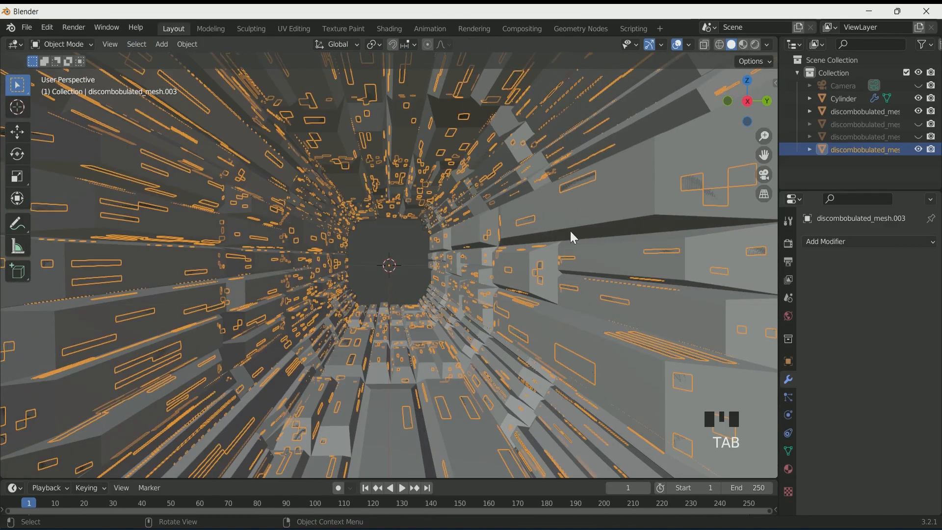
Add a Solidify modifier to the mesh and unhide the other discombobulated meshes
{"action": "left_click", "coordinate": [840, 242]}
{"action": "left_click", "coordinate": [689, 457]}
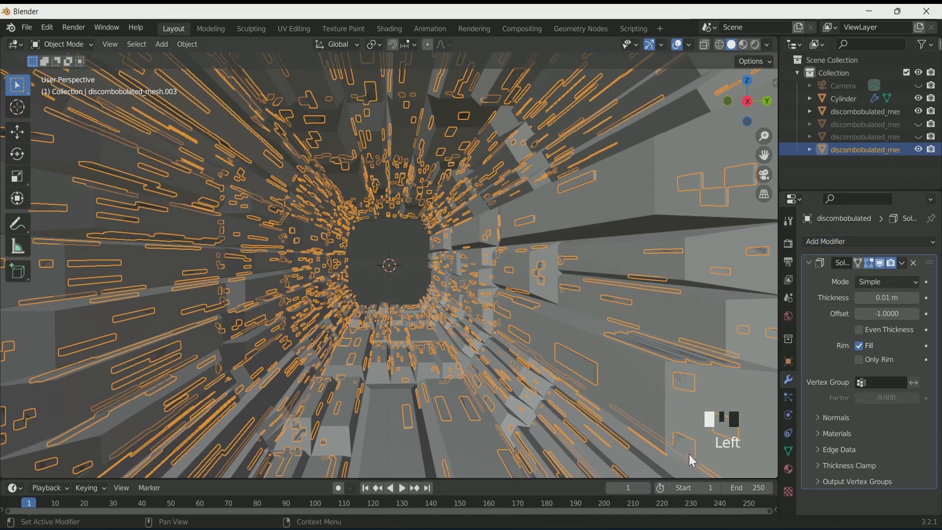
{"action": "left_click", "coordinate": [616, 183]}
{"action": "left_click", "coordinate": [918, 137]}
{"action": "left_click", "coordinate": [919, 124]}
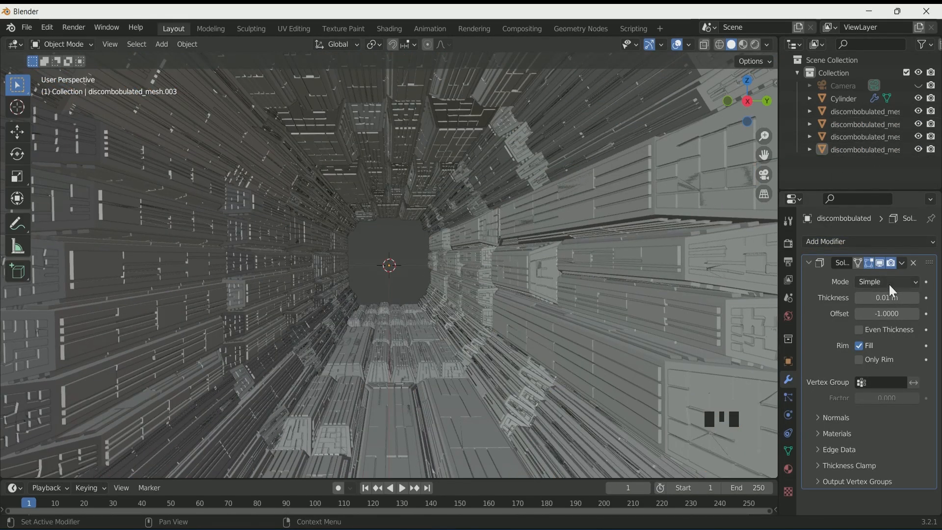
Set the Solidify thickness to -0.018 m
{"action": "mouse_move", "coordinate": [887, 298]}
{"action": "left_mouse_down"}
{"action": "mouse_move", "coordinate": [854, 298]}
{"action": "mouse_move", "coordinate": [876, 298]}
{"action": "left_mouse_up"}
{"action": "key", "text": "ctrl+z"}
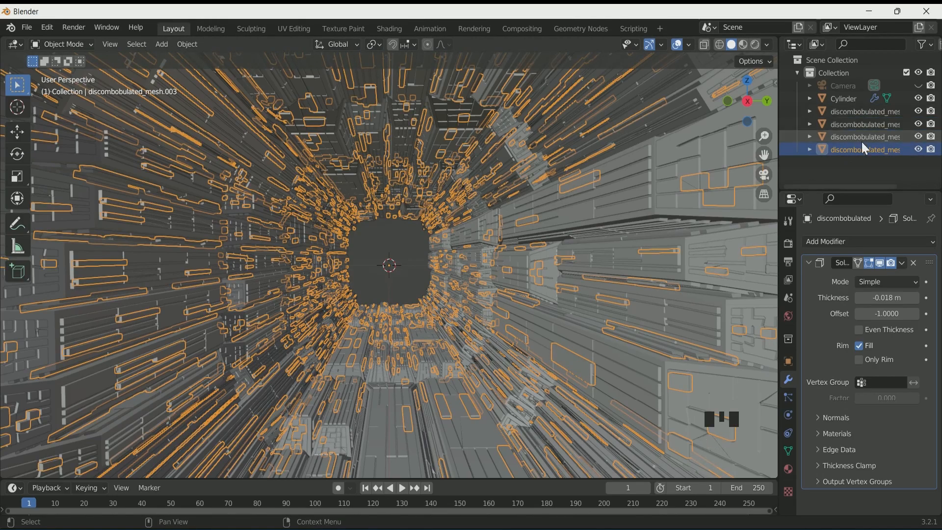
Duplicate the mesh and set the copy's Solidify thickness to 0.018 m
{"action": "key", "text": "shift+d"}
{"action": "left_click", "coordinate": [887, 297]}
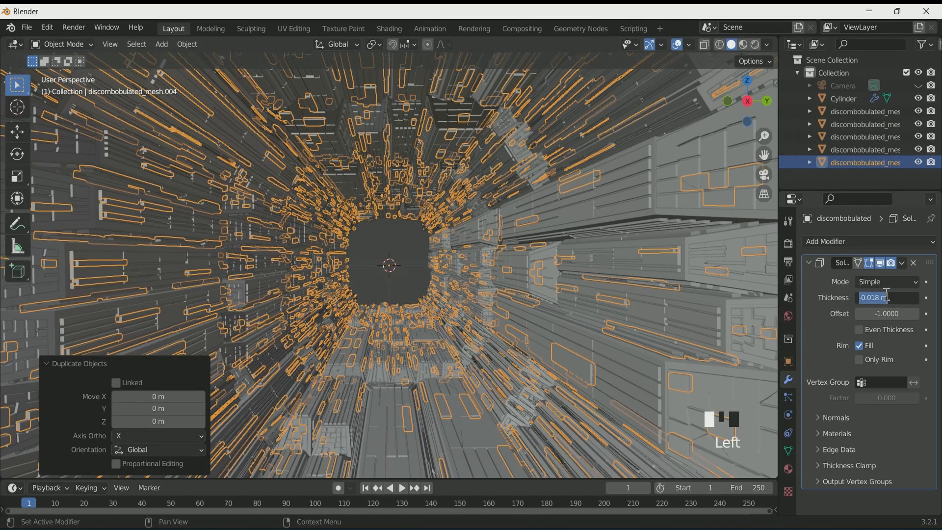
{"action": "key", "text": "BackSpace"}
{"action": "key", "text": "Return"}
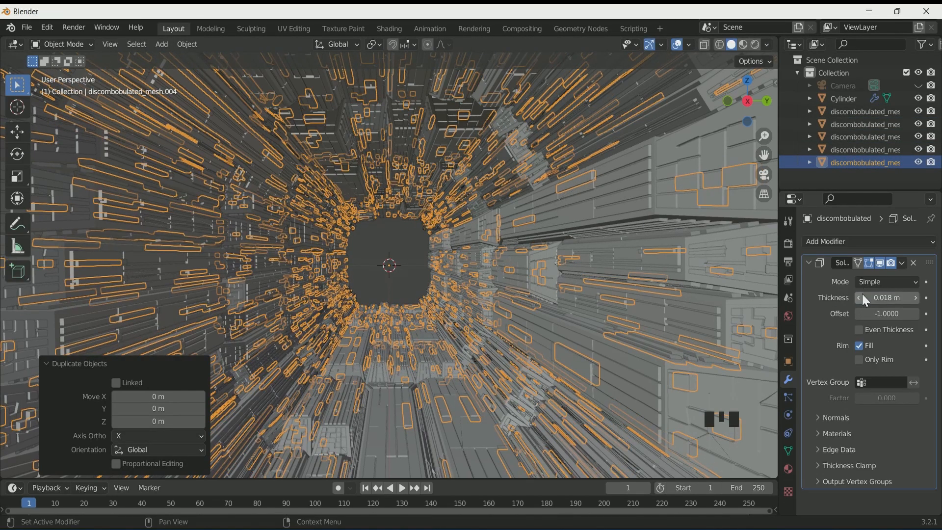
Hide all of the discombobulated meshes
{"action": "left_click", "coordinate": [392, 248]}
{"action": "scroll", "coordinate": [392, 248], "scroll_direction": "up", "scroll_amount": 3}
{"action": "scroll", "coordinate": [391, 247], "scroll_direction": "down", "scroll_amount": 3}
{"action": "scroll", "coordinate": [391, 247], "scroll_direction": "up", "scroll_amount": 2}
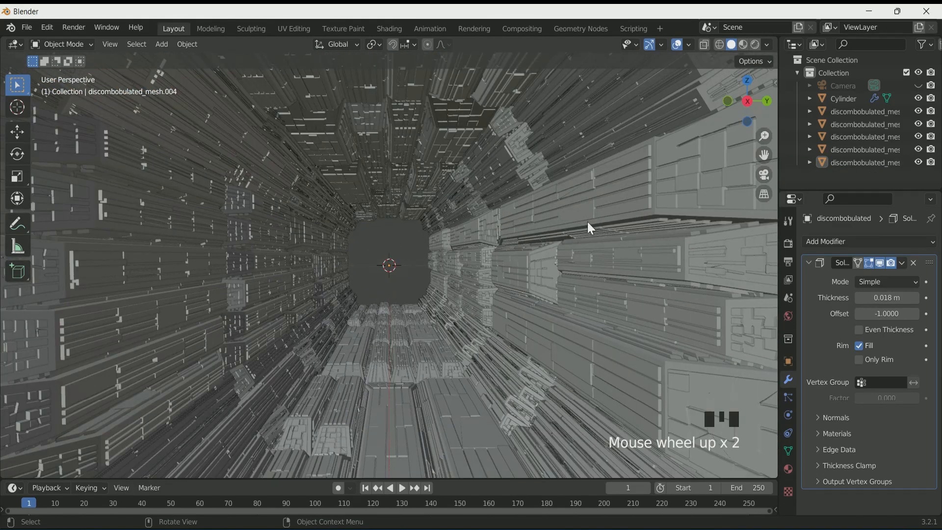
{"action": "left_click_drag", "start_coordinate": [919, 162], "coordinate": [917, 113]}
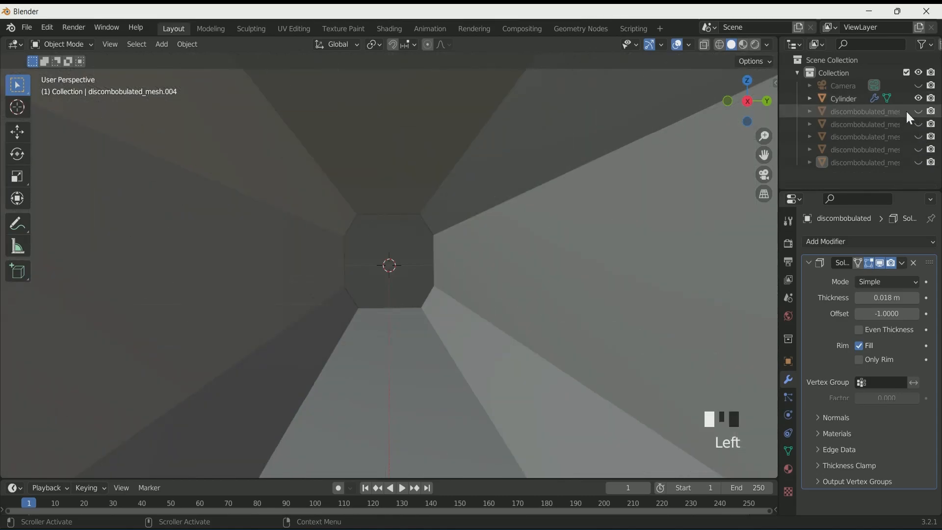
Show the first discombobulated mesh, select it and duplicate it
{"action": "left_click", "coordinate": [918, 112]}
{"action": "left_click", "coordinate": [876, 110]}
{"action": "key", "text": "shift+d"}
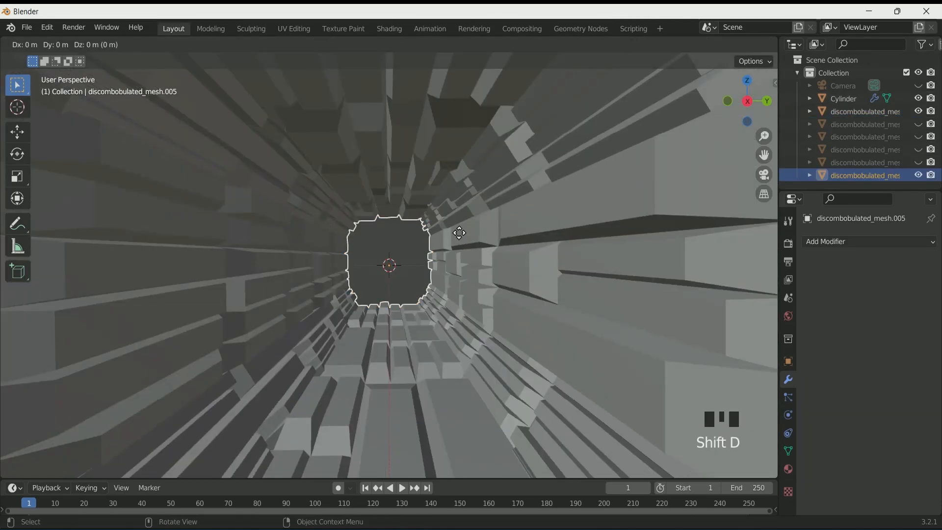
In Edit Mode, inset the faces individually, then invert the selection and delete those faces
{"action": "key", "text": "Tab"}
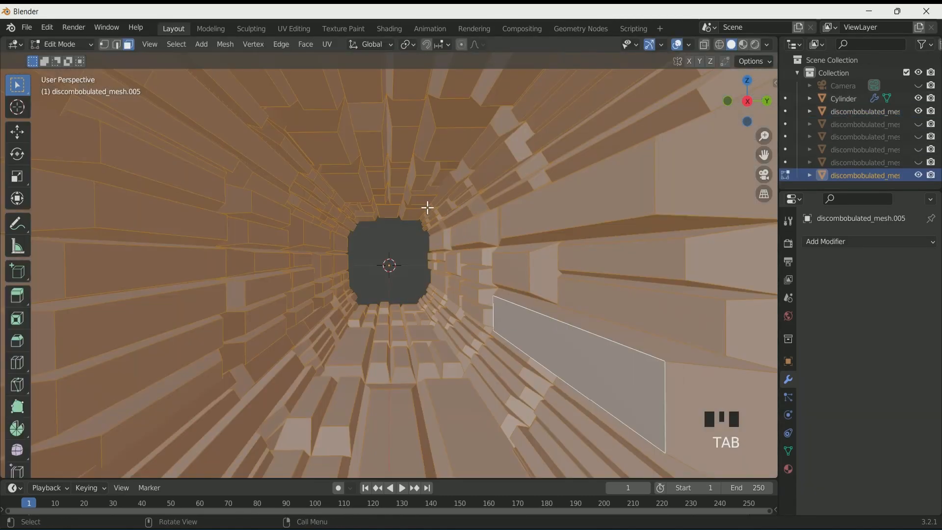
{"action": "key", "text": "i"}
{"action": "key", "text": "i"}
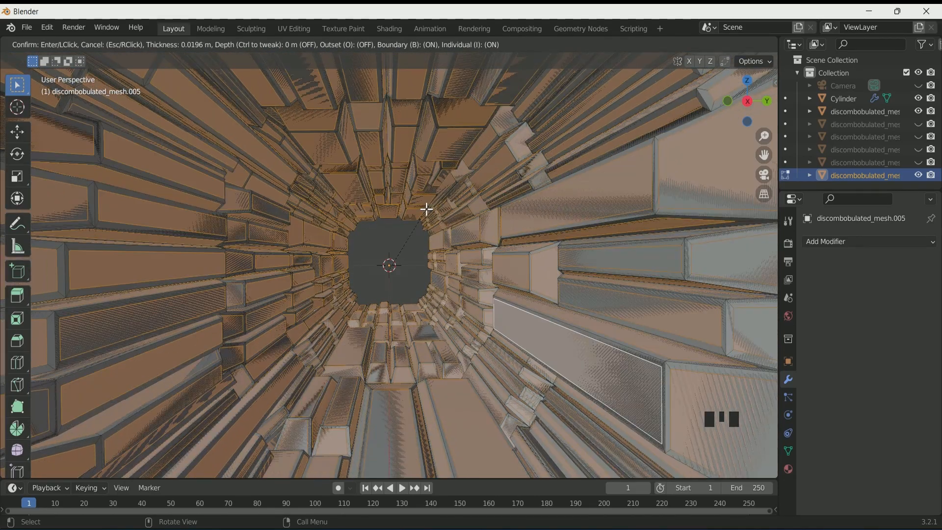
{"action": "left_click", "coordinate": [426, 209]}
{"action": "key", "text": "ctrl+i"}
{"action": "key", "text": "x"}
{"action": "left_click", "coordinate": [427, 209]}
Select all remaining faces and subdivide them with 7 cuts
{"action": "key", "text": "a"}
{"action": "right_click", "coordinate": [426, 209]}
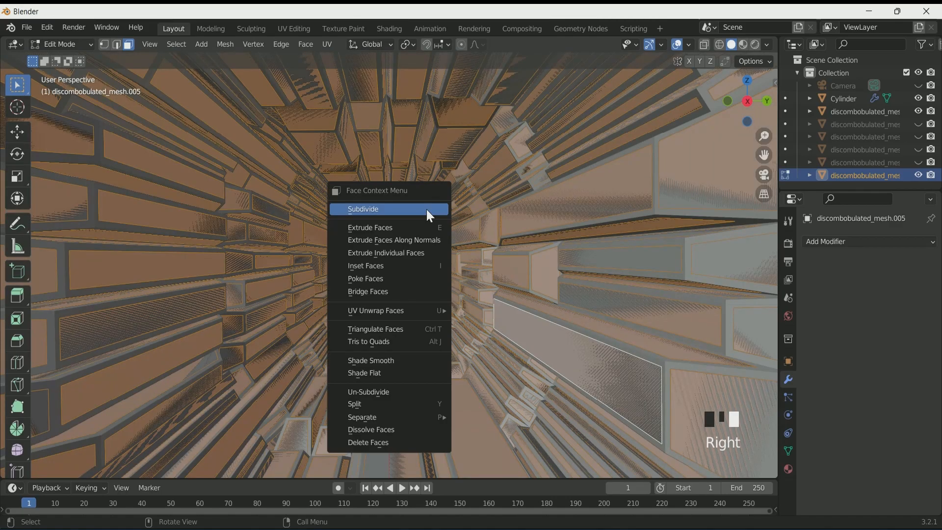
{"action": "left_click", "coordinate": [426, 210]}
{"action": "left_click", "coordinate": [202, 382]}
{"action": "left_click", "coordinate": [202, 381]}
{"action": "left_click", "coordinate": [203, 381]}
{"action": "left_click", "coordinate": [202, 382]}
{"action": "left_click", "coordinate": [202, 381]}
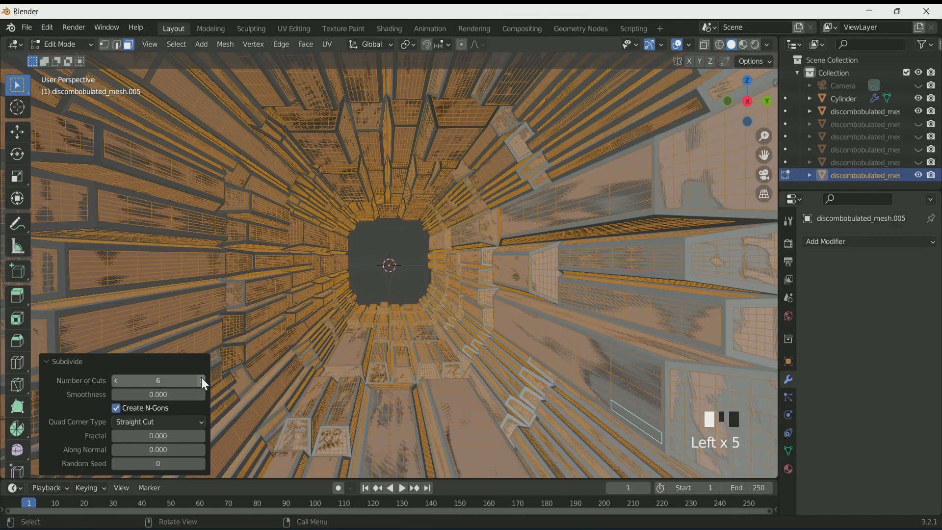
{"action": "left_click", "coordinate": [202, 381]}
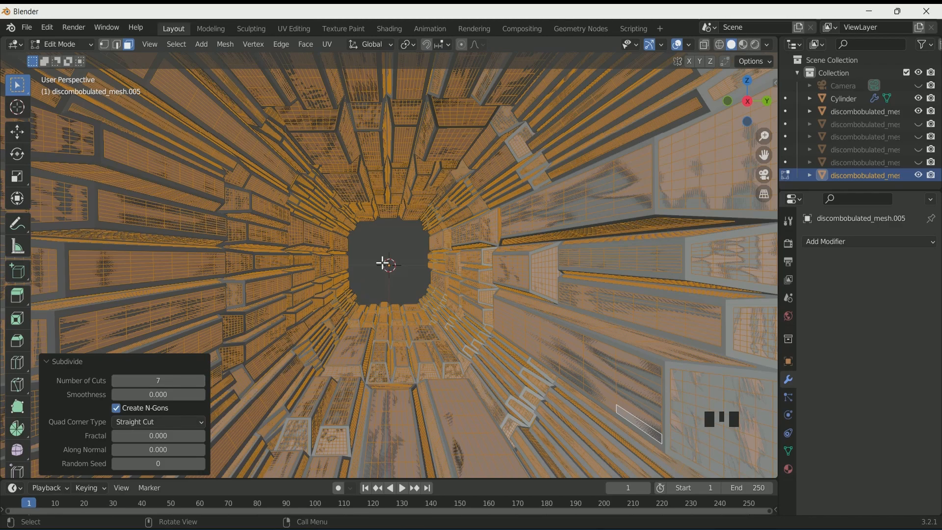
Deselect all, randomly select faces and delete them
{"action": "key", "text": "a"}
{"action": "key", "text": "a"}
{"action": "key", "text": "a"}
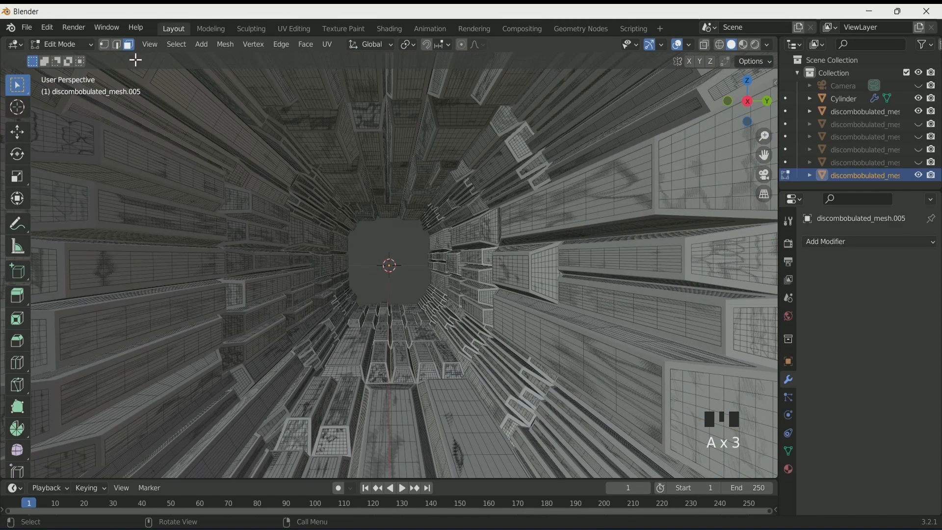
{"action": "left_click", "coordinate": [176, 44]}
{"action": "left_click", "coordinate": [235, 150]}
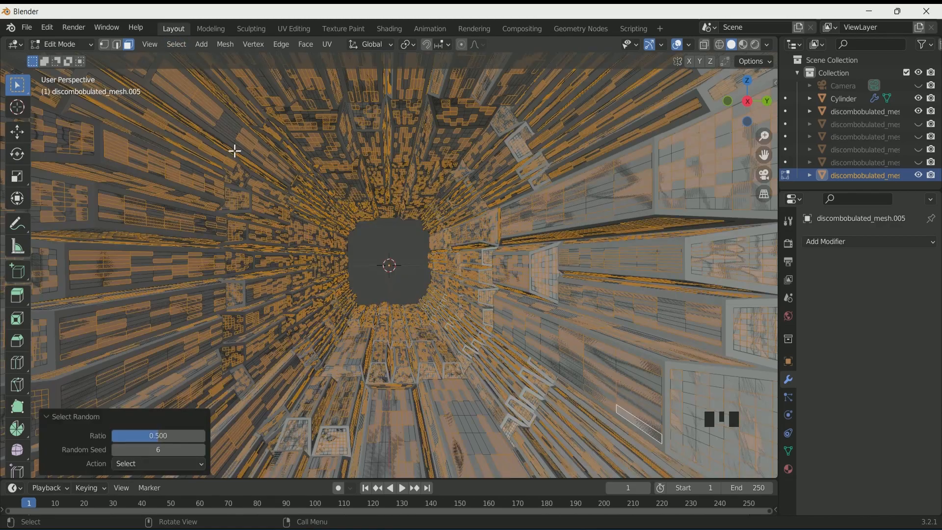
{"action": "key", "text": "ctrl+z"}
{"action": "left_click", "coordinate": [176, 44]}
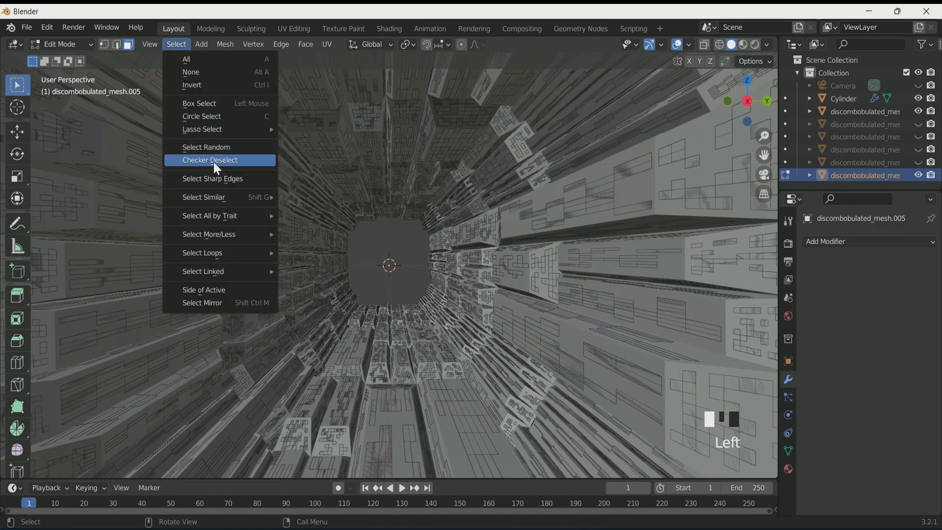
{"action": "left_click", "coordinate": [220, 147]}
{"action": "key", "text": "x"}
{"action": "left_click", "coordinate": [309, 242]}
Randomly select and delete faces two more times, then leave Edit Mode
{"action": "left_click", "coordinate": [176, 44]}
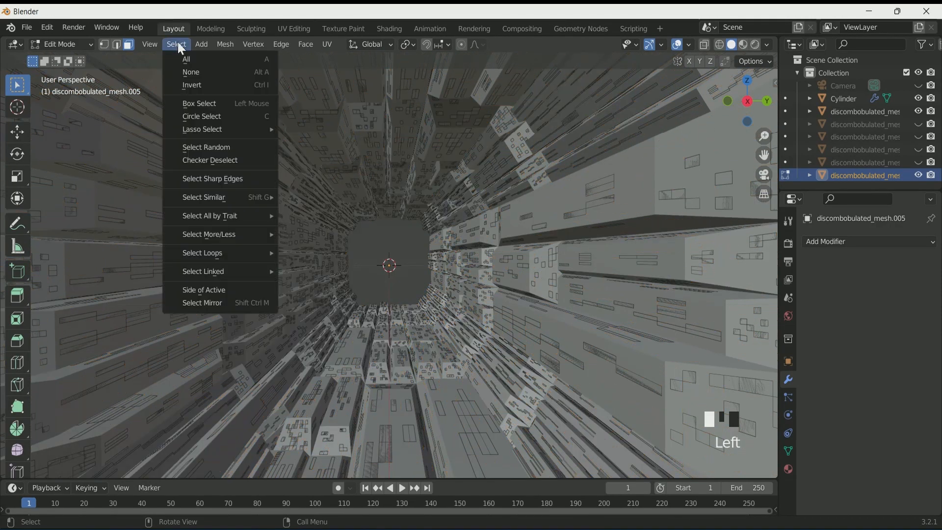
{"action": "left_click", "coordinate": [219, 146]}
{"action": "key", "text": "x"}
{"action": "left_click", "coordinate": [279, 230]}
{"action": "left_click", "coordinate": [175, 44]}
{"action": "left_click", "coordinate": [220, 147]}
{"action": "key", "text": "x"}
{"action": "left_click", "coordinate": [271, 216]}
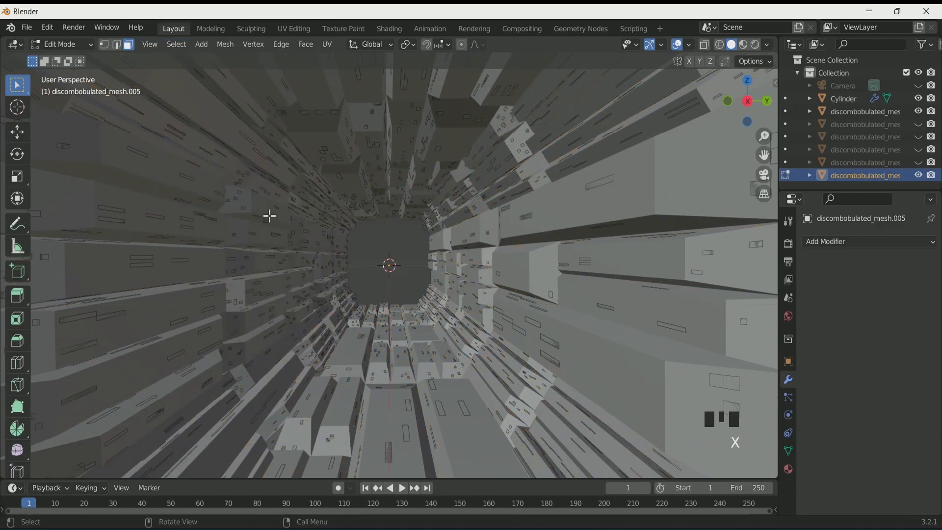
{"action": "key", "text": "Tab"}
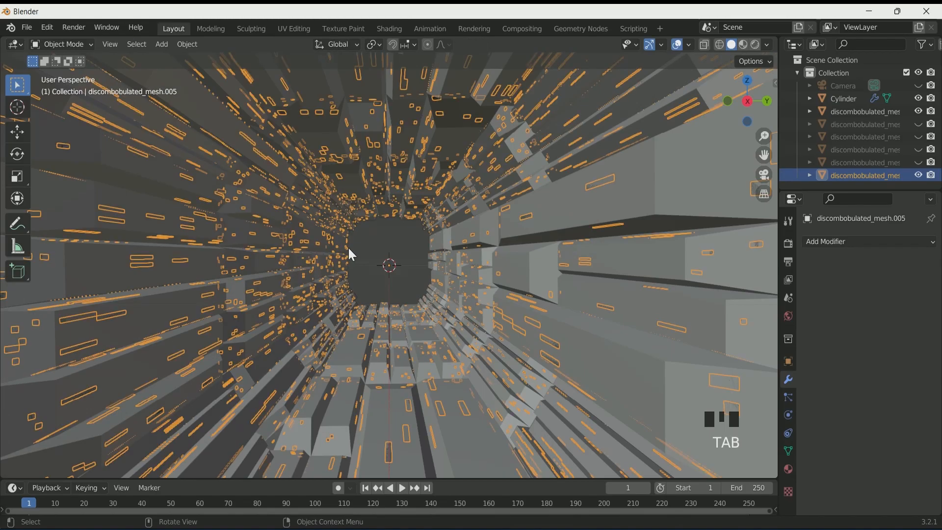
Add a Solidify modifier to the new mesh with thickness about -0.002 m
{"action": "left_click", "coordinate": [854, 240]}
{"action": "left_click", "coordinate": [712, 434]}
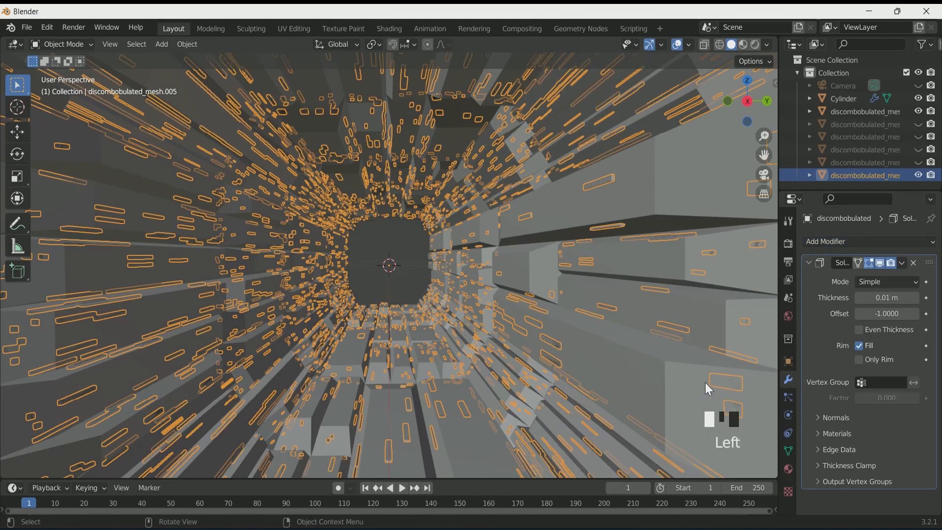
{"action": "left_click_drag", "start_coordinate": [887, 297], "coordinate": [861, 298]}
{"action": "left_click", "coordinate": [373, 245]}
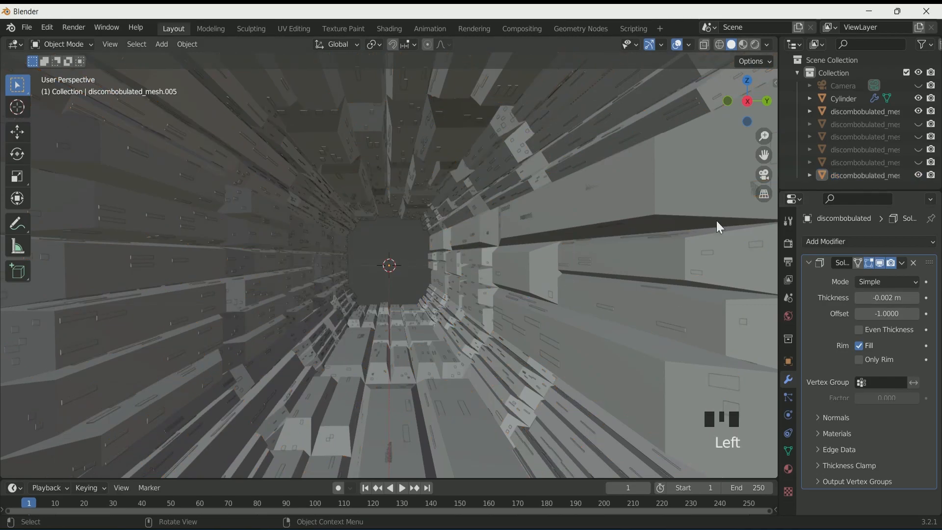
Unhide the other meshes and set the Solidify thickness to -0.02 m
{"action": "left_click", "coordinate": [918, 149]}
{"action": "left_click_drag", "start_coordinate": [917, 142], "coordinate": [917, 125]}
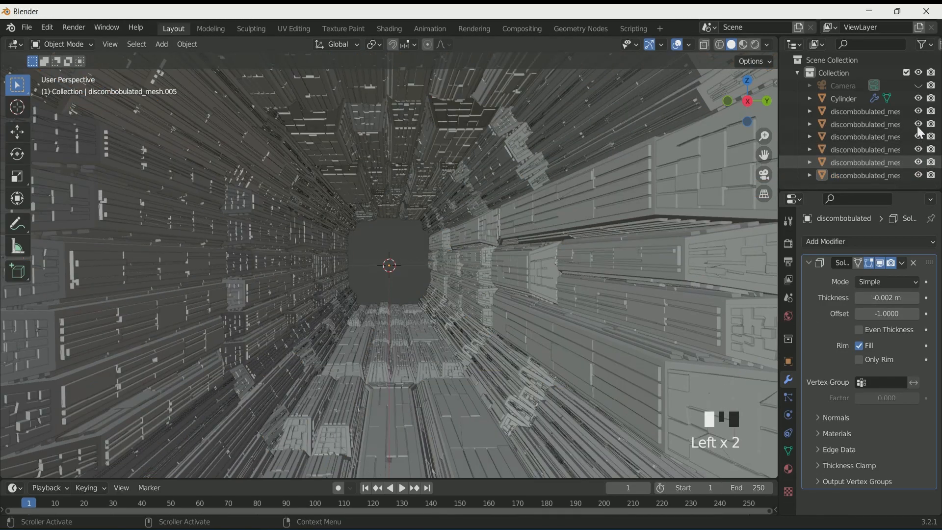
{"action": "left_click_drag", "start_coordinate": [884, 298], "coordinate": [863, 297], "text": "shift"}
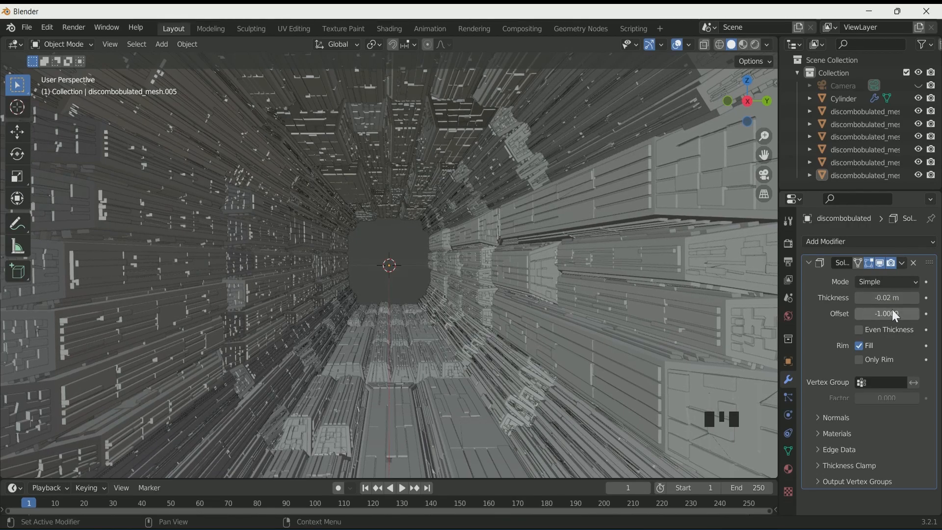
Duplicate the mesh and set the copy's Solidify thickness to 0.02 m
{"action": "left_click", "coordinate": [846, 178]}
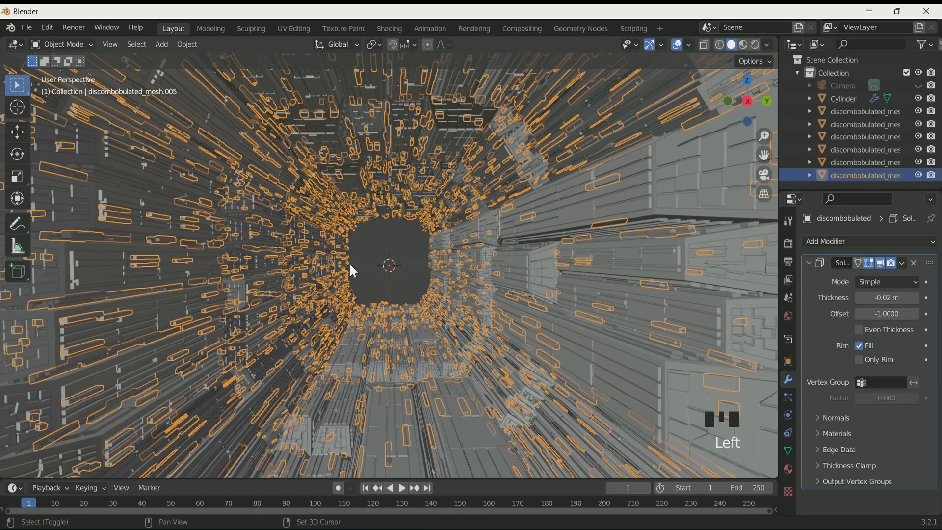
{"action": "key", "text": "shift+d"}
{"action": "right_click", "coordinate": [349, 263]}
{"action": "double_click", "coordinate": [878, 297]}
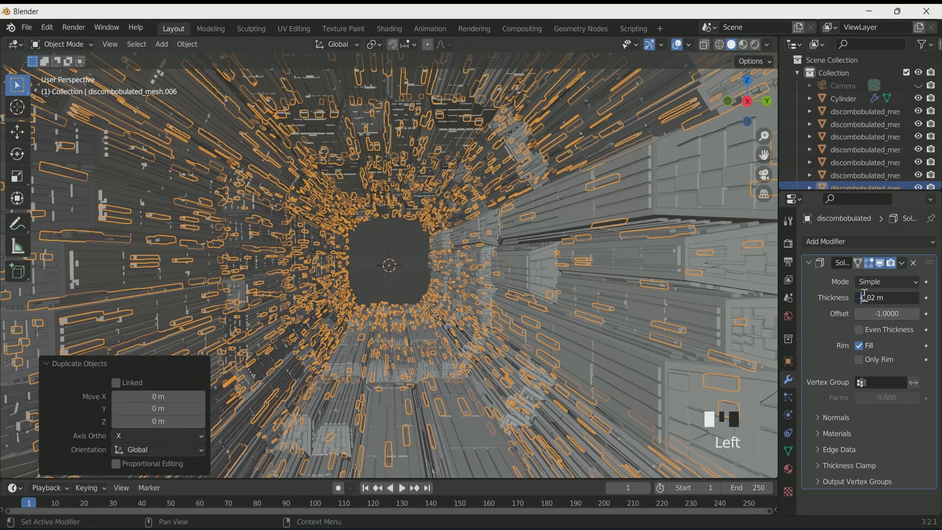
{"action": "key", "text": "Return"}
{"action": "left_click", "coordinate": [381, 230]}
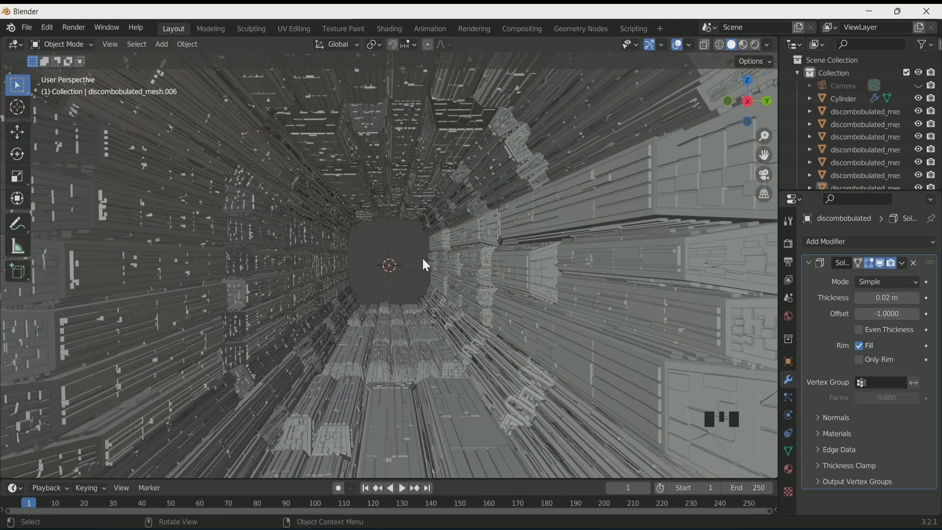
Toggle the Cylinder's visibility and view the scene through the camera
{"action": "middle_click_drag", "start_coordinate": [426, 265], "coordinate": [351, 272]}
{"action": "scroll", "coordinate": [352, 272], "scroll_direction": "up", "scroll_amount": 3}
{"action": "left_click", "coordinate": [919, 99]}
{"action": "middle_click_drag", "start_coordinate": [481, 272], "coordinate": [503, 305]}
{"action": "scroll", "coordinate": [524, 294], "scroll_direction": "up", "scroll_amount": 2}
{"action": "scroll", "coordinate": [528, 300], "scroll_direction": "down", "scroll_amount": 2}
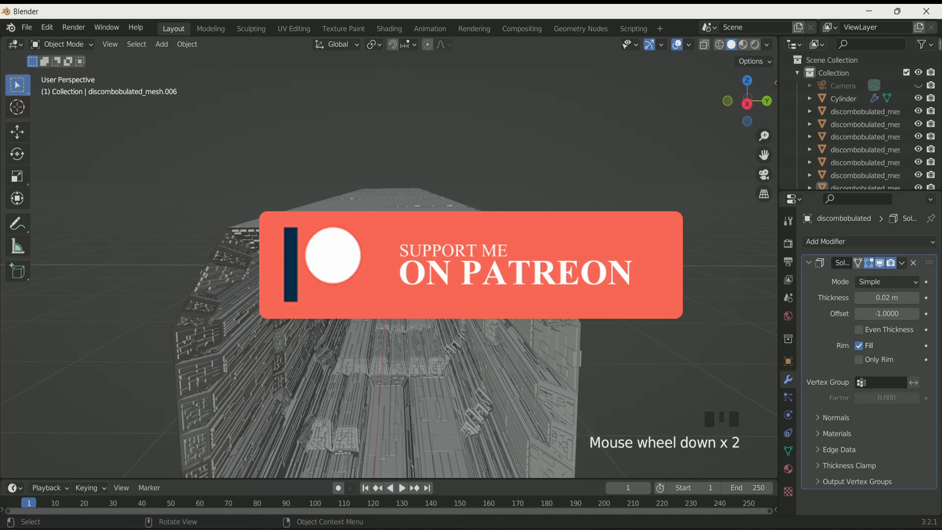
{"action": "key", "text": "KP_0"}
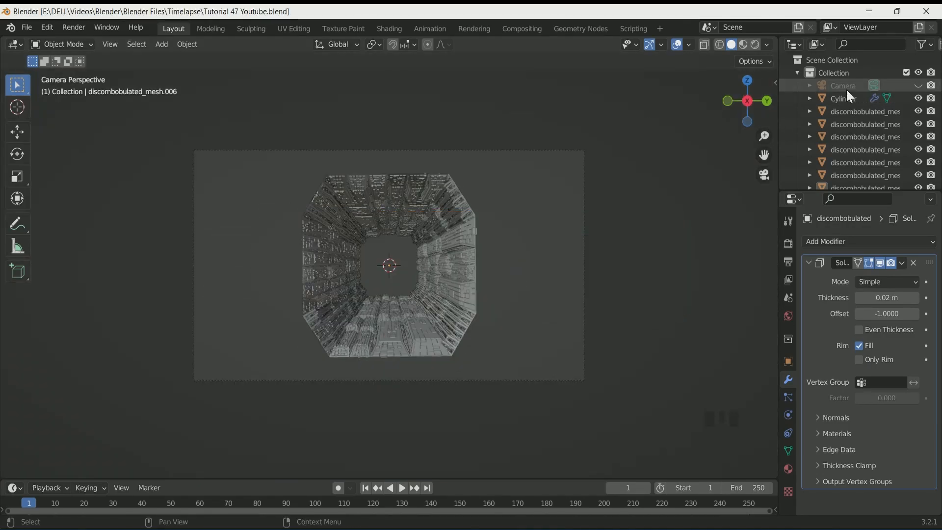
Select the camera and set its focal length to 35 mm
{"action": "left_click", "coordinate": [846, 87]}
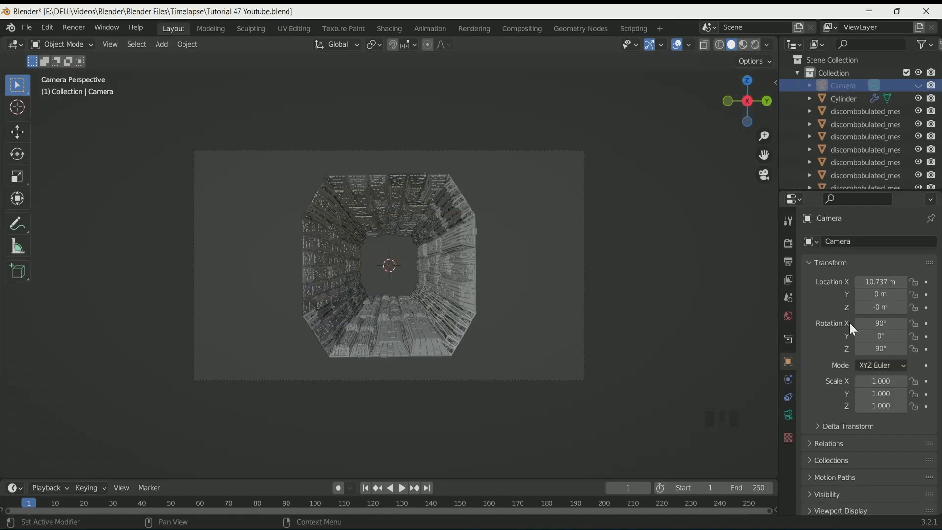
{"action": "left_click", "coordinate": [788, 414]}
{"action": "double_click", "coordinate": [902, 302]}
{"action": "type", "text": "."}
{"action": "key", "text": "BackSpace"}
{"action": "type", "text": "35"}
{"action": "key", "text": "Return"}
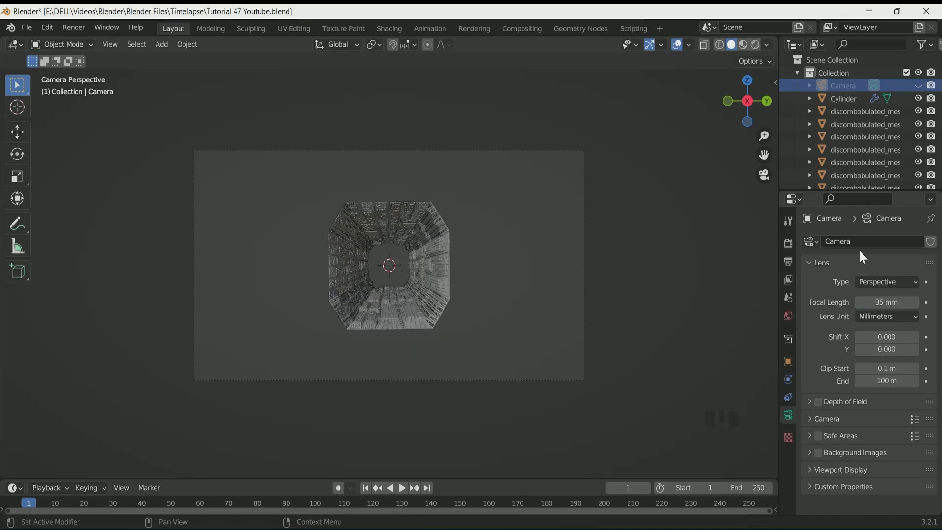
Set the camera's X location to about 6.73 m
{"action": "left_click", "coordinate": [788, 361]}
{"action": "double_click", "coordinate": [883, 282]}
{"action": "type", "text": "7"}
{"action": "key", "text": "Return"}
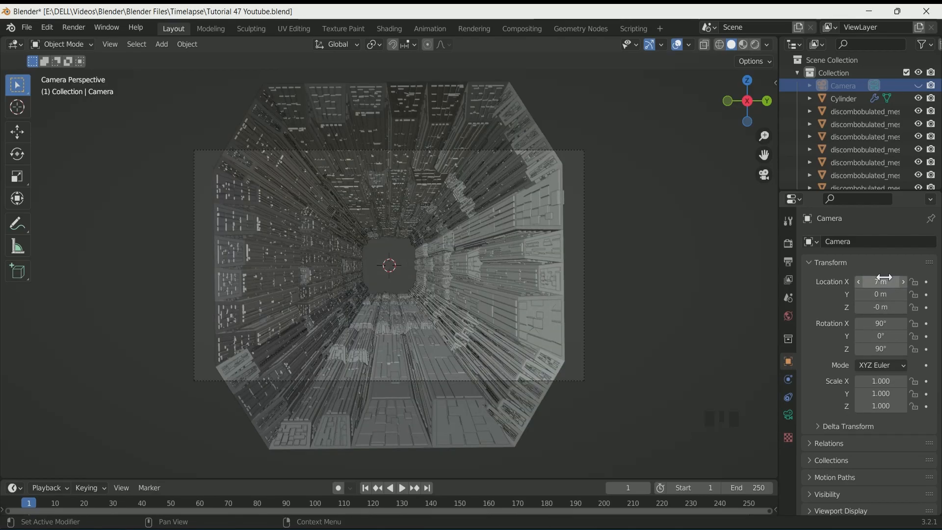
{"action": "left_click_drag", "start_coordinate": [885, 277], "coordinate": [871, 278]}
Orbit and zoom out to examine the whole tunnel from outside
{"action": "left_click_drag", "start_coordinate": [535, 478], "coordinate": [535, 466]}
{"action": "scroll", "coordinate": [533, 244], "scroll_direction": "down", "scroll_amount": 1}
{"action": "scroll", "coordinate": [575, 266], "scroll_direction": "down", "scroll_amount": 5}
{"action": "mouse_move", "coordinate": [534, 244]}
{"action": "middle_mouse_down"}
{"action": "mouse_move", "coordinate": [575, 267]}
{"action": "mouse_move", "coordinate": [578, 259]}
{"action": "mouse_move", "coordinate": [550, 249]}
{"action": "mouse_move", "coordinate": [538, 256]}
{"action": "middle_mouse_up"}
{"action": "scroll", "coordinate": [551, 249], "scroll_direction": "down", "scroll_amount": 3}
{"action": "left_click", "coordinate": [918, 86]}
{"action": "left_click", "coordinate": [919, 86]}
{"action": "middle_click_drag", "start_coordinate": [452, 298], "coordinate": [387, 290]}
{"action": "scroll", "coordinate": [490, 279], "scroll_direction": "down", "scroll_amount": 2}
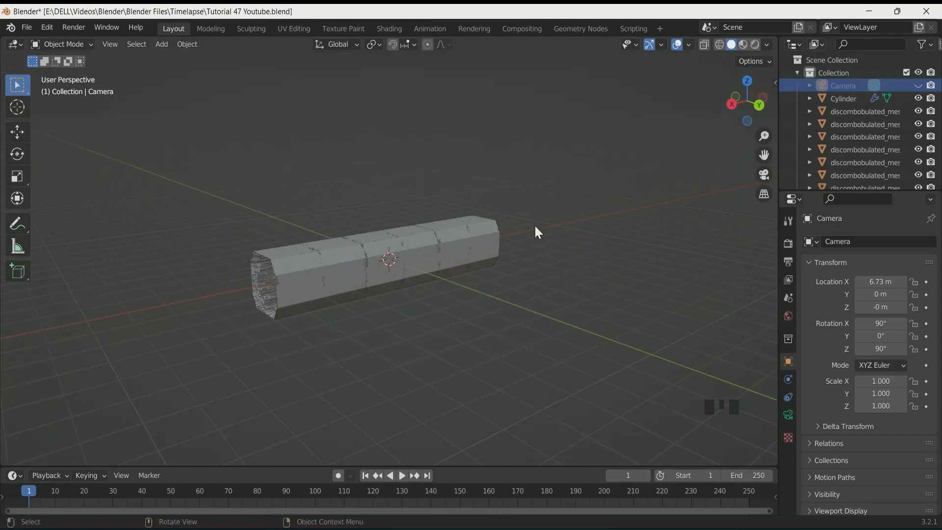
{"action": "scroll", "coordinate": [542, 228], "scroll_direction": "down", "scroll_amount": 2}
{"action": "scroll", "coordinate": [838, 172], "scroll_direction": "down", "scroll_amount": 2}
{"action": "scroll", "coordinate": [834, 164], "scroll_direction": "up", "scroll_amount": 3}
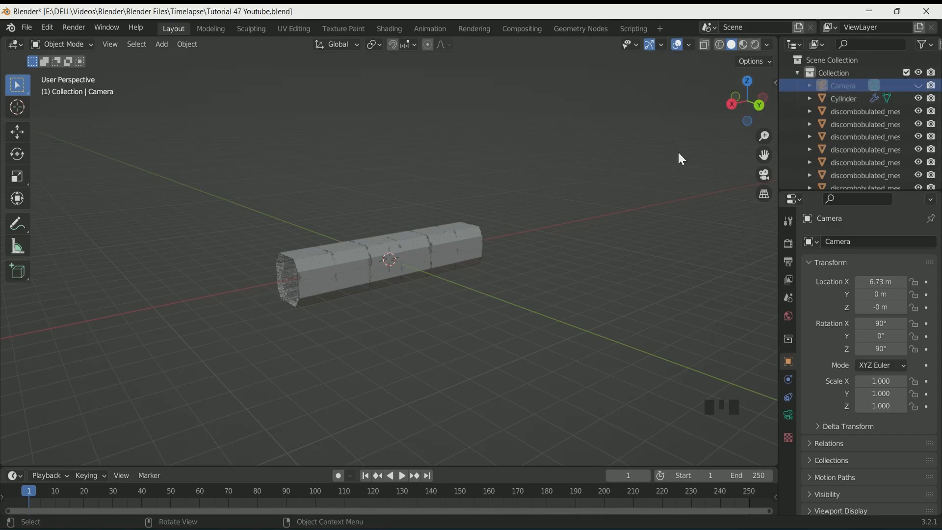
Select all tunnel objects and move them into a new collection named "spaceship interior"
{"action": "key", "text": "a"}
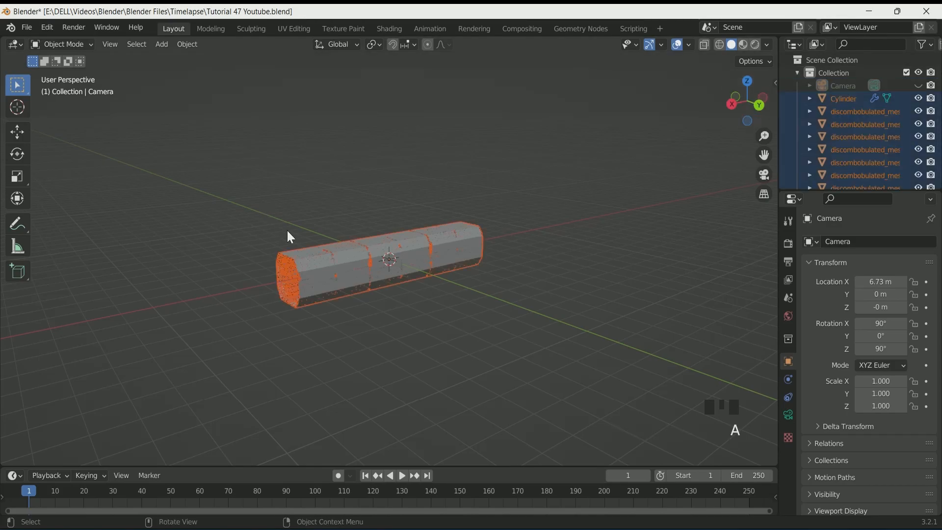
{"action": "key", "text": "m"}
{"action": "left_click", "coordinate": [288, 233]}
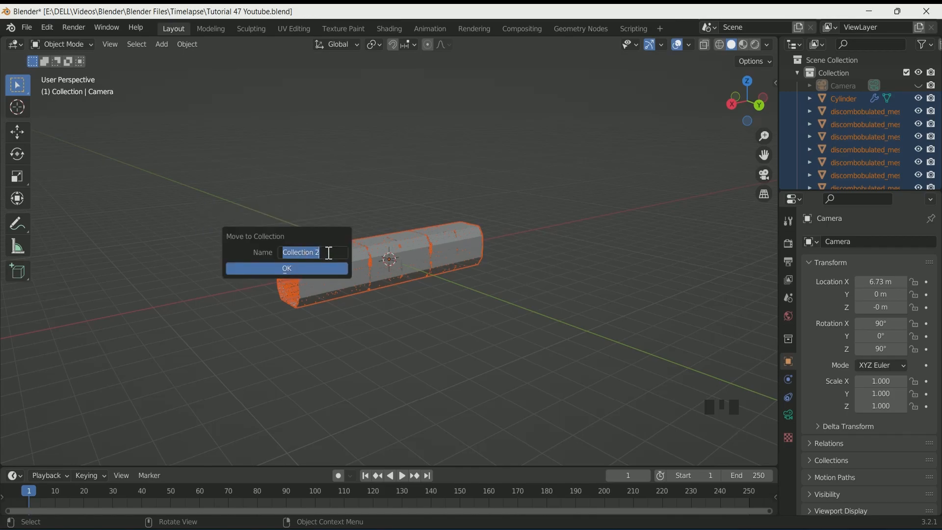
{"action": "left_click", "coordinate": [328, 269]}
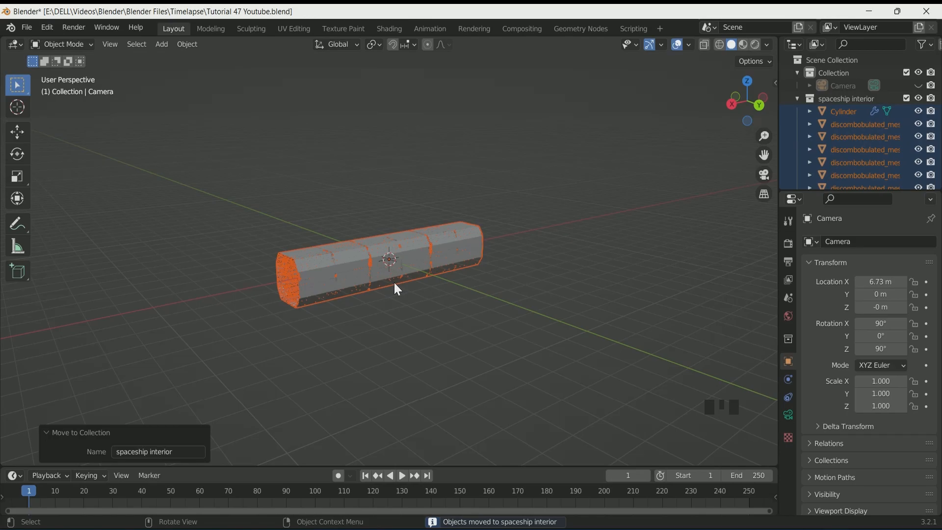
In top view, add a collection instance of the "spaceship interior" collection
{"action": "key", "text": "KP_7"}
{"action": "scroll", "coordinate": [395, 288], "scroll_direction": "up", "scroll_amount": 3}
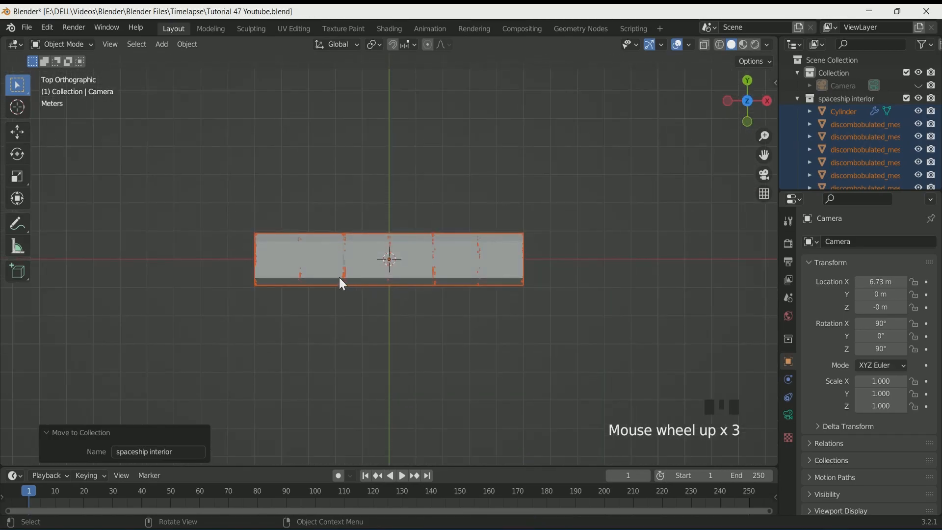
{"action": "key", "text": "shift+a"}
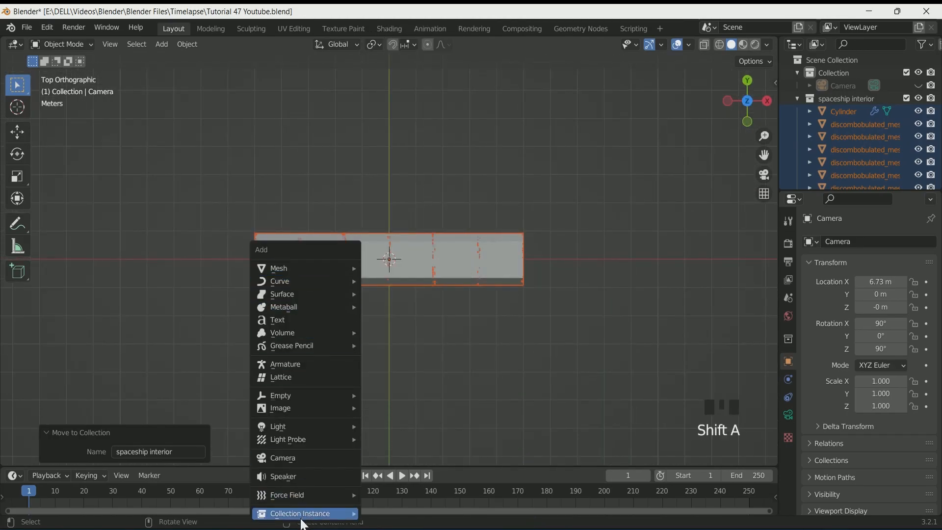
{"action": "mouse_move", "coordinate": [311, 515]}
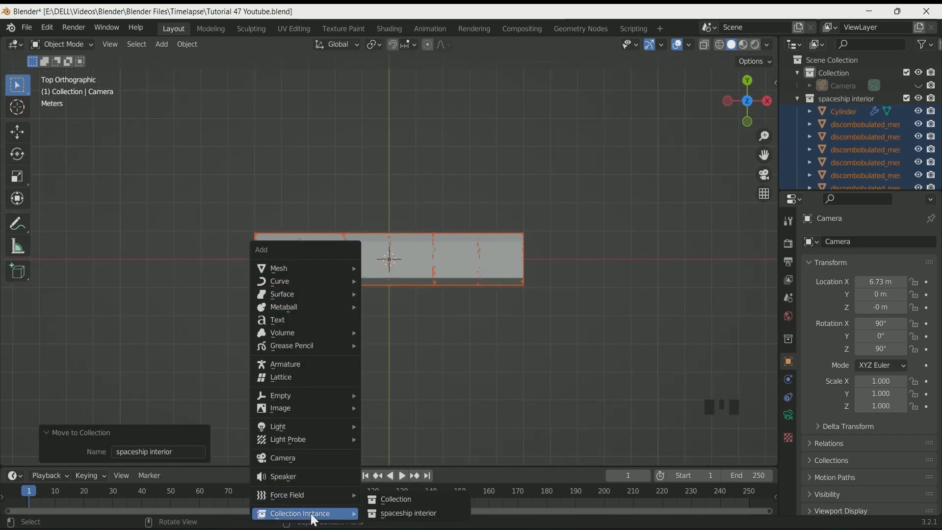
{"action": "left_click", "coordinate": [424, 515]}
Move the collection instance -10 m along X
{"action": "left_click", "coordinate": [18, 133]}
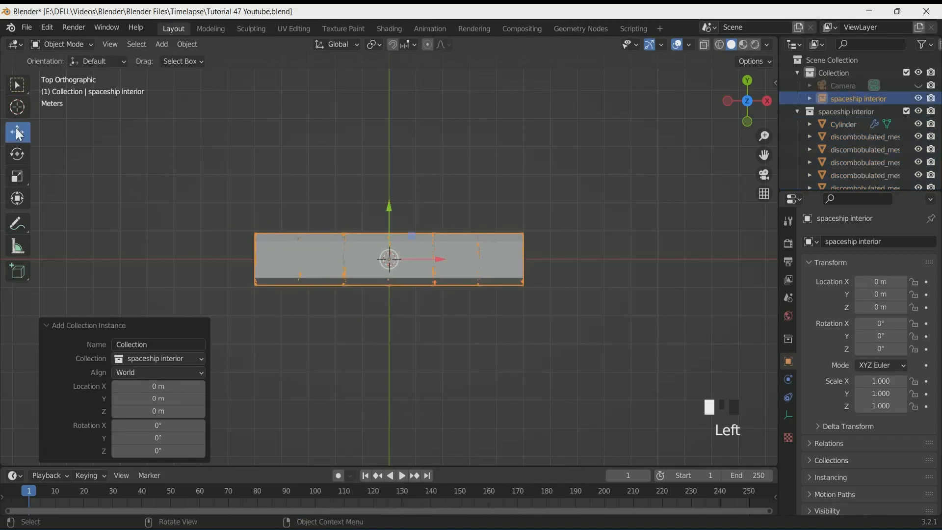
{"action": "left_click_drag", "start_coordinate": [448, 260], "coordinate": [171, 258]}
{"action": "scroll", "coordinate": [235, 269], "scroll_direction": "down", "scroll_amount": 1}
{"action": "key", "text": "KP_Decimal"}
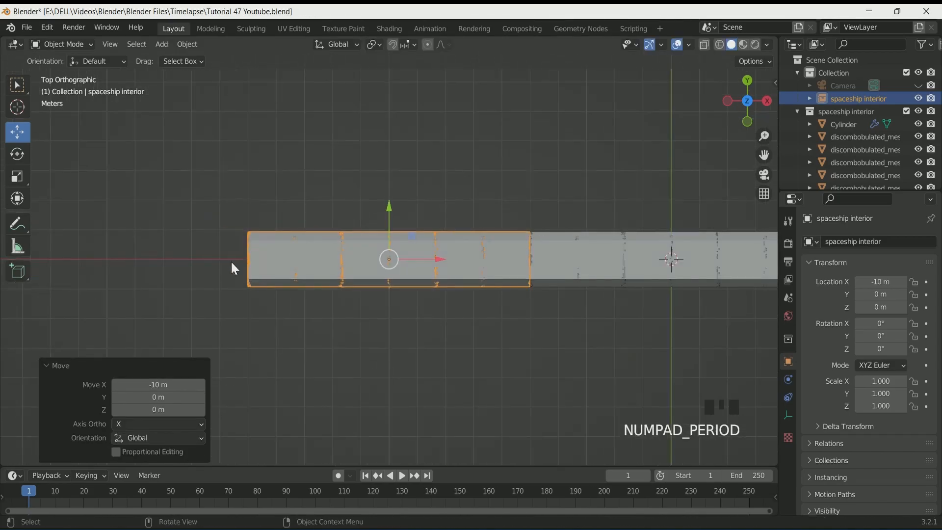
Duplicate the instance and move the copy to -20 m along X
{"action": "scroll", "coordinate": [231, 263], "scroll_direction": "up", "scroll_amount": 1}
{"action": "scroll", "coordinate": [231, 263], "scroll_direction": "down", "scroll_amount": 1}
{"action": "key", "text": "shift+d"}
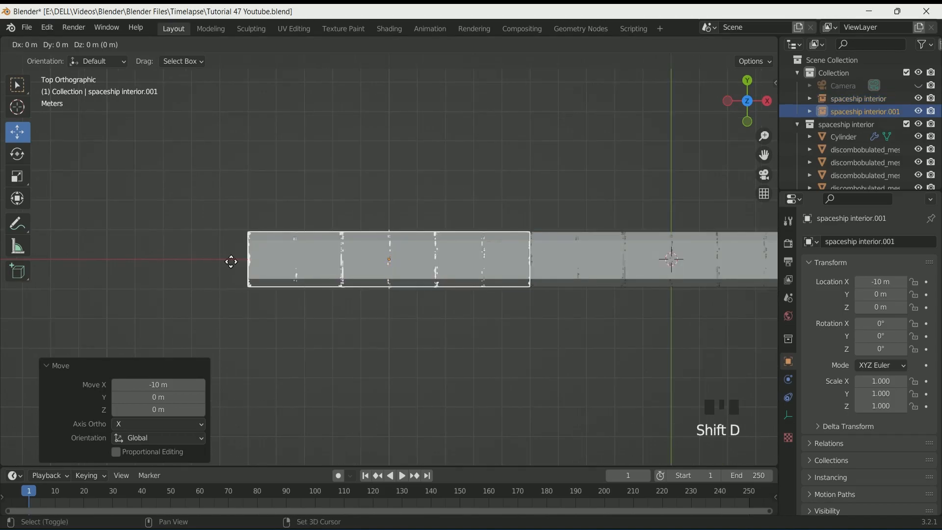
{"action": "right_click", "coordinate": [231, 261]}
{"action": "left_click_drag", "start_coordinate": [439, 260], "coordinate": [146, 246], "text": "ctrl"}
{"action": "key", "text": "KP_Decimal"}
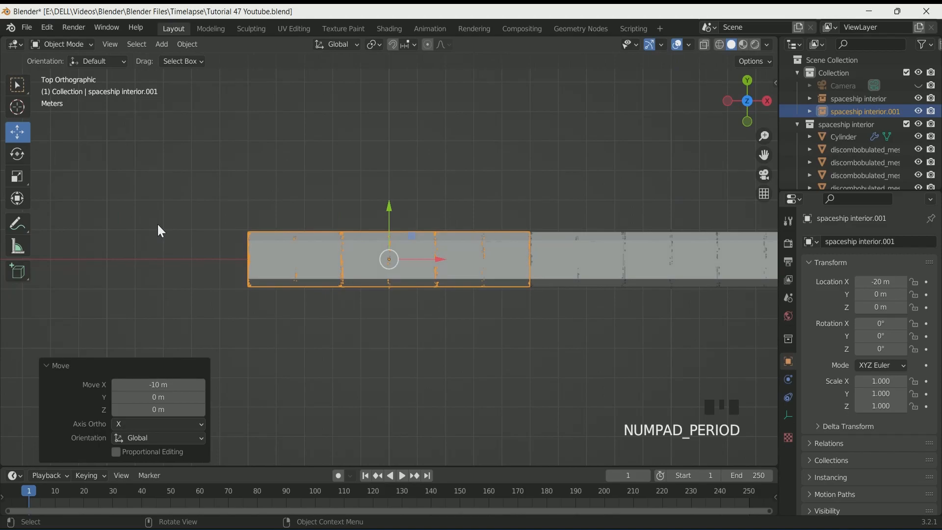
Duplicate the instance again and move the copy to -30 m along X
{"action": "key", "text": "shift+d"}
{"action": "right_click", "coordinate": [340, 266]}
{"action": "left_click_drag", "start_coordinate": [440, 263], "coordinate": [146, 265], "text": "ctrl"}
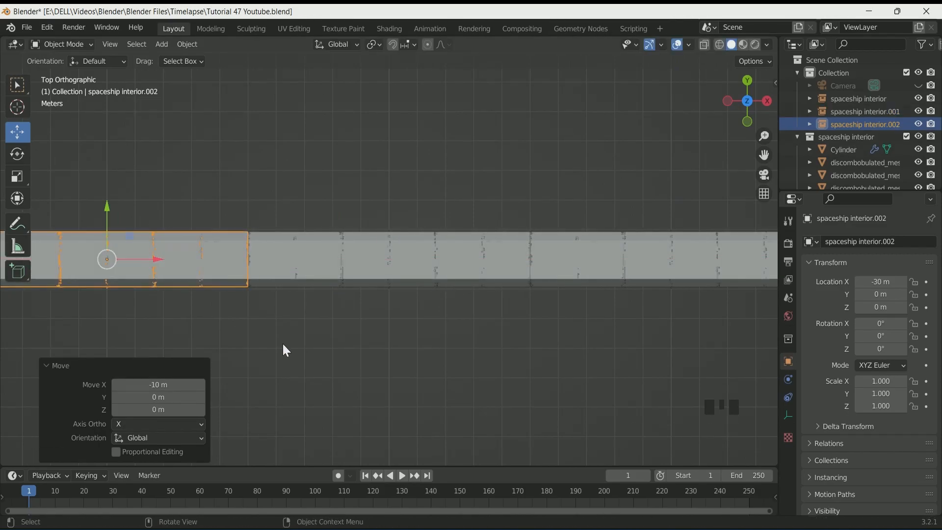
Select the three instances, duplicate them, and move the copies -30 m along X
{"action": "scroll", "coordinate": [323, 339], "scroll_direction": "down", "scroll_amount": 3}
{"action": "scroll", "coordinate": [323, 340], "scroll_direction": "down", "scroll_amount": 2}
{"action": "scroll", "coordinate": [324, 339], "scroll_direction": "up", "scroll_amount": 2}
{"action": "left_click_drag", "start_coordinate": [547, 300], "coordinate": [251, 244]}
{"action": "key", "text": "shift+g"}
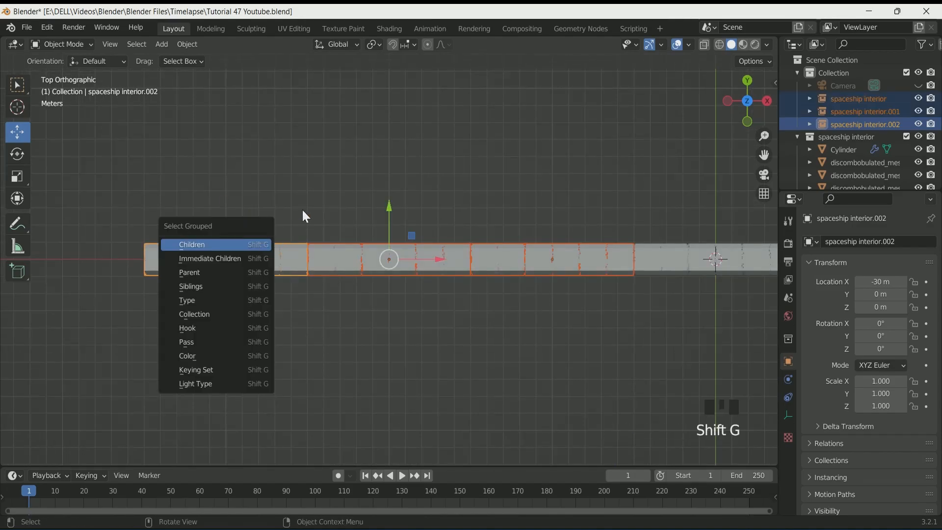
{"action": "key", "text": "shift+d"}
{"action": "left_click", "coordinate": [298, 188]}
{"action": "left_click_drag", "start_coordinate": [441, 260], "coordinate": [726, 247], "text": "ctrl"}
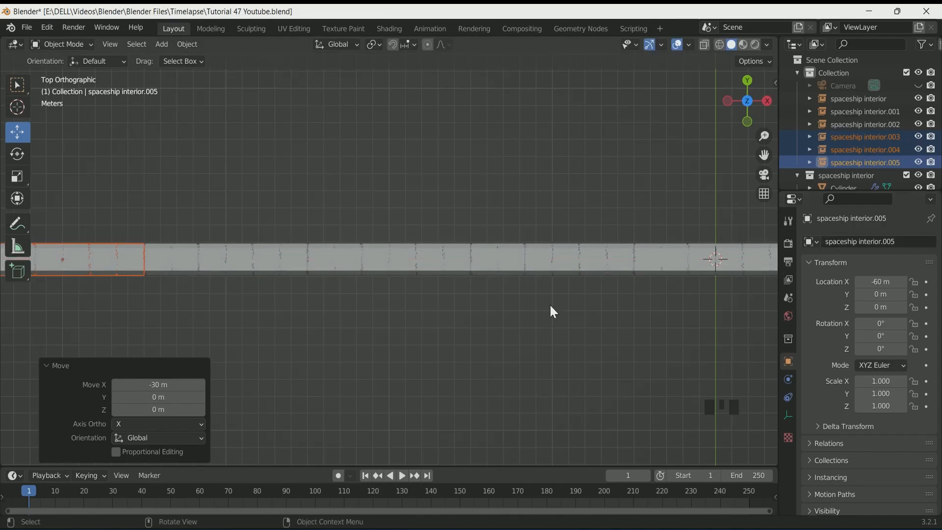
Undo the last two actions
{"action": "scroll", "coordinate": [544, 314], "scroll_direction": "down", "scroll_amount": 4}
{"action": "scroll", "coordinate": [541, 305], "scroll_direction": "down", "scroll_amount": 1}
{"action": "key", "text": "ctrl+z"}
{"action": "key", "text": "ctrl+z"}
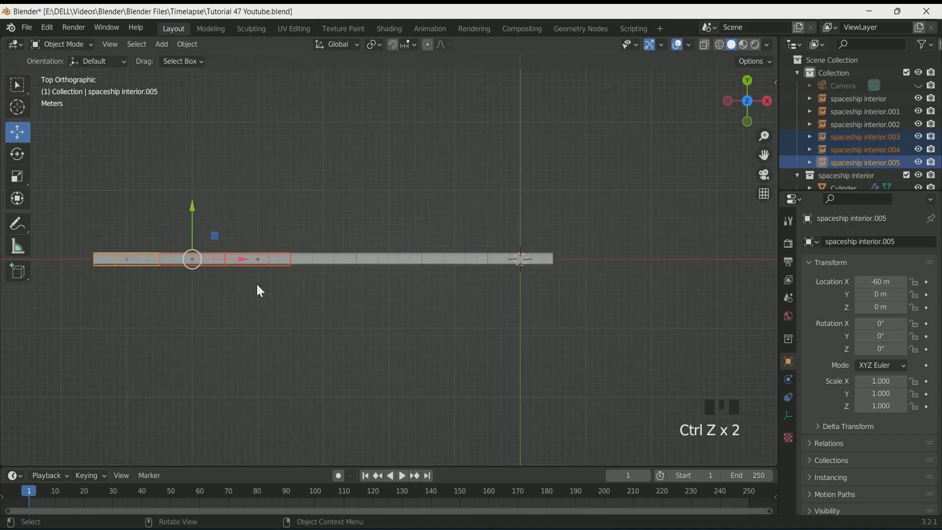
Duplicate the three selected instances once more and move the copies along X to about -90 m
{"action": "key", "text": "KP_Decimal"}
{"action": "key", "text": "shift+d"}
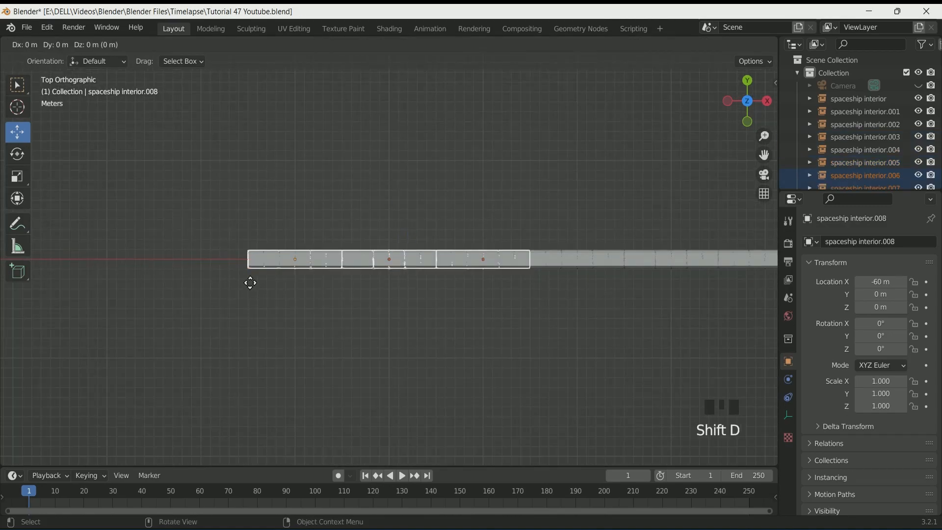
{"action": "key", "text": "x"}
{"action": "left_click", "coordinate": [6, 288]}
{"action": "left_click_drag", "start_coordinate": [239, 257], "coordinate": [154, 248], "text": "ctrl"}
{"action": "scroll", "coordinate": [233, 311], "scroll_direction": "up", "scroll_amount": 1}
Examine the lengthened tunnel through the camera view and from outside
{"action": "key", "text": "KP_0"}
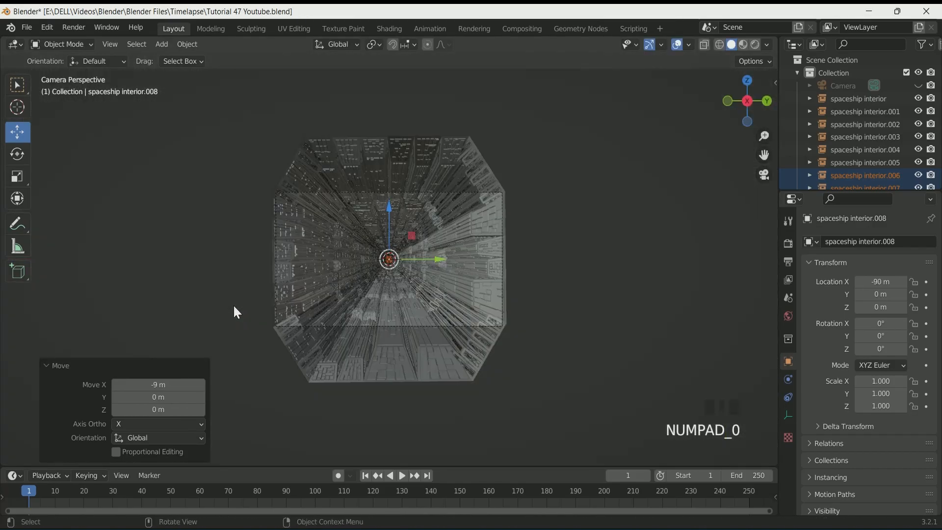
{"action": "scroll", "coordinate": [237, 312], "scroll_direction": "up", "scroll_amount": 1}
{"action": "left_click", "coordinate": [456, 221]}
{"action": "left_click", "coordinate": [455, 179]}
{"action": "left_click", "coordinate": [455, 179]}
{"action": "scroll", "coordinate": [434, 286], "scroll_direction": "up", "scroll_amount": 2}
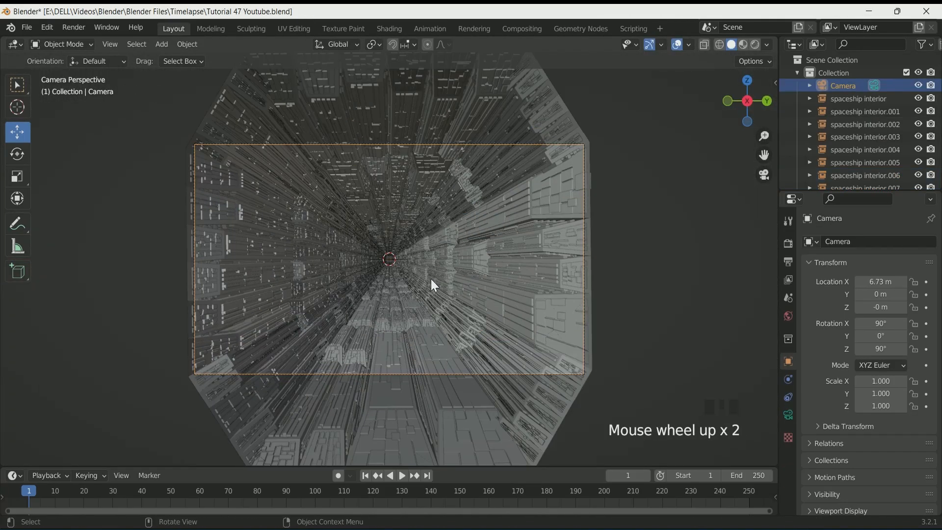
{"action": "scroll", "coordinate": [432, 282], "scroll_direction": "down", "scroll_amount": 5}
{"action": "scroll", "coordinate": [430, 282], "scroll_direction": "down", "scroll_amount": 3}
{"action": "middle_click_drag", "start_coordinate": [431, 283], "coordinate": [309, 267]}
{"action": "scroll", "coordinate": [304, 255], "scroll_direction": "down", "scroll_amount": 3}
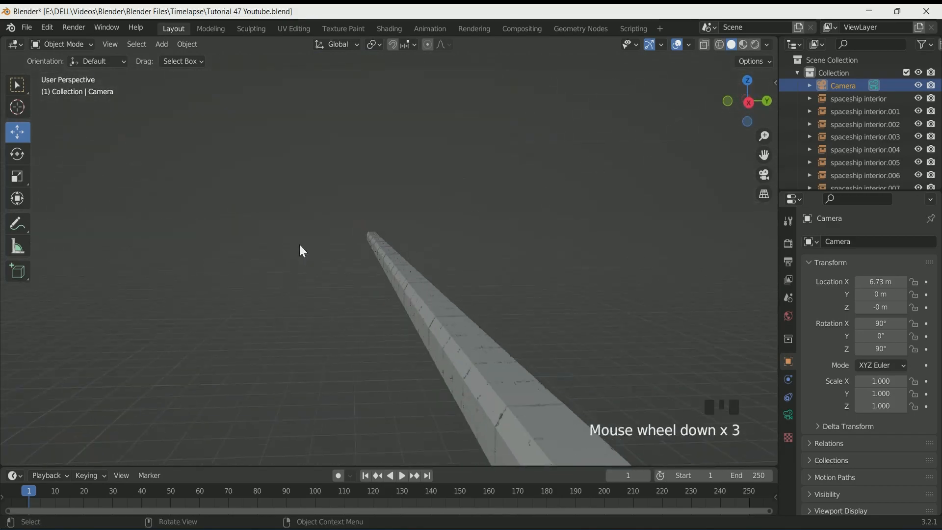
Hide the Cylinder object in the viewport
{"action": "left_click", "coordinate": [458, 328]}
{"action": "middle_click_drag", "start_coordinate": [458, 328], "coordinate": [142, 314]}
{"action": "scroll", "coordinate": [390, 324], "scroll_direction": "up", "scroll_amount": 2}
{"action": "scroll", "coordinate": [914, 143], "scroll_direction": "down", "scroll_amount": 4}
{"action": "left_click", "coordinate": [918, 143]}
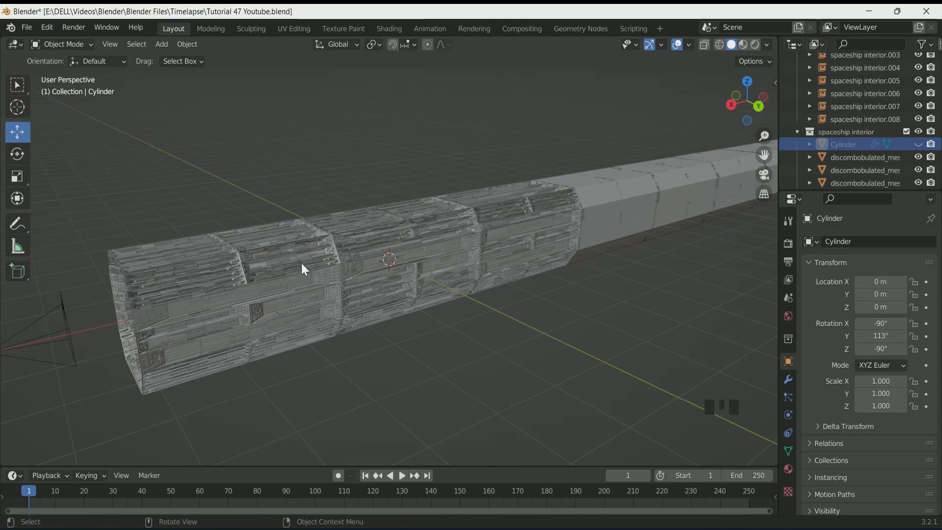
Add a cube and scale it down uniformly to about 0.171
{"action": "middle_click_drag", "start_coordinate": [329, 327], "coordinate": [356, 319]}
{"action": "scroll", "coordinate": [375, 303], "scroll_direction": "up", "scroll_amount": 2}
{"action": "scroll", "coordinate": [339, 325], "scroll_direction": "up", "scroll_amount": 2}
{"action": "scroll", "coordinate": [338, 325], "scroll_direction": "up", "scroll_amount": 1}
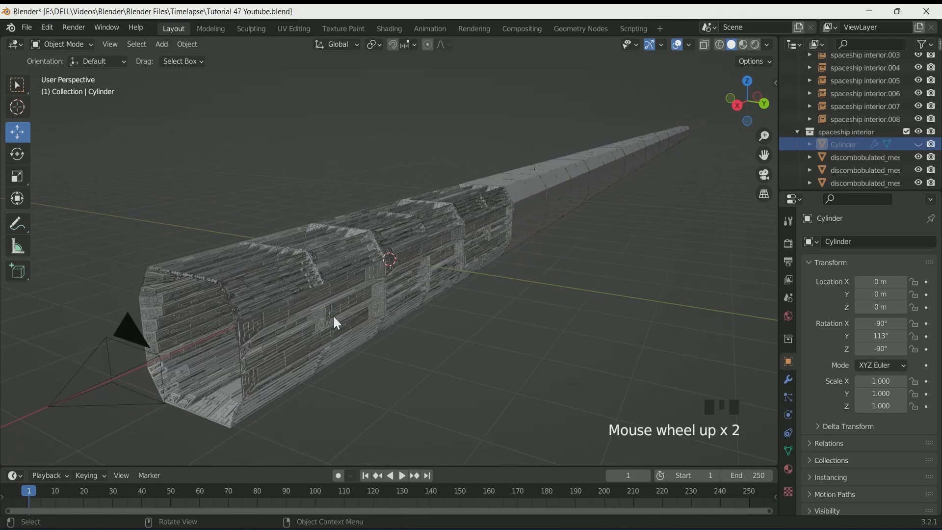
{"action": "key", "text": "shift+a"}
{"action": "mouse_move", "coordinate": [324, 71]}
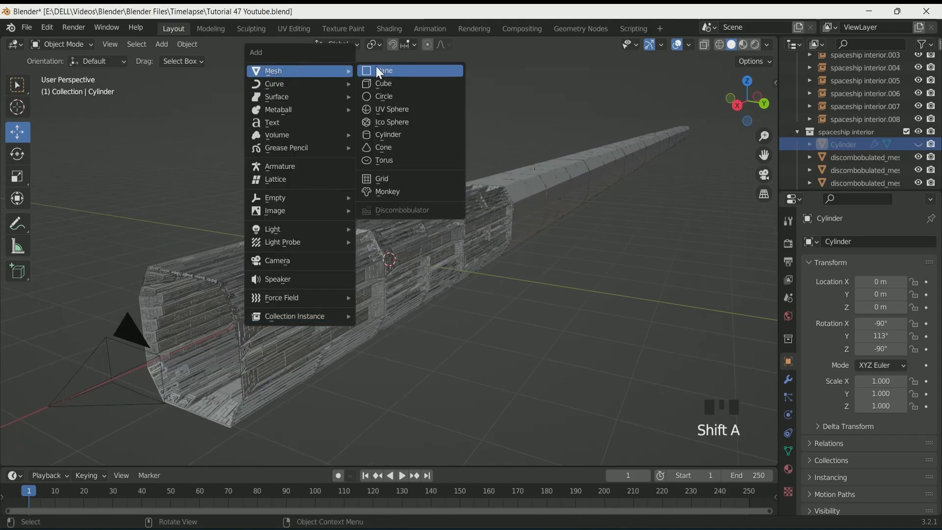
{"action": "left_click", "coordinate": [397, 86]}
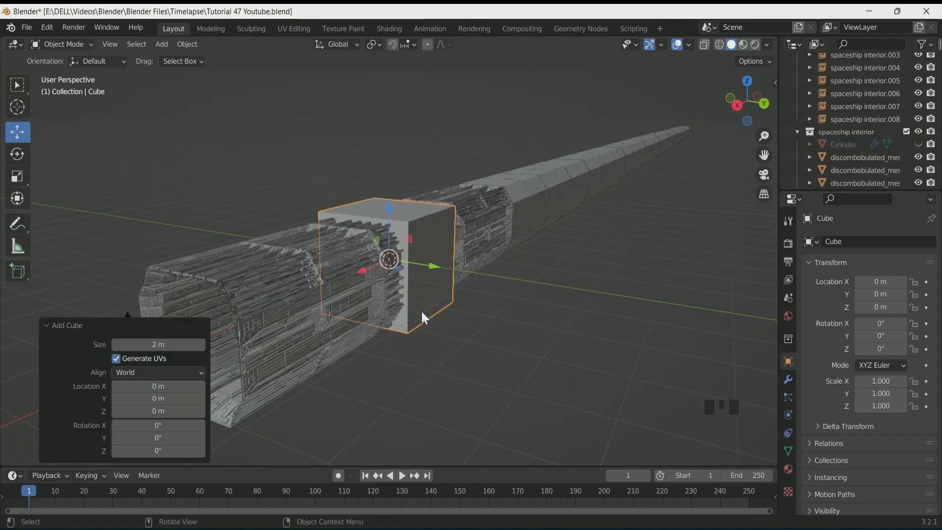
{"action": "key", "text": "s"}
{"action": "left_click", "coordinate": [402, 276]}
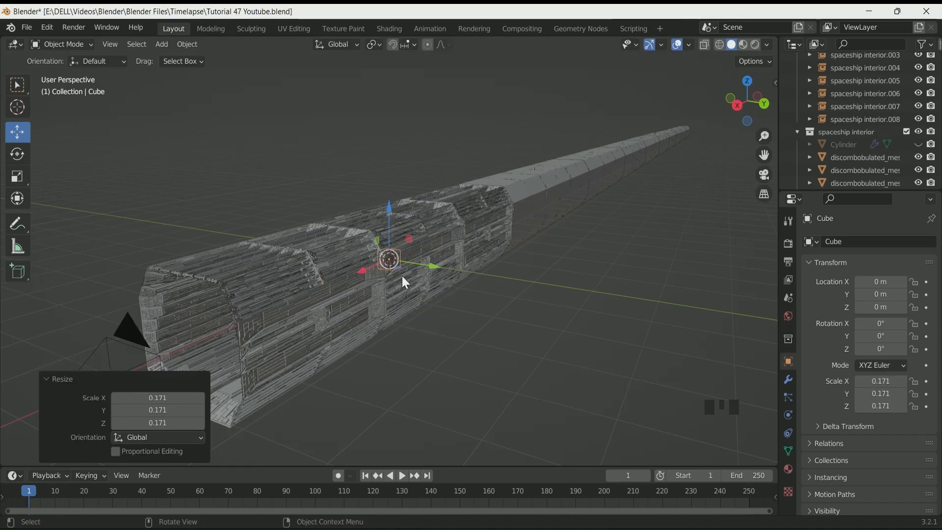
Move the cube about 1.67 m along X
{"action": "key", "text": "KP_7"}
{"action": "left_click_drag", "start_coordinate": [438, 260], "coordinate": [520, 265], "text": "ctrl"}
{"action": "middle_click_drag", "start_coordinate": [493, 284], "coordinate": [406, 184]}
{"action": "key", "text": "KP_3"}
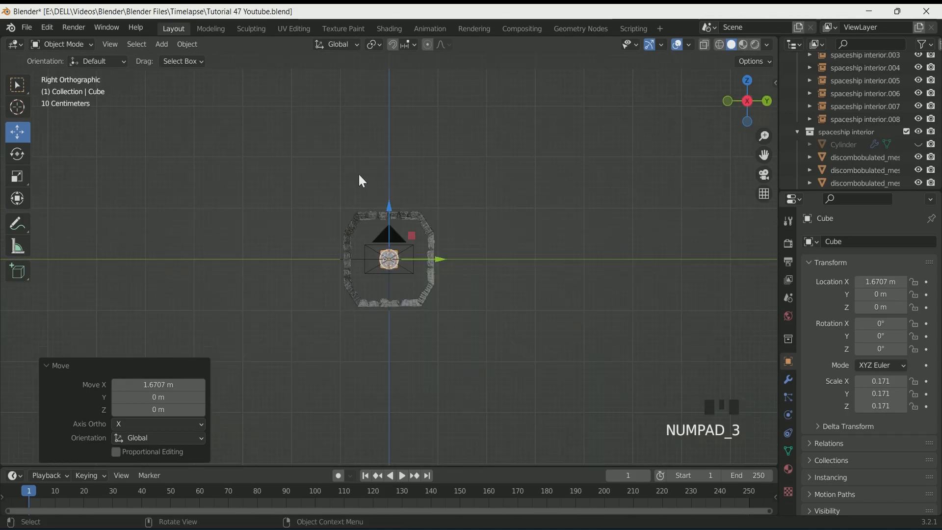
Set the cube's Z location to about 0.58 m and its Y and Z scale to about 0.081
{"action": "scroll", "coordinate": [402, 260], "scroll_direction": "up", "scroll_amount": 3}
{"action": "left_click", "coordinate": [17, 85]}
{"action": "left_click_drag", "start_coordinate": [880, 307], "coordinate": [906, 307]}
{"action": "left_click_drag", "start_coordinate": [884, 383], "coordinate": [876, 406]}
{"action": "key", "text": "ctrl+z"}
{"action": "scroll", "coordinate": [853, 143], "scroll_direction": "up", "scroll_amount": 5}
Hide the camera and set the cube's Y scale to 0.471 and Z scale to 0.041
{"action": "left_click", "coordinate": [918, 86]}
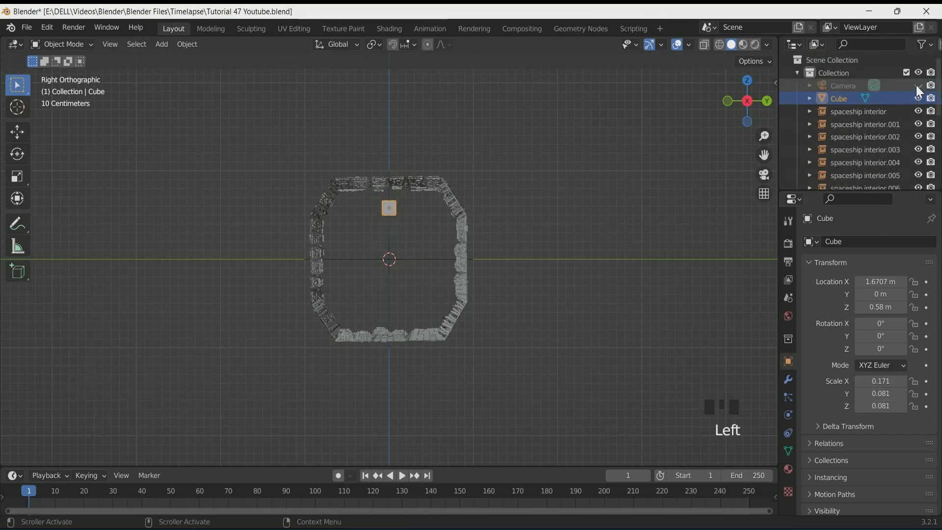
{"action": "left_click", "coordinate": [857, 404]}
{"action": "left_click_drag", "start_coordinate": [889, 311], "coordinate": [906, 311]}
{"action": "left_click_drag", "start_coordinate": [881, 394], "coordinate": [922, 394]}
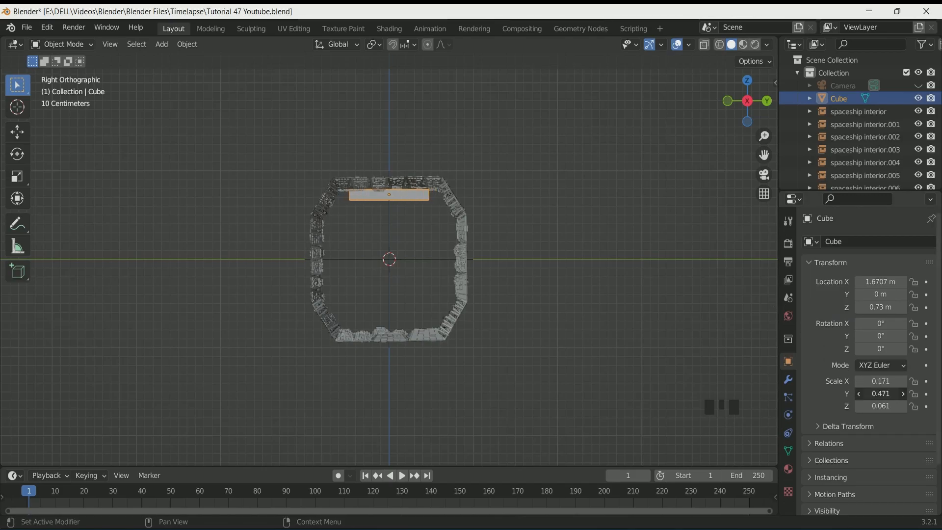
{"action": "left_click", "coordinate": [862, 409]}
{"action": "left_click", "coordinate": [862, 409]}
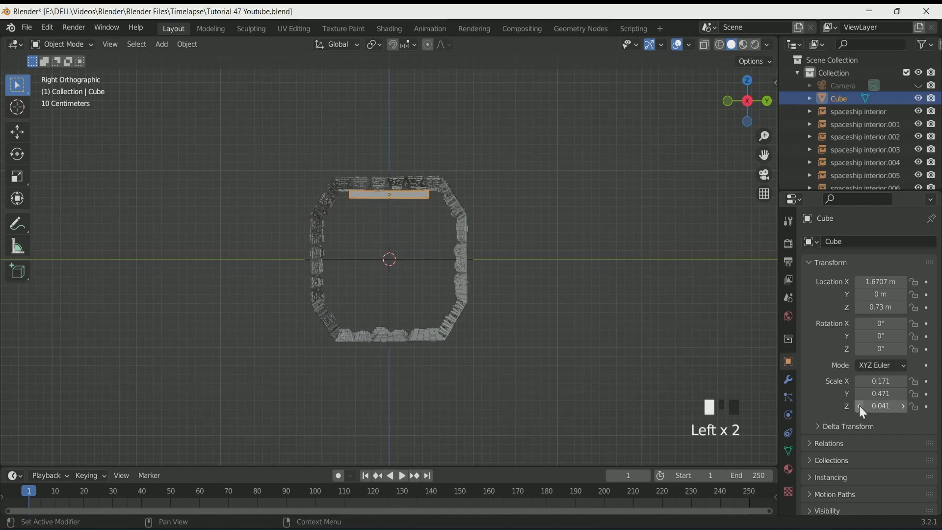
Set the cube's Z location to 0.75 m
{"action": "left_click", "coordinate": [859, 308]}
{"action": "left_click", "coordinate": [904, 308]}
{"action": "left_click", "coordinate": [904, 308]}
{"action": "left_click", "coordinate": [905, 308]}
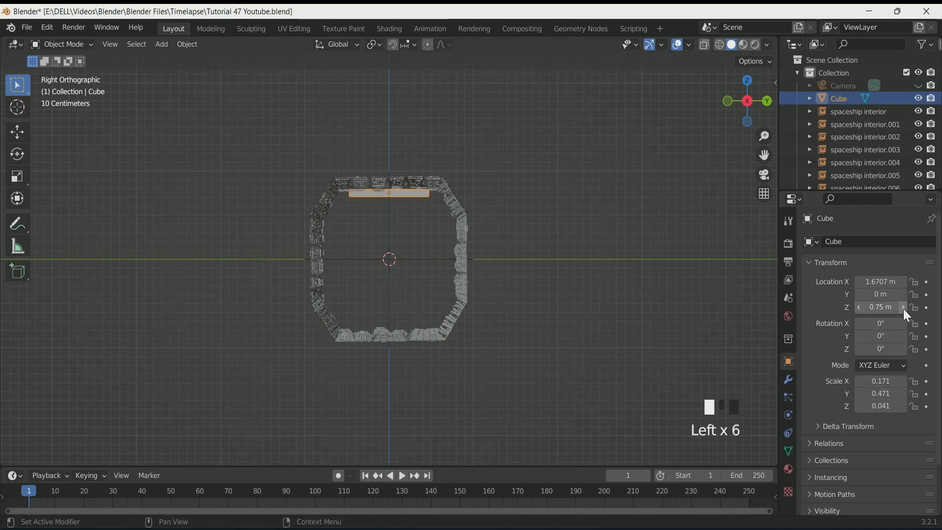
{"action": "scroll", "coordinate": [402, 230], "scroll_direction": "up", "scroll_amount": 2}
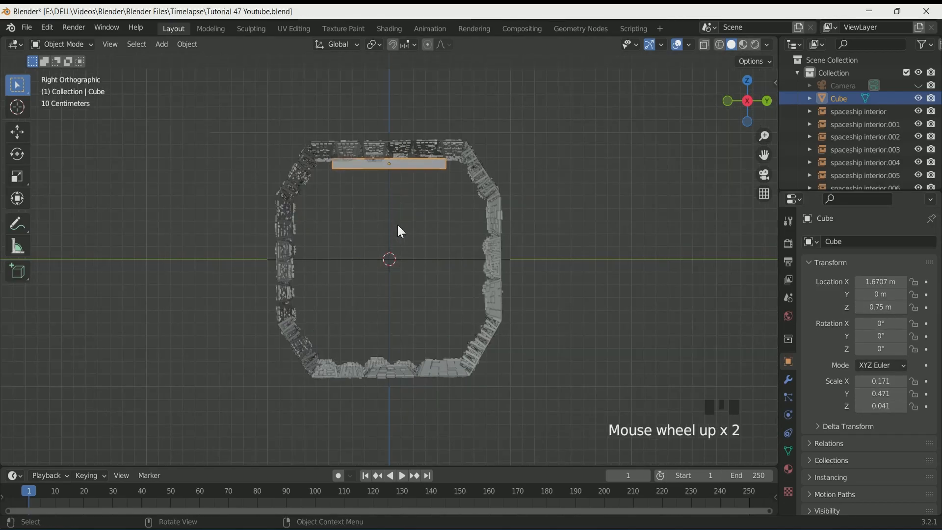
Enter Edit Mode on the cube and turn on X-ray
{"action": "key", "text": "Tab"}
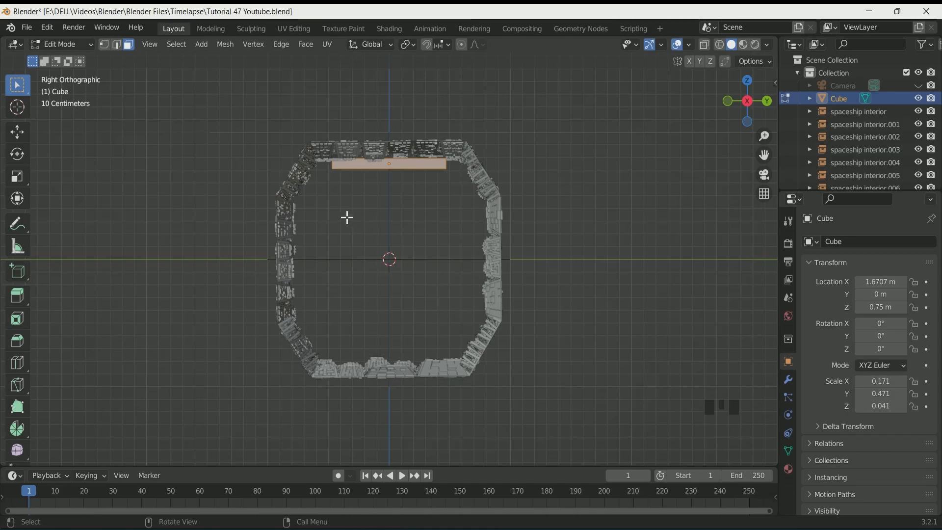
{"action": "scroll", "coordinate": [347, 218], "scroll_direction": "down", "scroll_amount": 1}
{"action": "left_click", "coordinate": [720, 44]}
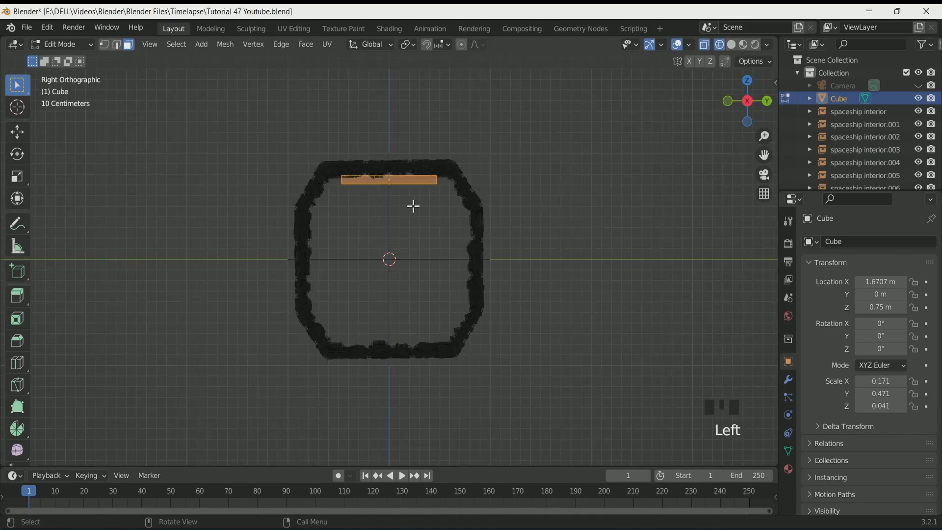
{"action": "left_click", "coordinate": [343, 182]}
{"action": "middle_click_drag", "start_coordinate": [339, 189], "coordinate": [505, 206]}
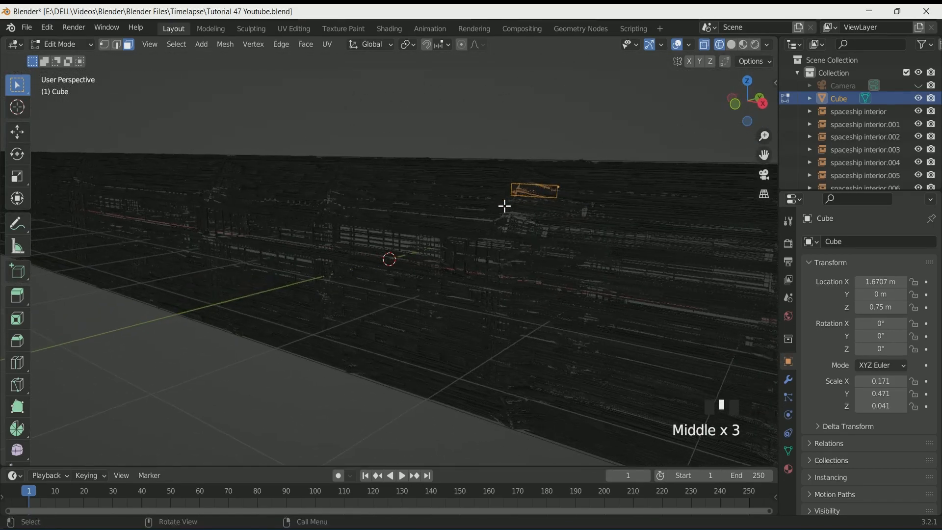
Reduce the cube's X scale to 0.051 and return to Edit Mode
{"action": "key", "text": "Tab"}
{"action": "middle_click_drag", "start_coordinate": [536, 266], "coordinate": [449, 250]}
{"action": "left_click", "coordinate": [859, 380]}
{"action": "left_click", "coordinate": [859, 380]}
{"action": "left_click", "coordinate": [859, 380]}
{"action": "left_click", "coordinate": [859, 379]}
{"action": "left_click", "coordinate": [859, 380]}
{"action": "mouse_move", "coordinate": [641, 315]}
{"action": "middle_mouse_down"}
{"action": "mouse_move", "coordinate": [689, 323]}
{"action": "mouse_move", "coordinate": [646, 320]}
{"action": "middle_mouse_up"}
{"action": "left_click_drag", "start_coordinate": [865, 381], "coordinate": [857, 381]}
{"action": "middle_click_drag", "start_coordinate": [549, 243], "coordinate": [300, 177]}
{"action": "key", "text": "Tab"}
{"action": "left_click", "coordinate": [859, 381]}
{"action": "left_click", "coordinate": [859, 381]}
{"action": "middle_click_drag", "start_coordinate": [579, 245], "coordinate": [551, 238]}
In right view, extrude the cube's selection about 0.113 m along its normal
{"action": "scroll", "coordinate": [551, 238], "scroll_direction": "down", "scroll_amount": 2}
{"action": "key", "text": "KP_3"}
{"action": "scroll", "coordinate": [551, 239], "scroll_direction": "up", "scroll_amount": 2}
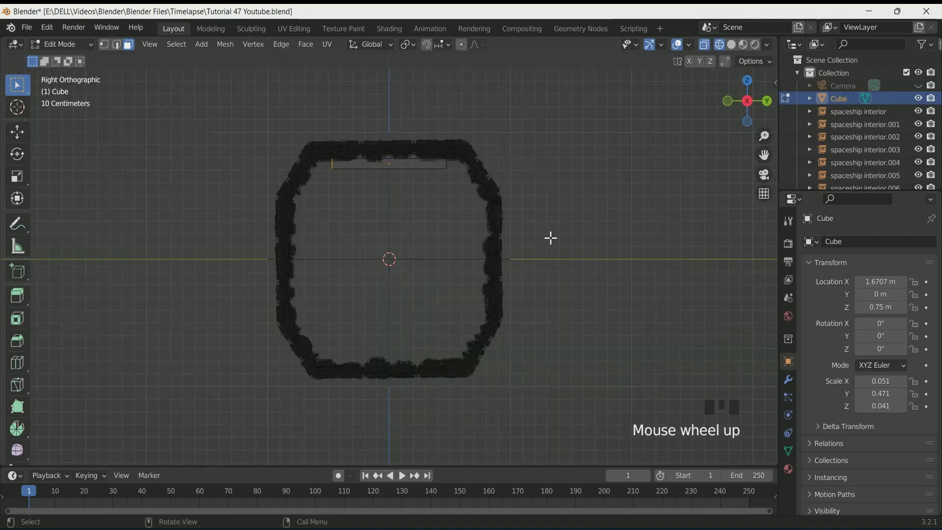
{"action": "key", "text": "e"}
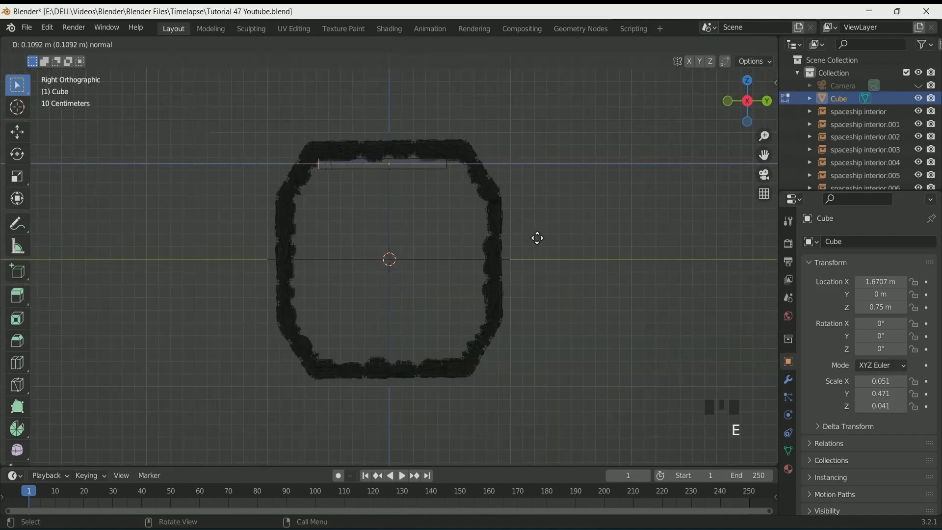
{"action": "left_click", "coordinate": [537, 238]}
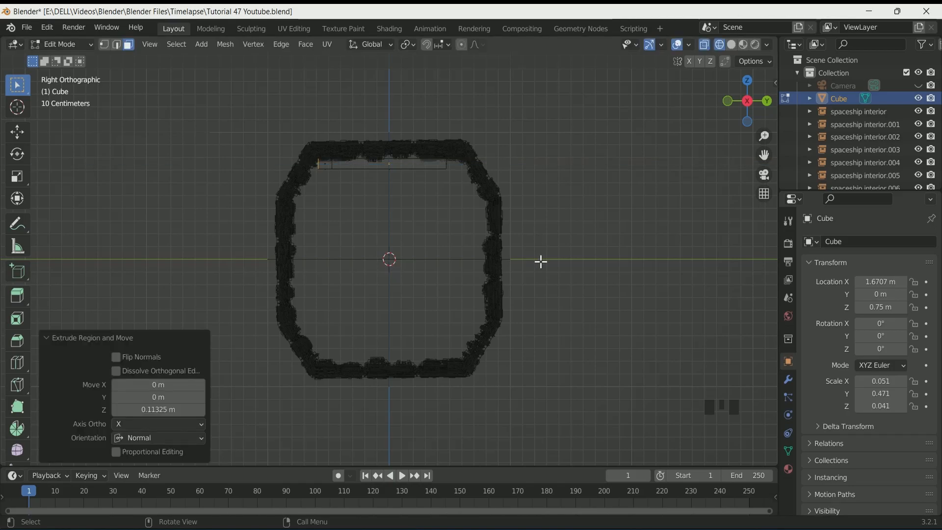
{"action": "key", "text": "r"}
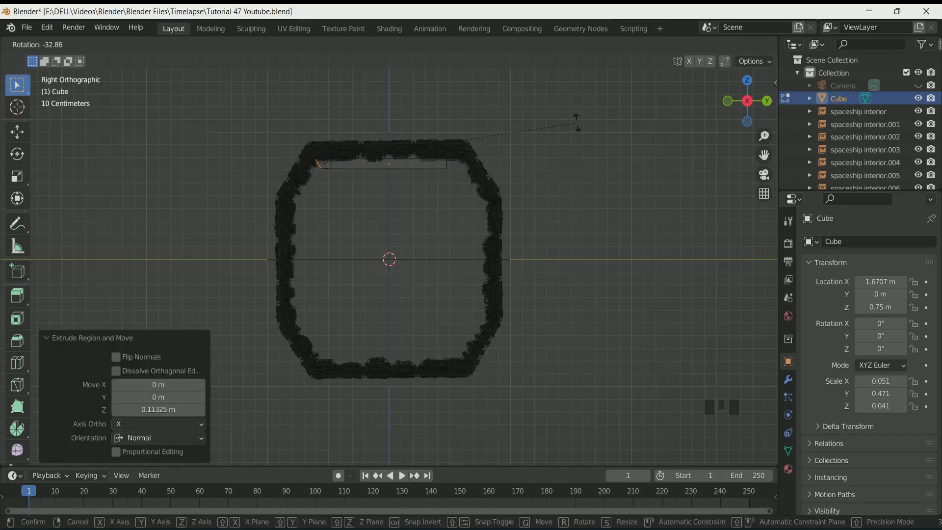
{"action": "left_click", "coordinate": [577, 123]}
{"action": "key", "text": "e"}
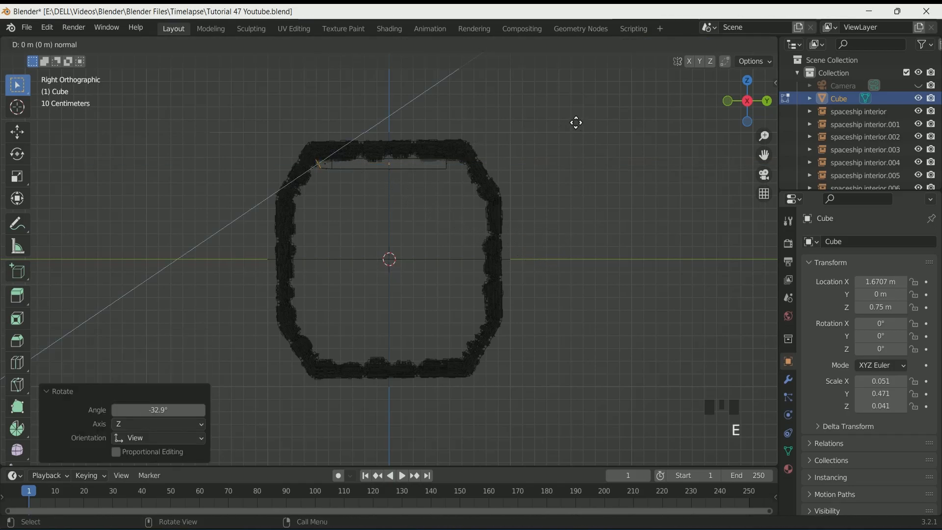
{"action": "right_click", "coordinate": [557, 148]}
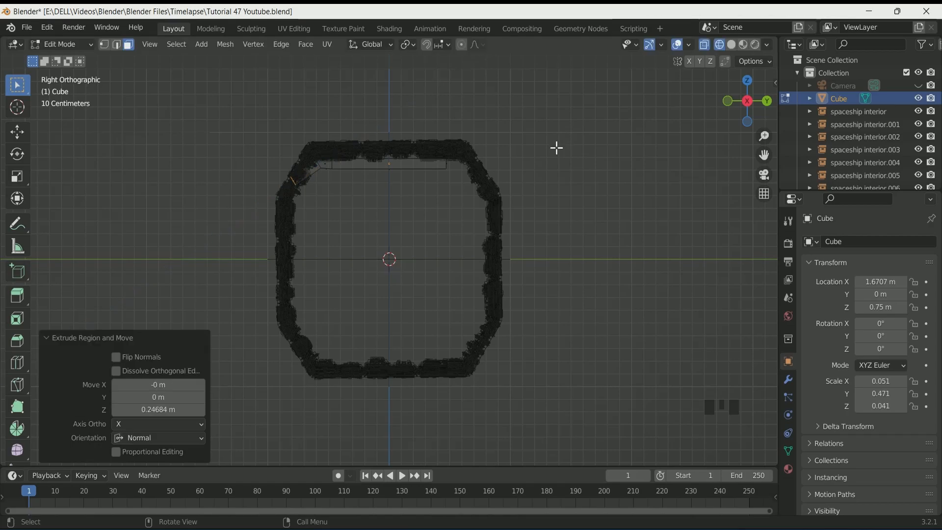
{"action": "key", "text": "ctrl+z"}
Rotate the selected end face -25.5° and extrude it about 0.31 m along its normal
{"action": "key", "text": "r"}
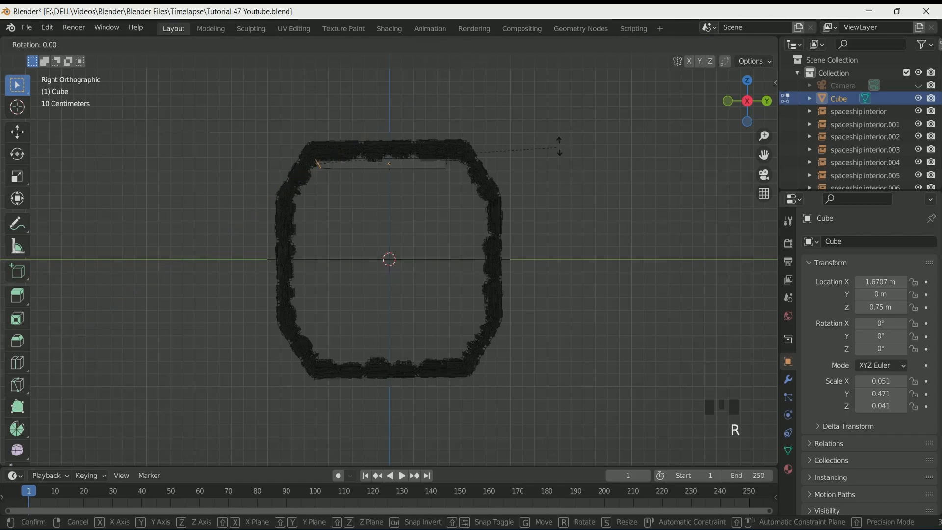
{"action": "left_click", "coordinate": [537, 448]}
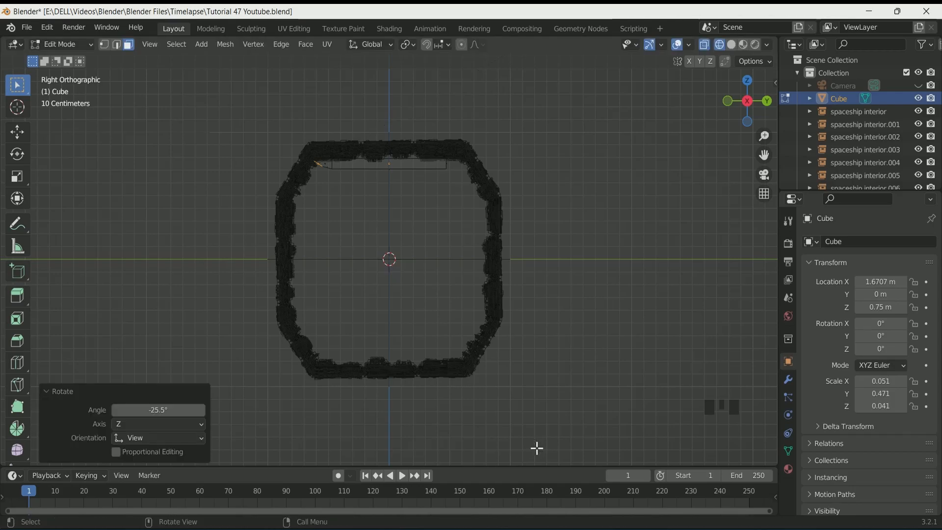
{"action": "key", "text": "e"}
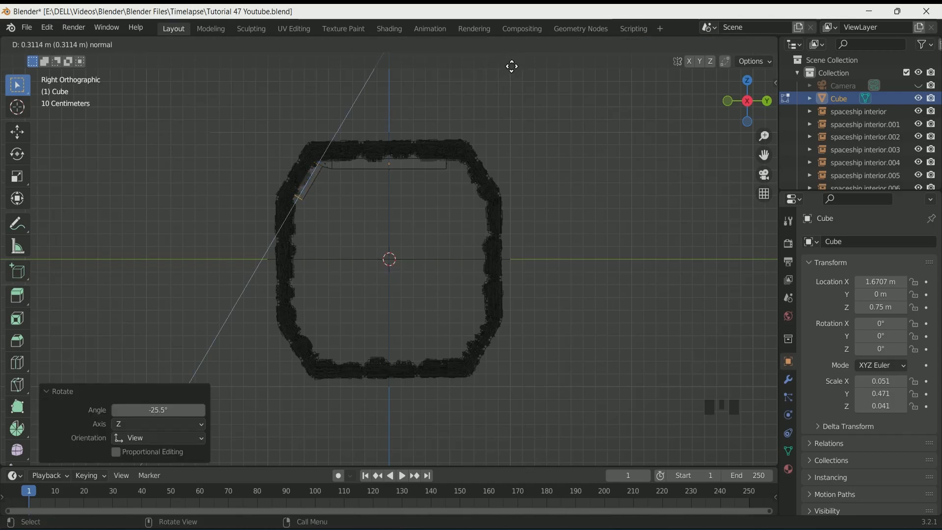
{"action": "left_click", "coordinate": [511, 66]}
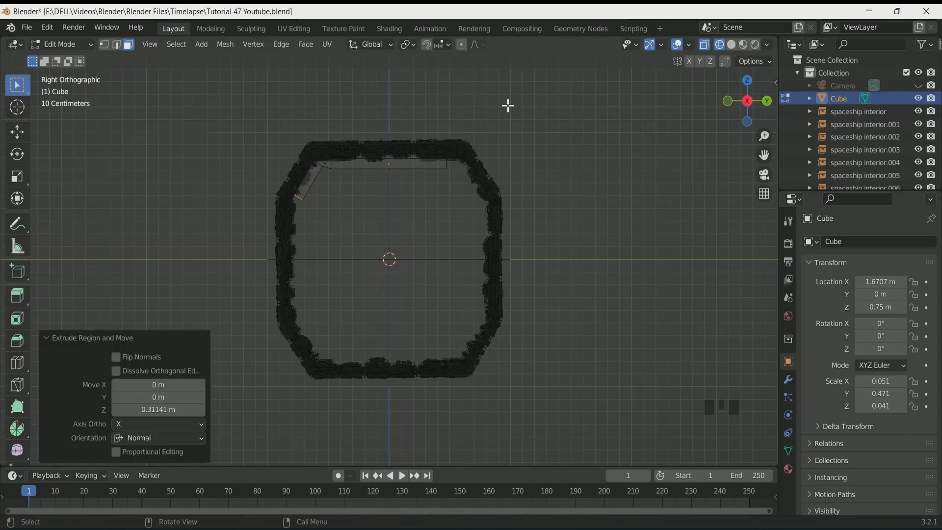
Select the opposite end face of the frame and extrude it about 0.08 m
{"action": "left_click", "coordinate": [444, 155]}
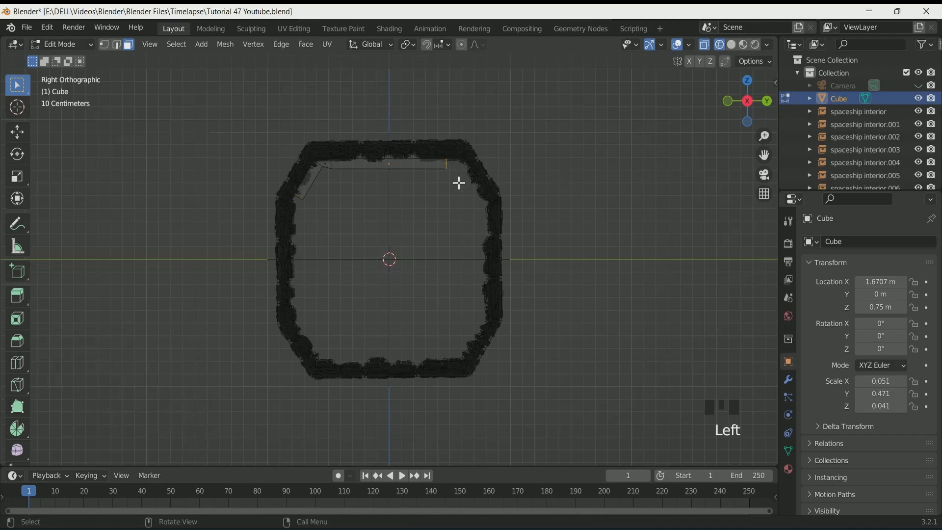
{"action": "key", "text": "e"}
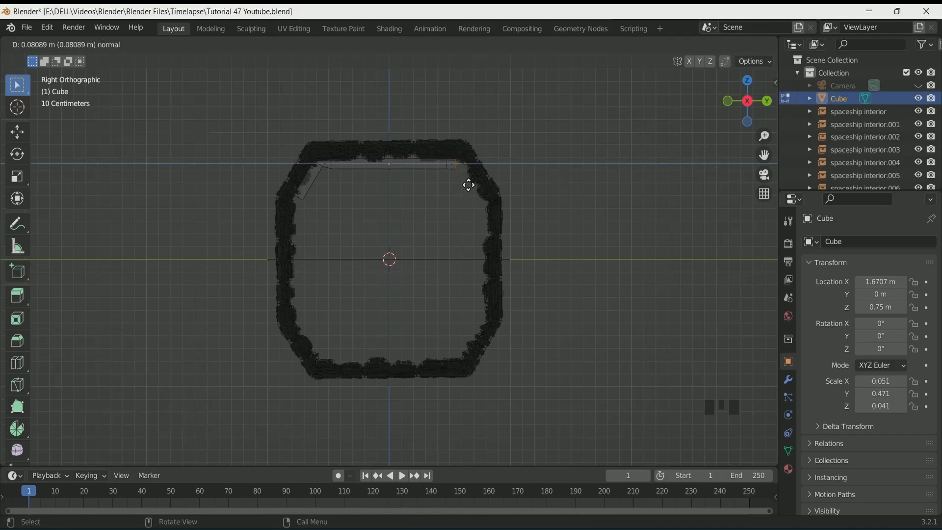
{"action": "left_click", "coordinate": [467, 184]}
Rotate that end face 53.2° and extrude it about 0.30 m along its normal
{"action": "key", "text": "r"}
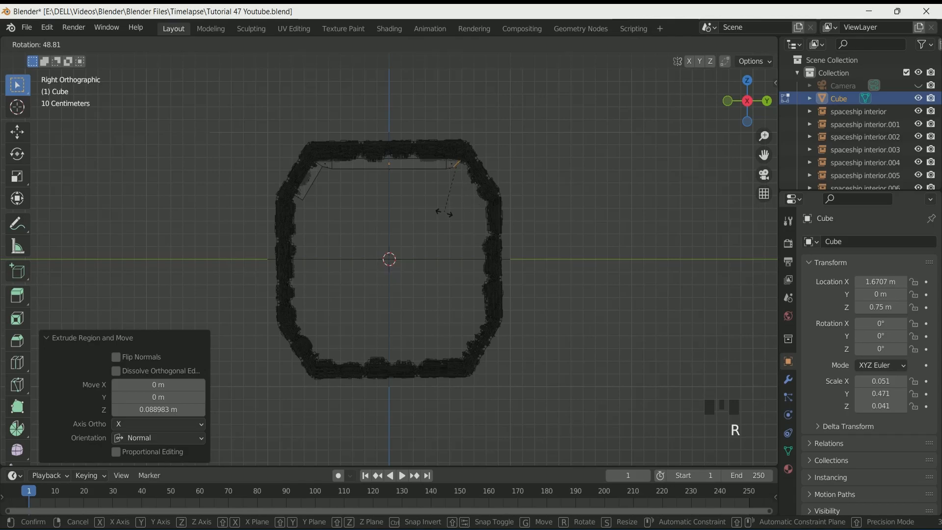
{"action": "left_click", "coordinate": [440, 212]}
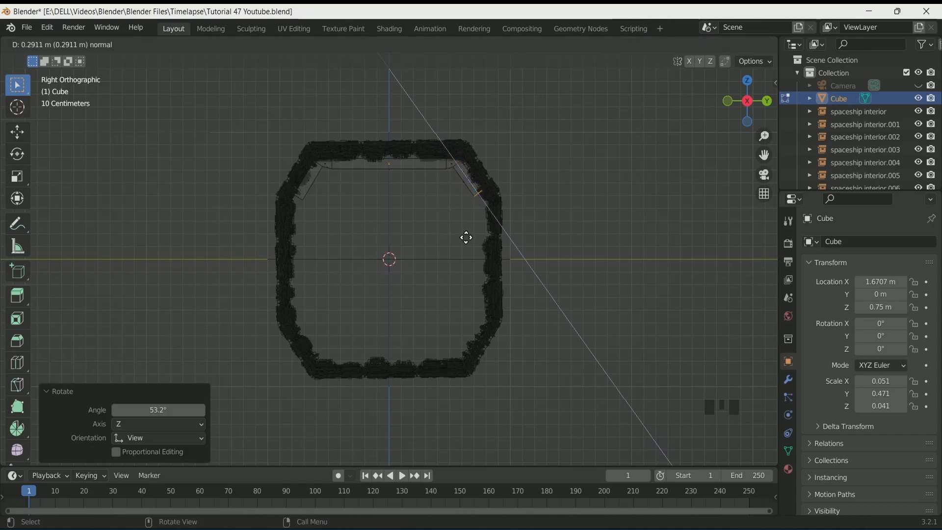
{"action": "left_click", "coordinate": [466, 237]}
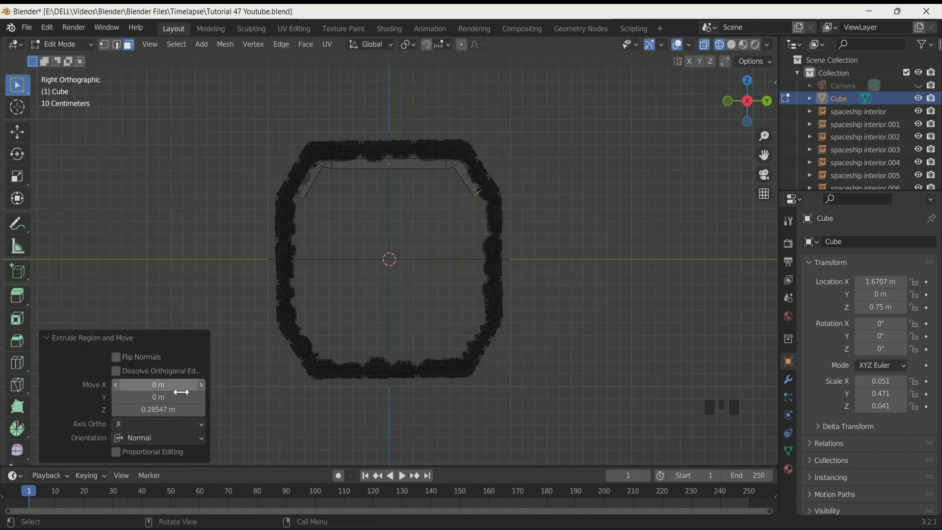
{"action": "left_click", "coordinate": [158, 409]}
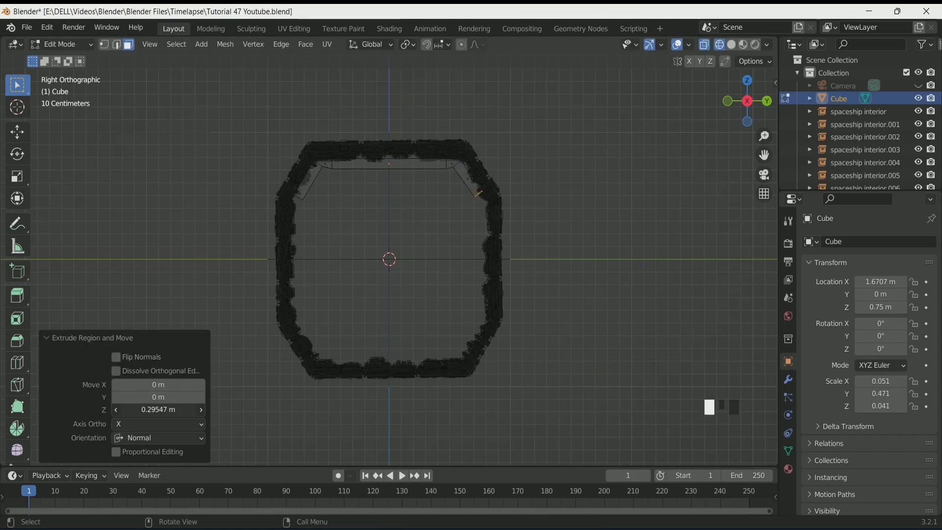
Create a new material for the light frame named upper light base material
{"action": "middle_click_drag", "start_coordinate": [406, 311], "coordinate": [469, 286]}
{"action": "scroll", "coordinate": [486, 299], "scroll_direction": "down", "scroll_amount": 2}
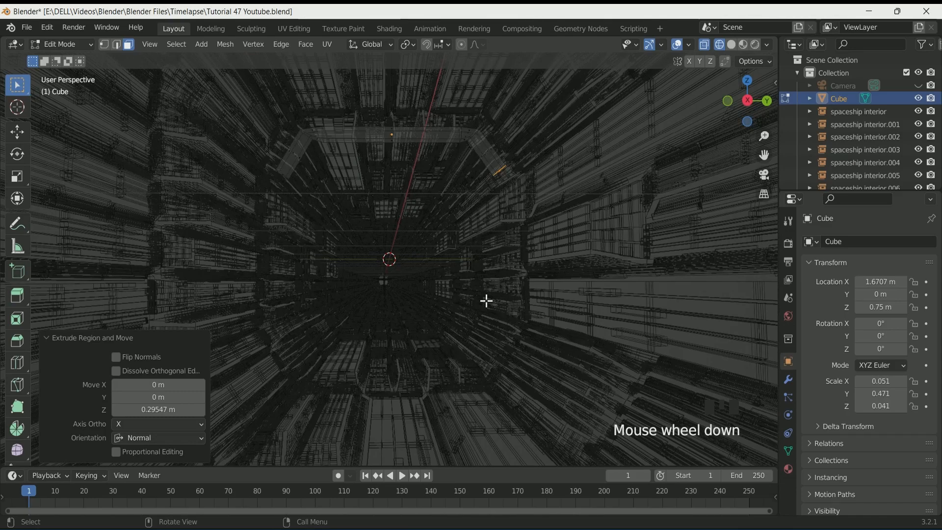
{"action": "scroll", "coordinate": [433, 223], "scroll_direction": "down", "scroll_amount": 2}
{"action": "middle_click_drag", "start_coordinate": [433, 223], "coordinate": [491, 231]}
{"action": "left_click", "coordinate": [788, 468]}
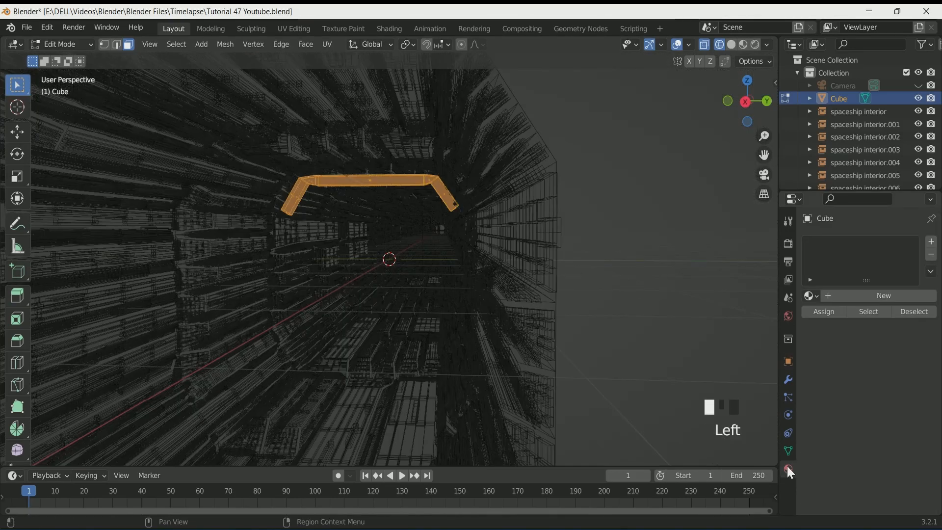
{"action": "left_click", "coordinate": [866, 297]}
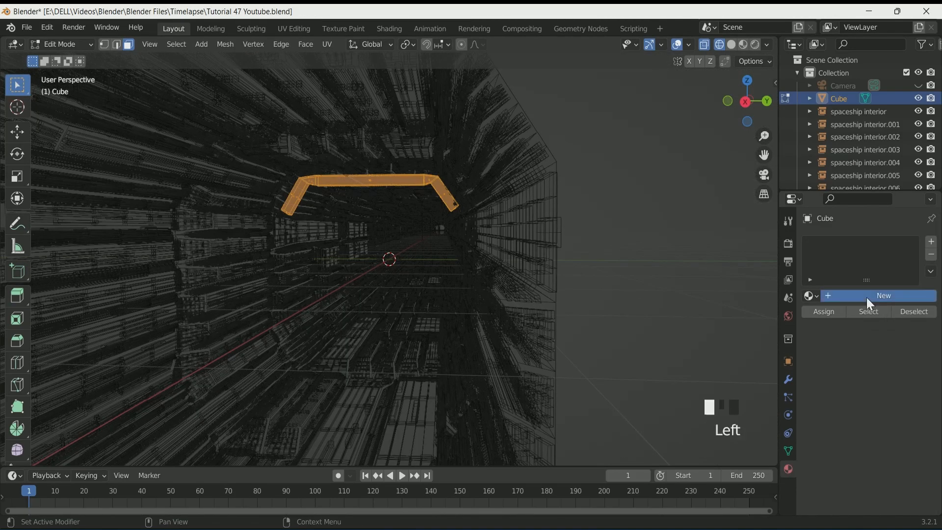
{"action": "left_click", "coordinate": [866, 297]}
{"action": "type", "text": "upper light base material"}
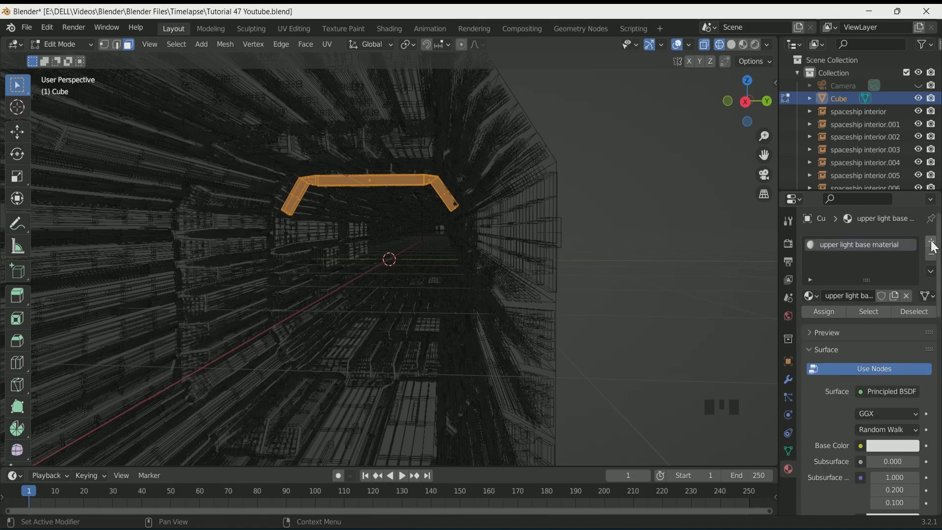
Add a material slot and select the underside faces along the whole light frame
{"action": "left_click", "coordinate": [932, 242]}
{"action": "middle_click_drag", "start_coordinate": [511, 318], "coordinate": [507, 233]}
{"action": "scroll", "coordinate": [478, 261], "scroll_direction": "down", "scroll_amount": 2}
{"action": "key", "text": "KP_Decimal"}
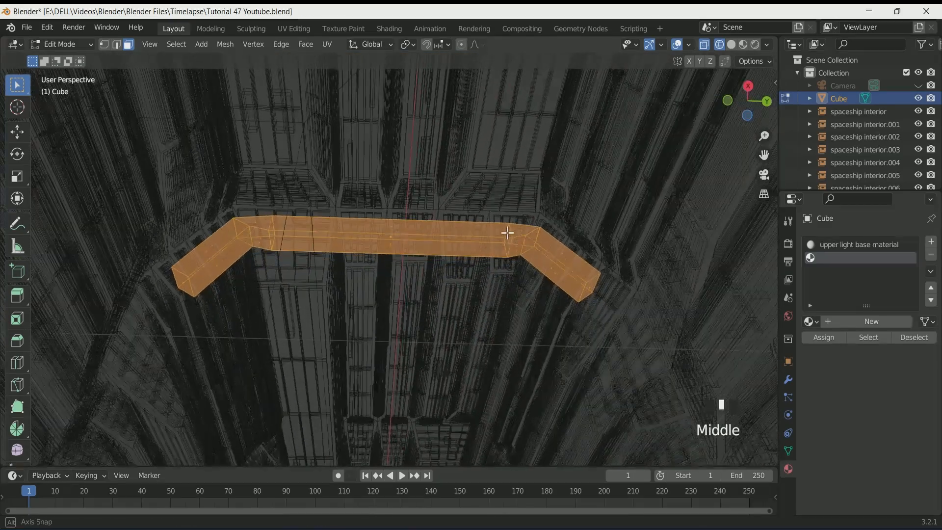
{"action": "left_click", "coordinate": [218, 269]}
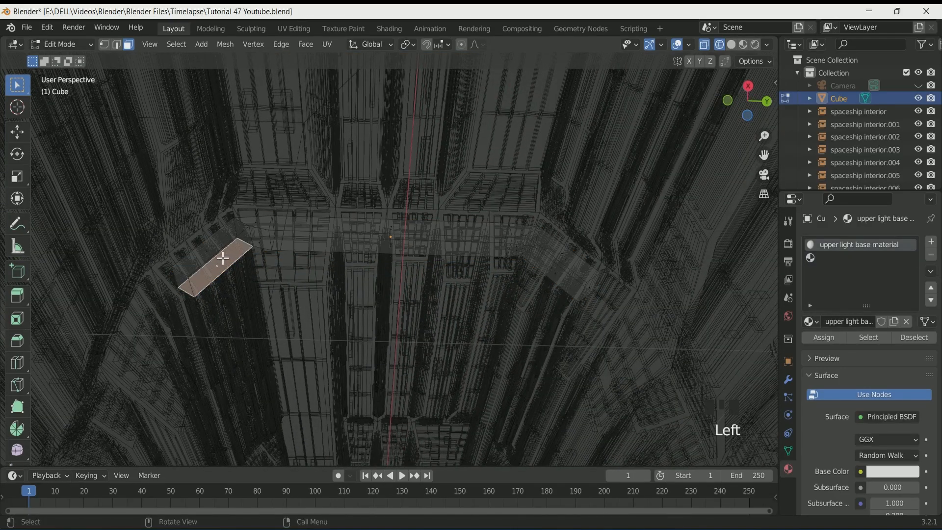
{"action": "left_click", "coordinate": [732, 45]}
{"action": "middle_click_drag", "start_coordinate": [538, 167], "coordinate": [480, 230]}
{"action": "scroll", "coordinate": [481, 238], "scroll_direction": "up", "scroll_amount": 2}
{"action": "left_click", "coordinate": [272, 229]}
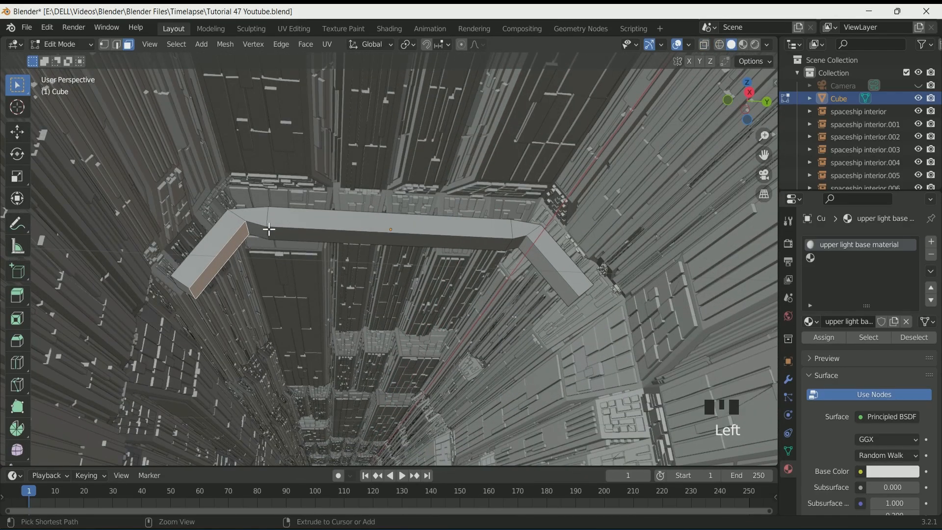
{"action": "left_click", "coordinate": [317, 235], "text": "shift"}
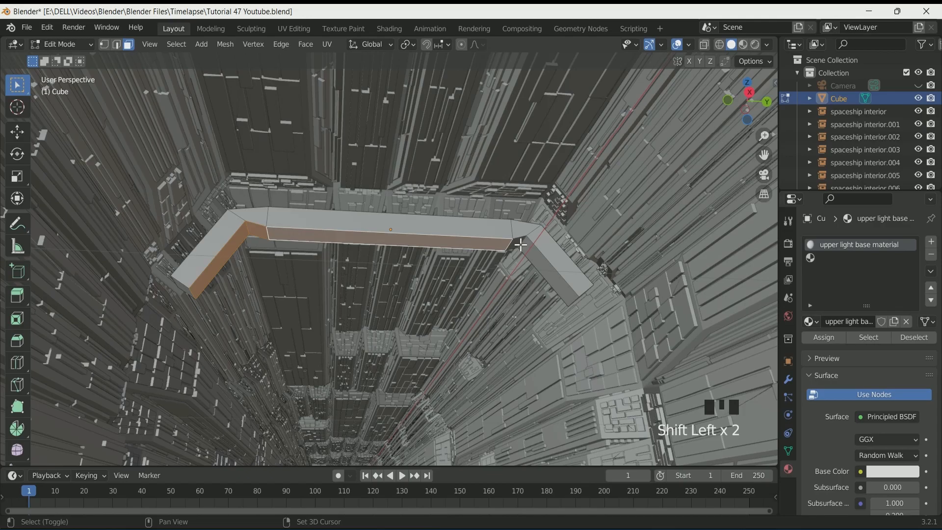
{"action": "left_click", "coordinate": [522, 245], "text": "shift"}
{"action": "left_click", "coordinate": [558, 290], "text": "shift"}
{"action": "middle_click_drag", "start_coordinate": [578, 309], "coordinate": [584, 343]}
{"action": "scroll", "coordinate": [549, 300], "scroll_direction": "down", "scroll_amount": 2}
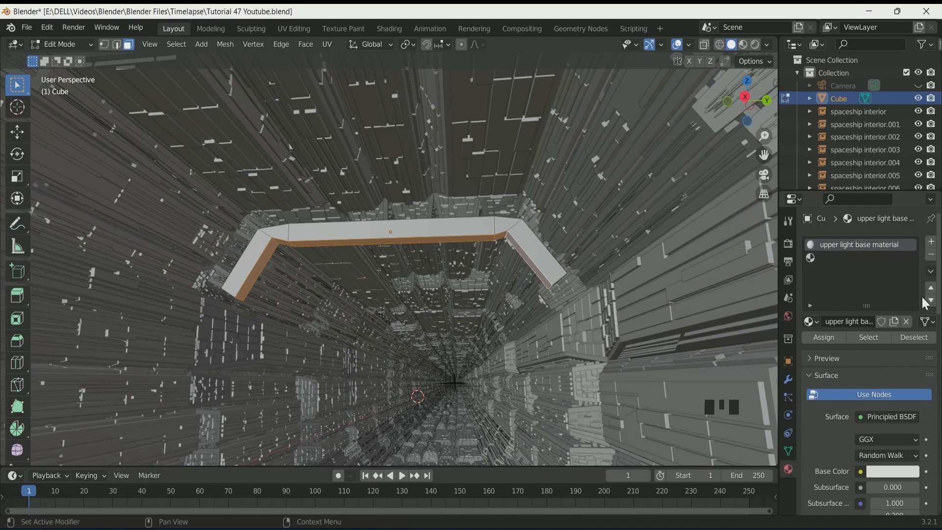
Create a new material named upper light emission in another slot and assign it to the selected faces
{"action": "left_click", "coordinate": [932, 242]}
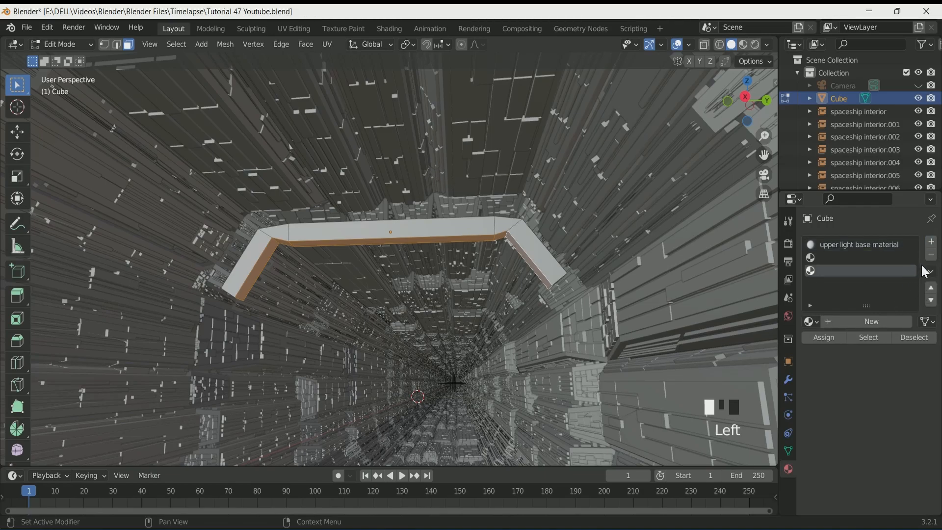
{"action": "left_click", "coordinate": [932, 254]}
{"action": "left_click", "coordinate": [858, 257]}
{"action": "left_click", "coordinate": [870, 324]}
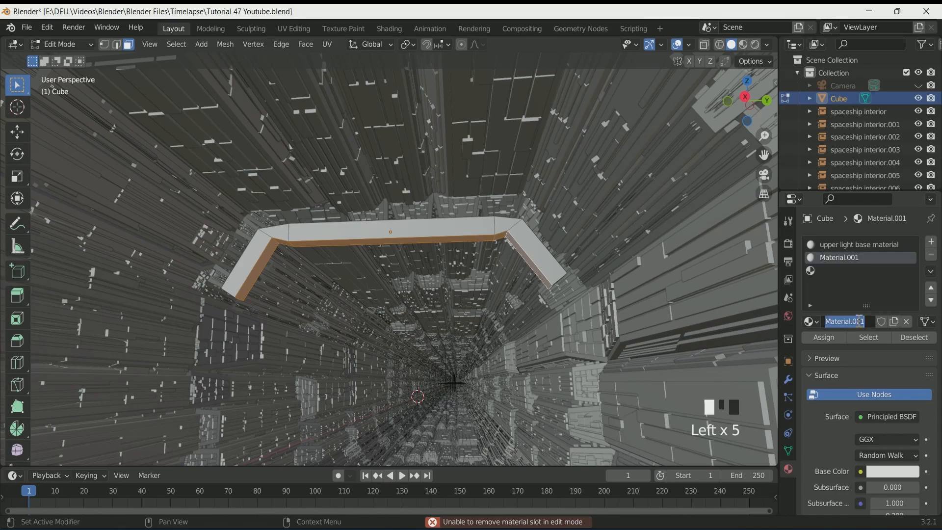
{"action": "type", "text": "upper light e..."}
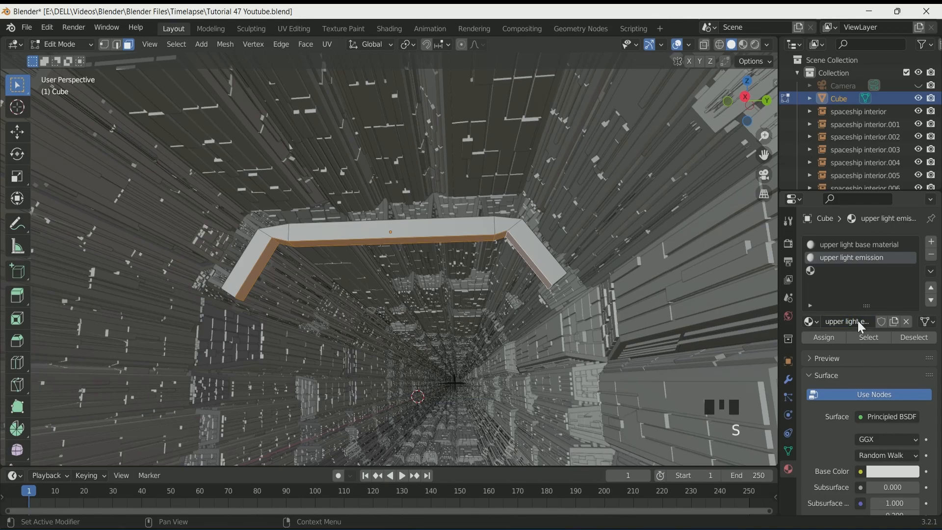
{"action": "left_click", "coordinate": [822, 339]}
Set the emission material's surface to Emission with strength 5 and preview it in rendered shading
{"action": "left_click_drag", "start_coordinate": [891, 418], "coordinate": [781, 164]}
{"action": "left_click", "coordinate": [883, 456]}
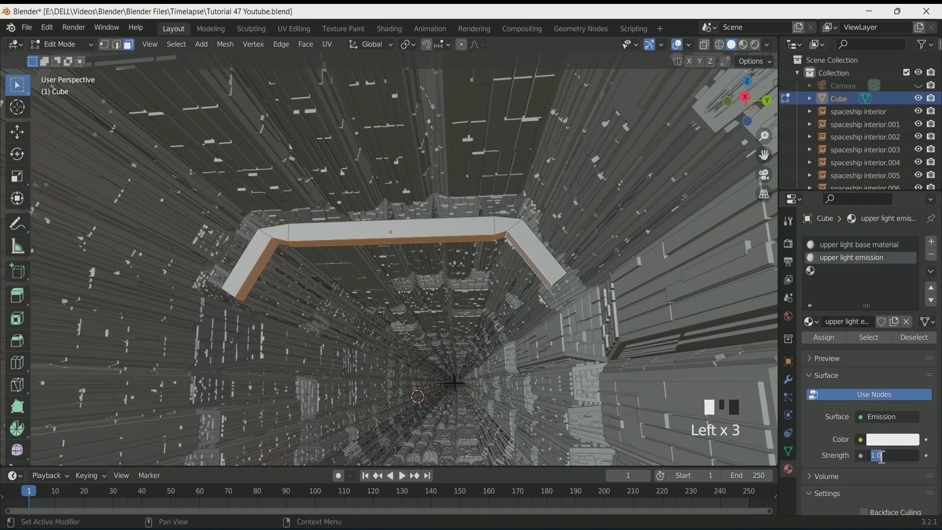
{"action": "left_click", "coordinate": [754, 44]}
{"action": "middle_click_drag", "start_coordinate": [442, 260], "coordinate": [345, 216]}
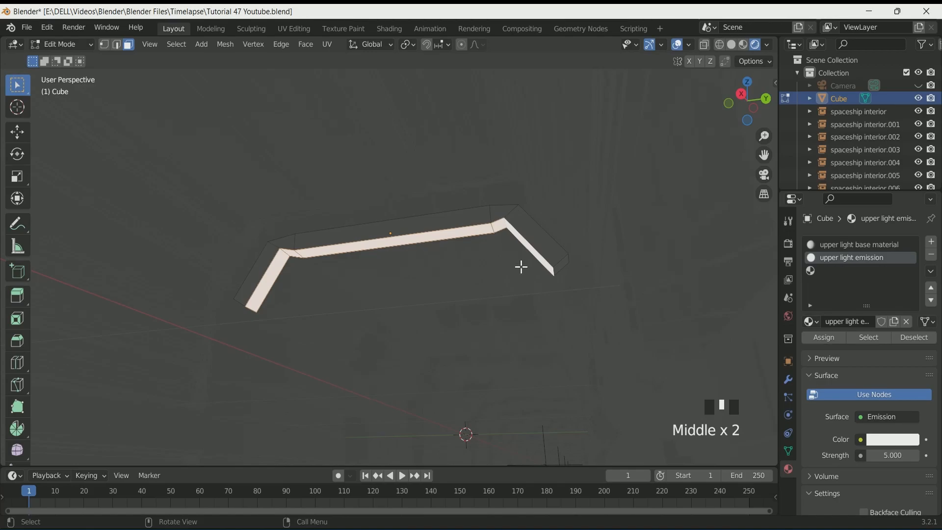
{"action": "middle_click_drag", "start_coordinate": [521, 267], "coordinate": [534, 276]}
{"action": "left_click", "coordinate": [731, 45]}
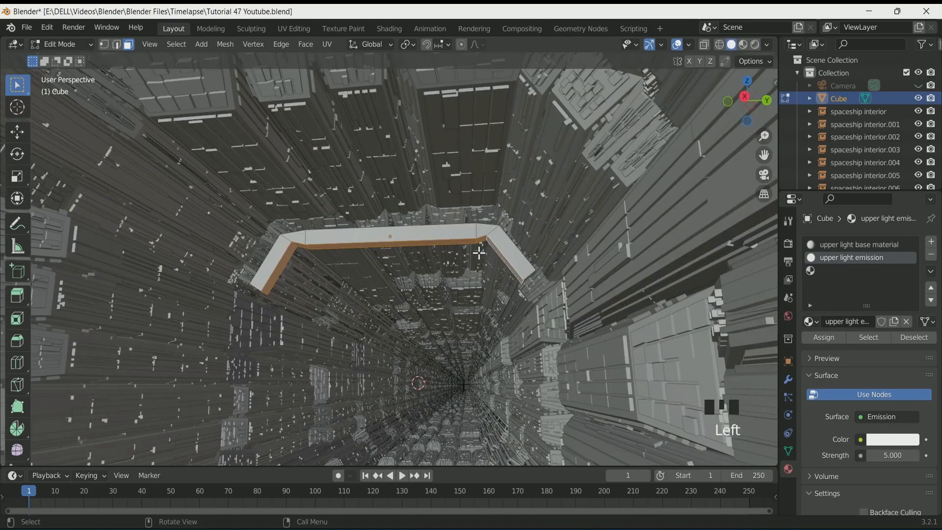
Leave Edit Mode and, in top view, move the light frame to X location 3.3307 m
{"action": "key", "text": "Tab"}
{"action": "middle_click_drag", "start_coordinate": [479, 253], "coordinate": [511, 330]}
{"action": "key", "text": "KP_7"}
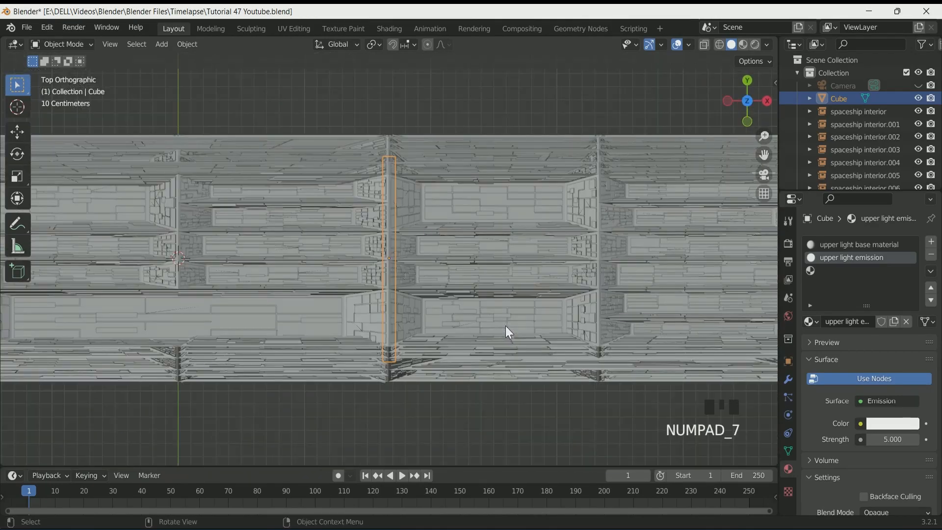
{"action": "scroll", "coordinate": [508, 333], "scroll_direction": "down", "scroll_amount": 2}
{"action": "scroll", "coordinate": [508, 332], "scroll_direction": "down", "scroll_amount": 2}
{"action": "left_click", "coordinate": [720, 45]}
{"action": "scroll", "coordinate": [388, 269], "scroll_direction": "down", "scroll_amount": 1}
{"action": "scroll", "coordinate": [389, 269], "scroll_direction": "up", "scroll_amount": 1}
{"action": "left_click", "coordinate": [730, 43]}
{"action": "scroll", "coordinate": [422, 246], "scroll_direction": "down", "scroll_amount": 1}
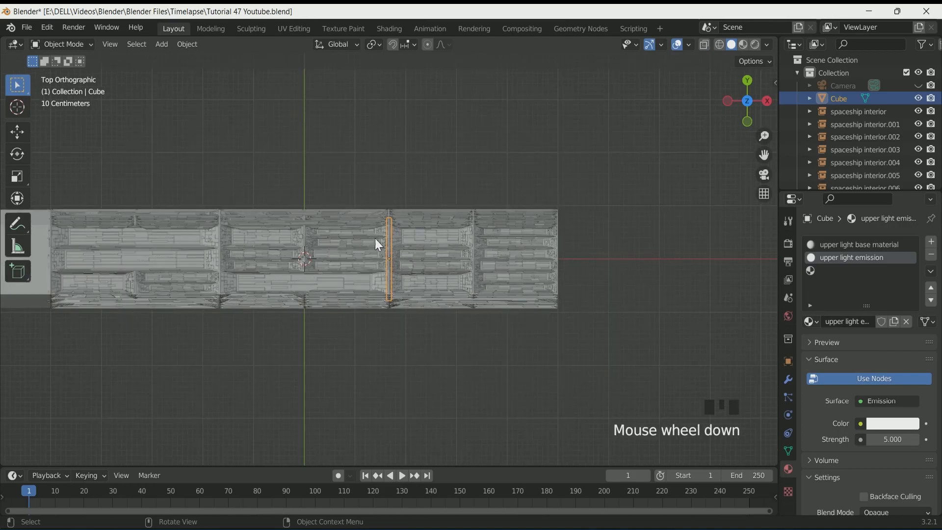
{"action": "scroll", "coordinate": [214, 249], "scroll_direction": "down", "scroll_amount": 1}
{"action": "scroll", "coordinate": [236, 260], "scroll_direction": "up", "scroll_amount": 1}
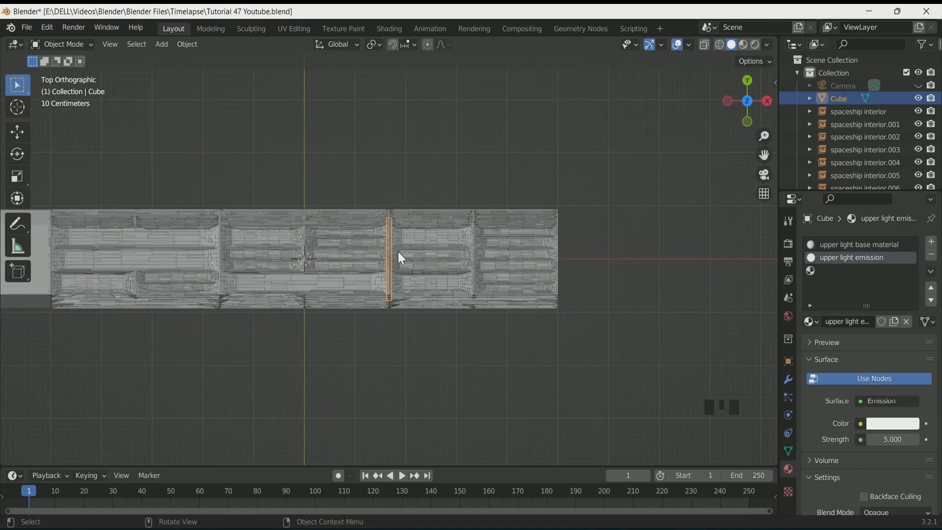
{"action": "left_click", "coordinate": [788, 362]}
{"action": "left_click_drag", "start_coordinate": [880, 282], "coordinate": [938, 283]}
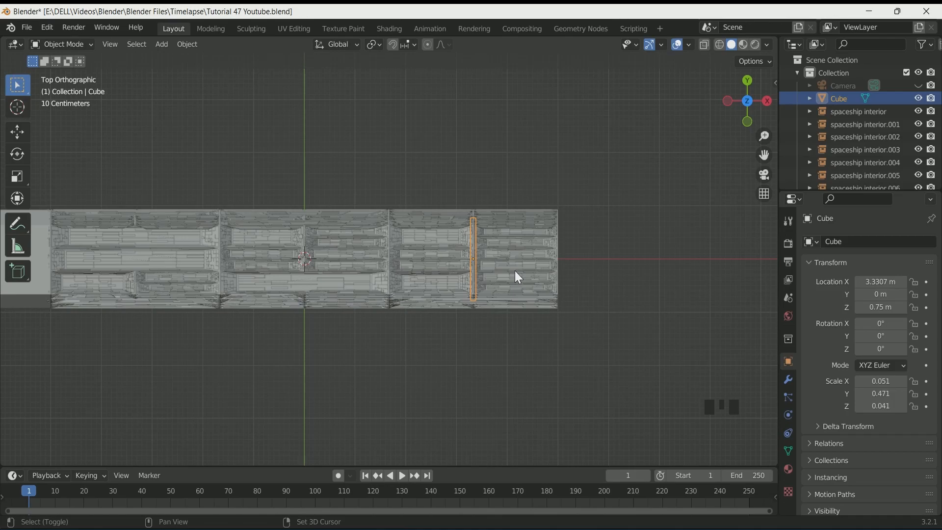
Duplicate the light frame and move the copy along X to about -0.03 m
{"action": "key", "text": "shift+d"}
{"action": "key", "text": "x"}
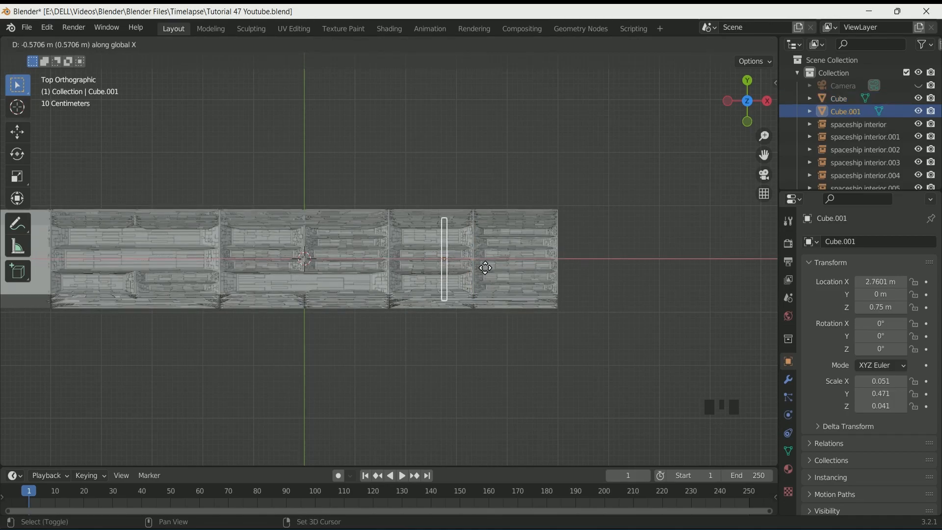
{"action": "left_click", "coordinate": [315, 272]}
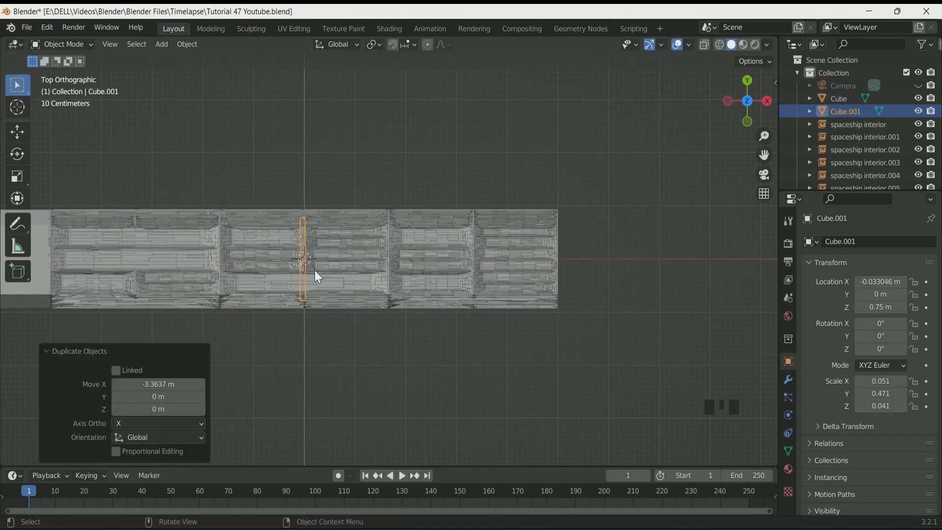
Duplicate the frame again and move the copy about -3.3 m along X
{"action": "key", "text": "shift+d"}
{"action": "key", "text": "x"}
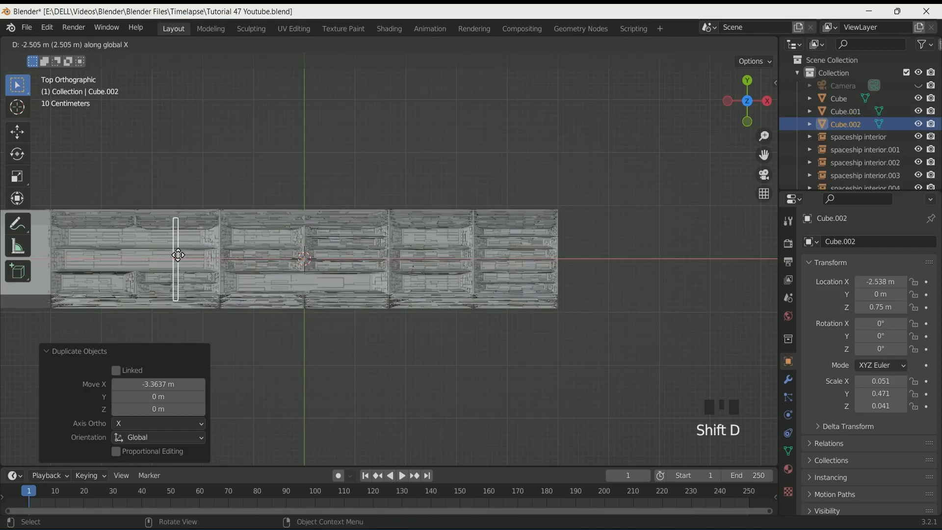
{"action": "left_click", "coordinate": [142, 254]}
Switch to the camera view to inspect the repeated light frames
{"action": "middle_click_drag", "start_coordinate": [597, 291], "coordinate": [525, 161]}
{"action": "scroll", "coordinate": [534, 218], "scroll_direction": "up", "scroll_amount": 3}
{"action": "key", "text": "KP_0"}
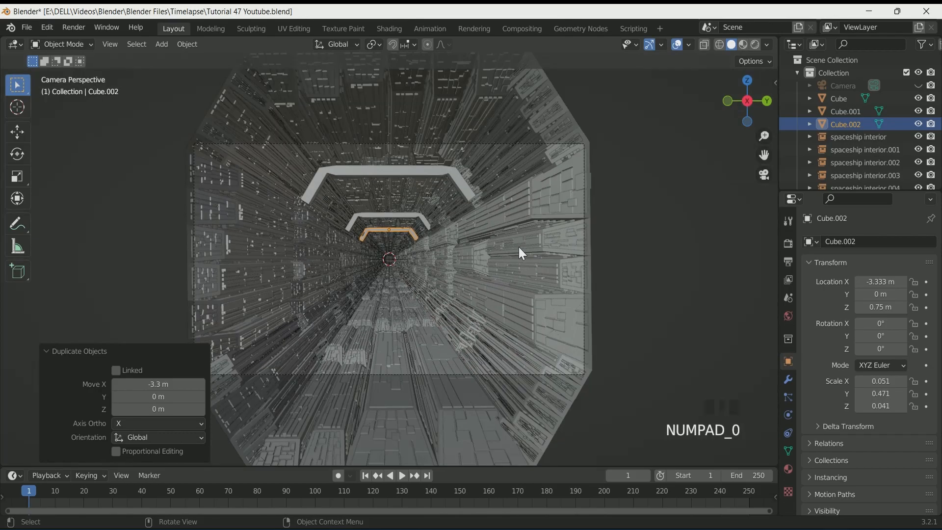
Preview the camera view in rendered shading, then return to solid shading
{"action": "left_click", "coordinate": [755, 45]}
{"action": "left_click", "coordinate": [635, 175]}
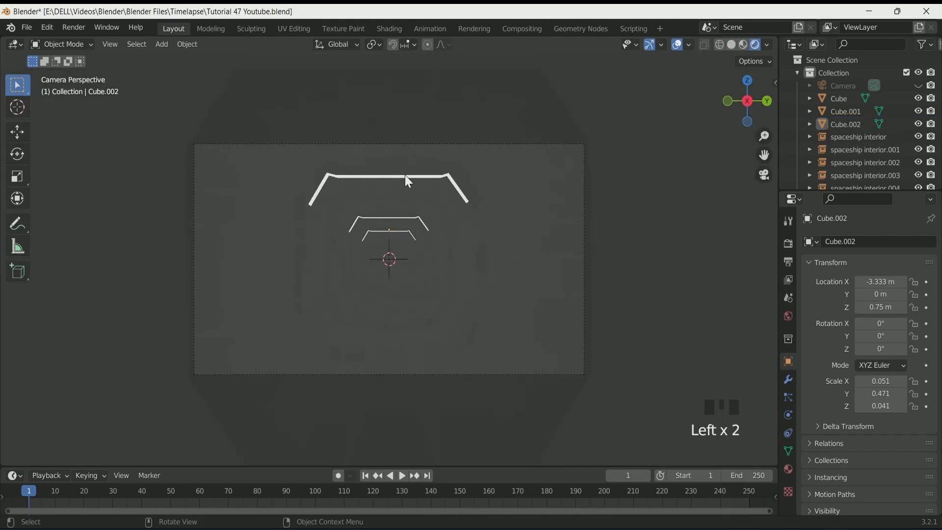
{"action": "scroll", "coordinate": [486, 235], "scroll_direction": "down", "scroll_amount": 1}
{"action": "middle_click_drag", "start_coordinate": [483, 230], "coordinate": [490, 232]}
{"action": "scroll", "coordinate": [489, 231], "scroll_direction": "down", "scroll_amount": 1}
{"action": "left_click", "coordinate": [732, 45]}
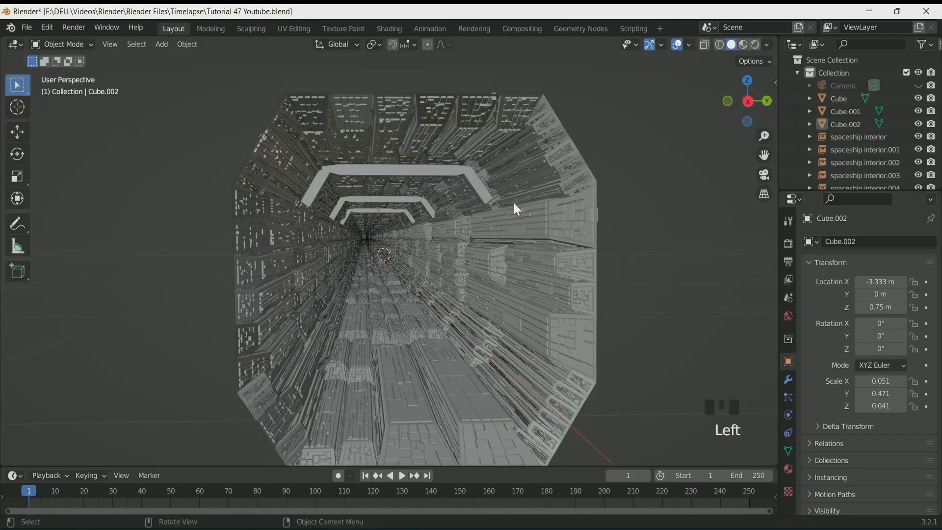
Select the three light frames and move them into the spaceship interior collection
{"action": "scroll", "coordinate": [541, 295], "scroll_direction": "down", "scroll_amount": 6}
{"action": "scroll", "coordinate": [490, 286], "scroll_direction": "down", "scroll_amount": 6}
{"action": "scroll", "coordinate": [217, 105], "scroll_direction": "down", "scroll_amount": 2}
{"action": "scroll", "coordinate": [265, 152], "scroll_direction": "up", "scroll_amount": 7}
{"action": "middle_click_drag", "start_coordinate": [265, 152], "coordinate": [277, 200]}
{"action": "scroll", "coordinate": [294, 198], "scroll_direction": "up", "scroll_amount": 3}
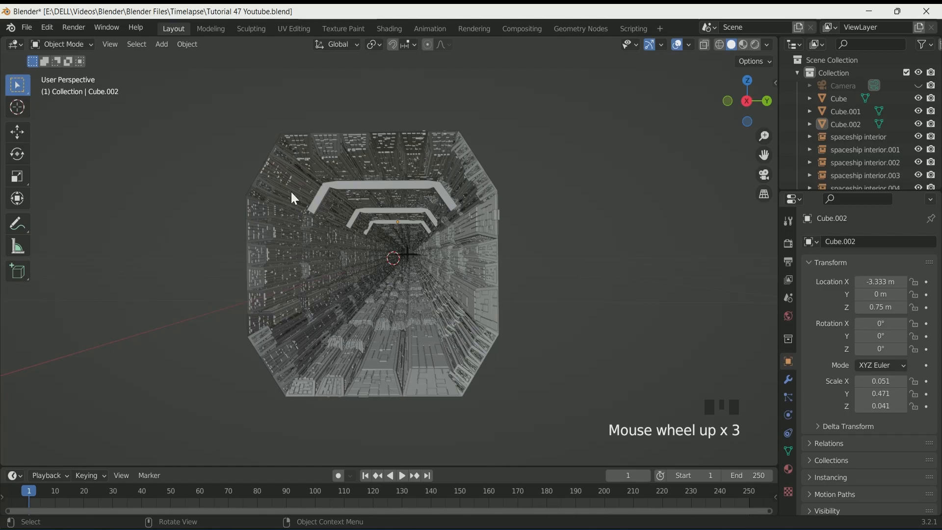
{"action": "left_click", "coordinate": [373, 184]}
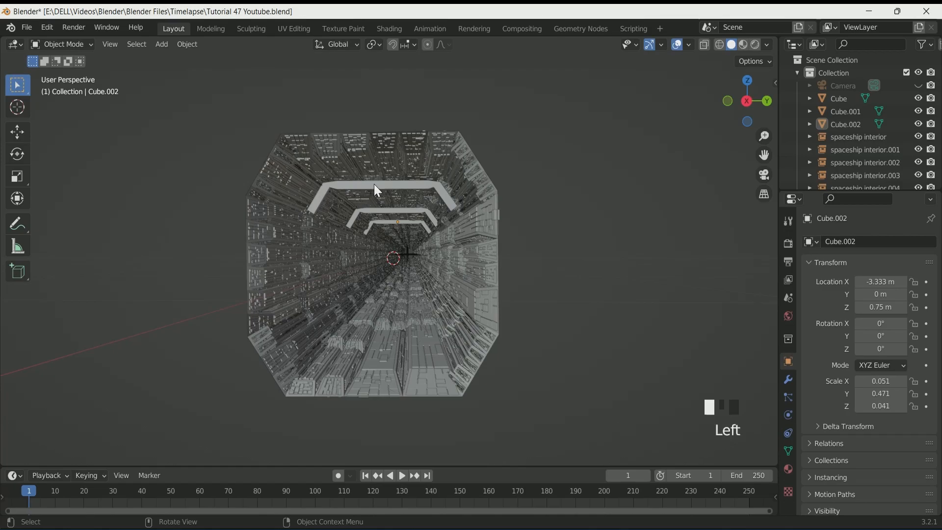
{"action": "left_click", "coordinate": [386, 210], "text": "shift"}
{"action": "left_click", "coordinate": [393, 222], "text": "shift"}
{"action": "key", "text": "m"}
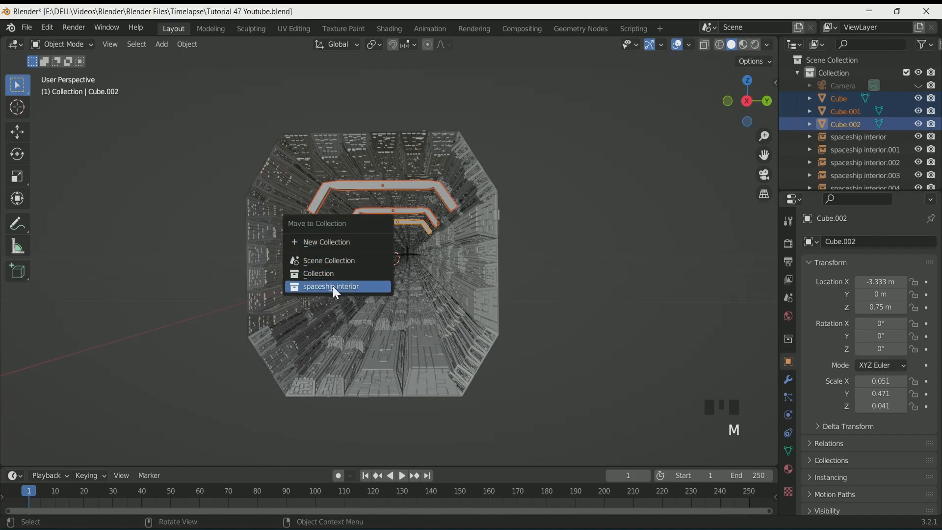
{"action": "left_click", "coordinate": [345, 287]}
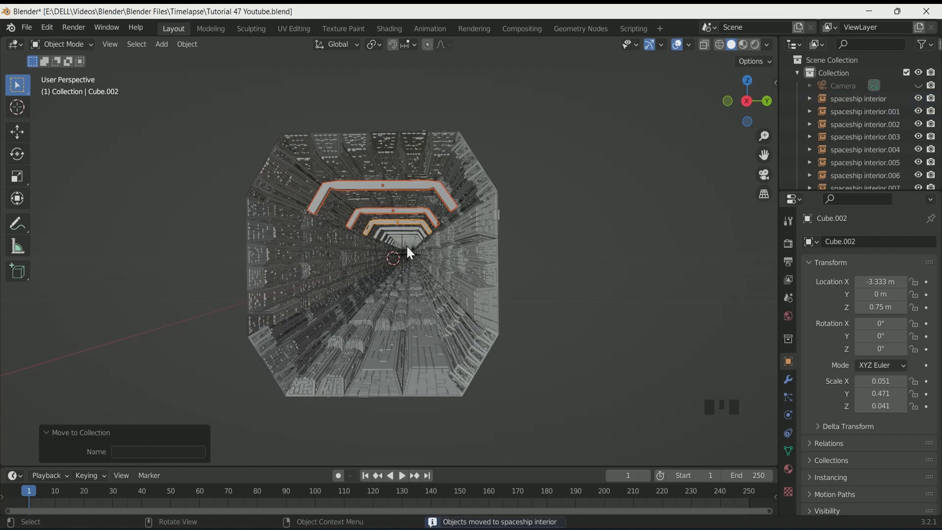
Check the repeated light frames through the camera in rendered shading, then switch back to solid
{"action": "scroll", "coordinate": [508, 307], "scroll_direction": "up", "scroll_amount": 19}
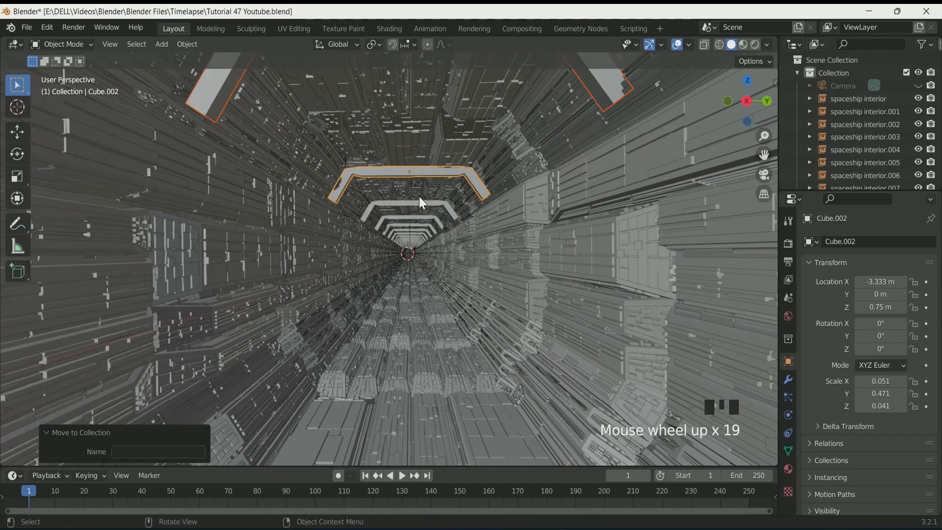
{"action": "scroll", "coordinate": [420, 211], "scroll_direction": "down", "scroll_amount": 14}
{"action": "key", "text": "KP_0"}
{"action": "left_click", "coordinate": [754, 45]}
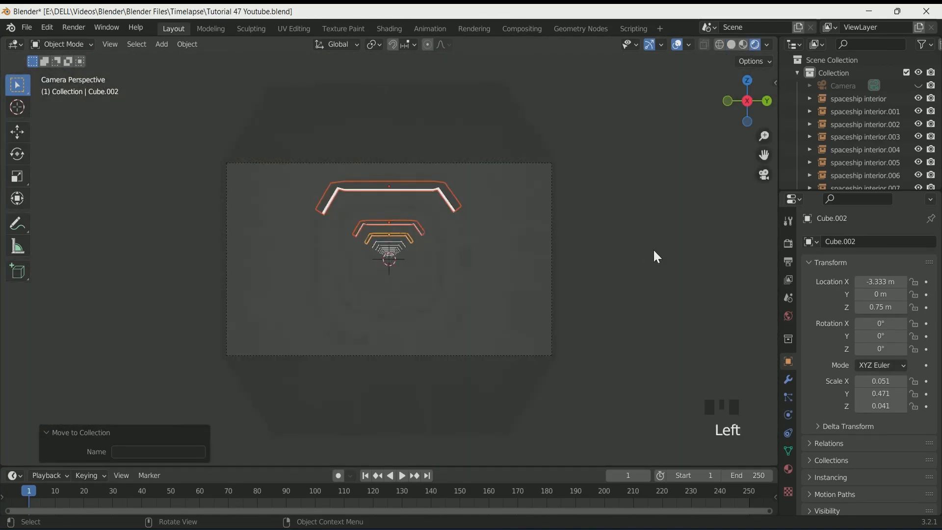
{"action": "left_click", "coordinate": [427, 285]}
{"action": "scroll", "coordinate": [384, 223], "scroll_direction": "up", "scroll_amount": 3}
{"action": "scroll", "coordinate": [458, 206], "scroll_direction": "down", "scroll_amount": 2}
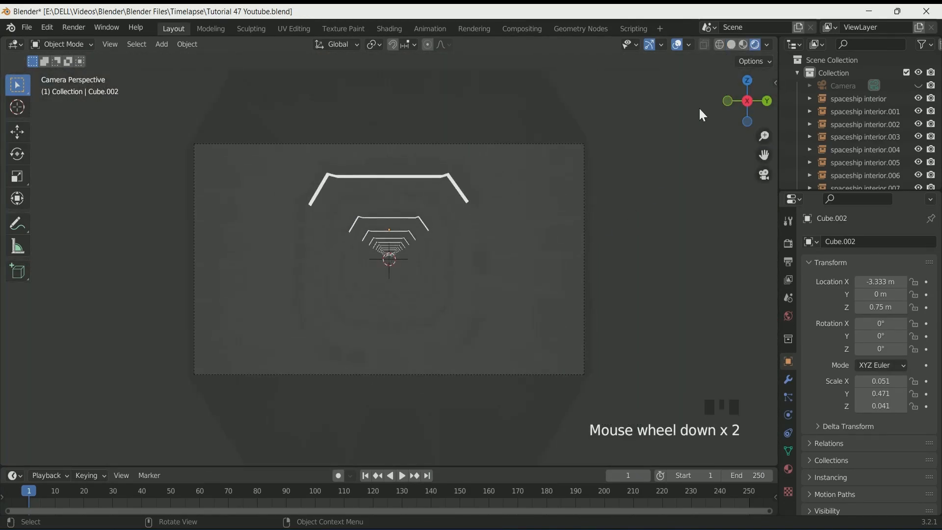
{"action": "left_click", "coordinate": [731, 45]}
{"action": "scroll", "coordinate": [613, 222], "scroll_direction": "up", "scroll_amount": 2}
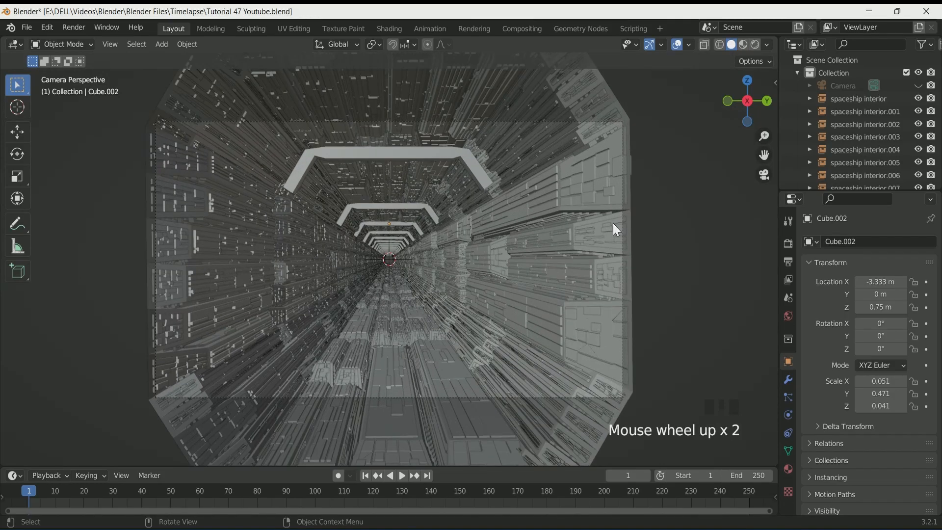
Add an uncapped 8-vertex cylinder with radius 0.16 m and Y rotation 90°
{"action": "key", "text": "shift+a"}
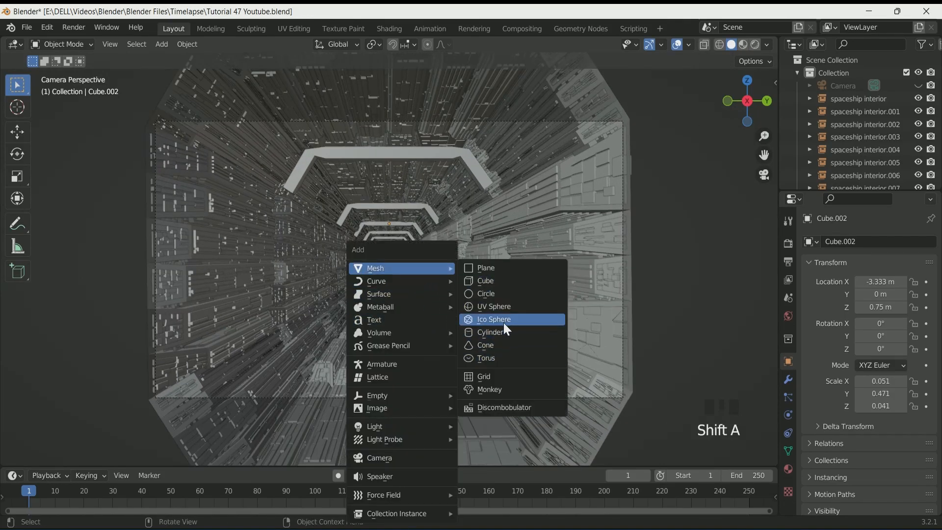
{"action": "left_click", "coordinate": [510, 335]}
{"action": "scroll", "coordinate": [460, 306], "scroll_direction": "down", "scroll_amount": 5}
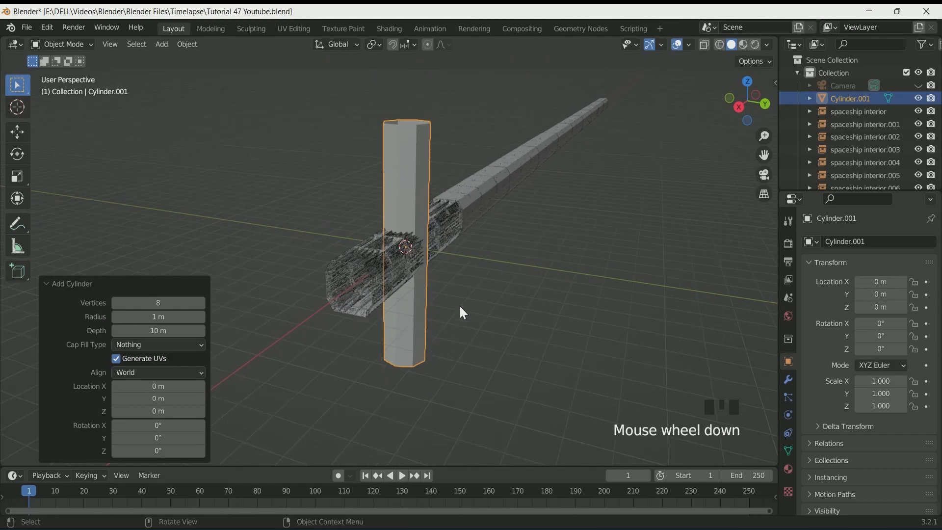
{"action": "middle_click_drag", "start_coordinate": [459, 304], "coordinate": [210, 337]}
{"action": "left_click", "coordinate": [185, 346]}
{"action": "left_click", "coordinate": [189, 358]}
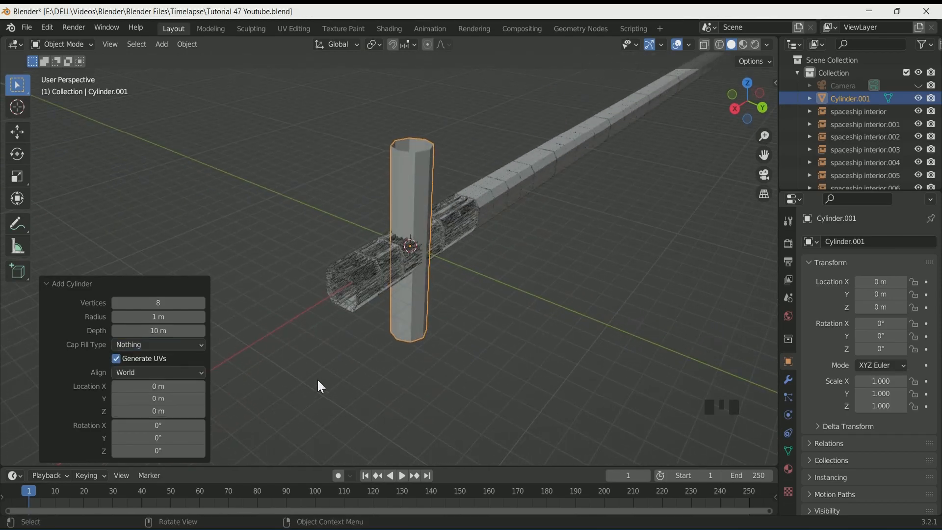
{"action": "mouse_move", "coordinate": [119, 314]}
{"action": "left_mouse_down"}
{"action": "mouse_move", "coordinate": [88, 314]}
{"action": "mouse_move", "coordinate": [123, 316]}
{"action": "left_mouse_up"}
{"action": "left_click", "coordinate": [160, 438]}
{"action": "type", "text": "9"}
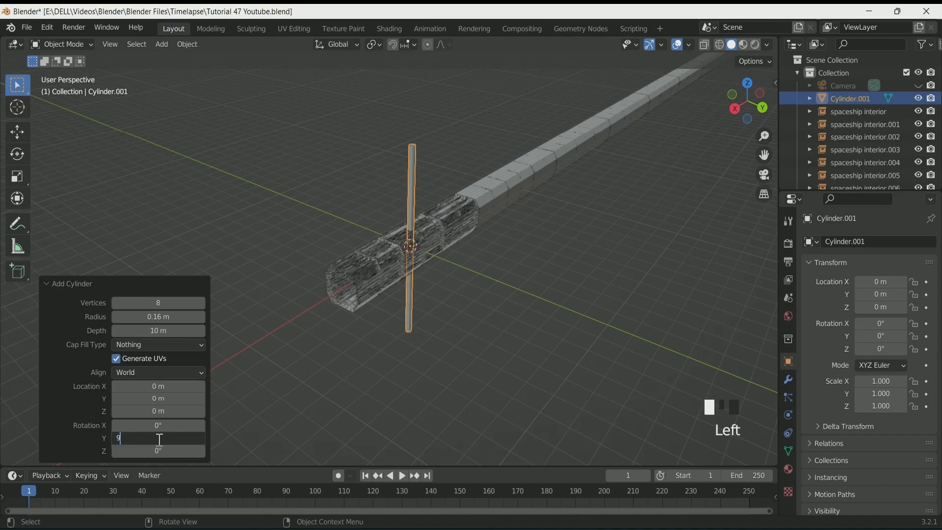
{"action": "type", "text": "0"}
{"action": "key", "text": "Return"}
Position the cylinder along the tunnel floor at Y -0.6 m and Z -0.8 m
{"action": "scroll", "coordinate": [347, 319], "scroll_direction": "up", "scroll_amount": 5}
{"action": "key", "text": "KP_0"}
{"action": "left_click_drag", "start_coordinate": [157, 315], "coordinate": [140, 317]}
{"action": "left_click_drag", "start_coordinate": [162, 411], "coordinate": [120, 398]}
{"action": "scroll", "coordinate": [383, 381], "scroll_direction": "up", "scroll_amount": 4}
{"action": "middle_click_drag", "start_coordinate": [382, 380], "coordinate": [652, 301]}
{"action": "left_click", "coordinate": [651, 301]}
{"action": "scroll", "coordinate": [287, 359], "scroll_direction": "down", "scroll_amount": 4}
{"action": "left_click", "coordinate": [904, 307]}
{"action": "left_click", "coordinate": [904, 307]}
{"action": "left_click", "coordinate": [904, 307]}
{"action": "left_click", "coordinate": [905, 307]}
{"action": "left_click", "coordinate": [904, 294]}
{"action": "left_click", "coordinate": [903, 294]}
{"action": "left_click", "coordinate": [902, 308]}
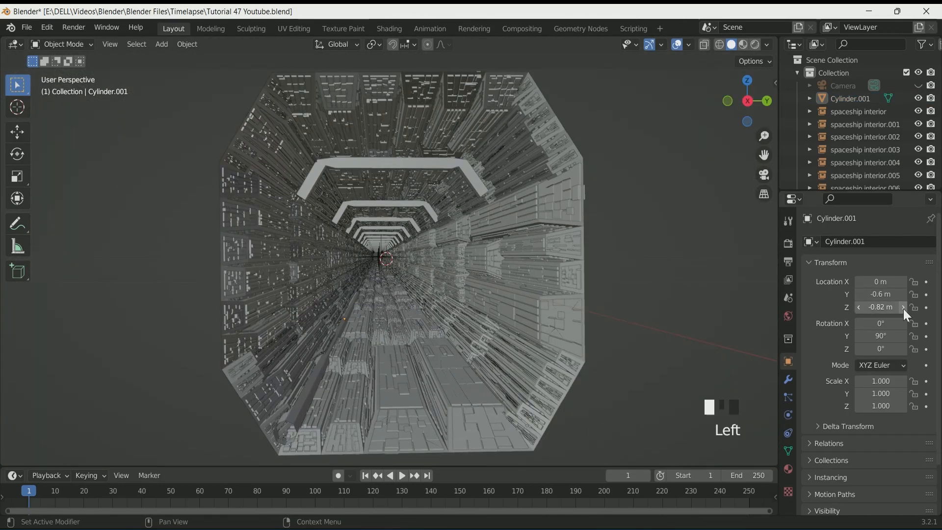
{"action": "left_click", "coordinate": [903, 307]}
{"action": "left_click", "coordinate": [858, 306]}
{"action": "scroll", "coordinate": [371, 369], "scroll_direction": "down", "scroll_amount": 2}
{"action": "scroll", "coordinate": [371, 370], "scroll_direction": "up", "scroll_amount": 2}
Duplicate the floor cylinder and place the copy on the opposite side at Y 0.6 m
{"action": "left_click", "coordinate": [323, 356]}
{"action": "scroll", "coordinate": [381, 365], "scroll_direction": "down", "scroll_amount": 2}
{"action": "mouse_move", "coordinate": [323, 356]}
{"action": "middle_mouse_down"}
{"action": "mouse_move", "coordinate": [457, 365]}
{"action": "mouse_move", "coordinate": [325, 364]}
{"action": "middle_mouse_up"}
{"action": "scroll", "coordinate": [457, 366], "scroll_direction": "down", "scroll_amount": 1}
{"action": "key", "text": "KP_0"}
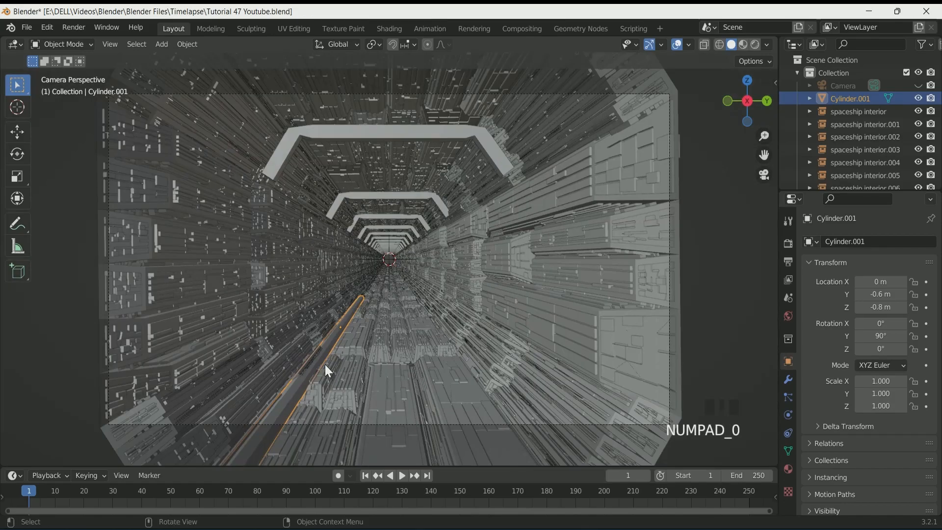
{"action": "scroll", "coordinate": [347, 366], "scroll_direction": "down", "scroll_amount": 2}
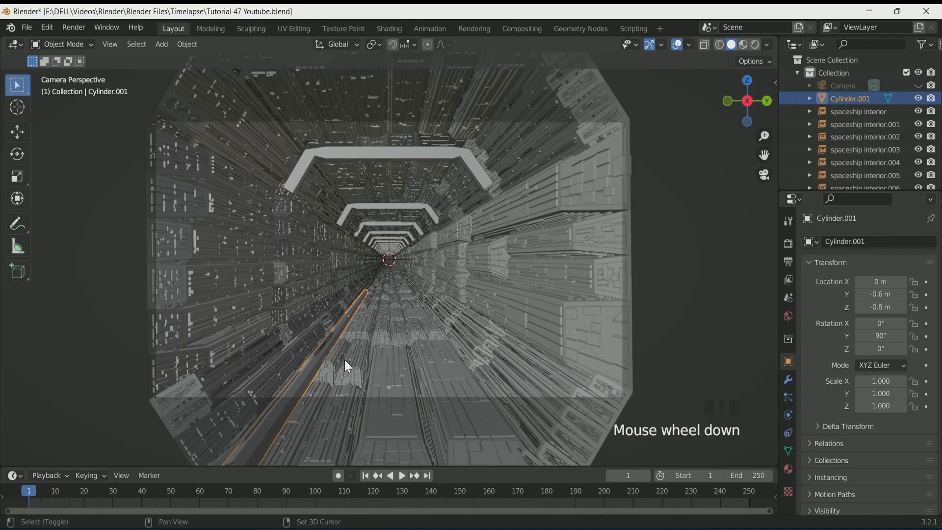
{"action": "key", "text": "shift+d"}
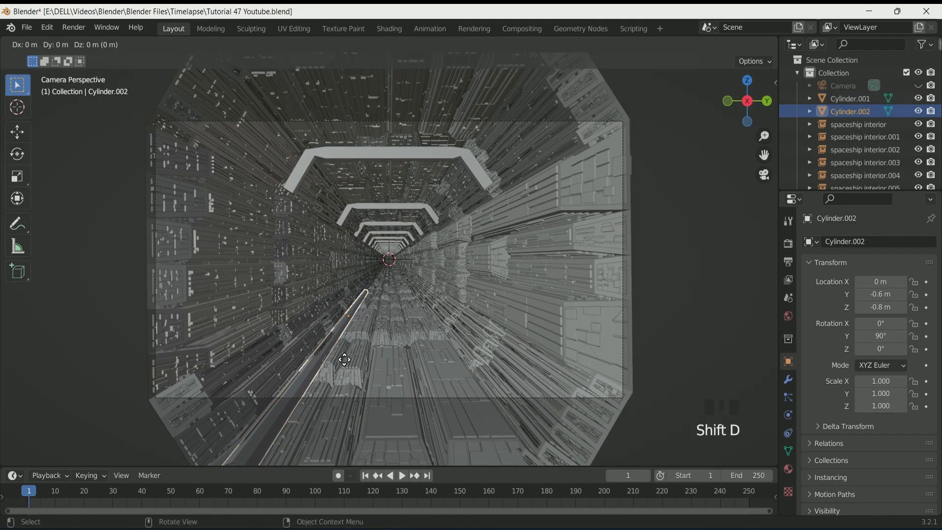
{"action": "key", "text": "y"}
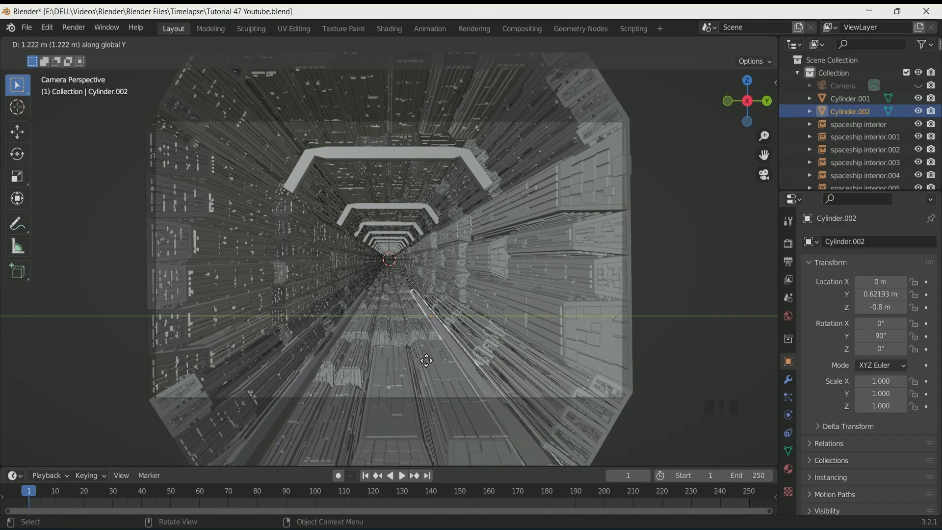
{"action": "left_click", "coordinate": [432, 362]}
{"action": "left_click", "coordinate": [322, 356]}
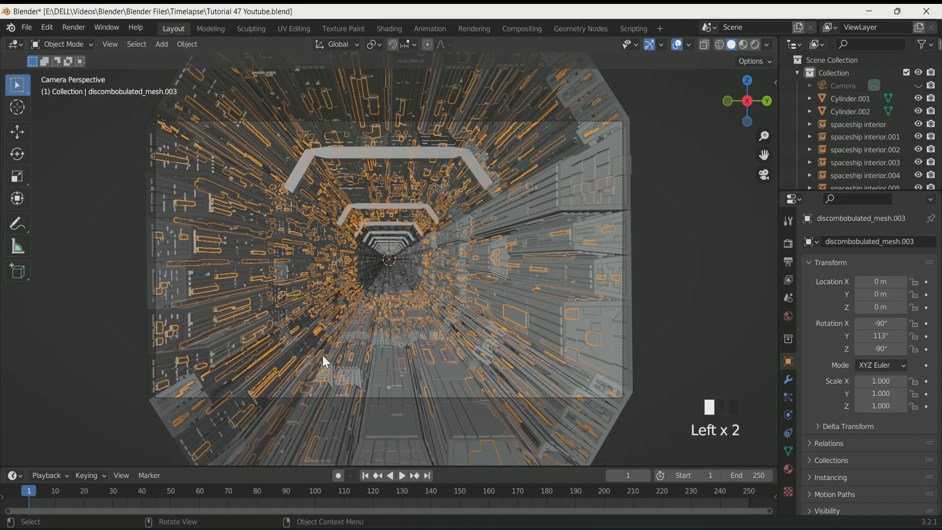
{"action": "left_click", "coordinate": [323, 356]}
{"action": "left_click", "coordinate": [857, 114]}
{"action": "left_click", "coordinate": [887, 298]}
{"action": "type", "text": "0.6"}
{"action": "key", "text": "Return"}
Select both floor cylinders and move them into the spaceship interior collection
{"action": "left_click", "coordinate": [725, 265]}
{"action": "scroll", "coordinate": [533, 296], "scroll_direction": "down", "scroll_amount": 1}
{"action": "scroll", "coordinate": [532, 296], "scroll_direction": "up", "scroll_amount": 1}
{"action": "key", "text": "KP_0"}
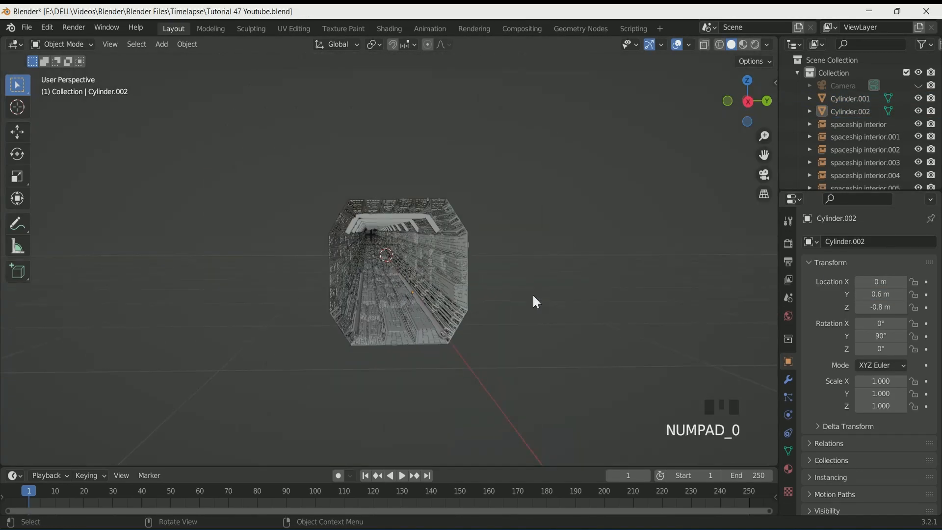
{"action": "key", "text": "KP_0"}
{"action": "scroll", "coordinate": [480, 311], "scroll_direction": "up", "scroll_amount": 1}
{"action": "scroll", "coordinate": [479, 310], "scroll_direction": "up", "scroll_amount": 1}
{"action": "left_click", "coordinate": [449, 340]}
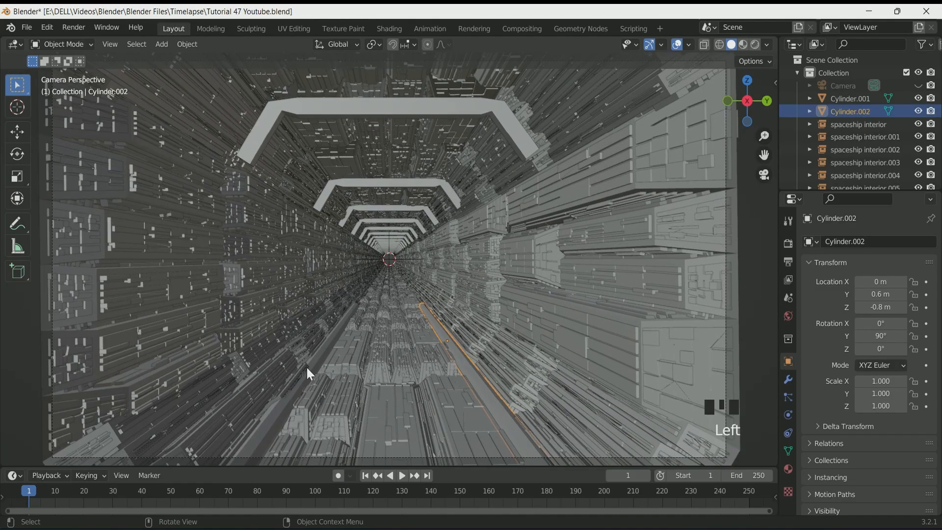
{"action": "left_click", "coordinate": [310, 378], "text": "shift"}
{"action": "key", "text": "m"}
{"action": "left_click", "coordinate": [385, 364]}
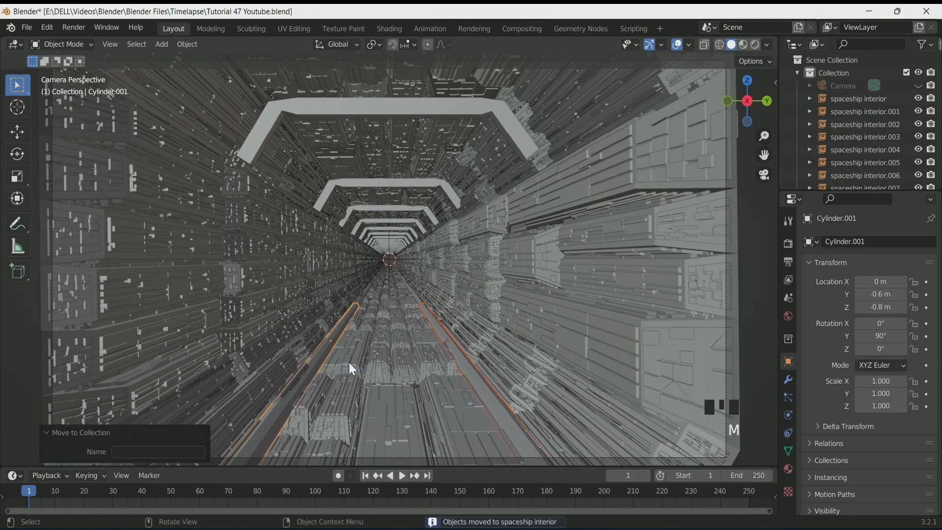
Give the right floor cylinder a new Emission material named Bottom light with strength 5
{"action": "scroll", "coordinate": [415, 296], "scroll_direction": "up", "scroll_amount": 8}
{"action": "scroll", "coordinate": [453, 351], "scroll_direction": "up", "scroll_amount": 5}
{"action": "scroll", "coordinate": [452, 352], "scroll_direction": "down", "scroll_amount": 17}
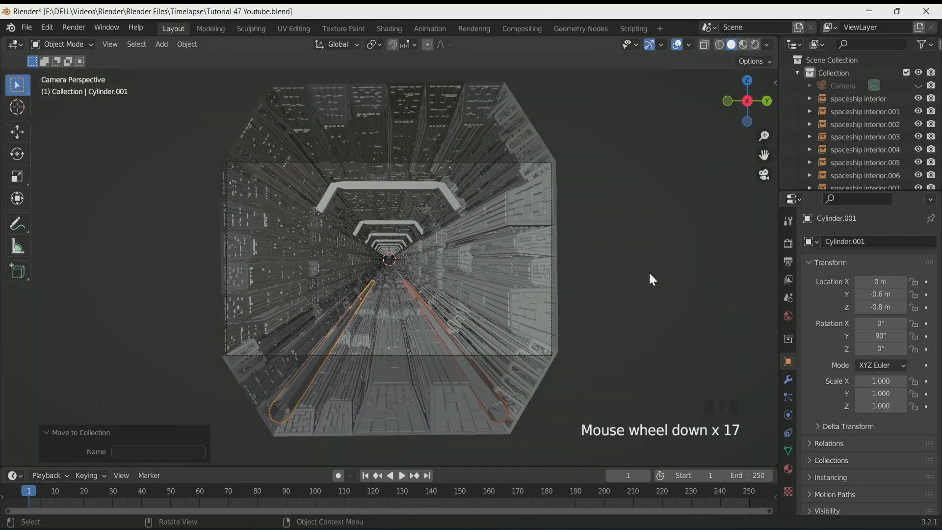
{"action": "left_click", "coordinate": [649, 271]}
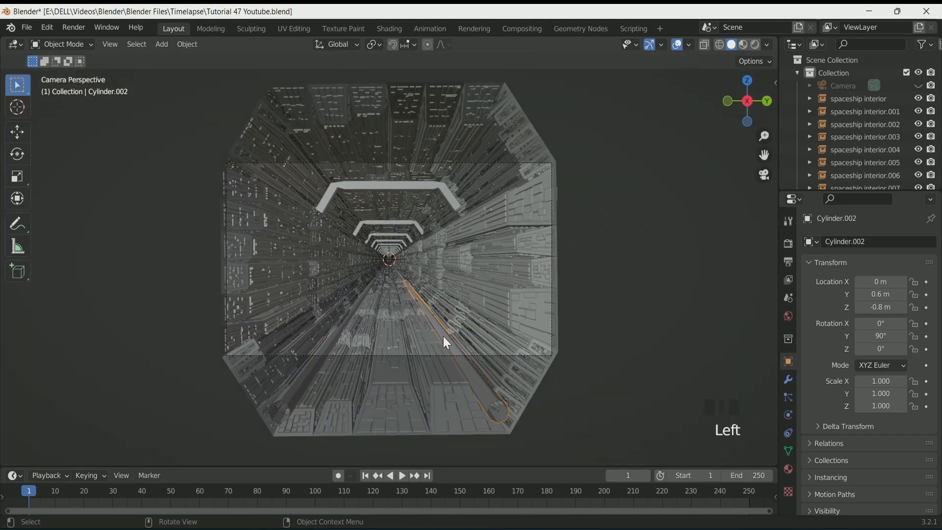
{"action": "left_click", "coordinate": [788, 469]}
{"action": "left_click", "coordinate": [871, 295]}
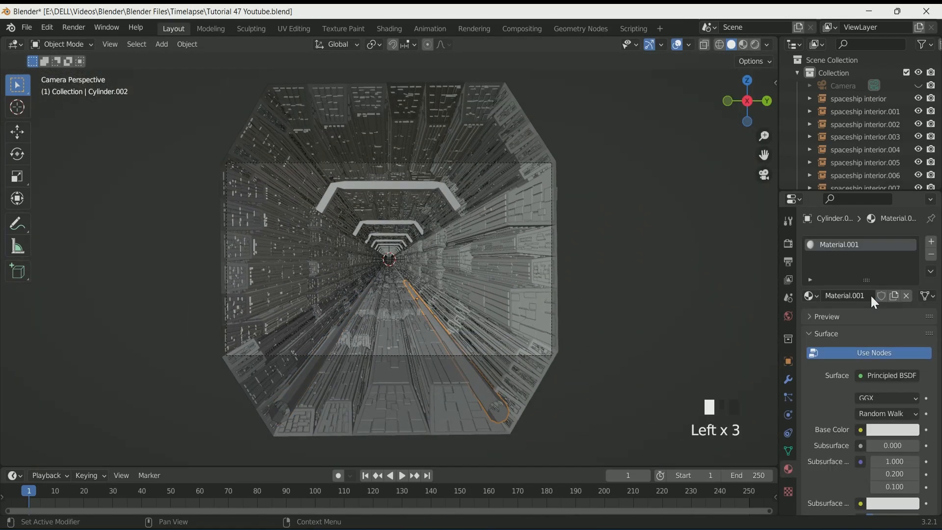
{"action": "left_click", "coordinate": [889, 377]}
{"action": "left_click", "coordinate": [785, 124]}
{"action": "left_click", "coordinate": [864, 295]}
{"action": "type", "text": "Bottom light"}
{"action": "key", "text": "Return"}
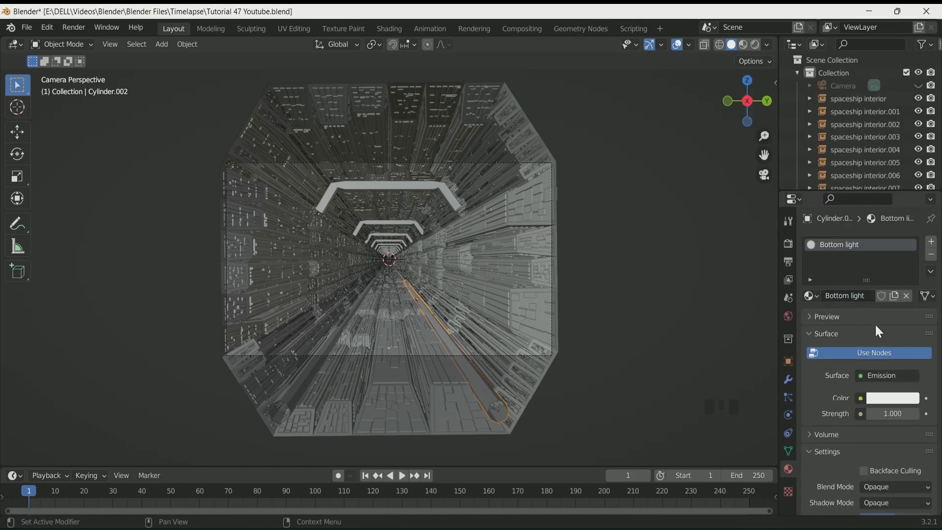
{"action": "left_click", "coordinate": [896, 414]}
{"action": "type", "text": "5"}
{"action": "key", "text": "Return"}
Assign the Bottom light material to the left floor cylinder
{"action": "left_click", "coordinate": [328, 343]}
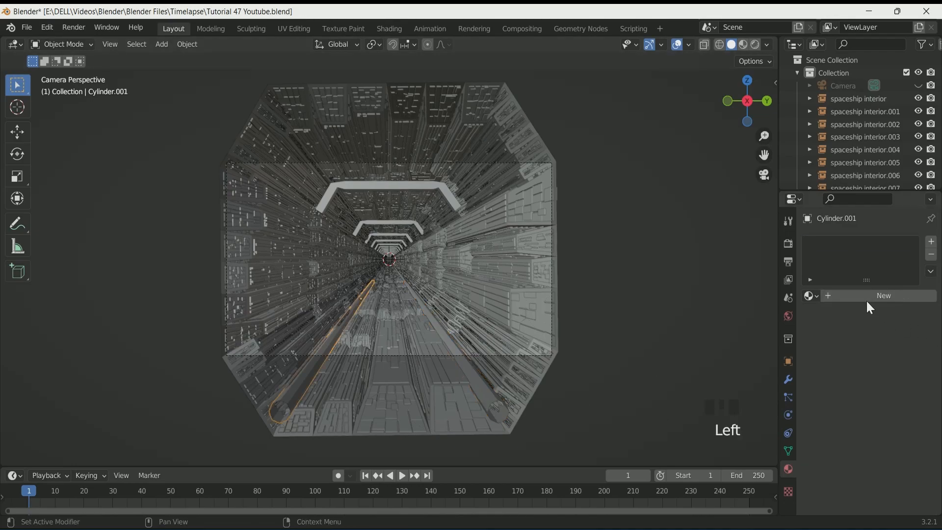
{"action": "left_click", "coordinate": [811, 295]}
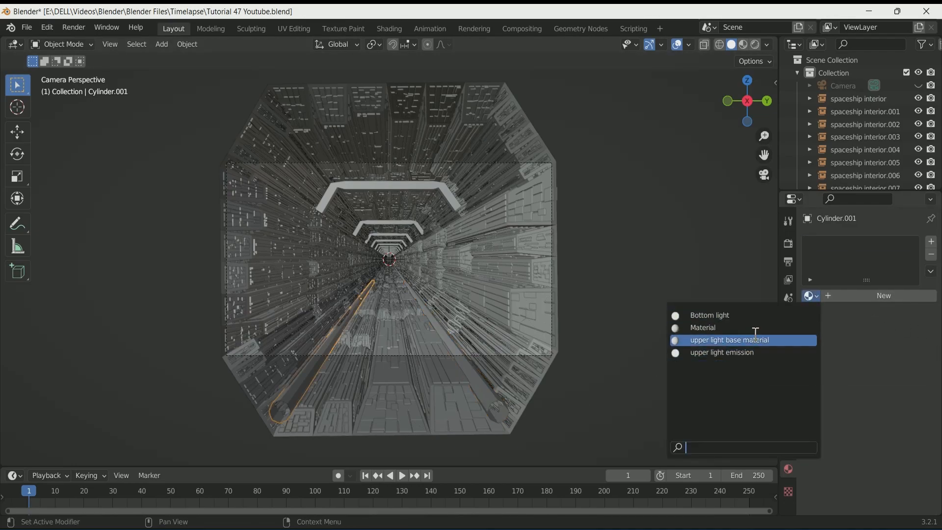
{"action": "left_click", "coordinate": [710, 315]}
Preview the scene in rendered shading and set the world background colour to black
{"action": "left_click", "coordinate": [755, 44]}
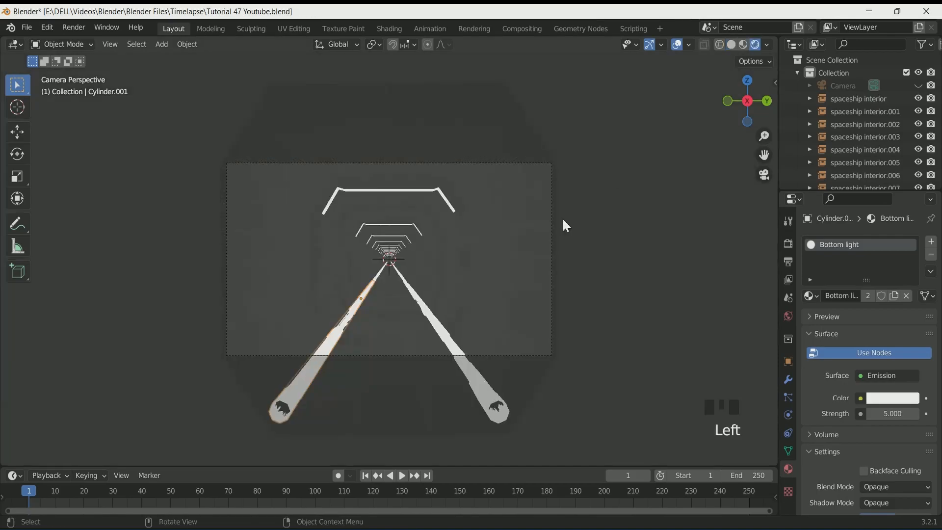
{"action": "scroll", "coordinate": [465, 289], "scroll_direction": "up", "scroll_amount": 19}
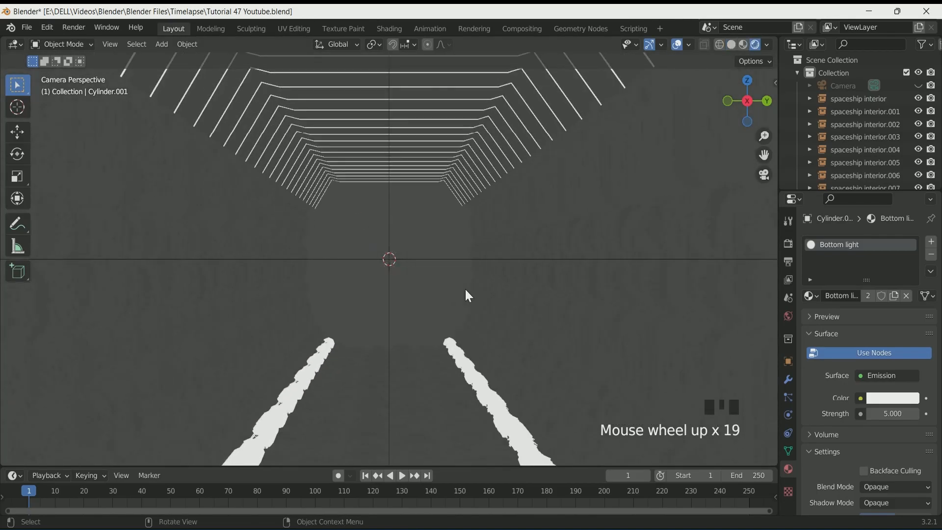
{"action": "scroll", "coordinate": [466, 291], "scroll_direction": "down", "scroll_amount": 20}
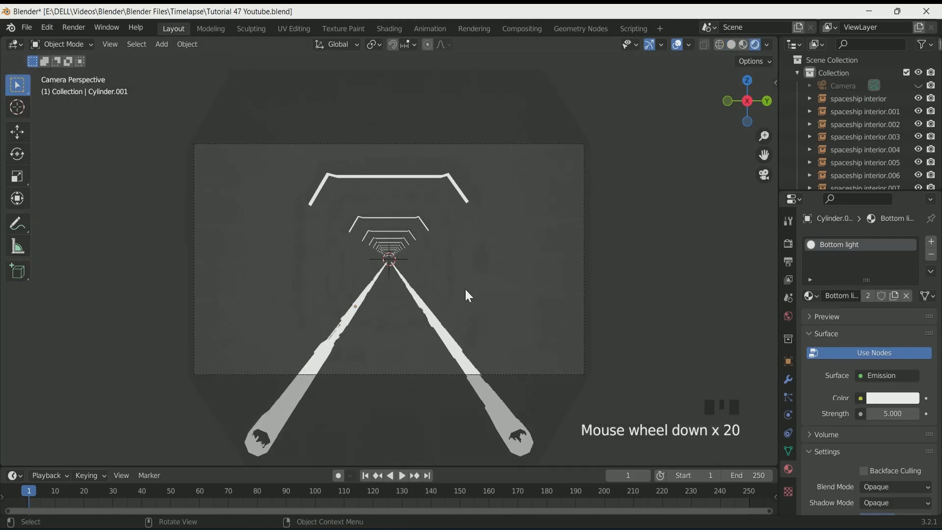
{"action": "left_click", "coordinate": [588, 364]}
{"action": "left_click", "coordinate": [788, 316]}
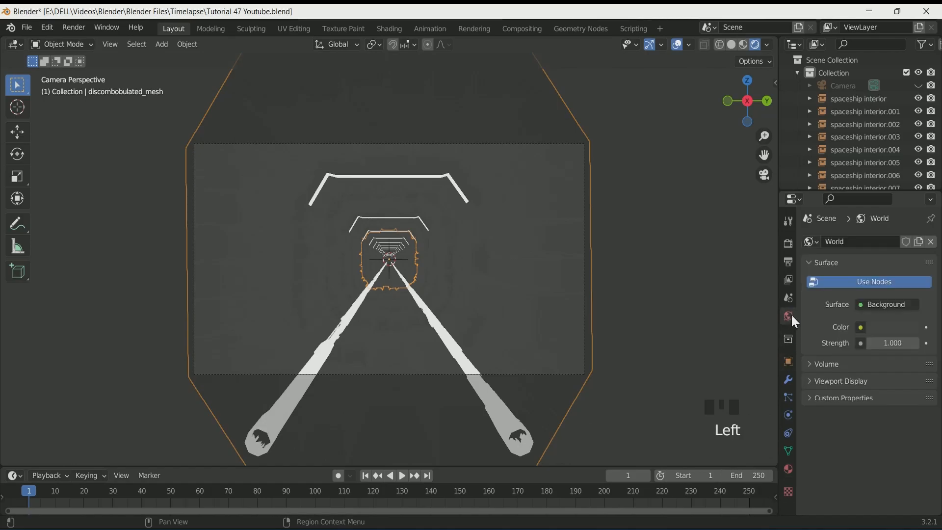
{"action": "left_click", "coordinate": [893, 328]}
{"action": "left_click_drag", "start_coordinate": [912, 147], "coordinate": [913, 235]}
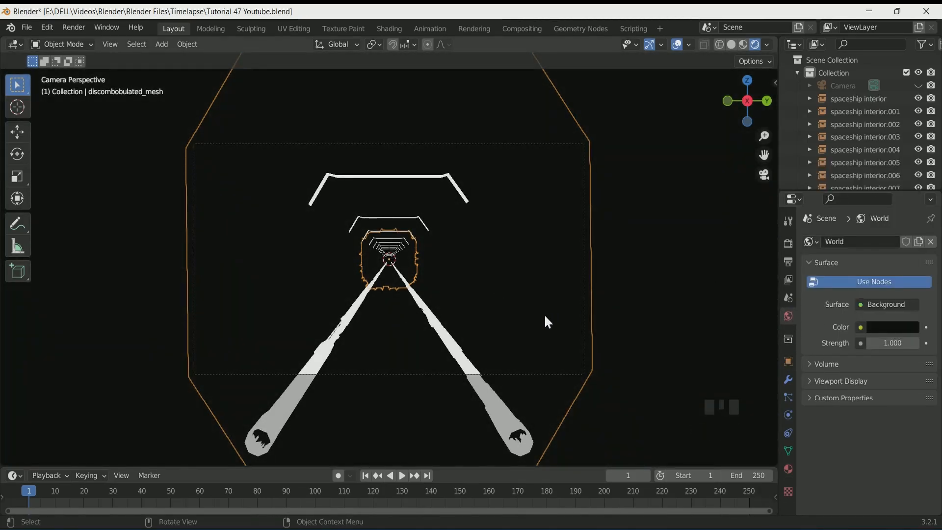
Add a point light inside the tunnel and view it through the camera in rendered shading
{"action": "left_click", "coordinate": [731, 44]}
{"action": "middle_click_drag", "start_coordinate": [549, 187], "coordinate": [493, 217]}
{"action": "key", "text": "shift+a"}
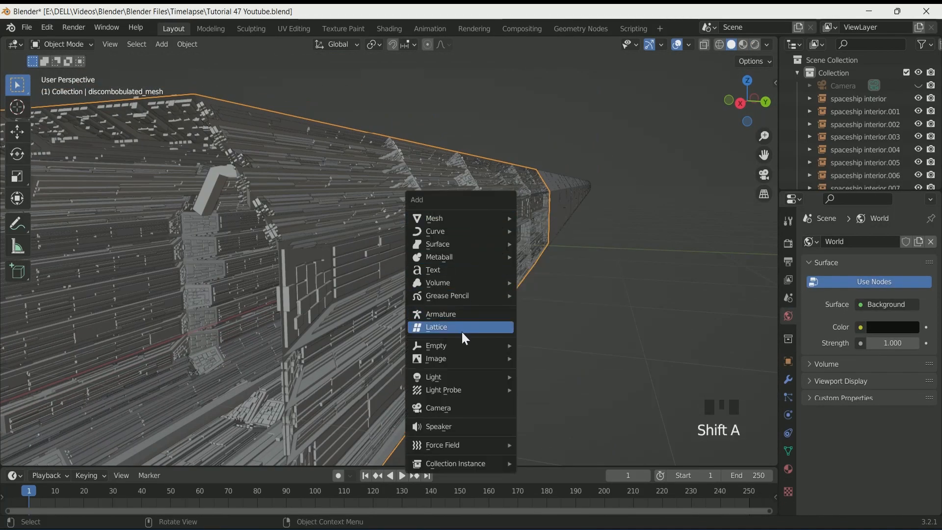
{"action": "mouse_move", "coordinate": [452, 380]}
{"action": "left_click", "coordinate": [547, 377]}
{"action": "scroll", "coordinate": [502, 346], "scroll_direction": "down", "scroll_amount": 2}
{"action": "middle_click_drag", "start_coordinate": [502, 345], "coordinate": [531, 337]}
{"action": "key", "text": "KP_0"}
{"action": "left_click", "coordinate": [756, 45]}
{"action": "scroll", "coordinate": [471, 288], "scroll_direction": "up", "scroll_amount": 2}
{"action": "scroll", "coordinate": [471, 288], "scroll_direction": "down", "scroll_amount": 1}
{"action": "left_click", "coordinate": [789, 362]}
{"action": "mouse_move", "coordinate": [883, 296]}
{"action": "left_mouse_down"}
{"action": "mouse_move", "coordinate": [874, 282]}
{"action": "mouse_move", "coordinate": [805, 283]}
{"action": "mouse_move", "coordinate": [940, 283]}
{"action": "left_mouse_up"}
{"action": "key", "text": "ctrl+z"}
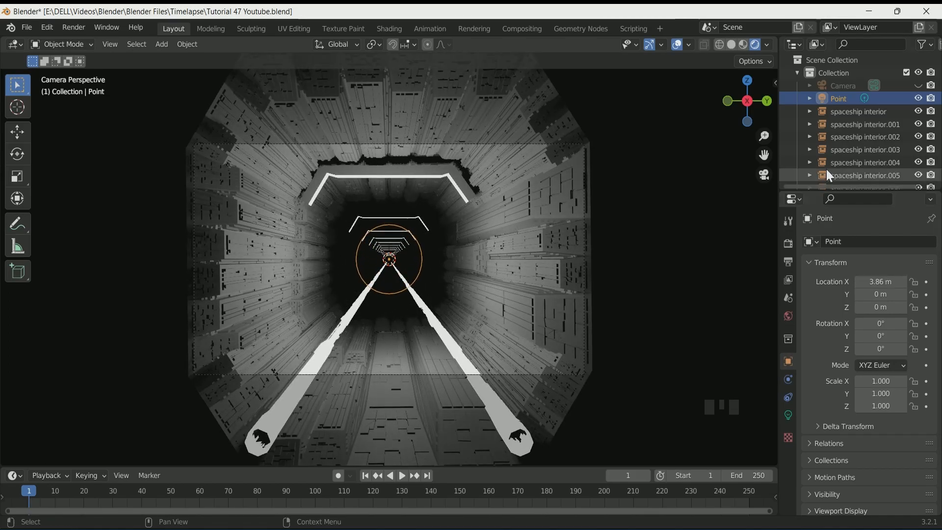
Set the camera's viewport passepartout to 1.000
{"action": "left_click", "coordinate": [875, 85]}
{"action": "left_click", "coordinate": [876, 87]}
{"action": "left_click", "coordinate": [789, 415]}
{"action": "scroll", "coordinate": [852, 466], "scroll_direction": "down", "scroll_amount": 6}
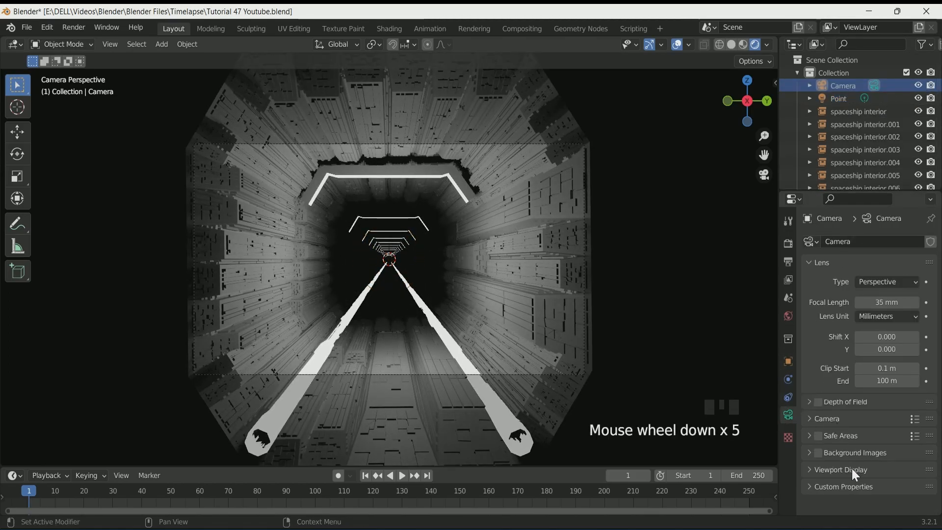
{"action": "left_click_drag", "start_coordinate": [878, 470], "coordinate": [917, 470]}
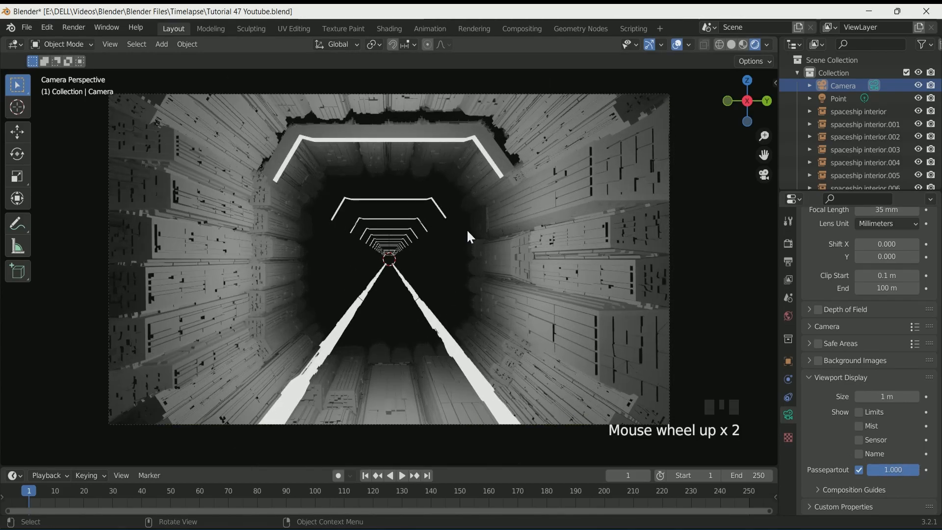
Move the first point light to about 4 m on X and set its radius to 1.14 m
{"action": "left_click", "coordinate": [836, 100]}
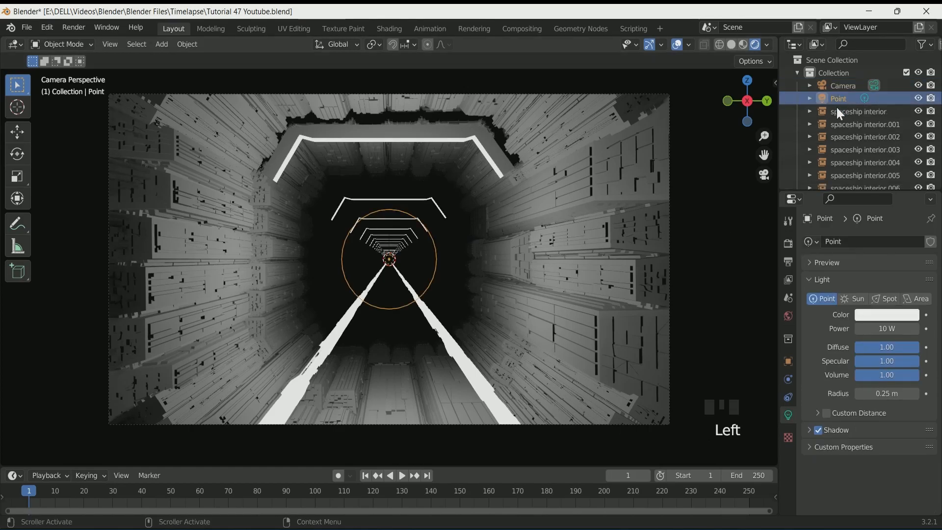
{"action": "left_click", "coordinate": [789, 361]}
{"action": "left_click_drag", "start_coordinate": [886, 284], "coordinate": [903, 283]}
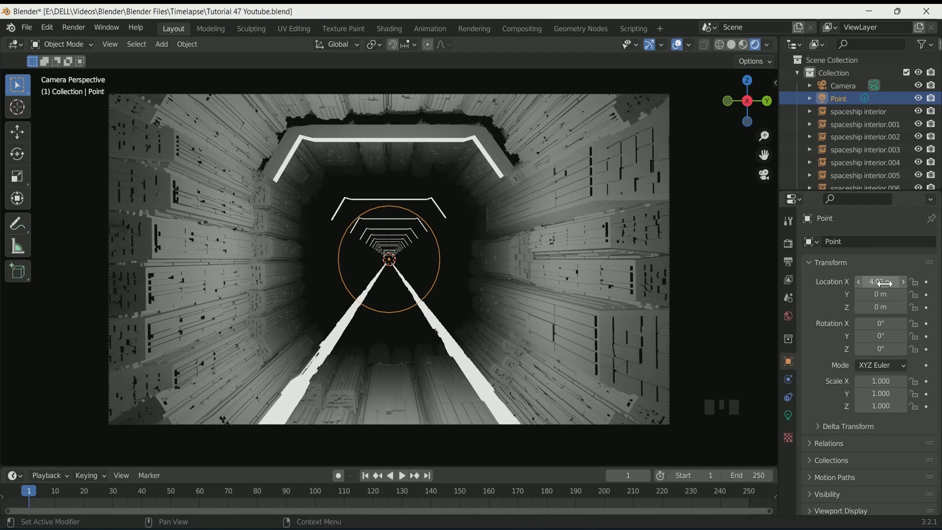
{"action": "left_click", "coordinate": [788, 417]}
{"action": "mouse_move", "coordinate": [883, 394]}
{"action": "left_mouse_down"}
{"action": "mouse_move", "coordinate": [938, 394]}
{"action": "mouse_move", "coordinate": [898, 394]}
{"action": "left_mouse_up"}
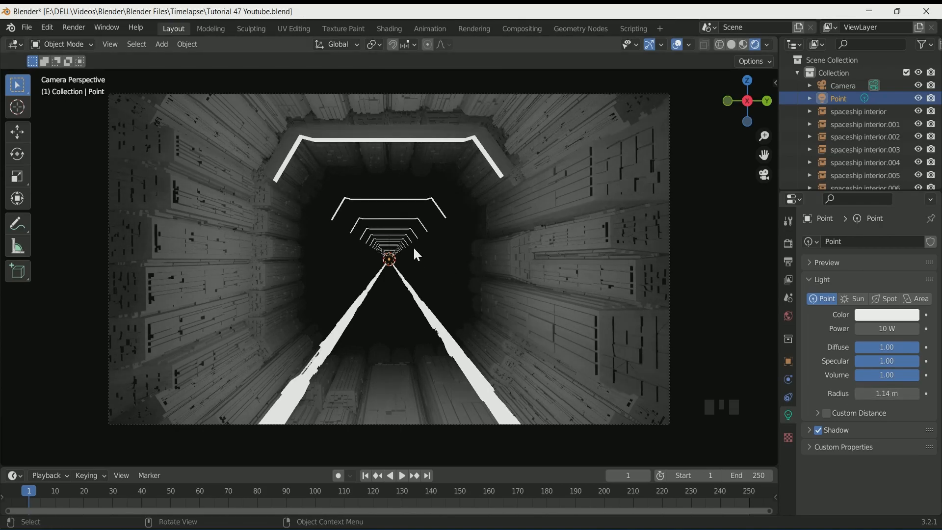
Add a second point light at the world origin
{"action": "left_click", "coordinate": [788, 361]}
{"action": "left_click", "coordinate": [861, 287]}
{"action": "left_click", "coordinate": [861, 287]}
{"action": "left_click", "coordinate": [861, 287]}
{"action": "left_click", "coordinate": [861, 287]}
{"action": "left_click", "coordinate": [861, 287]}
{"action": "key", "text": "shift+a"}
{"action": "mouse_move", "coordinate": [453, 275]}
{"action": "left_click", "coordinate": [501, 274]}
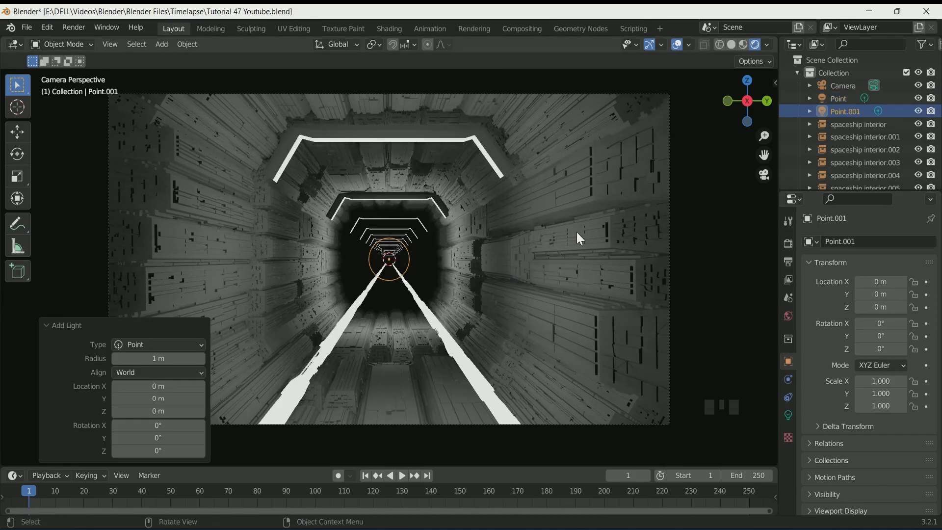
Set the second point light's radius to 1.13 m
{"action": "left_click", "coordinate": [788, 414]}
{"action": "left_click", "coordinate": [859, 394]}
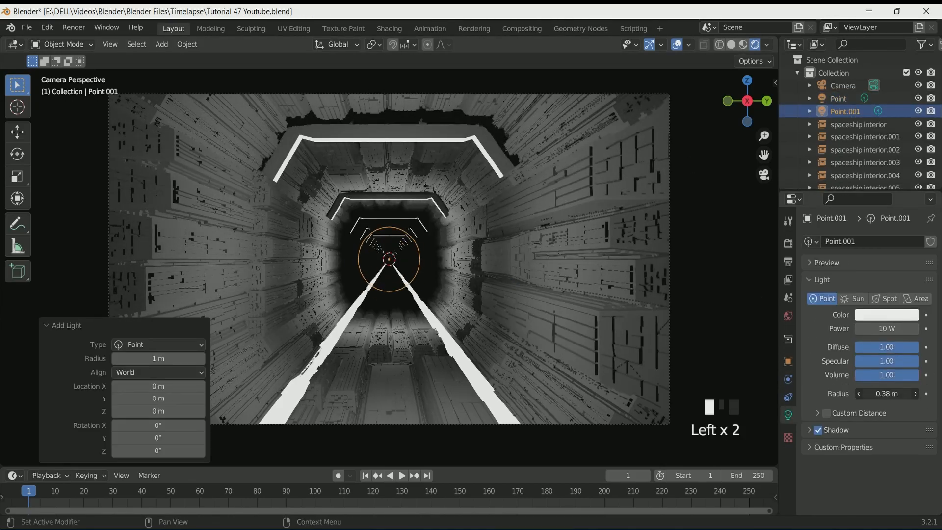
{"action": "left_click_drag", "start_coordinate": [885, 394], "coordinate": [884, 395]}
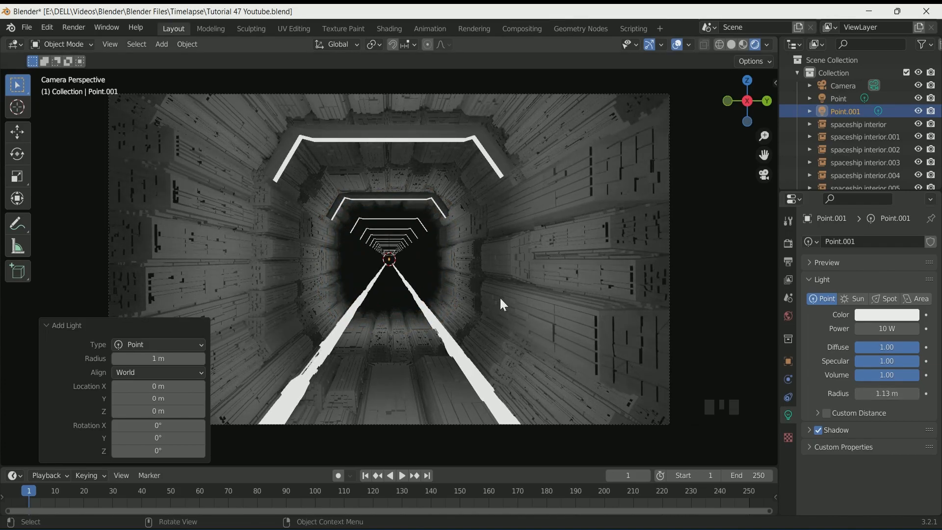
Set the second point light's X location to -5 m
{"action": "left_click", "coordinate": [788, 362]}
{"action": "scroll", "coordinate": [470, 254], "scroll_direction": "down", "scroll_amount": 4}
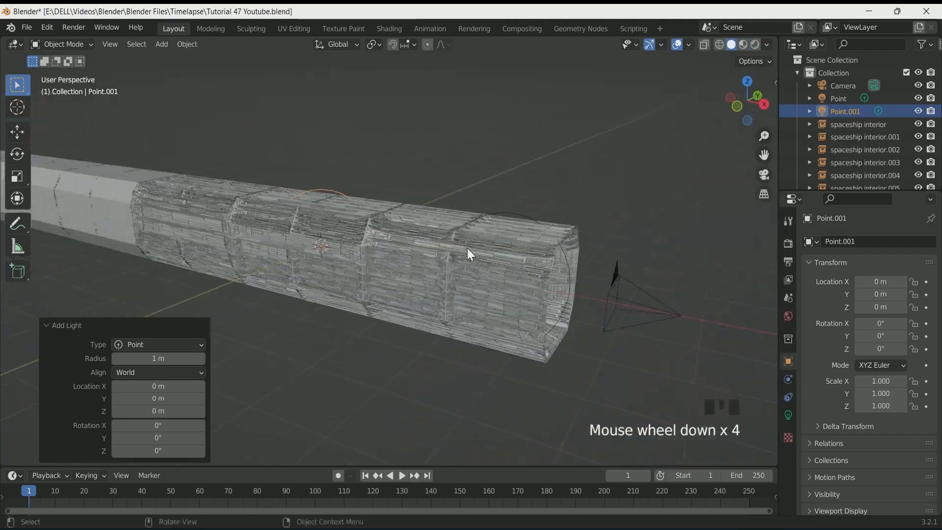
{"action": "mouse_move", "coordinate": [878, 283]}
{"action": "left_mouse_down"}
{"action": "mouse_move", "coordinate": [854, 282]}
{"action": "mouse_move", "coordinate": [878, 284]}
{"action": "left_mouse_up"}
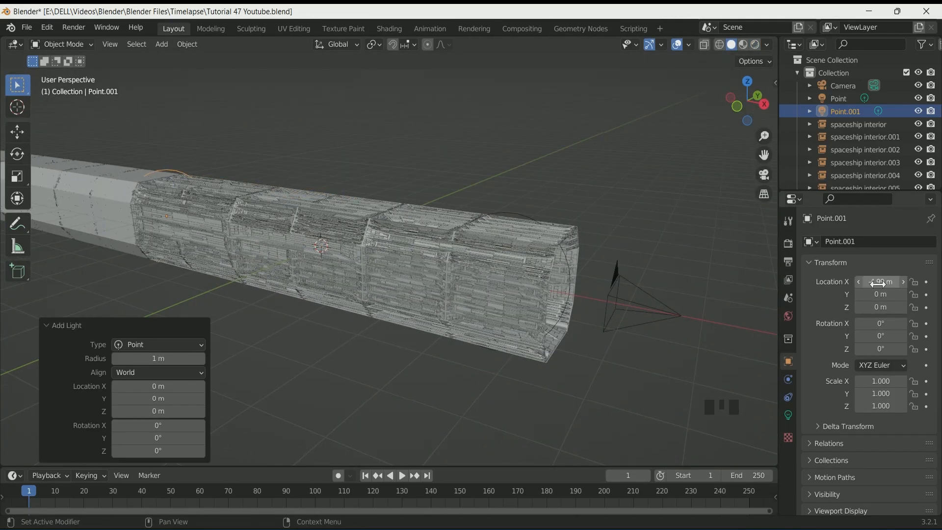
{"action": "type", "text": "-5"}
{"action": "key", "text": "Return"}
{"action": "middle_click_drag", "start_coordinate": [483, 343], "coordinate": [530, 353]}
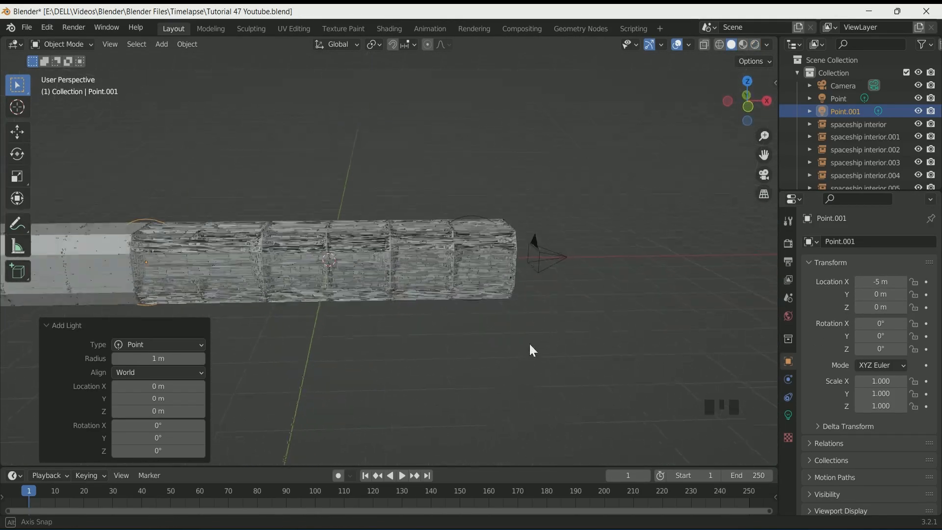
Move the second point light into the spaceship interior collection
{"action": "key", "text": "KP_0"}
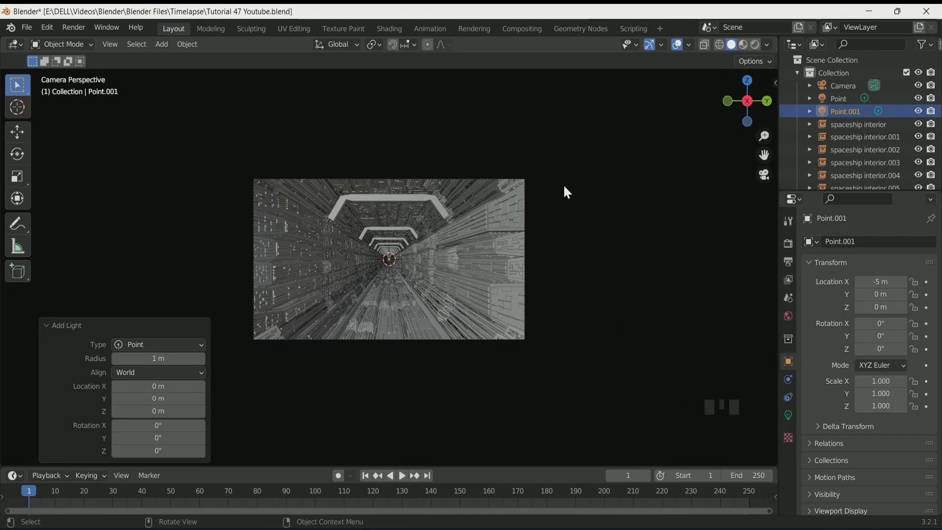
{"action": "left_click", "coordinate": [755, 44]}
{"action": "scroll", "coordinate": [499, 291], "scroll_direction": "down", "scroll_amount": 1}
{"action": "scroll", "coordinate": [499, 291], "scroll_direction": "up", "scroll_amount": 2}
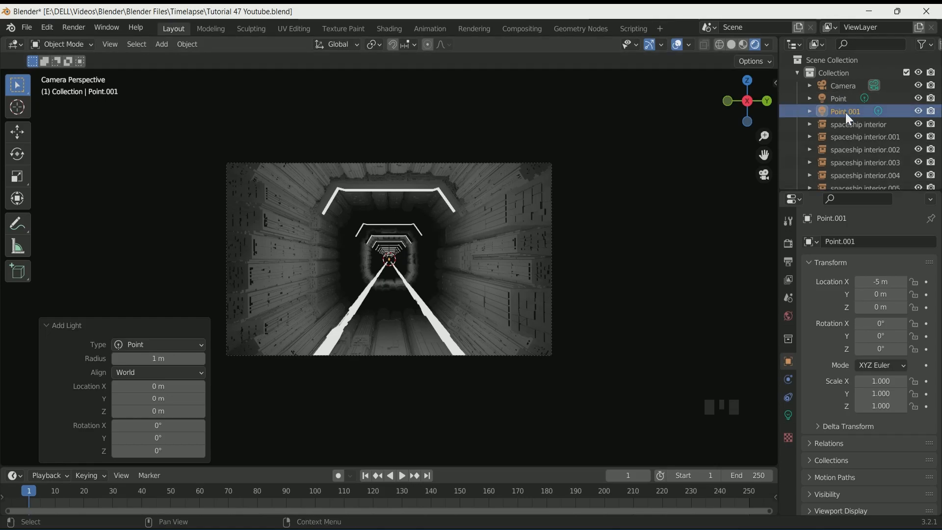
{"action": "key", "text": "m"}
{"action": "left_click", "coordinate": [399, 259]}
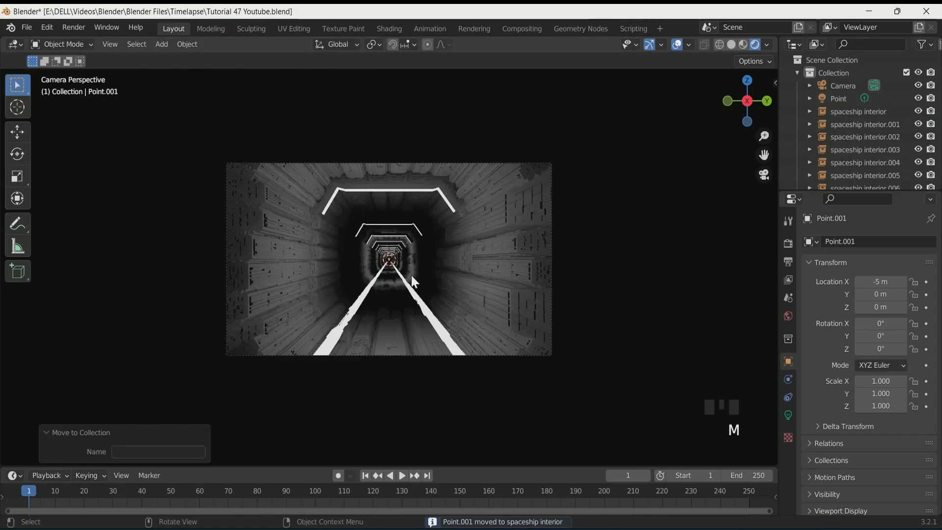
Parent the first point light to the camera
{"action": "scroll", "coordinate": [412, 276], "scroll_direction": "up", "scroll_amount": 12}
{"action": "scroll", "coordinate": [411, 276], "scroll_direction": "down", "scroll_amount": 10}
{"action": "scroll", "coordinate": [411, 276], "scroll_direction": "up", "scroll_amount": 2}
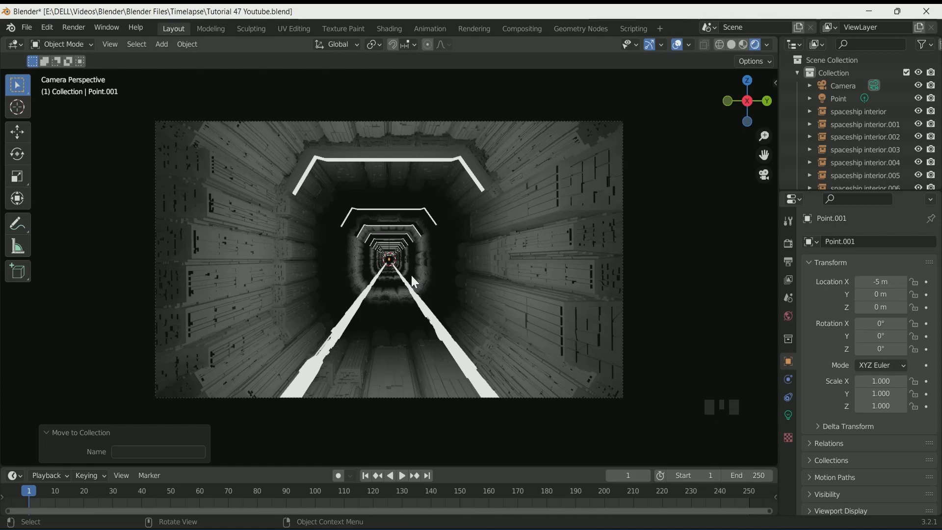
{"action": "scroll", "coordinate": [859, 140], "scroll_direction": "down", "scroll_amount": 3}
{"action": "scroll", "coordinate": [797, 111], "scroll_direction": "up", "scroll_amount": 4}
{"action": "left_click", "coordinate": [567, 129]}
{"action": "left_click", "coordinate": [837, 98], "text": "shift"}
{"action": "scroll", "coordinate": [843, 169], "scroll_direction": "down", "scroll_amount": 3}
{"action": "scroll", "coordinate": [843, 170], "scroll_direction": "up", "scroll_amount": 3}
{"action": "key", "text": "ctrl+p"}
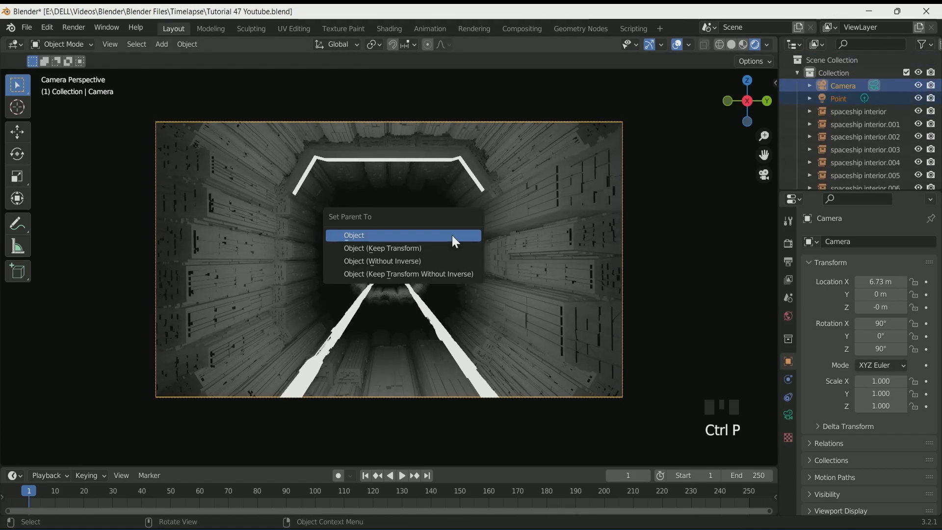
{"action": "left_click", "coordinate": [455, 236]}
Try sliding the camera's X location twice, undoing each attempt
{"action": "left_click_drag", "start_coordinate": [881, 282], "coordinate": [211, 282]}
{"action": "key", "text": "ctrl+z"}
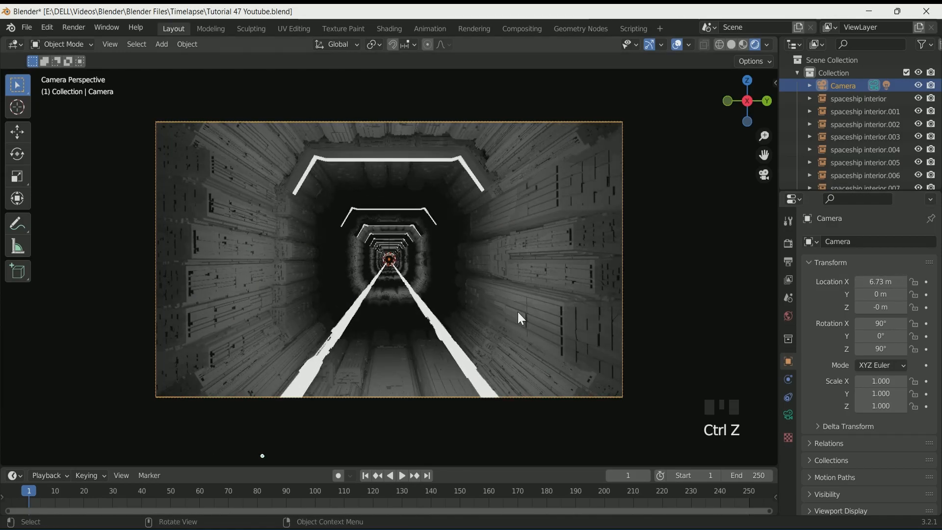
{"action": "middle_click_drag", "start_coordinate": [508, 317], "coordinate": [586, 366]}
{"action": "left_click_drag", "start_coordinate": [881, 282], "coordinate": [914, 281]}
{"action": "key", "text": "ctrl+z"}
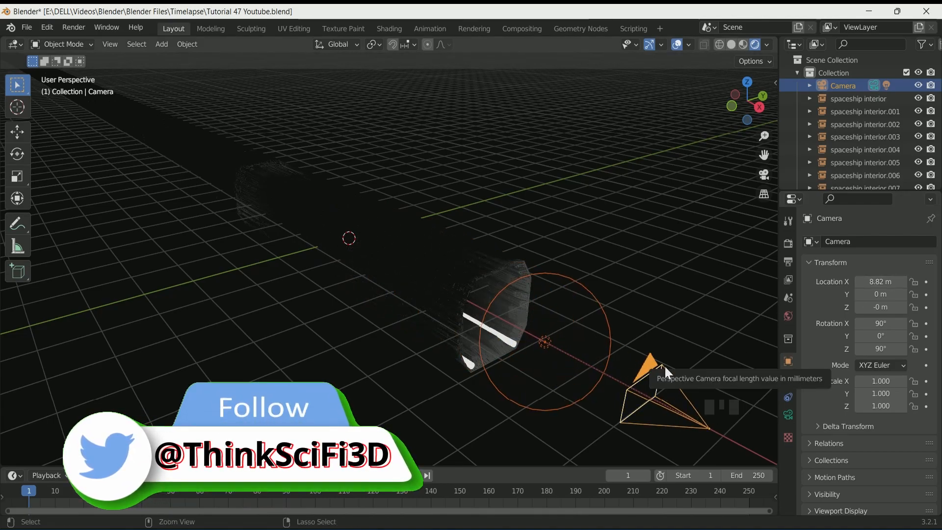
Keyframe the camera's X location at frame 1 and at 5 m on frame 25
{"action": "scroll", "coordinate": [540, 331], "scroll_direction": "up", "scroll_amount": 2}
{"action": "key", "text": "KP_0"}
{"action": "left_click_drag", "start_coordinate": [515, 468], "coordinate": [515, 456]}
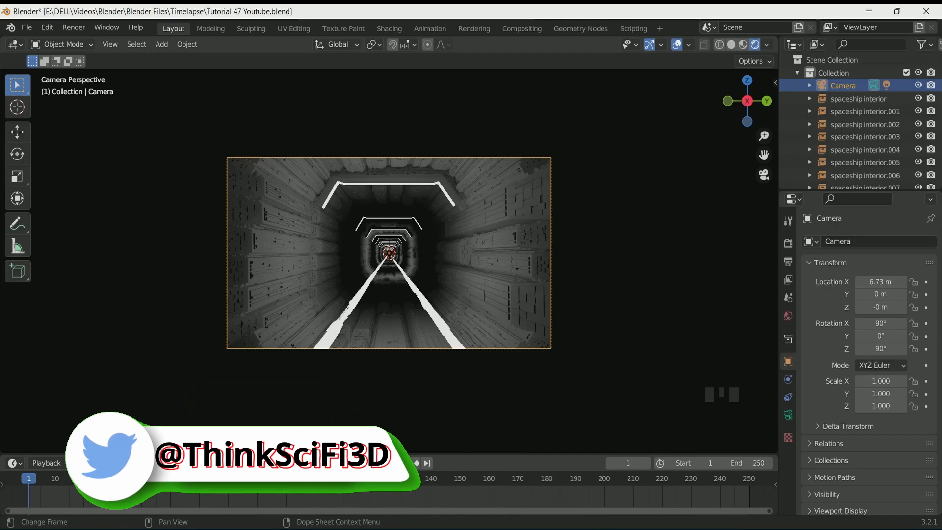
{"action": "left_click", "coordinate": [927, 284]}
{"action": "left_click", "coordinate": [99, 491]}
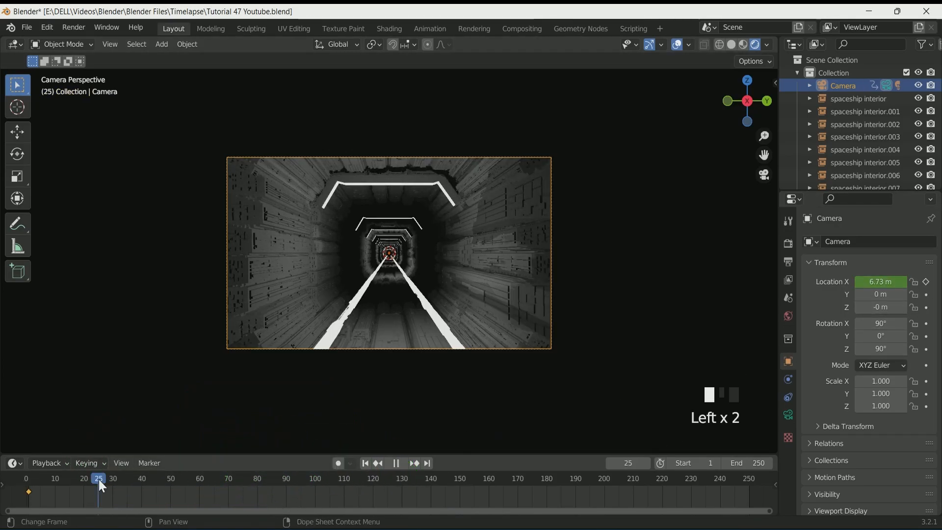
{"action": "left_click_drag", "start_coordinate": [886, 282], "coordinate": [863, 283]}
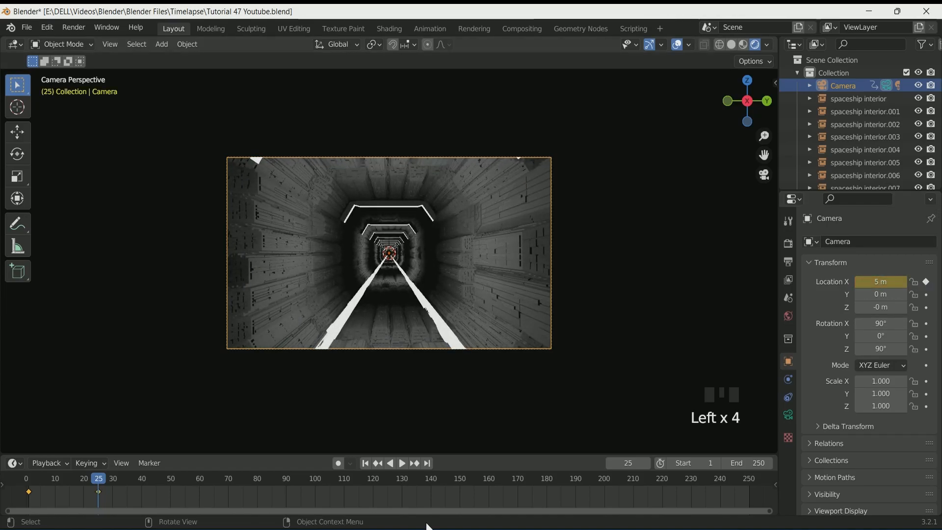
Move the camera far along negative X on the last frame and keyframe its location
{"action": "left_click", "coordinate": [426, 462]}
{"action": "left_click_drag", "start_coordinate": [880, 282], "coordinate": [780, 281]}
{"action": "left_click", "coordinate": [926, 282]}
Play the camera animation from the start to preview it
{"action": "left_click", "coordinate": [365, 463]}
{"action": "key", "text": "space"}
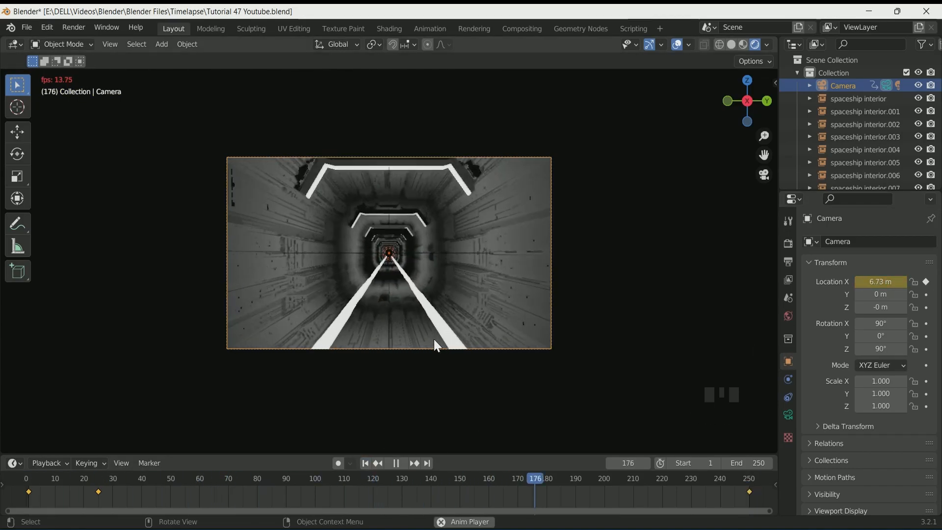
{"action": "key", "text": "space"}
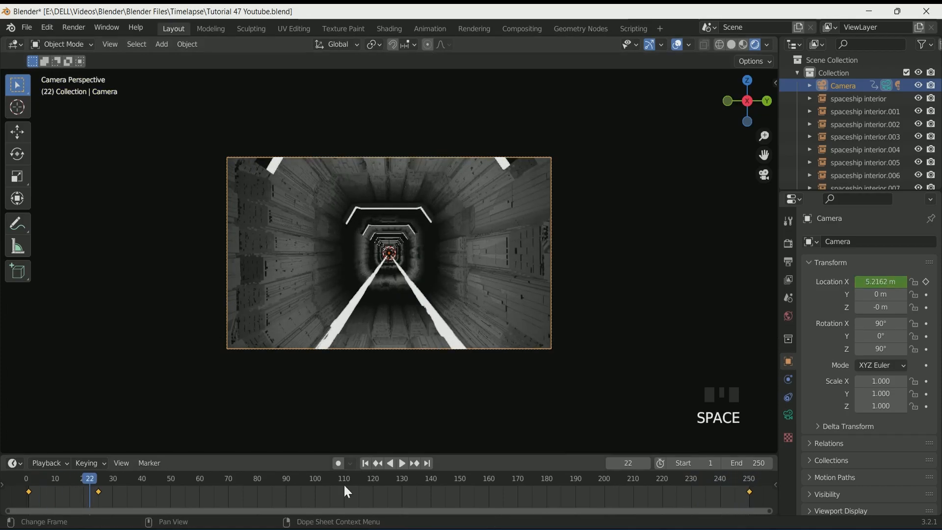
Keyframe the camera's 35 mm focal length at frame 100
{"action": "left_click", "coordinate": [316, 480]}
{"action": "left_click", "coordinate": [788, 416]}
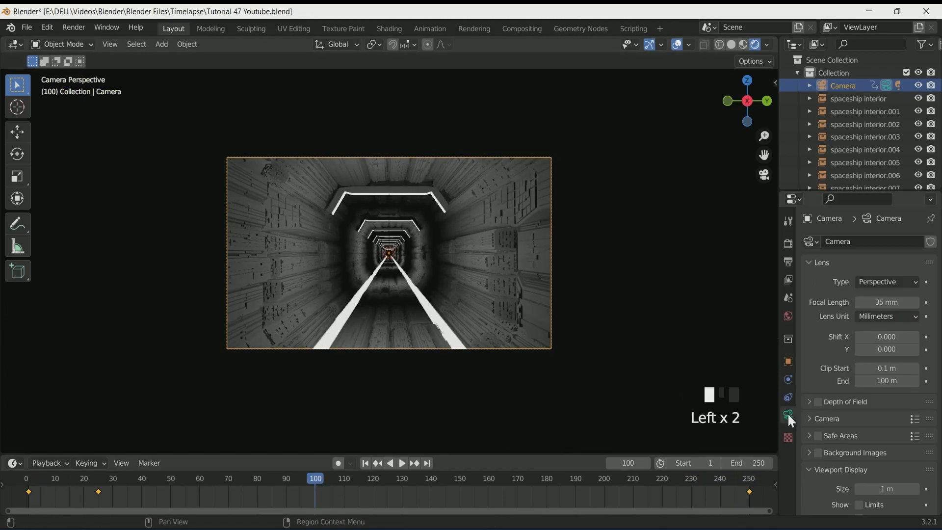
{"action": "left_click", "coordinate": [927, 303]}
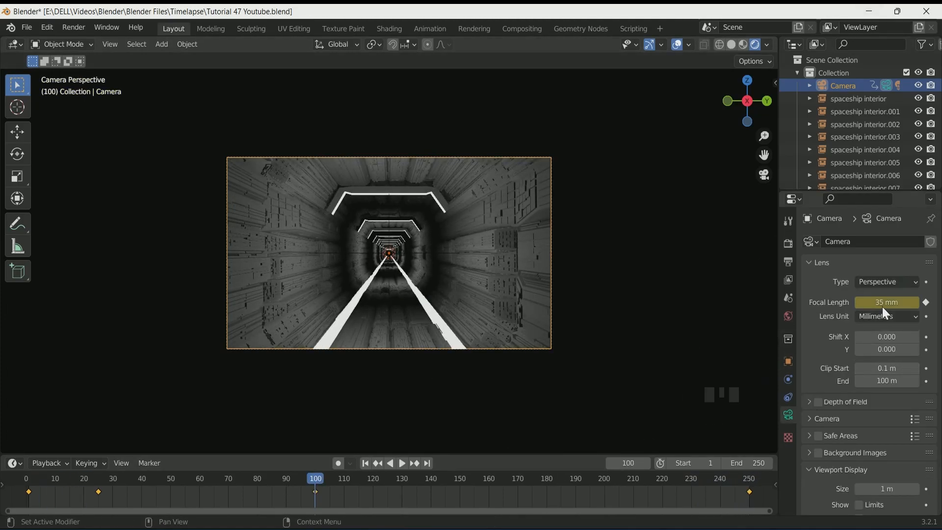
Set the camera's focal length to 146 mm at frame 125 and keyframe it
{"action": "left_click_drag", "start_coordinate": [373, 477], "coordinate": [388, 480]}
{"action": "left_click_drag", "start_coordinate": [878, 302], "coordinate": [930, 301]}
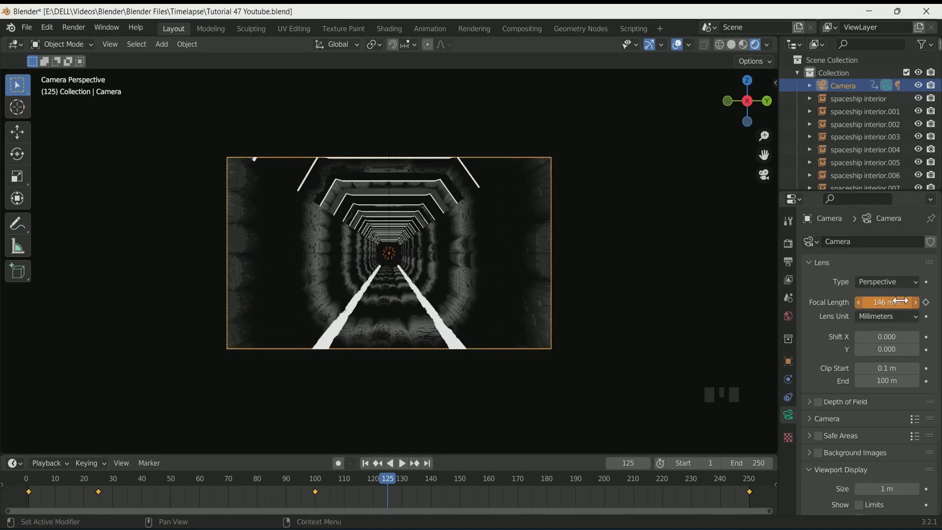
{"action": "left_click", "coordinate": [925, 302]}
Play the animation from the start to preview the focal length change
{"action": "left_click", "coordinate": [365, 464]}
{"action": "key", "text": "space"}
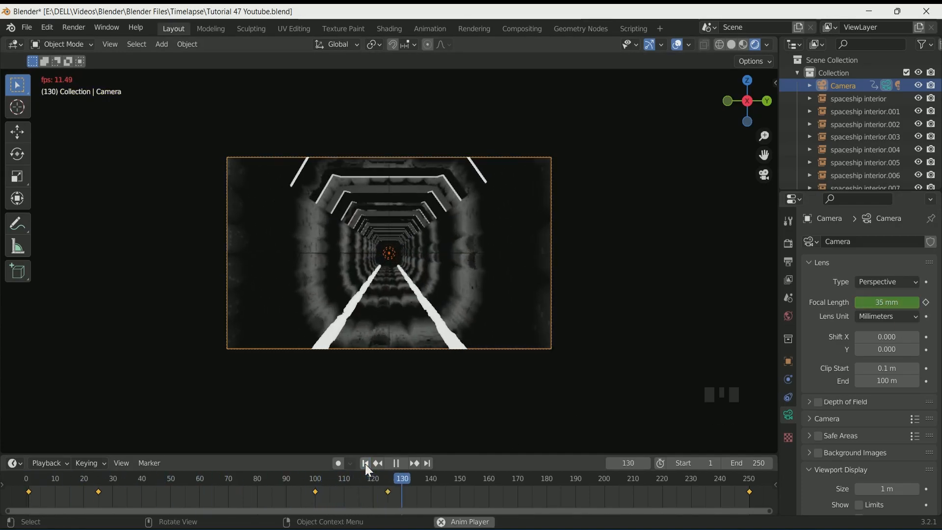
{"action": "key", "text": "space"}
Keyframe the camera's rotation at frame 1
{"action": "scroll", "coordinate": [404, 304], "scroll_direction": "up", "scroll_amount": 1}
{"action": "left_click", "coordinate": [417, 348]}
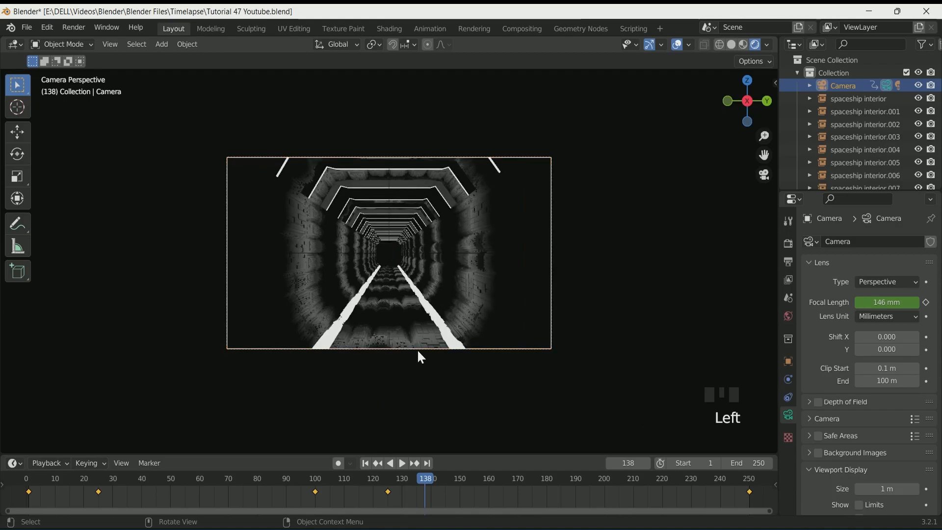
{"action": "left_click", "coordinate": [306, 478]}
{"action": "left_click", "coordinate": [788, 361]}
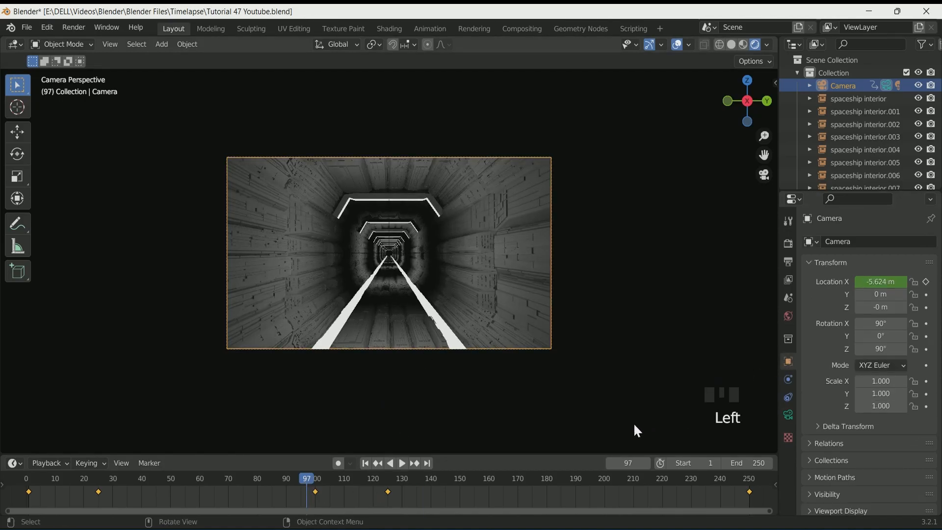
{"action": "left_click", "coordinate": [366, 463]}
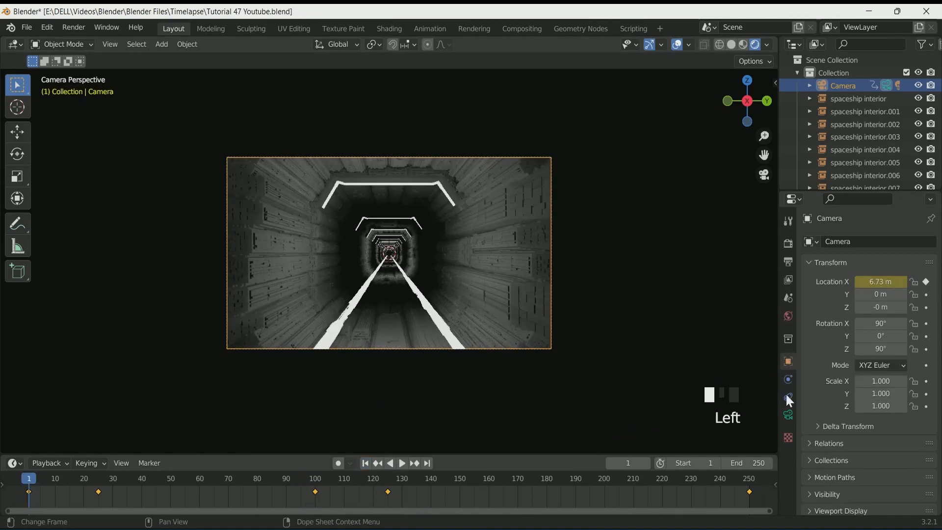
{"action": "left_click", "coordinate": [928, 326]}
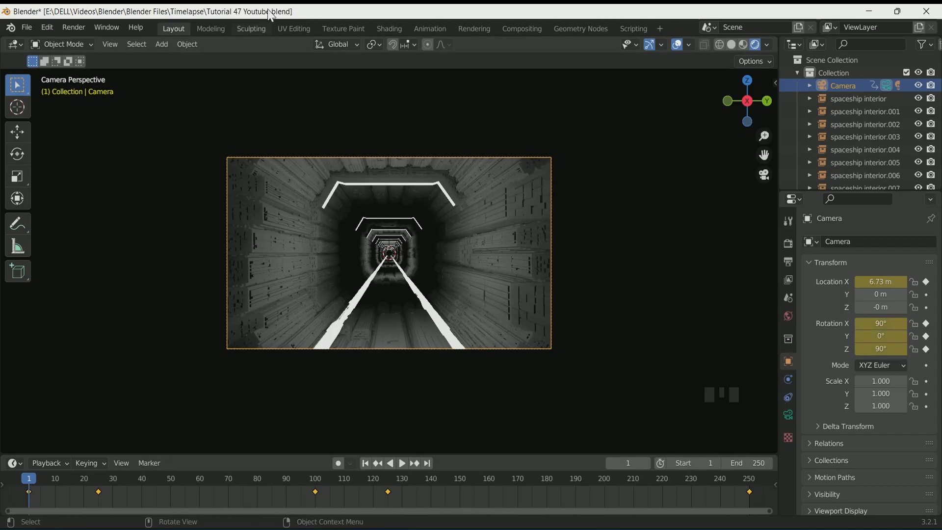
Switch to the Animation workspace and turn the upper-left editor into a Graph Editor
{"action": "left_click", "coordinate": [428, 30]}
{"action": "left_click", "coordinate": [15, 44]}
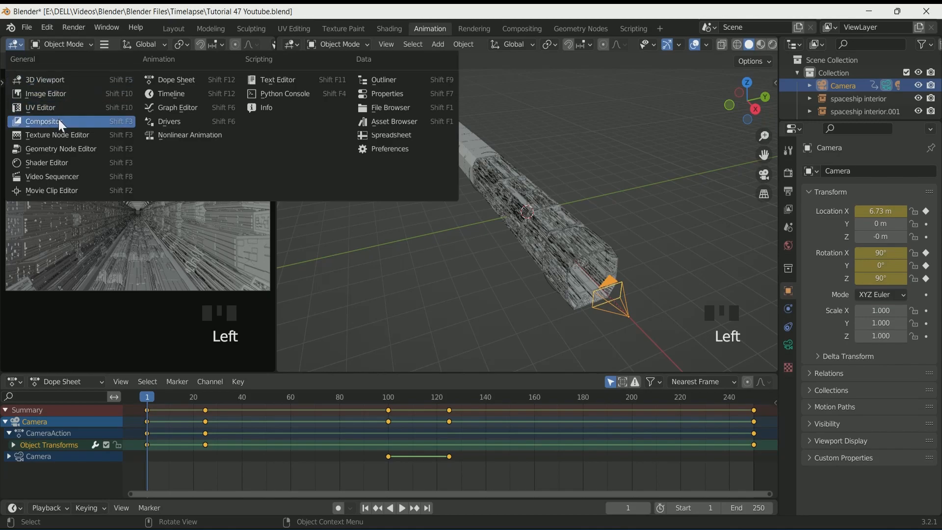
{"action": "left_click", "coordinate": [171, 107]}
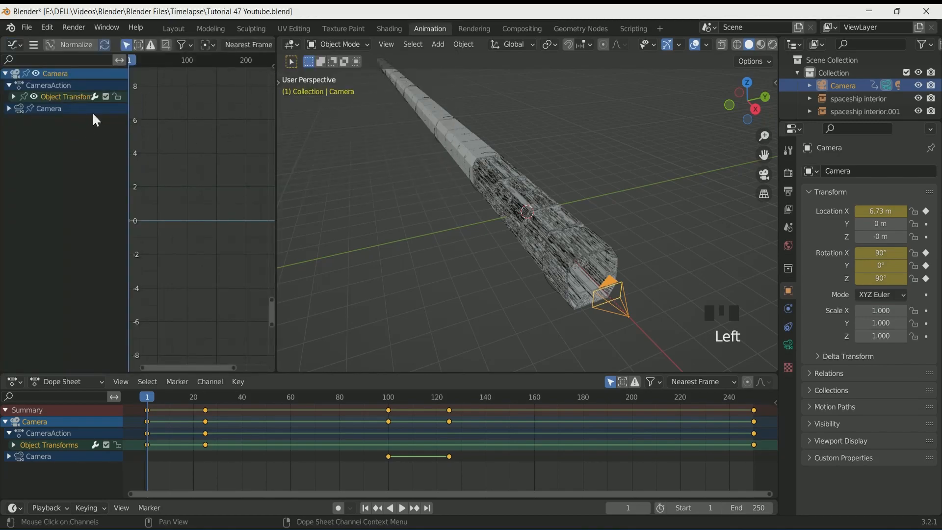
Open the Graph Editor's Modifiers sidebar and expand the camera's Object Transforms channels
{"action": "key", "text": "n"}
{"action": "left_click", "coordinate": [269, 113]}
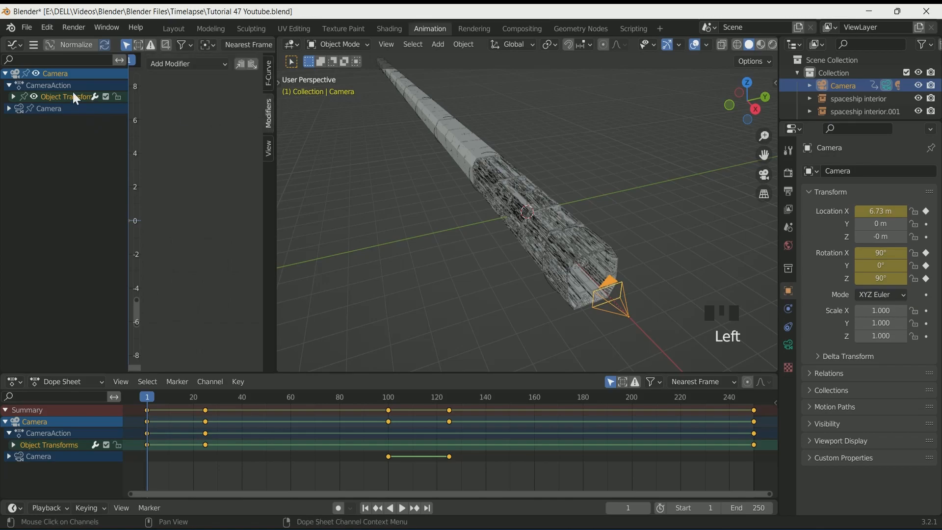
{"action": "left_click", "coordinate": [9, 85]}
{"action": "left_click", "coordinate": [10, 85]}
{"action": "left_click", "coordinate": [14, 97]}
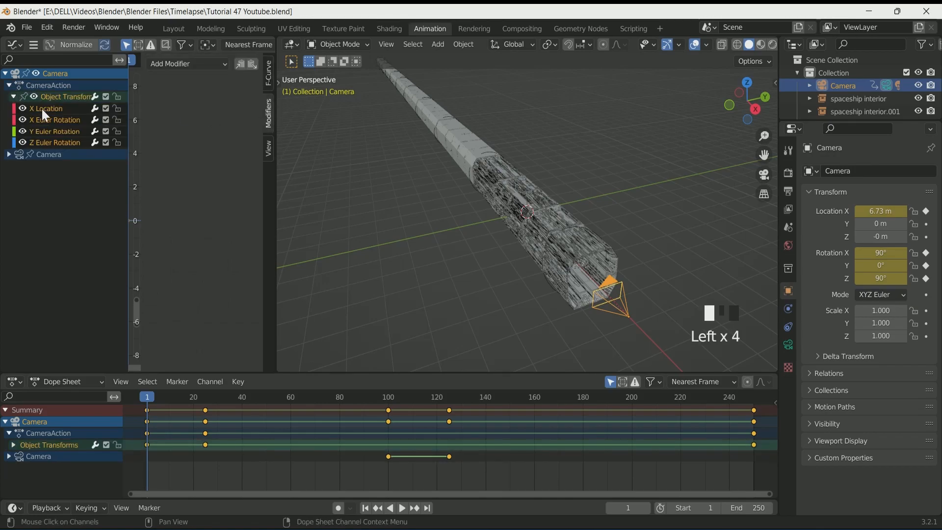
Look through the camera and expand the camera data channels to show the Focal Length curve
{"action": "key", "text": "KP_0"}
{"action": "scroll", "coordinate": [408, 172], "scroll_direction": "up", "scroll_amount": 1}
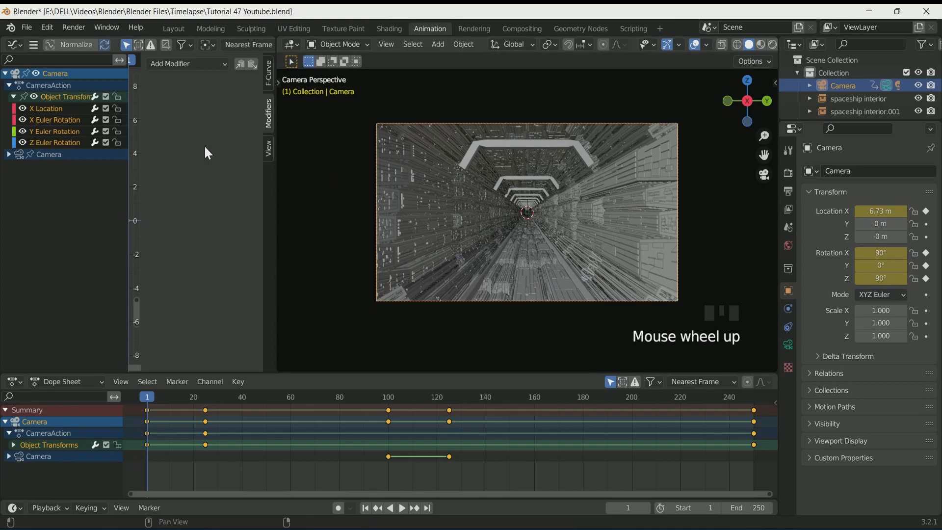
{"action": "left_click", "coordinate": [63, 121]}
{"action": "left_click", "coordinate": [30, 155]}
{"action": "left_click", "coordinate": [8, 154]}
{"action": "left_click", "coordinate": [42, 165]}
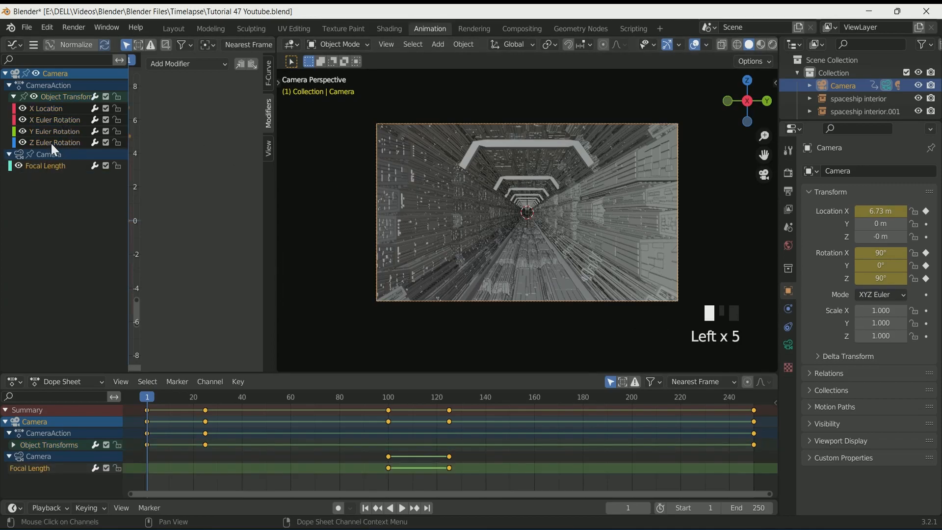
Add a Noise modifier to the camera's X Euler Rotation curve
{"action": "left_click", "coordinate": [54, 121]}
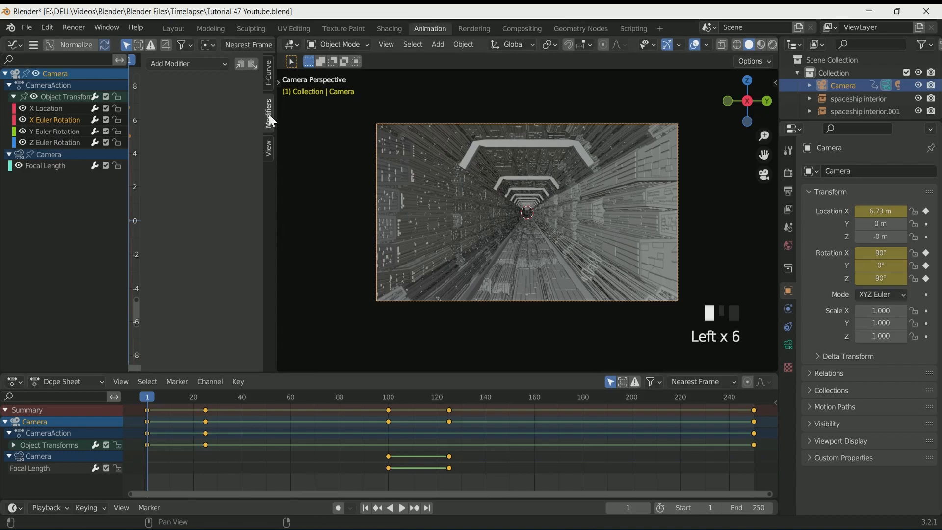
{"action": "left_click", "coordinate": [196, 64]}
{"action": "left_click", "coordinate": [200, 134]}
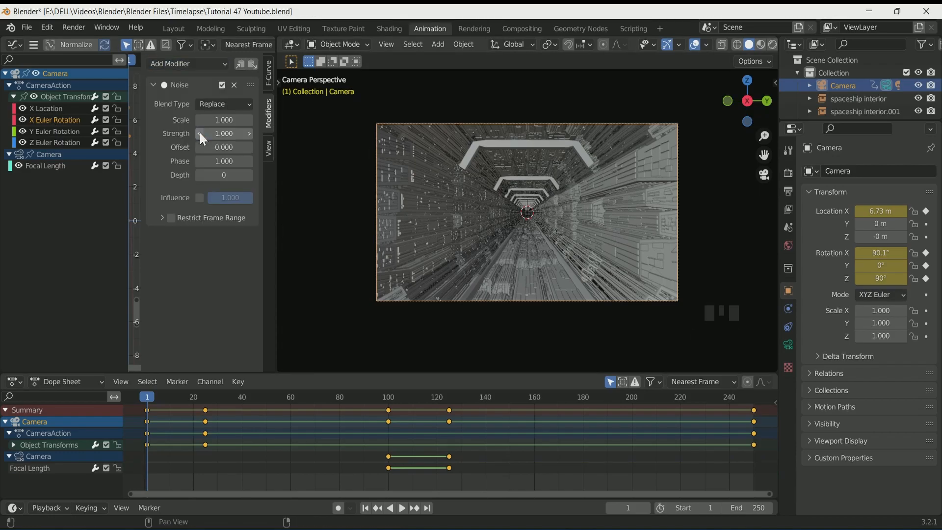
Widen the Graph Editor, normalize its curves and play the animation to preview the rotation noise
{"action": "left_click_drag", "start_coordinate": [277, 188], "coordinate": [399, 183]}
{"action": "scroll", "coordinate": [497, 206], "scroll_direction": "up", "scroll_amount": 2}
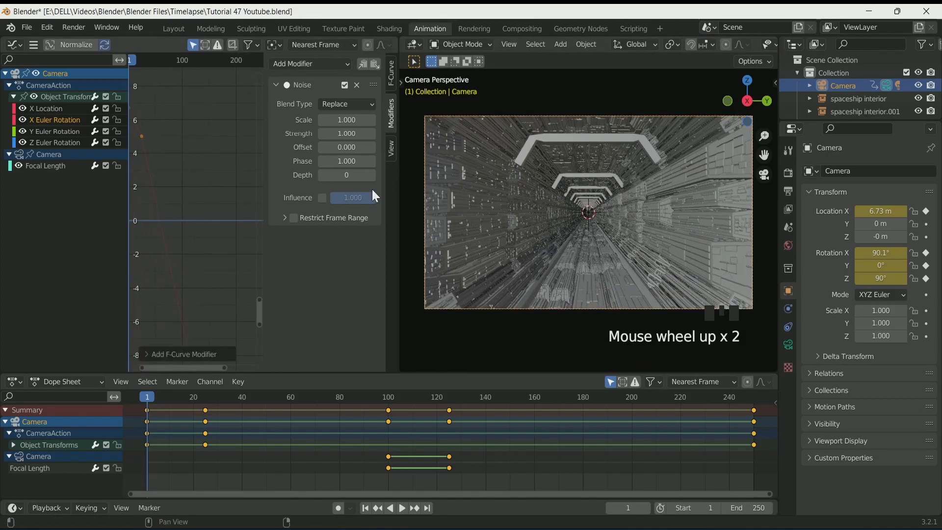
{"action": "left_click", "coordinate": [69, 44]}
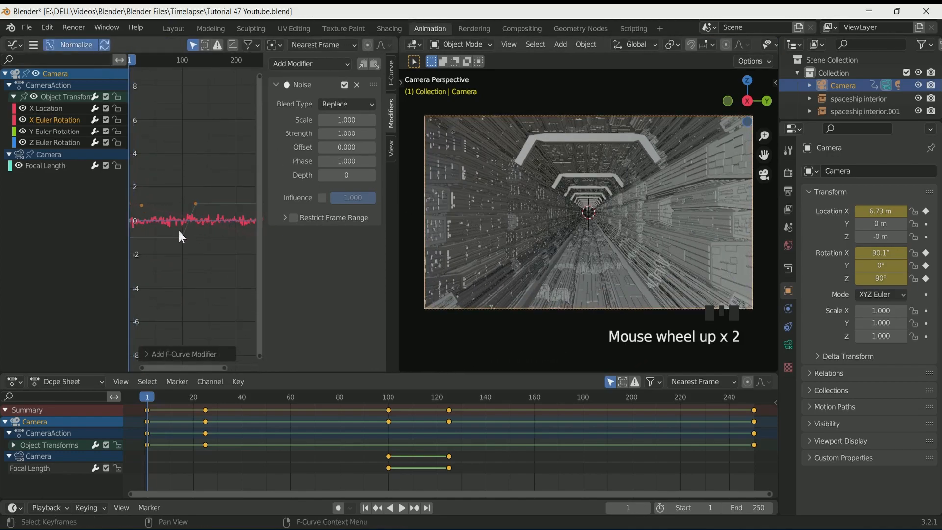
{"action": "scroll", "coordinate": [449, 217], "scroll_direction": "up", "scroll_amount": 1}
{"action": "key", "text": "space"}
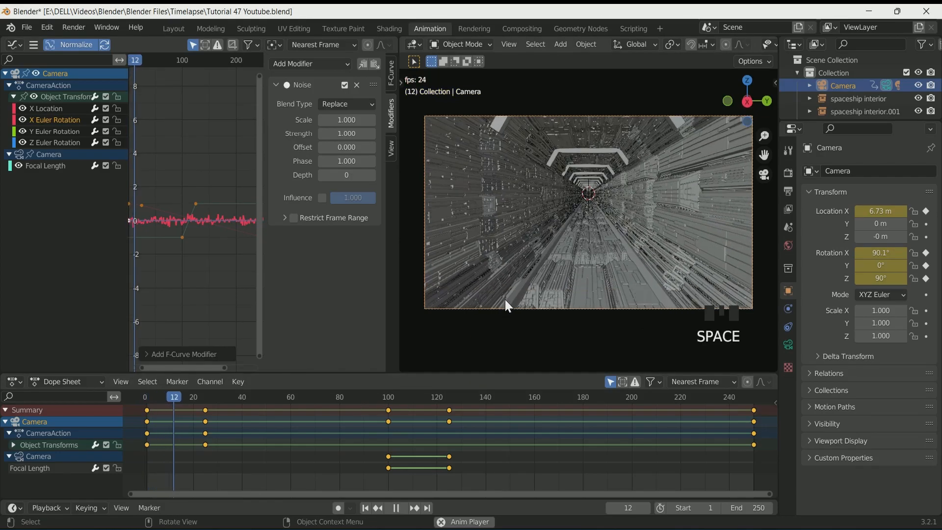
{"action": "key", "text": "space"}
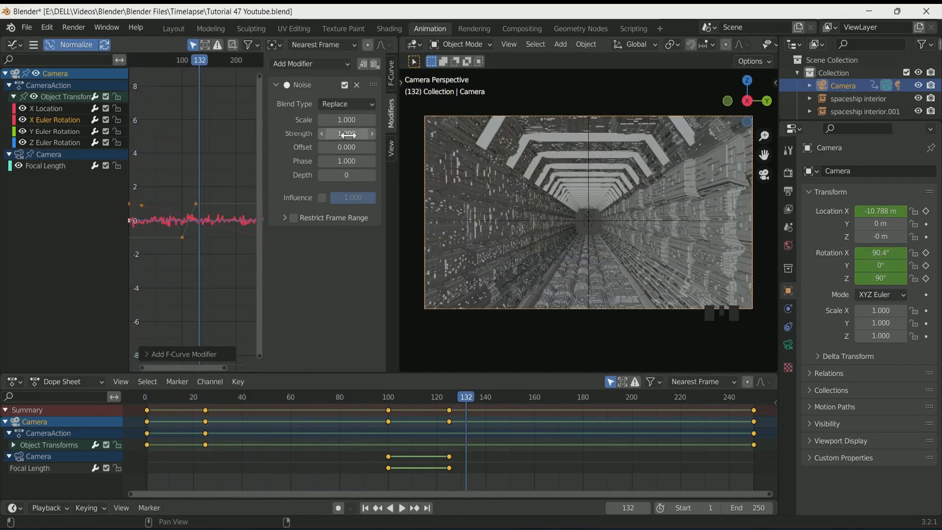
Set the Noise modifier's scale to 25.3 and strength to 0.05 while previewing the playback
{"action": "left_click_drag", "start_coordinate": [346, 133], "coordinate": [407, 119]}
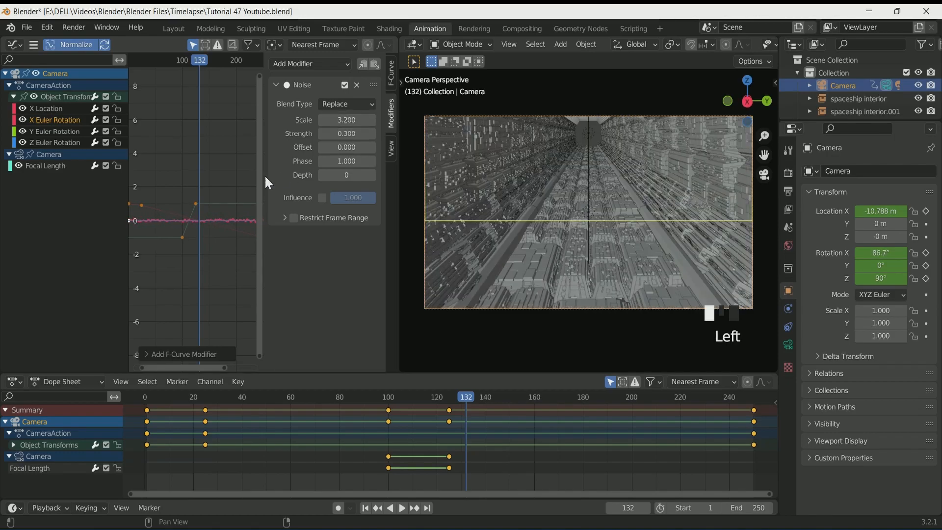
{"action": "key", "text": "space"}
{"action": "mouse_move", "coordinate": [346, 133]}
{"action": "left_mouse_down"}
{"action": "mouse_move", "coordinate": [327, 134]}
{"action": "mouse_move", "coordinate": [336, 133]}
{"action": "left_mouse_up"}
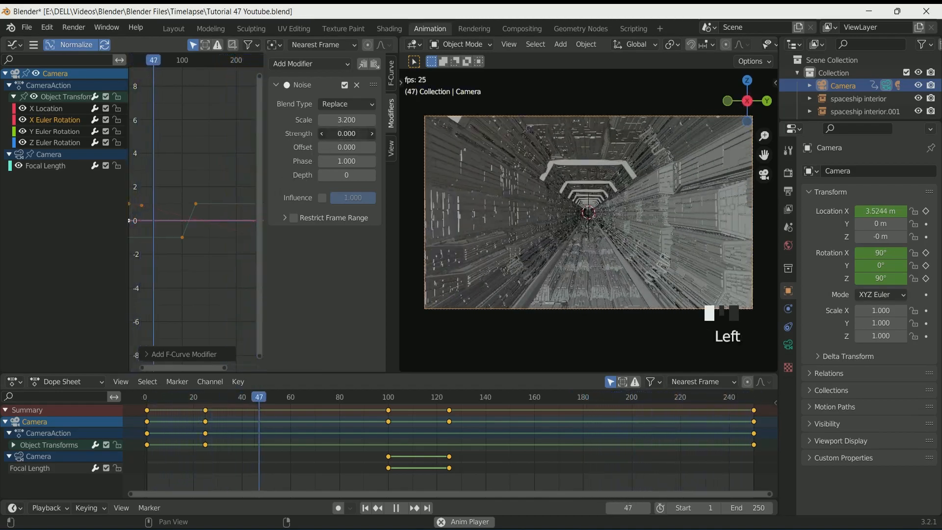
{"action": "left_click", "coordinate": [354, 137]}
{"action": "type", "text": "0.05"}
{"action": "key", "text": "Return"}
{"action": "left_click_drag", "start_coordinate": [346, 120], "coordinate": [470, 119]}
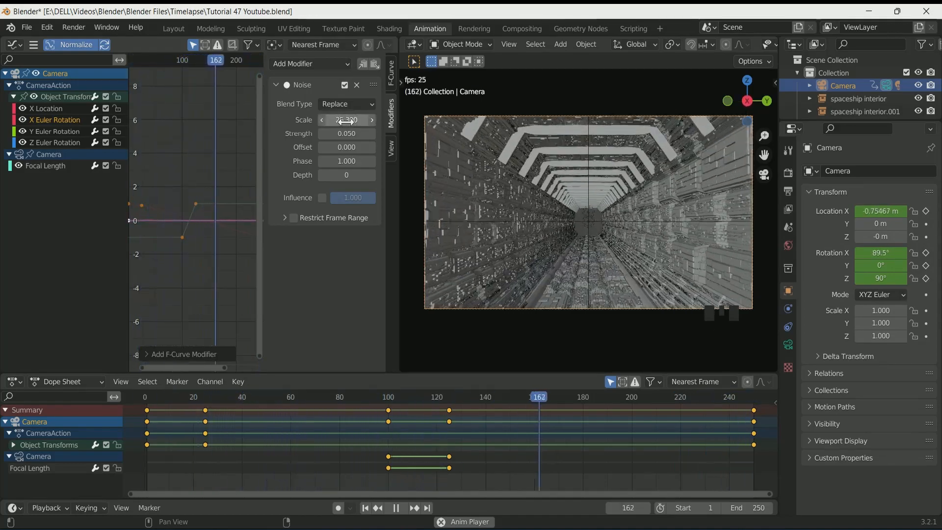
{"action": "key", "text": "space"}
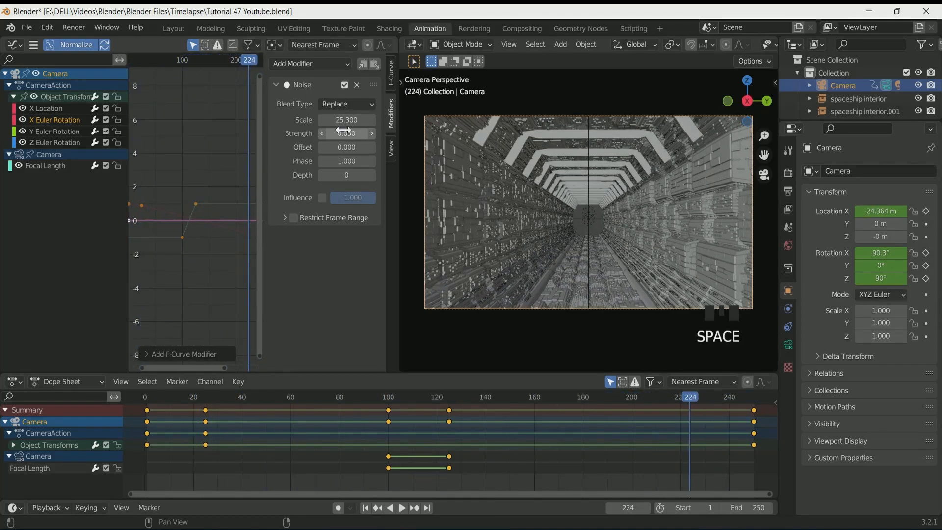
Copy the Noise modifier onto the Y and Z Euler Rotation curves and play the animation
{"action": "left_click", "coordinate": [362, 64]}
{"action": "left_click", "coordinate": [46, 131]}
{"action": "left_click", "coordinate": [375, 65]}
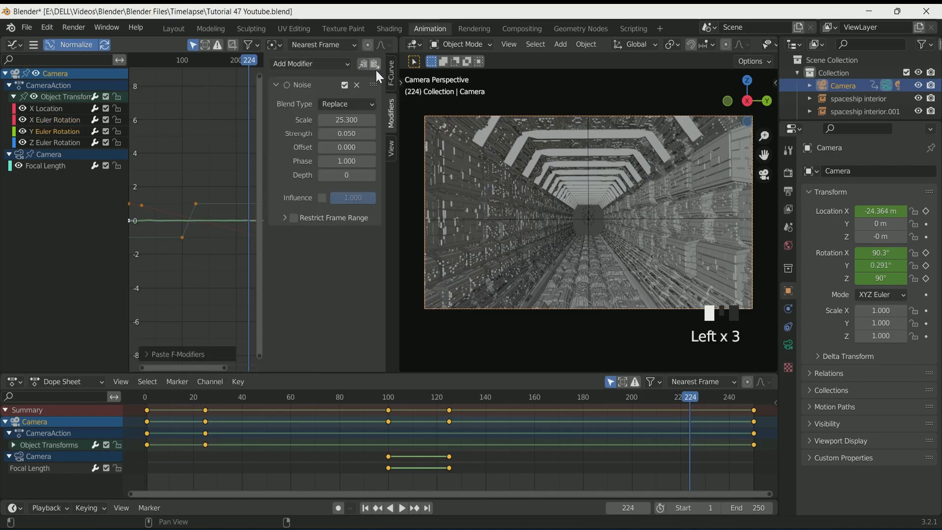
{"action": "left_click", "coordinate": [57, 143]}
{"action": "left_click", "coordinate": [375, 64]}
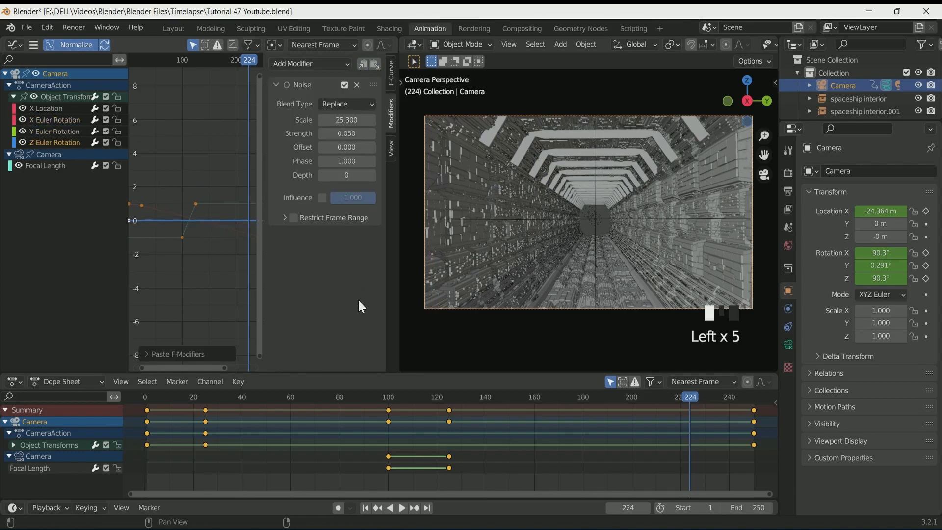
{"action": "key", "text": "space"}
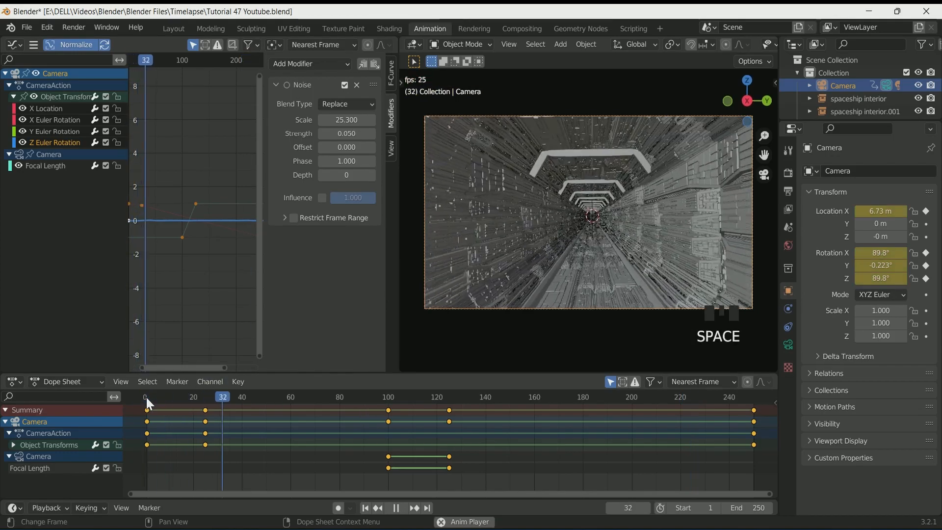
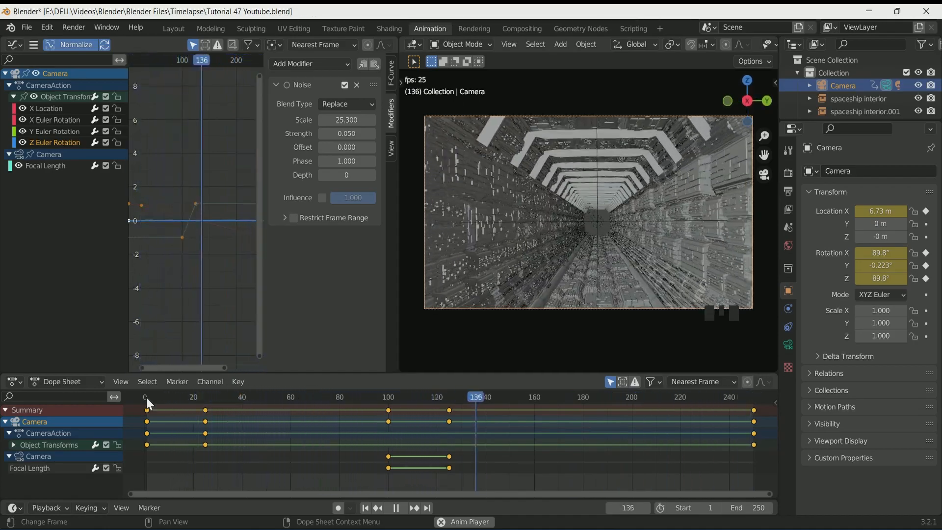
Stop playback and add a Noise modifier to the camera's Focal Length curve
{"action": "key", "text": "space"}
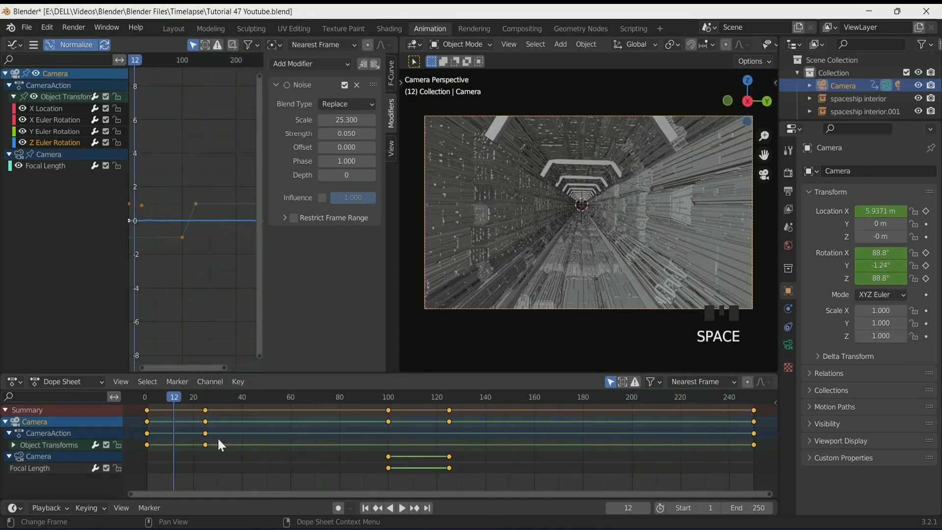
{"action": "left_click", "coordinate": [43, 166]}
{"action": "left_click", "coordinate": [347, 67]}
{"action": "left_click", "coordinate": [318, 134]}
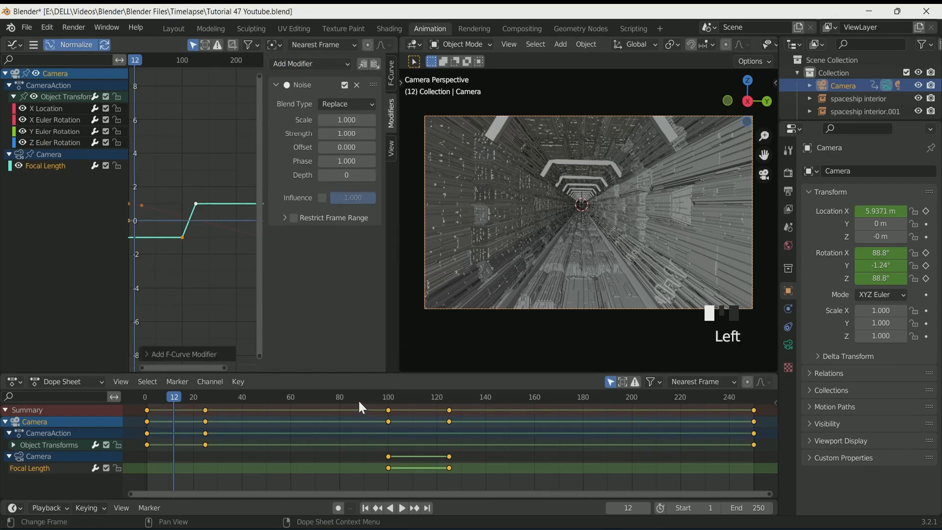
Set the focal length noise scale to 6.2 and strength to 40.6, previewing the playback
{"action": "key", "text": "space"}
{"action": "key", "text": "space"}
{"action": "left_click", "coordinate": [381, 397]}
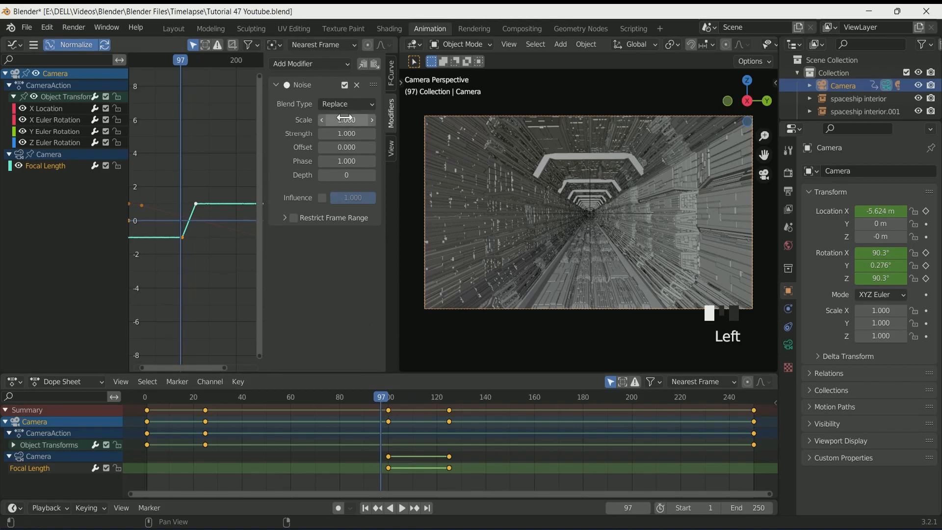
{"action": "left_click_drag", "start_coordinate": [345, 120], "coordinate": [373, 134]}
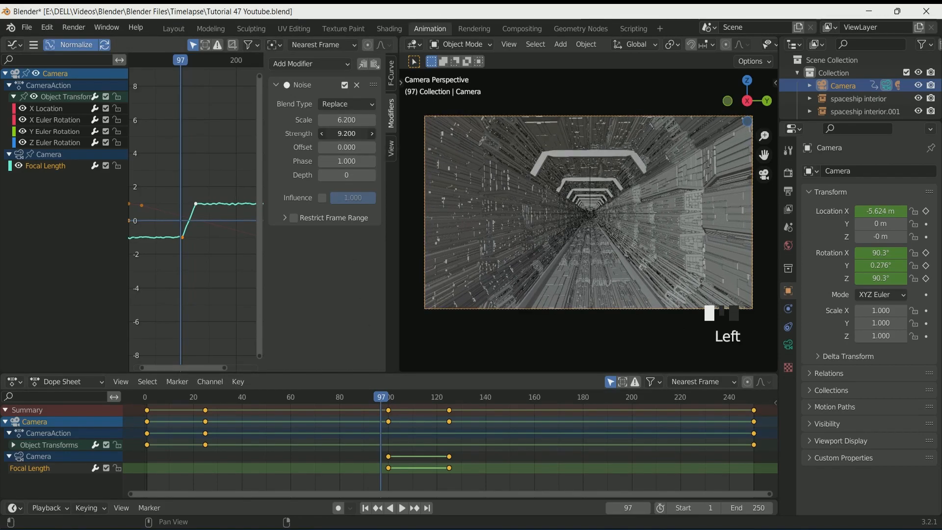
{"action": "key", "text": "space"}
{"action": "left_click", "coordinate": [314, 399]}
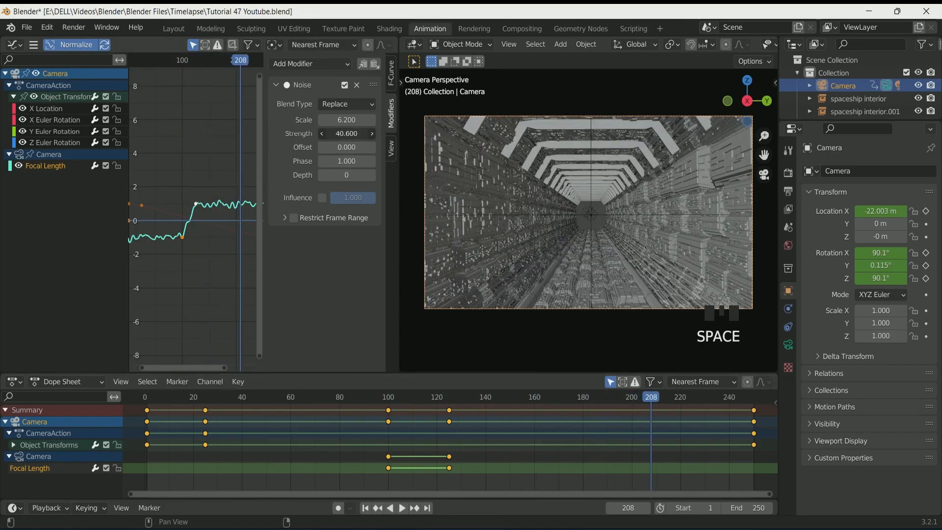
Restrict the focal length noise to the frame range 100 to 125
{"action": "left_click", "coordinate": [293, 218]}
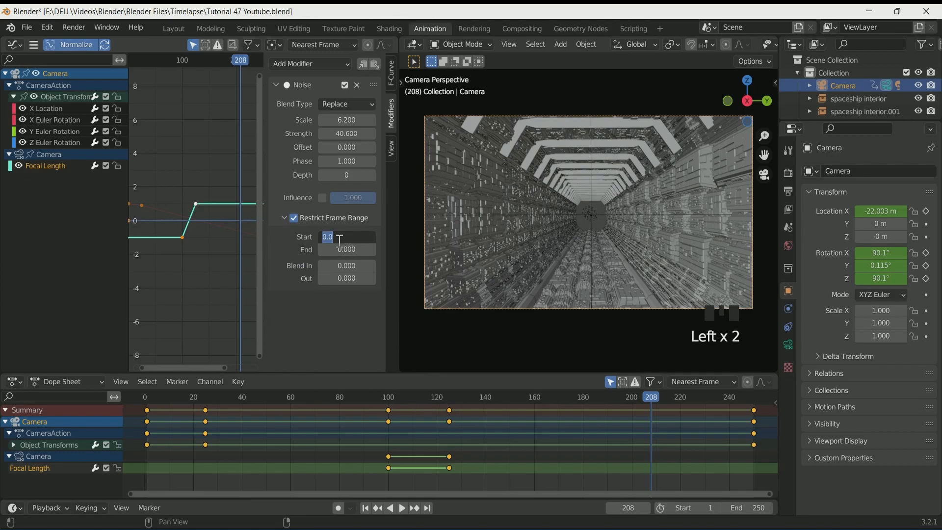
{"action": "key", "text": "Tab"}
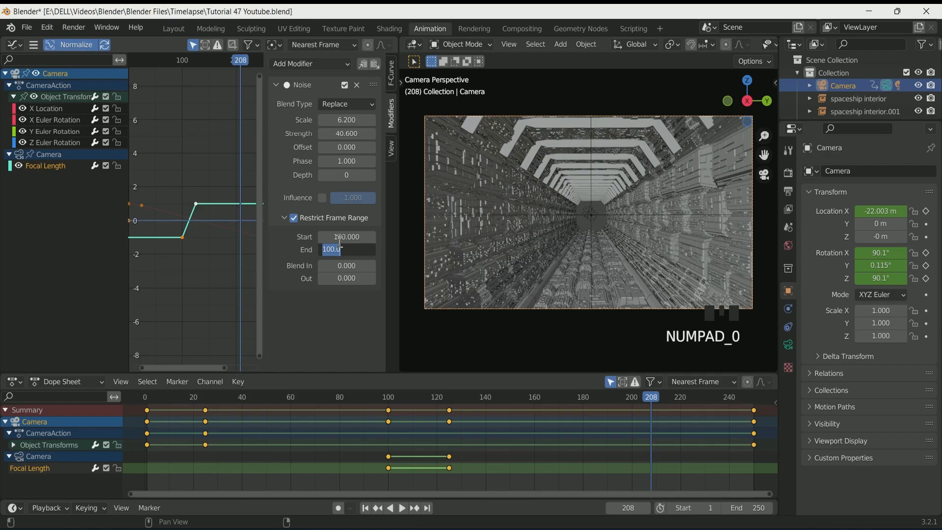
{"action": "key", "text": "Return"}
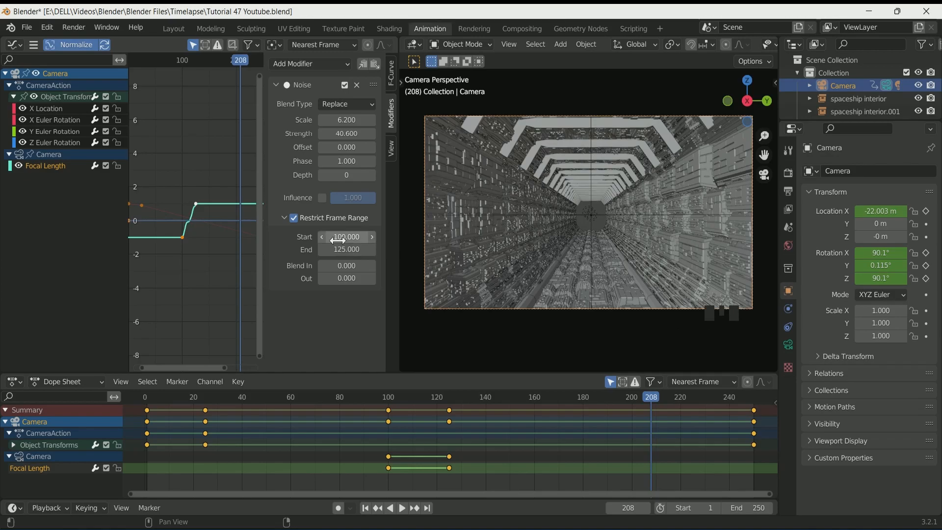
Set the focal length noise strength to 47.7 and play the animation to preview it
{"action": "left_click", "coordinate": [383, 396]}
{"action": "key", "text": "space"}
{"action": "key", "text": "space"}
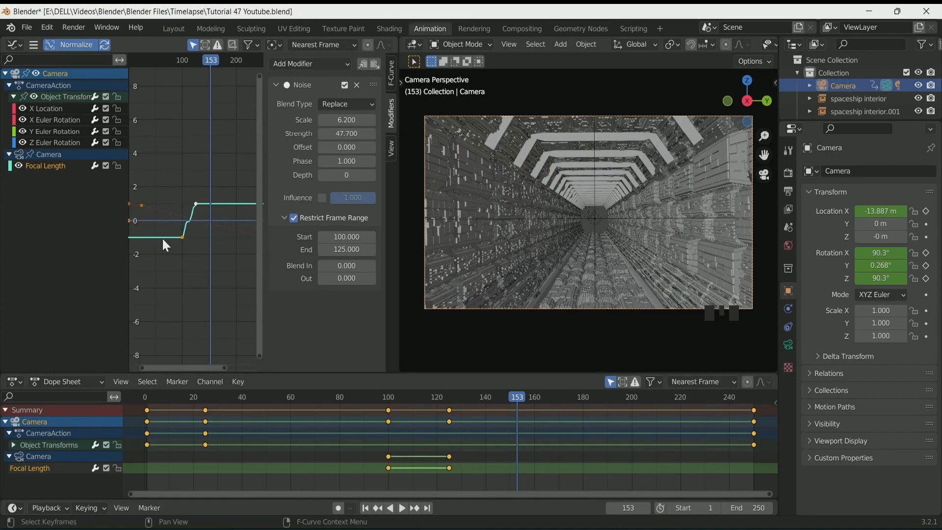
{"action": "key", "text": "space"}
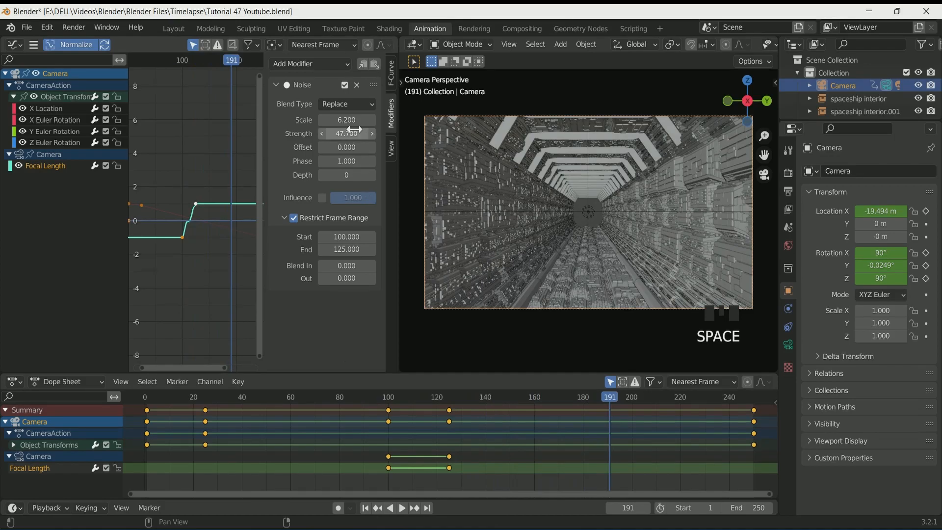
Try adjusting the focal length noise scale while repeatedly playing the animation
{"action": "left_click_drag", "start_coordinate": [347, 120], "coordinate": [339, 120]}
{"action": "left_click", "coordinate": [373, 398]}
{"action": "key", "text": "space"}
{"action": "key", "text": "space"}
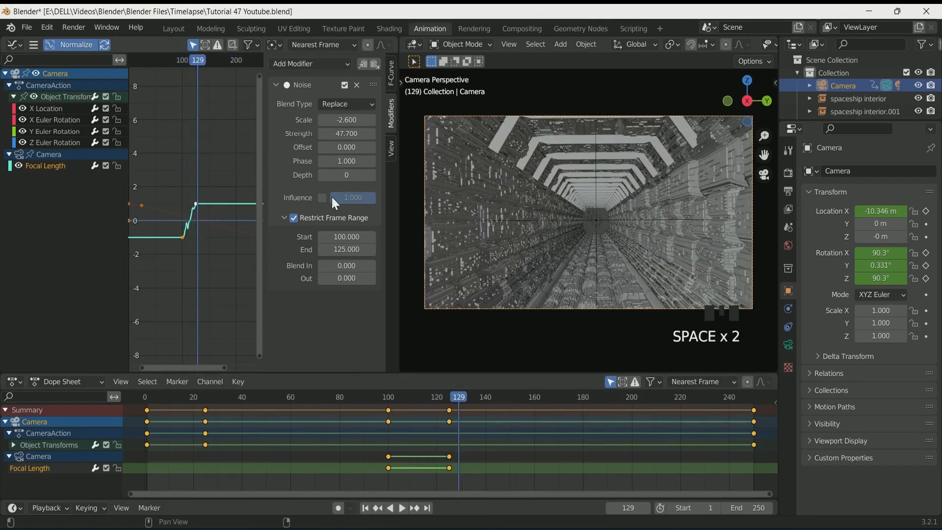
{"action": "left_click", "coordinate": [365, 394]}
{"action": "key", "text": "space"}
{"action": "key", "text": "space"}
{"action": "left_click", "coordinate": [321, 120]}
{"action": "left_click", "coordinate": [321, 120]}
{"action": "left_click", "coordinate": [370, 400]}
{"action": "key", "text": "space"}
{"action": "left_click", "coordinate": [369, 399]}
{"action": "left_click", "coordinate": [369, 398]}
{"action": "left_click", "coordinate": [152, 396]}
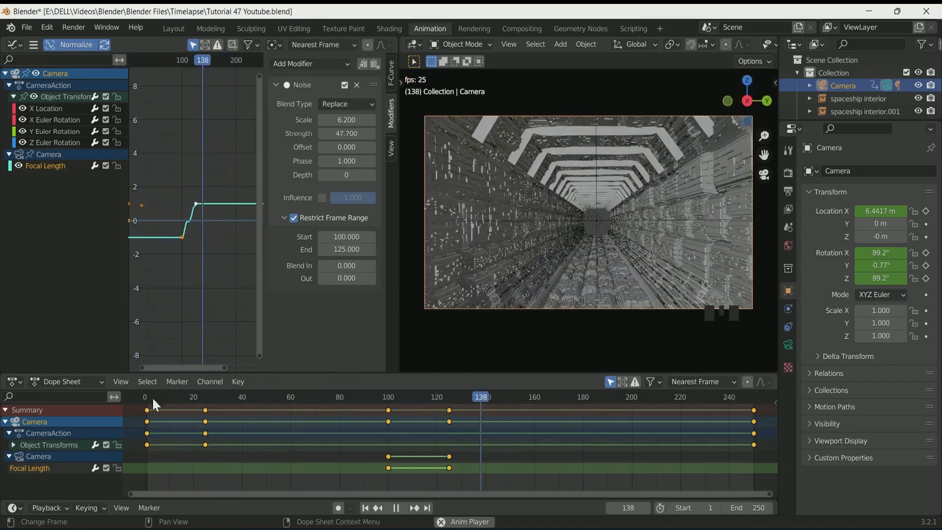
{"action": "key", "text": "space"}
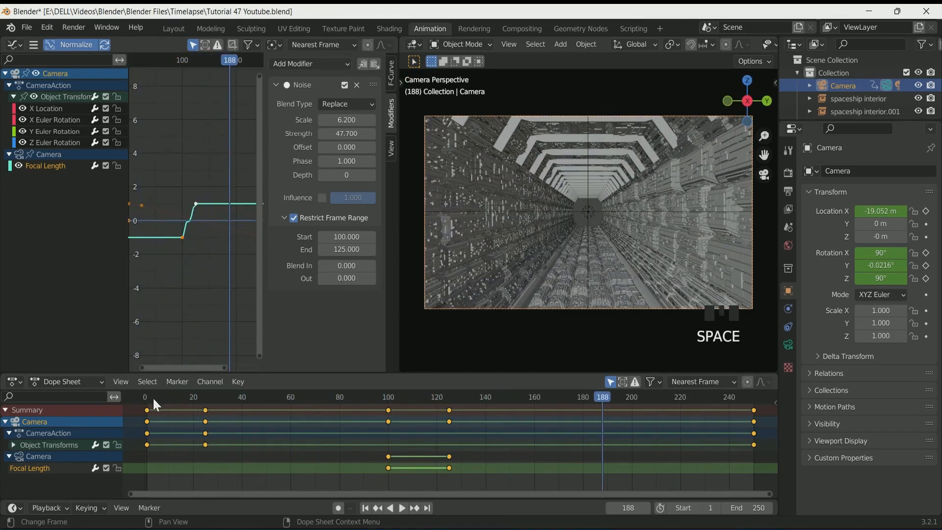
Switch to the Layout workspace and view the tunnel through the camera
{"action": "left_click", "coordinate": [173, 29]}
{"action": "left_click", "coordinate": [366, 463]}
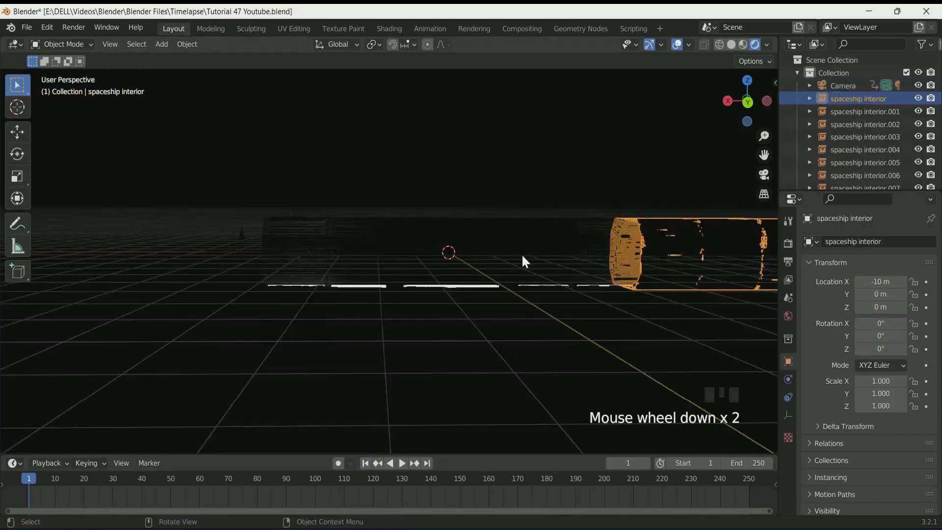
{"action": "scroll", "coordinate": [832, 133], "scroll_direction": "down", "scroll_amount": 4}
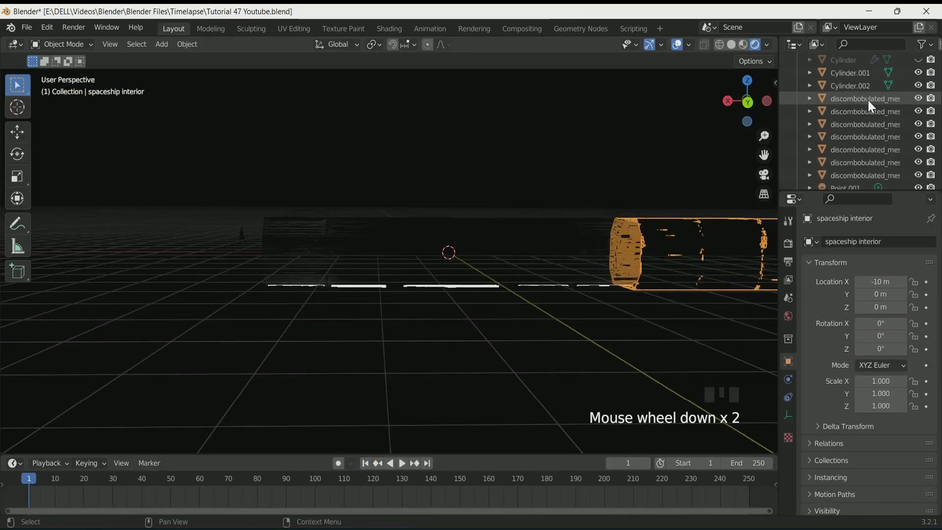
{"action": "left_click", "coordinate": [867, 100]}
{"action": "scroll", "coordinate": [567, 300], "scroll_direction": "up", "scroll_amount": 1}
{"action": "key", "text": "KP_0"}
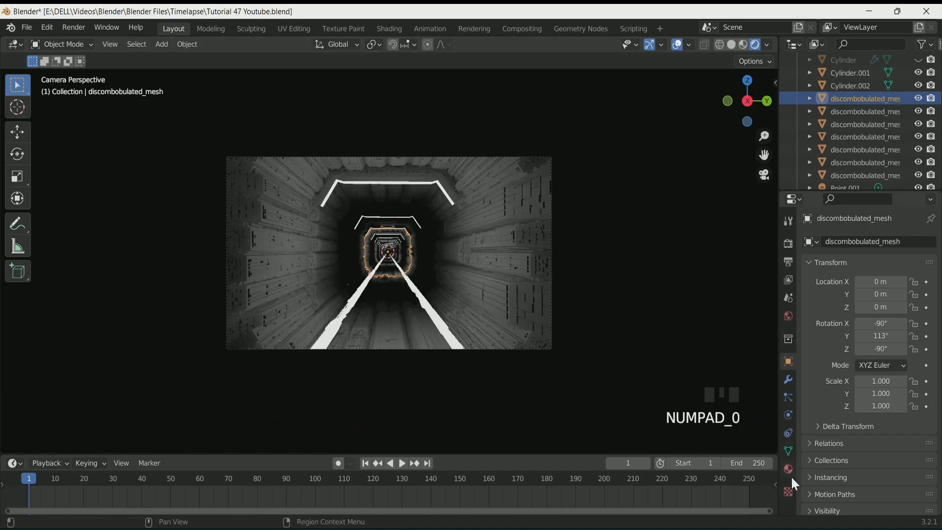
Set discombobulated_mesh's material base colour to hex 24262A and its metallic value to 1
{"action": "left_click", "coordinate": [788, 469]}
{"action": "left_click", "coordinate": [897, 293]}
{"action": "scroll", "coordinate": [906, 393], "scroll_direction": "down", "scroll_amount": 2}
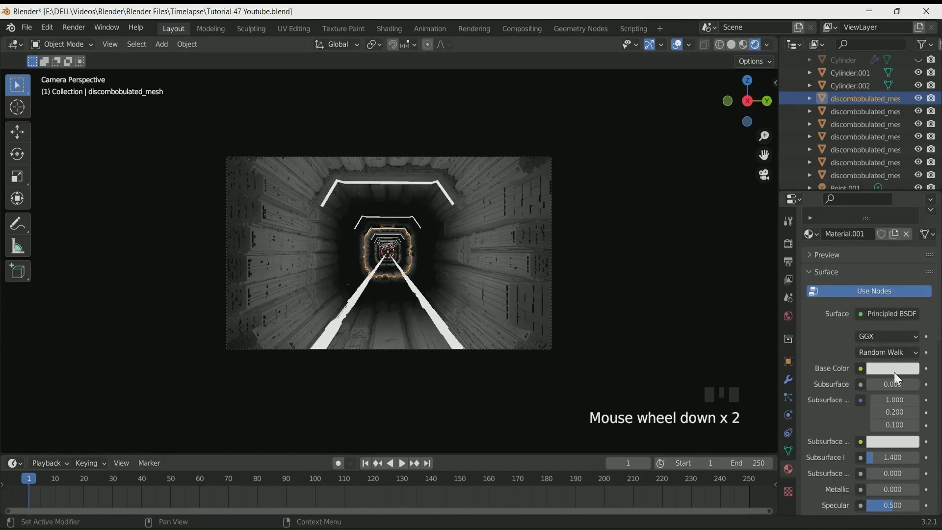
{"action": "scroll", "coordinate": [896, 366], "scroll_direction": "down", "scroll_amount": 2}
{"action": "left_click", "coordinate": [900, 330]}
{"action": "left_click", "coordinate": [896, 250]}
{"action": "left_click", "coordinate": [867, 269]}
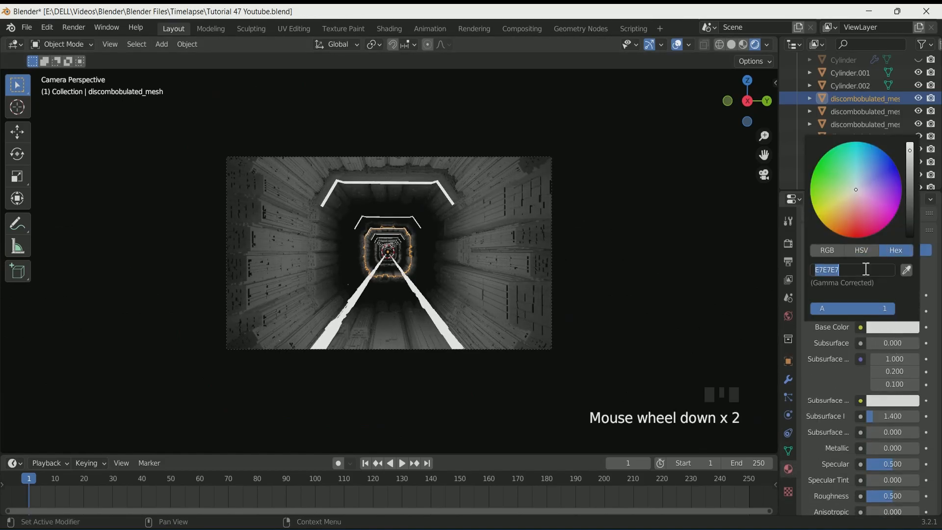
{"action": "key", "text": "Return"}
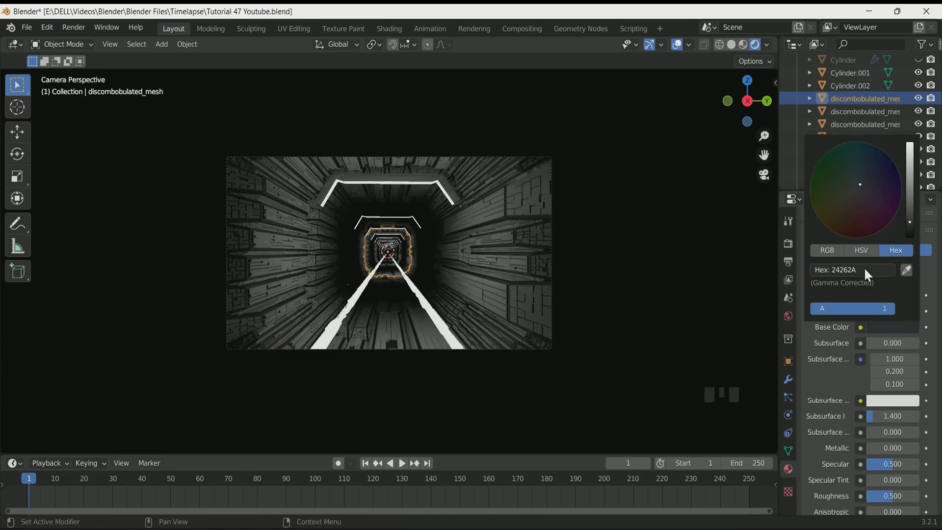
{"action": "left_click_drag", "start_coordinate": [889, 448], "coordinate": [936, 449]}
{"action": "scroll", "coordinate": [506, 267], "scroll_direction": "up", "scroll_amount": 4}
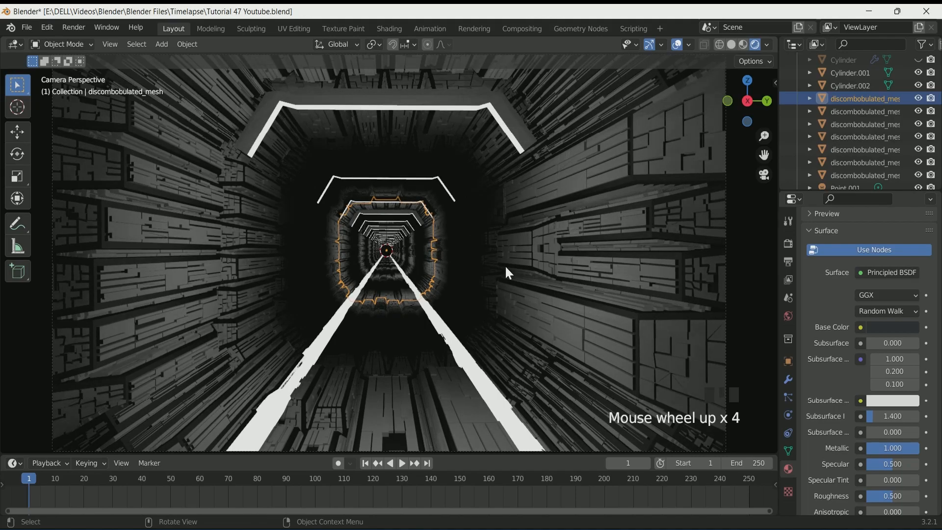
Set discombobulated_mesh.001's material base colour to hex A3B1C3
{"action": "scroll", "coordinate": [504, 265], "scroll_direction": "down", "scroll_amount": 4}
{"action": "scroll", "coordinate": [505, 265], "scroll_direction": "up", "scroll_amount": 1}
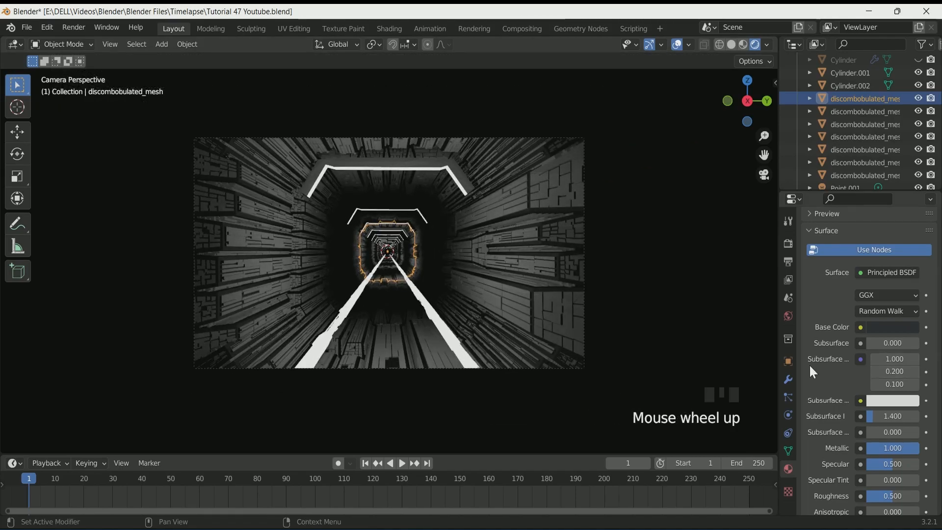
{"action": "left_click", "coordinate": [847, 110]}
{"action": "left_click", "coordinate": [885, 297]}
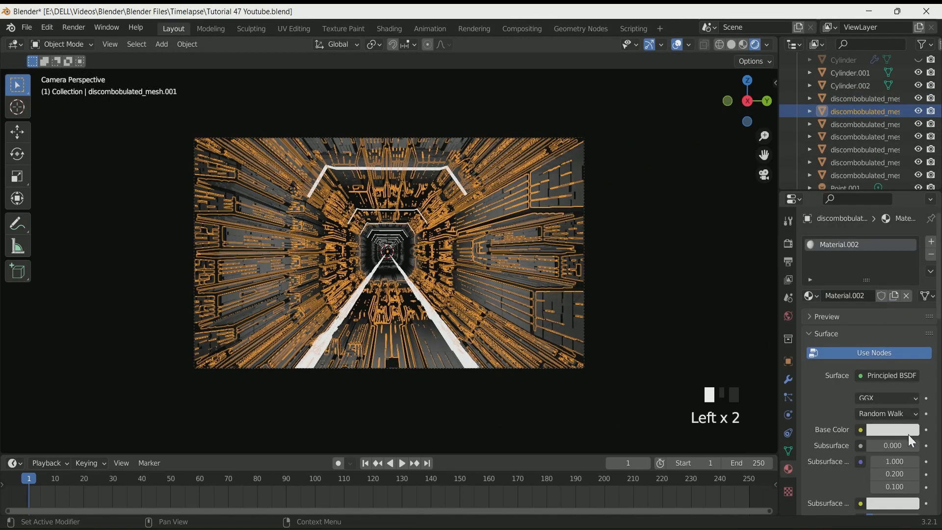
{"action": "left_click", "coordinate": [907, 432]}
{"action": "left_click", "coordinate": [872, 372]}
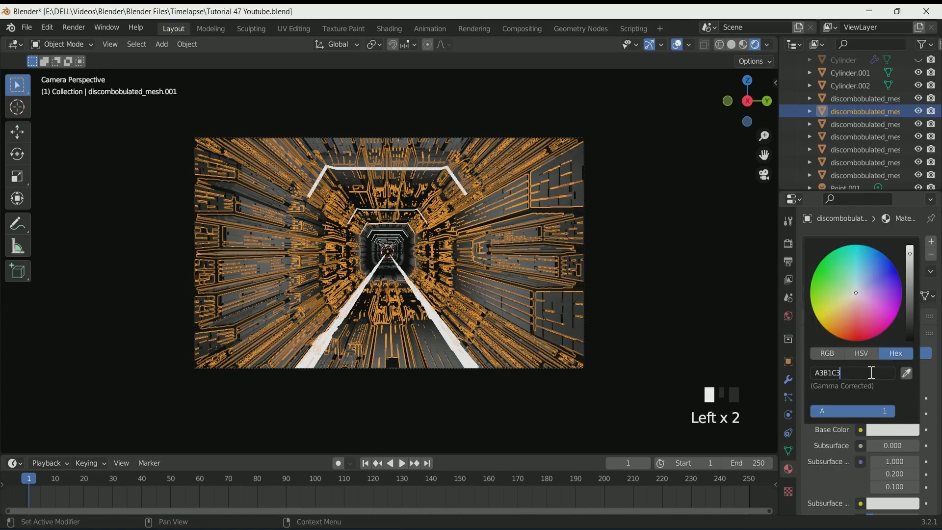
{"action": "type", "text": "A3B1C3"}
{"action": "key", "text": "Return"}
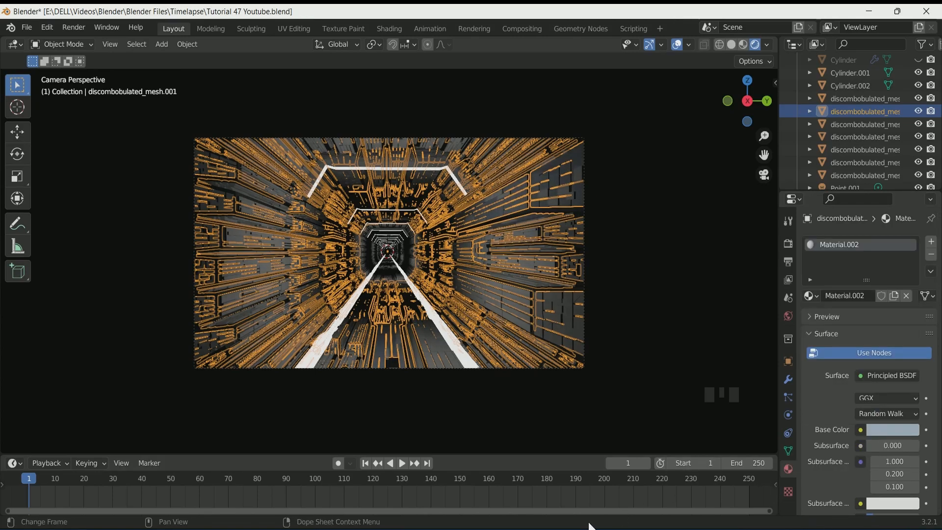
{"action": "scroll", "coordinate": [347, 262], "scroll_direction": "down", "scroll_amount": 4}
{"action": "left_click", "coordinate": [211, 250]}
{"action": "scroll", "coordinate": [362, 271], "scroll_direction": "up", "scroll_amount": 6}
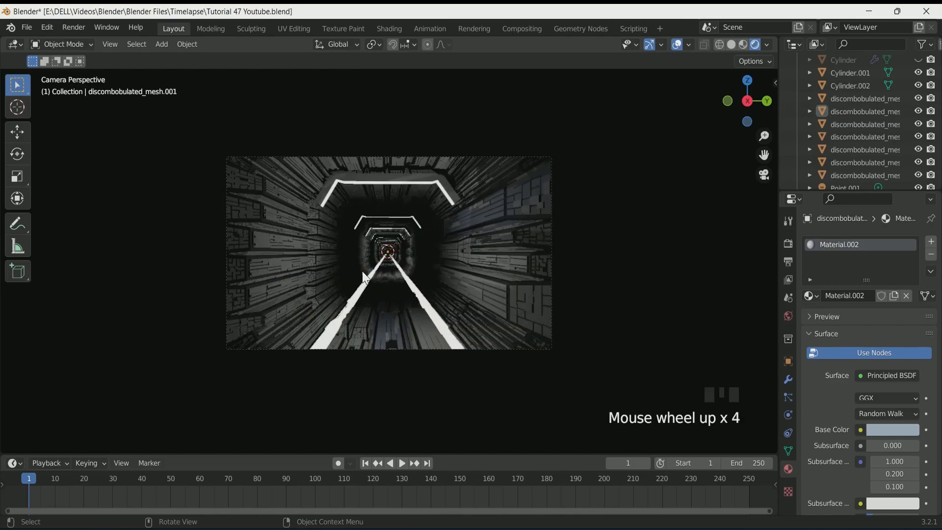
{"action": "scroll", "coordinate": [363, 273], "scroll_direction": "up", "scroll_amount": 1}
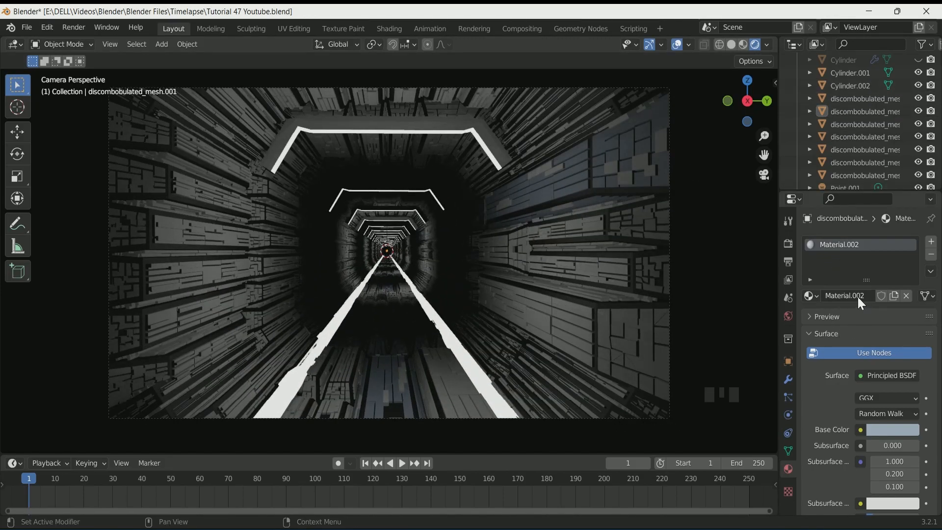
Assign the existing Material.002 to discombobulated_mesh.002
{"action": "left_click", "coordinate": [853, 125]}
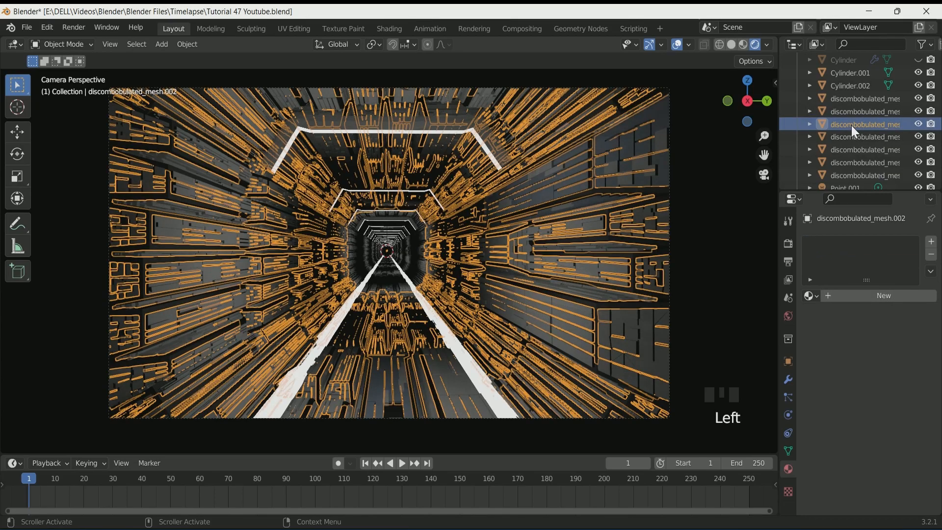
{"action": "left_click", "coordinate": [810, 296]}
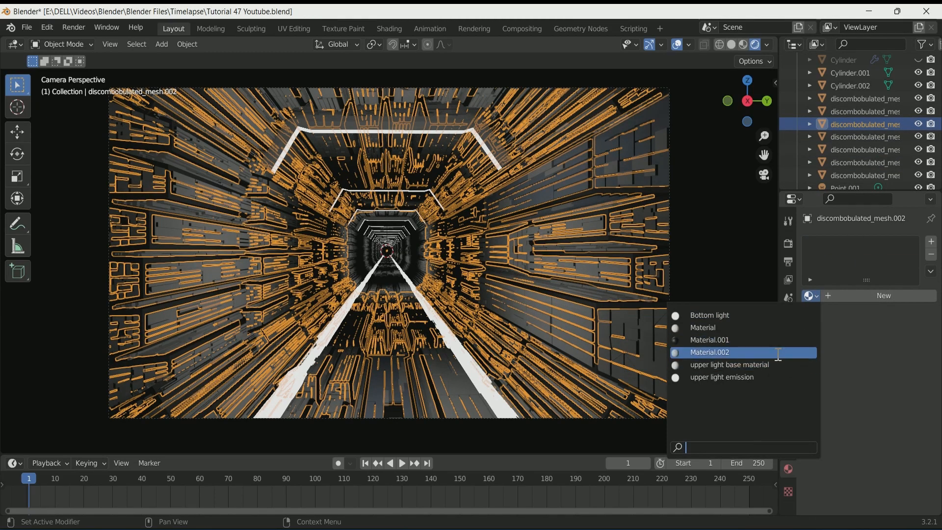
{"action": "left_click", "coordinate": [785, 352]}
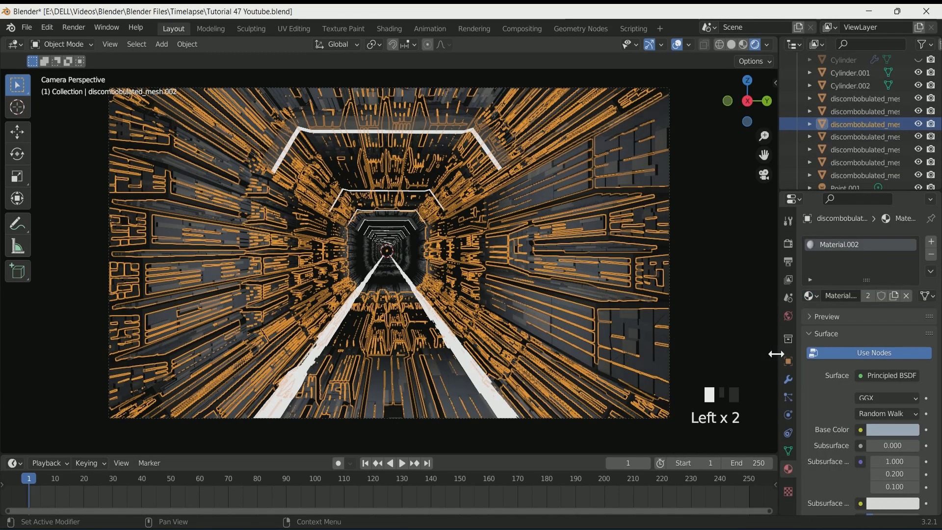
Set discombobulated_mesh.003's material base colour to hex 848286 and its metallic value to 1
{"action": "left_click", "coordinate": [862, 140]}
{"action": "left_click", "coordinate": [877, 296]}
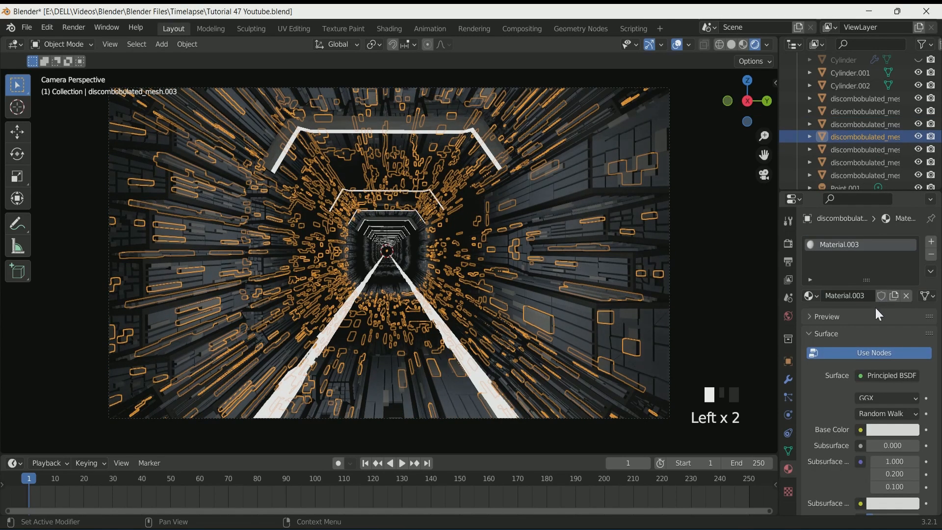
{"action": "scroll", "coordinate": [893, 428], "scroll_direction": "down", "scroll_amount": 1}
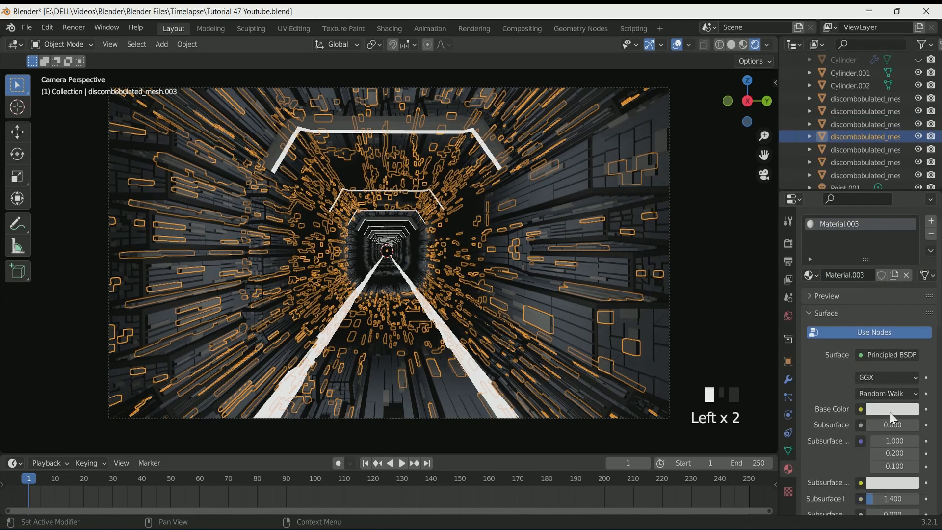
{"action": "left_click", "coordinate": [890, 411]}
{"action": "left_click", "coordinate": [869, 353]}
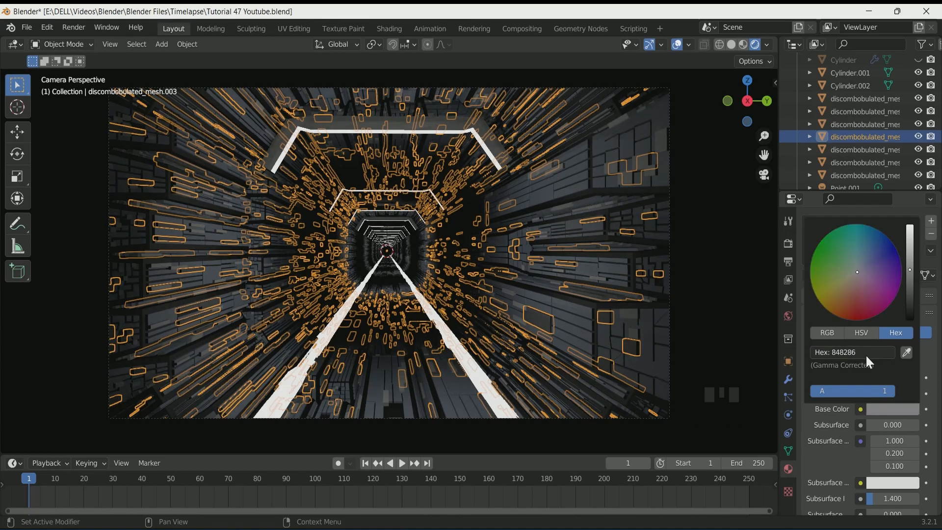
{"action": "key", "text": "Return"}
{"action": "scroll", "coordinate": [879, 484], "scroll_direction": "down", "scroll_amount": 5}
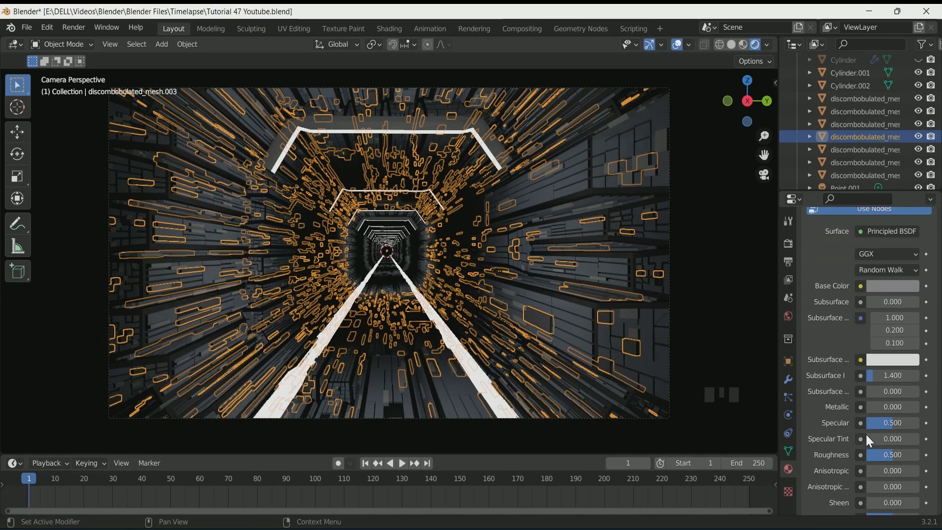
{"action": "left_click_drag", "start_coordinate": [880, 407], "coordinate": [933, 407]}
{"action": "scroll", "coordinate": [829, 305], "scroll_direction": "up", "scroll_amount": 5}
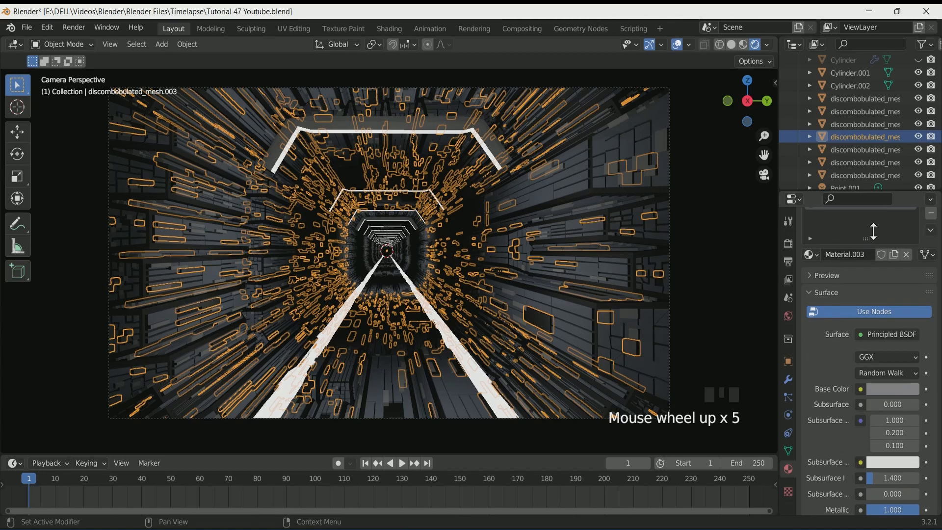
Assign the existing Material.003 to discombobulated_mesh.004
{"action": "left_click", "coordinate": [864, 148]}
{"action": "left_click", "coordinate": [811, 296]}
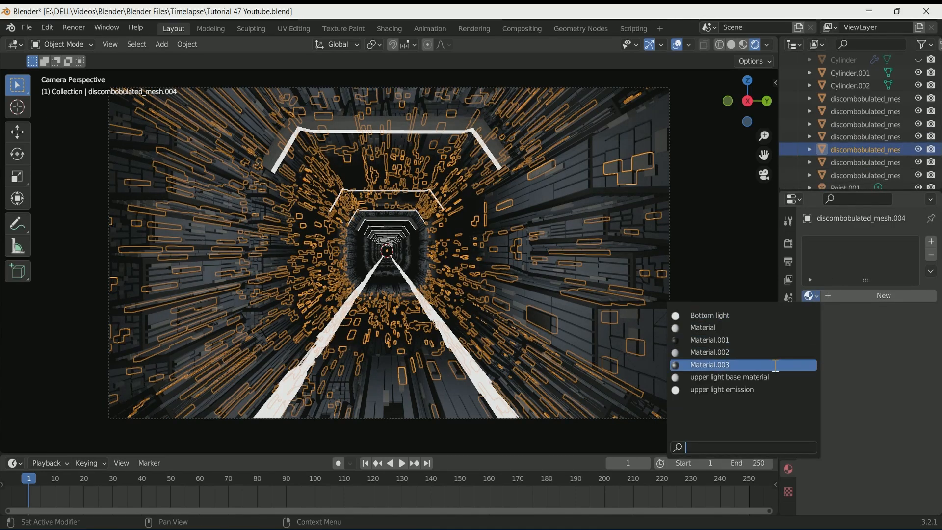
{"action": "left_click", "coordinate": [775, 365]}
{"action": "scroll", "coordinate": [587, 251], "scroll_direction": "down", "scroll_amount": 2}
{"action": "left_click", "coordinate": [646, 242]}
{"action": "scroll", "coordinate": [646, 244], "scroll_direction": "up", "scroll_amount": 4}
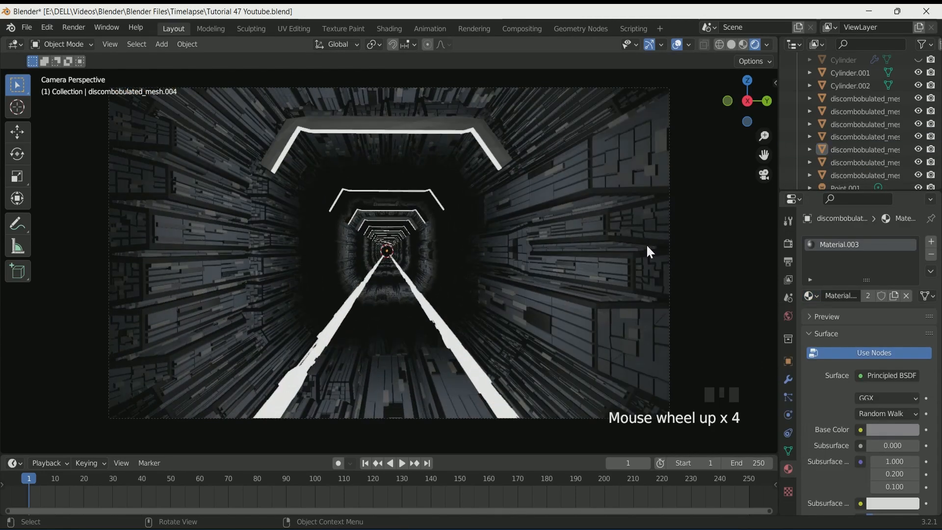
Add a new material to discombobulated_mesh.005 and set its metallic value to about 0.63
{"action": "left_click", "coordinate": [858, 163]}
{"action": "left_click", "coordinate": [862, 295]}
{"action": "scroll", "coordinate": [901, 431], "scroll_direction": "down", "scroll_amount": 3}
{"action": "left_click", "coordinate": [892, 368]}
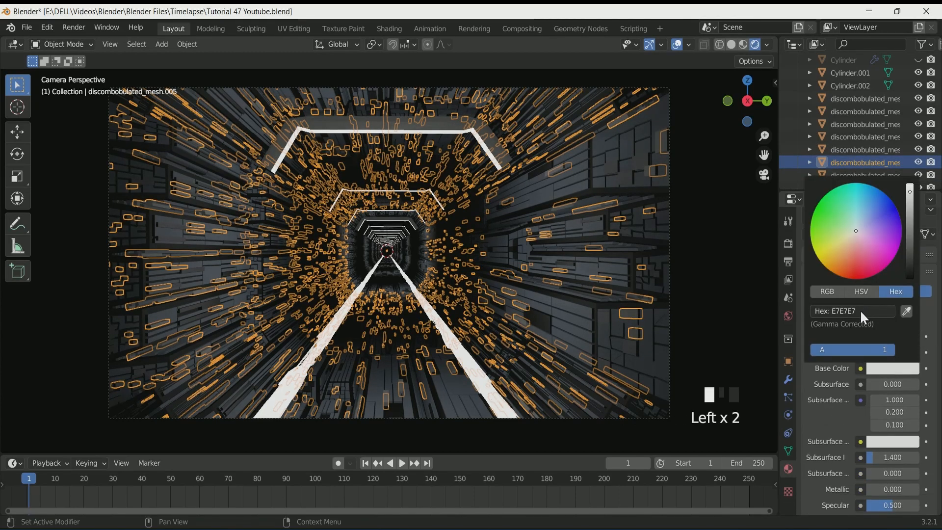
{"action": "key", "text": "Return"}
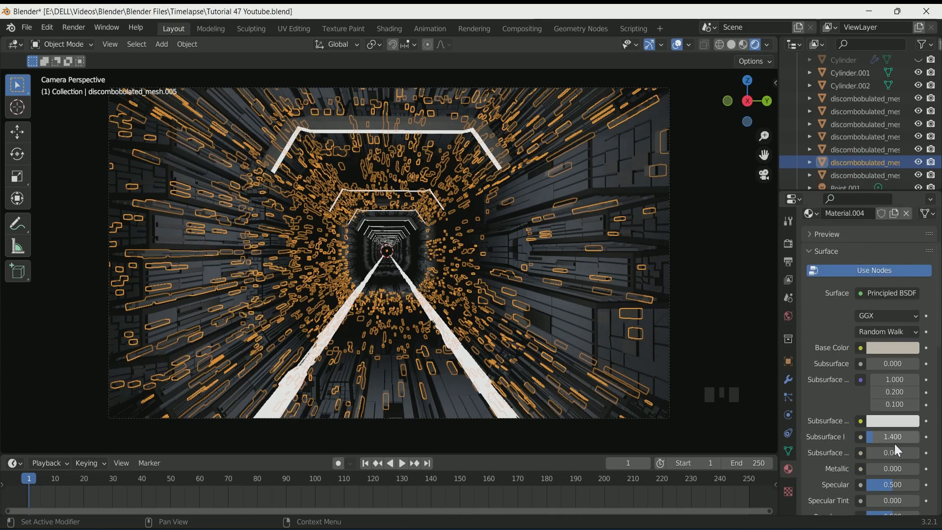
{"action": "scroll", "coordinate": [894, 442], "scroll_direction": "down", "scroll_amount": 4}
{"action": "left_click_drag", "start_coordinate": [889, 414], "coordinate": [918, 413]}
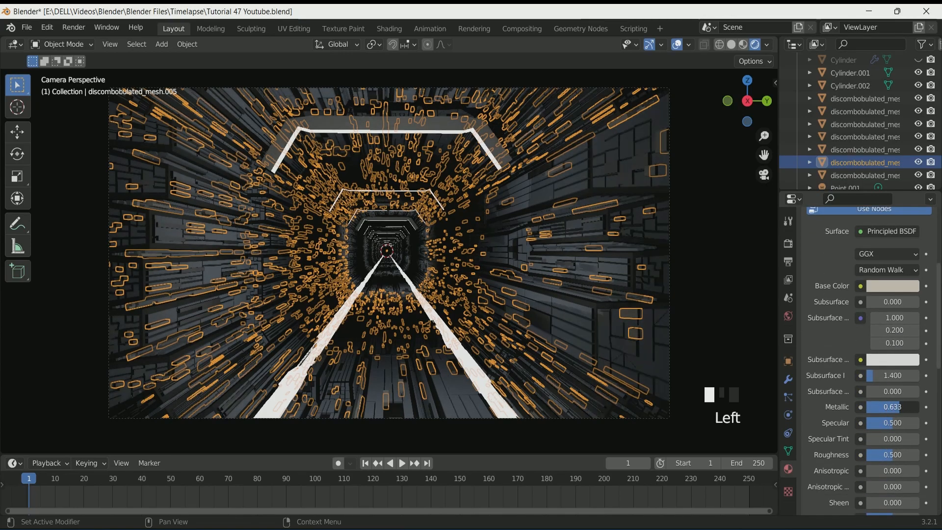
Assign the existing Material.004 to discombobulated_mesh.006
{"action": "scroll", "coordinate": [865, 277], "scroll_direction": "up", "scroll_amount": 5}
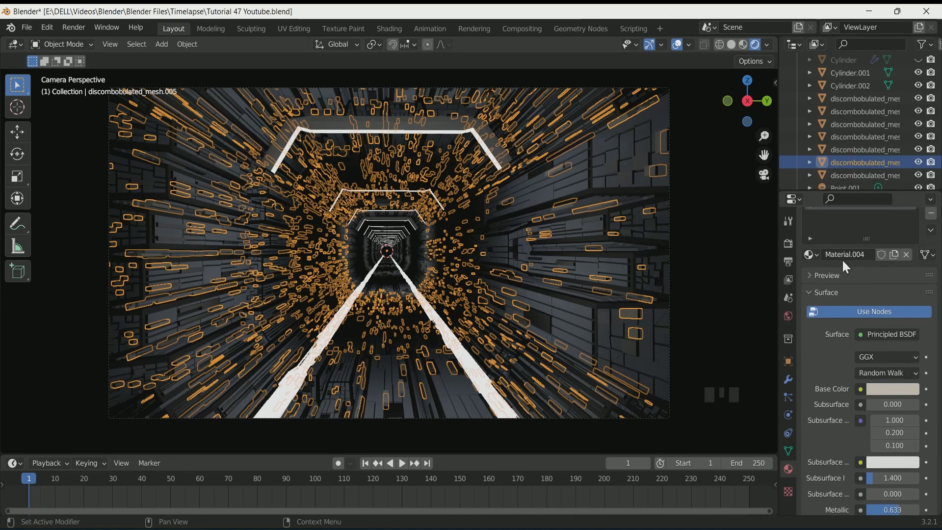
{"action": "left_click", "coordinate": [857, 175]}
{"action": "left_click", "coordinate": [811, 296]}
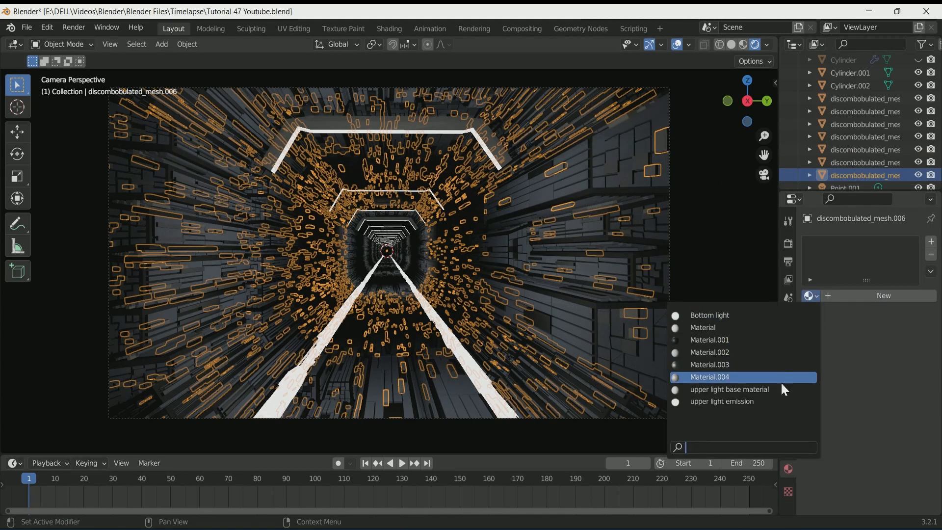
{"action": "left_click", "coordinate": [816, 378]}
Play the animation through the camera view to preview the textured tunnel
{"action": "scroll", "coordinate": [290, 265], "scroll_direction": "down", "scroll_amount": 3}
{"action": "scroll", "coordinate": [177, 243], "scroll_direction": "up", "scroll_amount": 5}
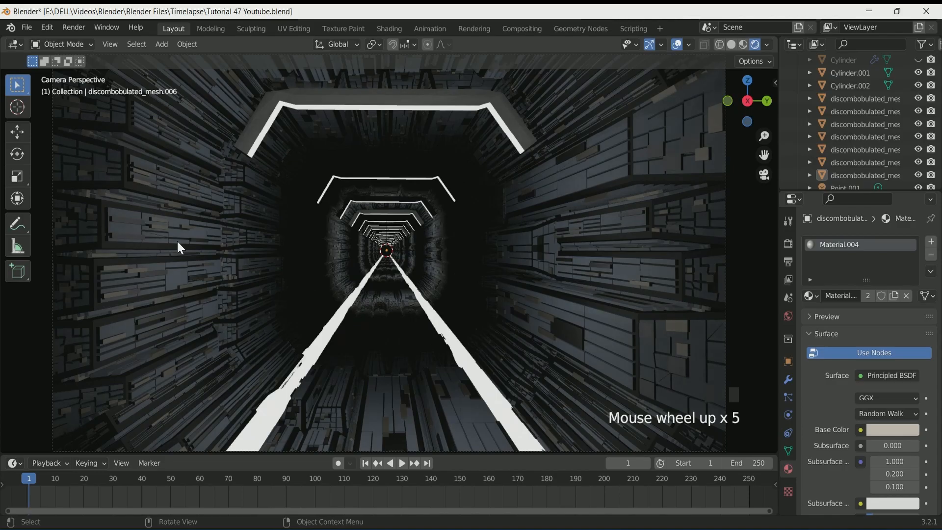
{"action": "scroll", "coordinate": [178, 243], "scroll_direction": "down", "scroll_amount": 1}
{"action": "scroll", "coordinate": [178, 243], "scroll_direction": "up", "scroll_amount": 1}
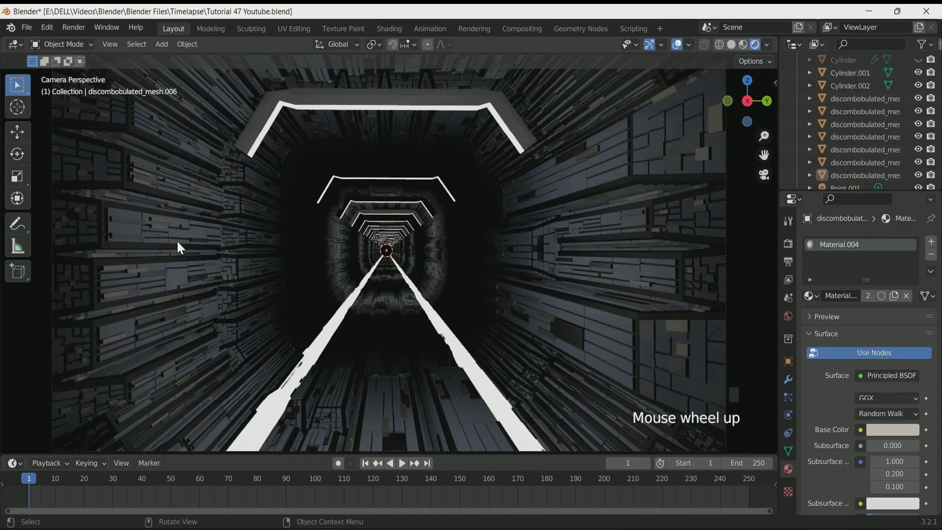
{"action": "key", "text": "space"}
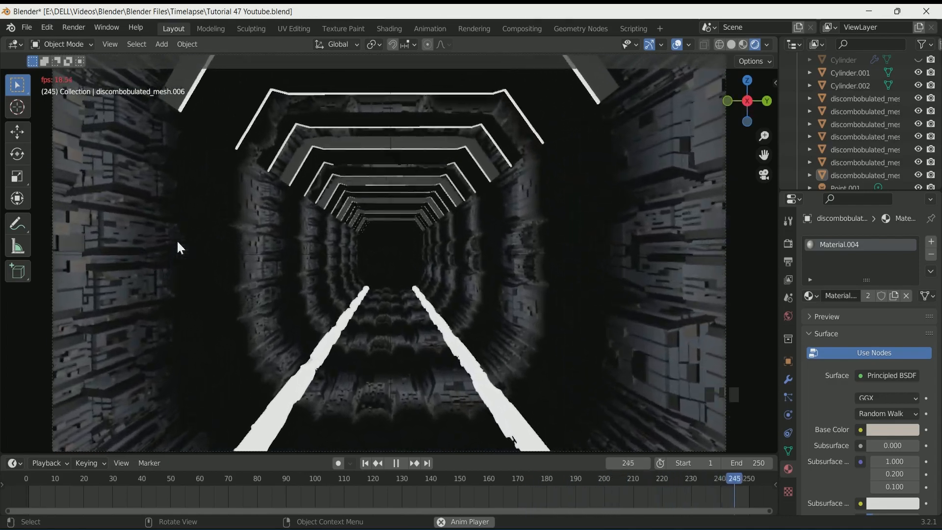
{"action": "key", "text": "space"}
Set the bottom light strip's emission colour to hex C9FFD5 and its strength to 2
{"action": "left_click", "coordinate": [350, 304]}
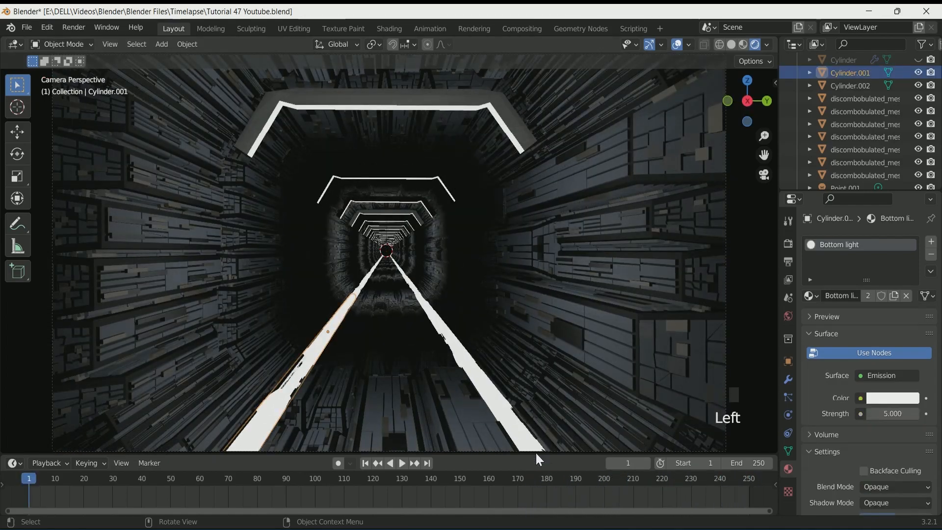
{"action": "left_click", "coordinate": [881, 398]}
{"action": "left_click", "coordinate": [855, 340]}
{"action": "type", "text": "C9FFD5"}
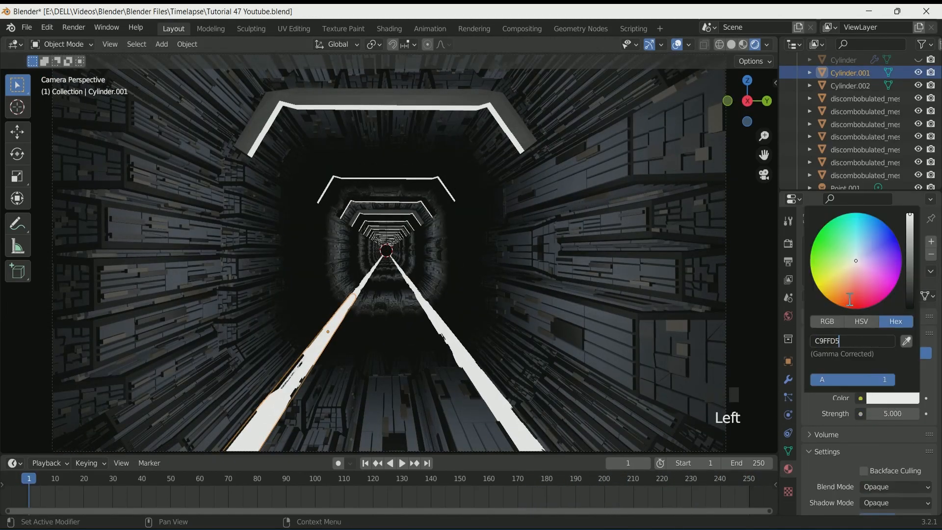
{"action": "key", "text": "Return"}
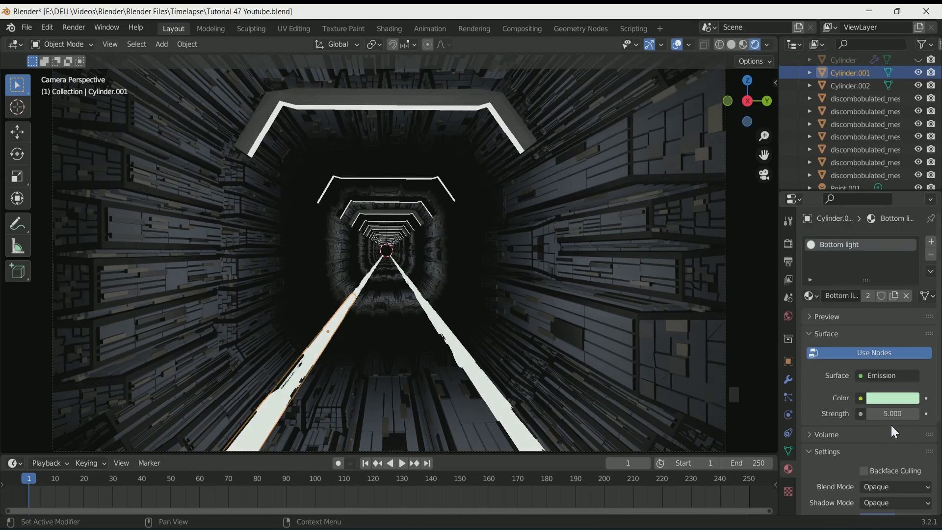
{"action": "key", "text": "Return"}
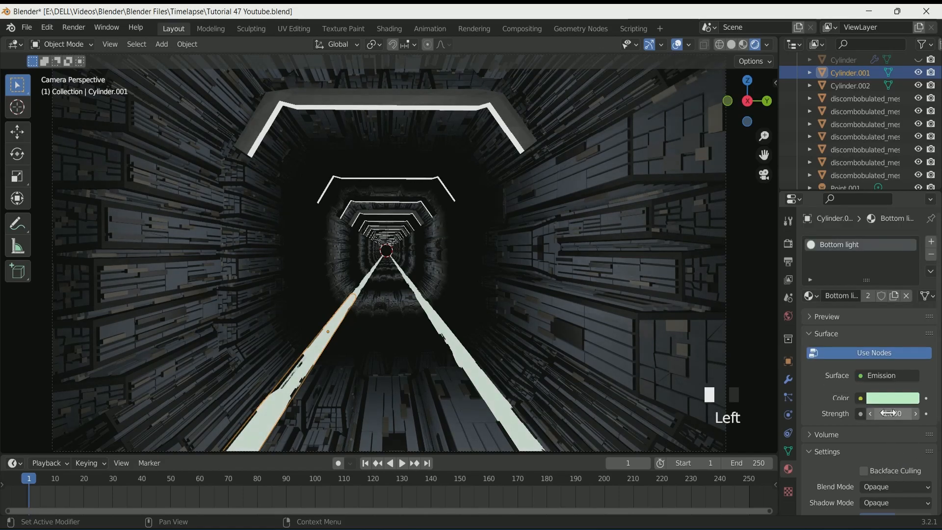
Enable Ambient Occlusion, Bloom and Screen Space Reflections in the Eevee render settings
{"action": "left_click", "coordinate": [789, 243]}
{"action": "left_click", "coordinate": [819, 333]}
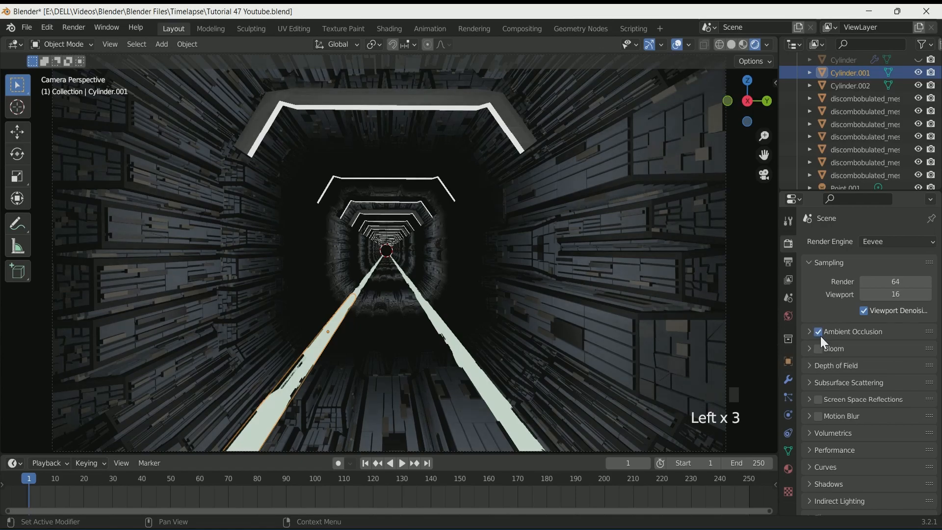
{"action": "left_click", "coordinate": [819, 349]}
{"action": "left_click", "coordinate": [817, 399]}
{"action": "left_click", "coordinate": [818, 399]}
{"action": "left_click", "coordinate": [817, 399]}
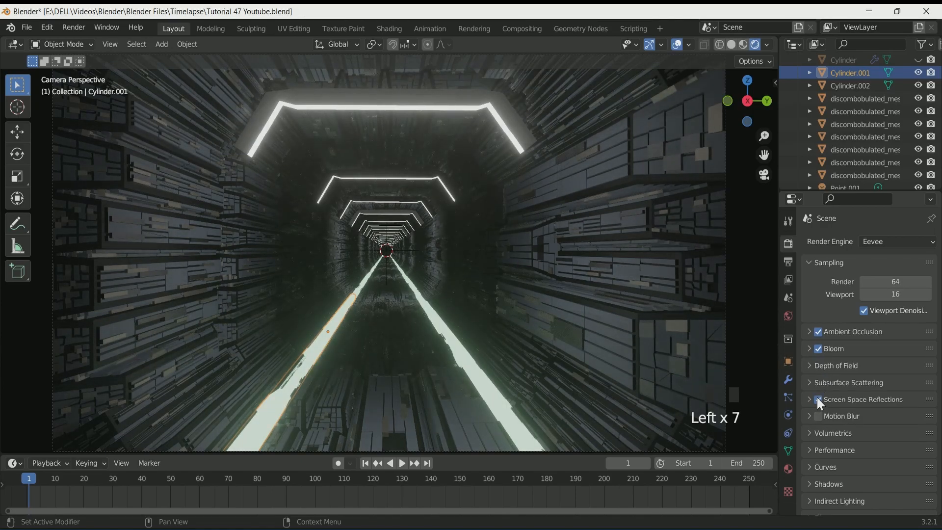
Select the upper light frame and set its emission colour to a light blue
{"action": "scroll", "coordinate": [451, 254], "scroll_direction": "down", "scroll_amount": 4}
{"action": "scroll", "coordinate": [451, 254], "scroll_direction": "up", "scroll_amount": 2}
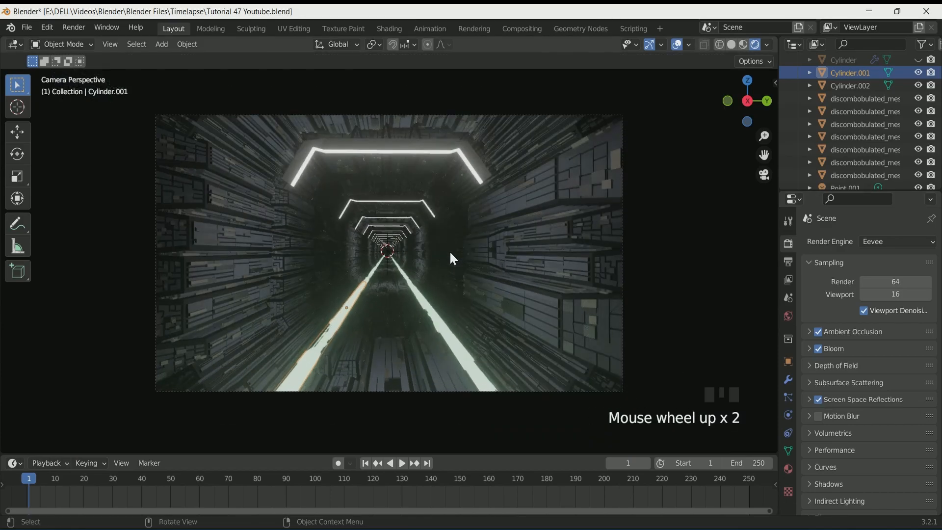
{"action": "scroll", "coordinate": [451, 253], "scroll_direction": "down", "scroll_amount": 1}
{"action": "left_click", "coordinate": [429, 133]}
{"action": "left_click", "coordinate": [430, 133]}
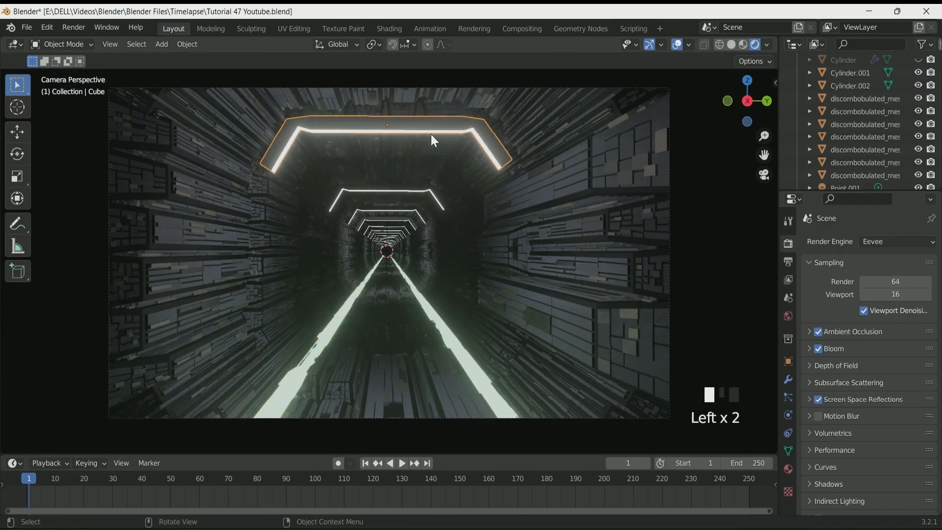
{"action": "left_click", "coordinate": [788, 468]}
{"action": "scroll", "coordinate": [863, 363], "scroll_direction": "down", "scroll_amount": 3}
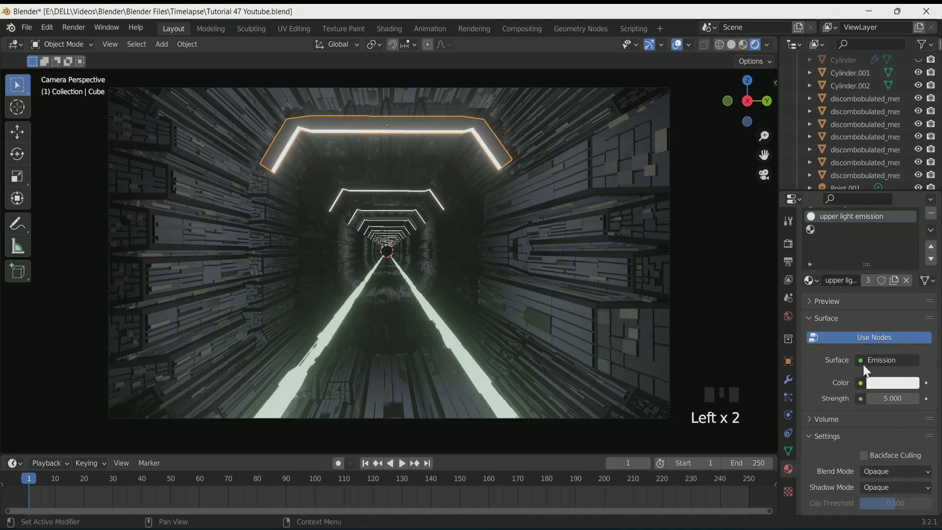
{"action": "left_click", "coordinate": [894, 321]}
{"action": "left_click", "coordinate": [858, 169]}
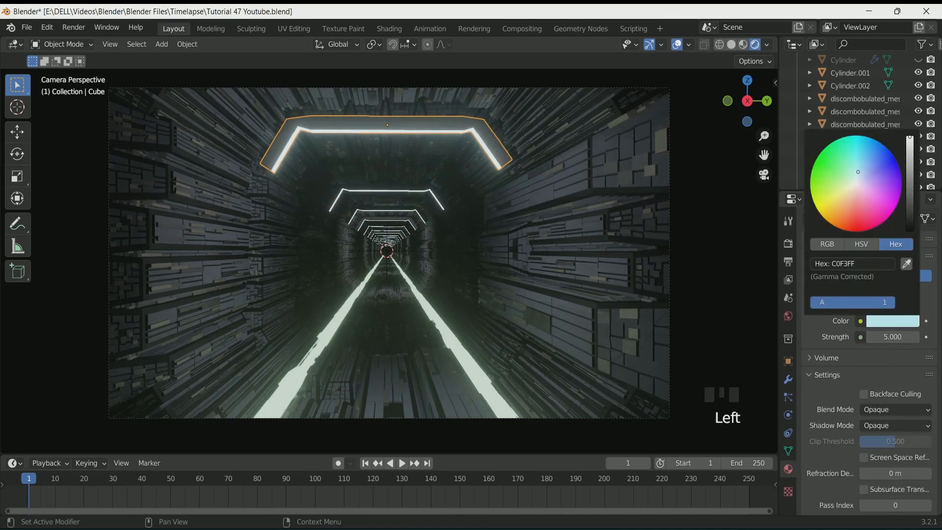
{"action": "left_click_drag", "start_coordinate": [858, 168], "coordinate": [864, 164]}
Set the upper light's emission strength to 50
{"action": "left_click", "coordinate": [902, 337]}
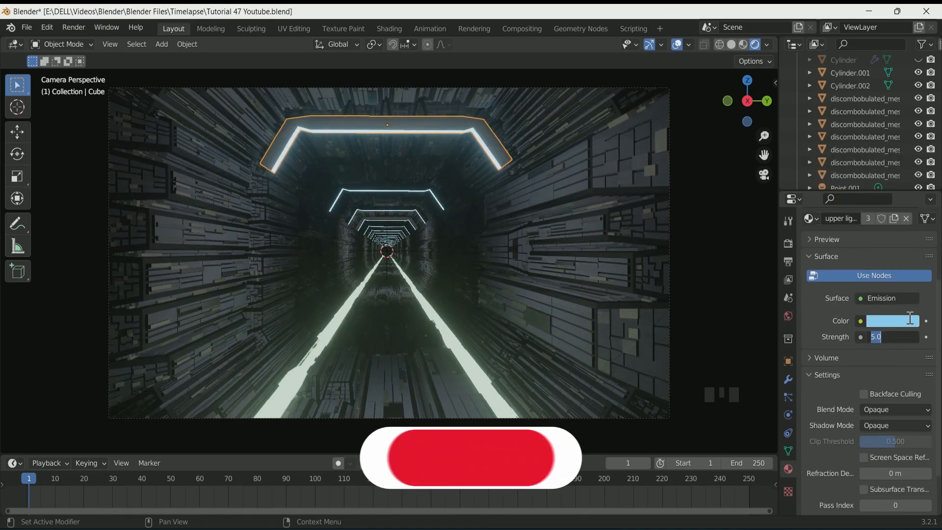
{"action": "type", "text": "50"}
{"action": "key", "text": "Return"}
Set the upper light's emission strength to 25
{"action": "scroll", "coordinate": [597, 286], "scroll_direction": "down", "scroll_amount": 3}
{"action": "scroll", "coordinate": [662, 222], "scroll_direction": "up", "scroll_amount": 3}
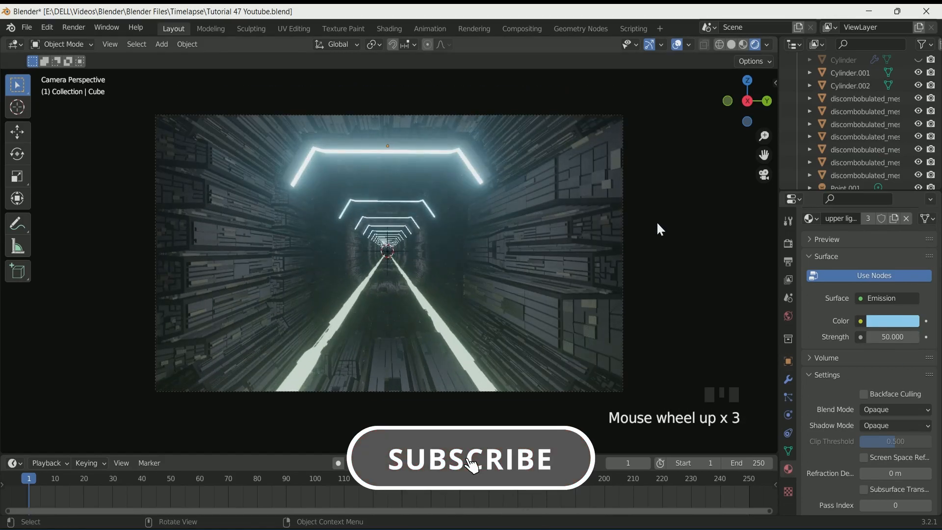
{"action": "left_click", "coordinate": [893, 337]}
{"action": "type", "text": "25"}
{"action": "key", "text": "Return"}
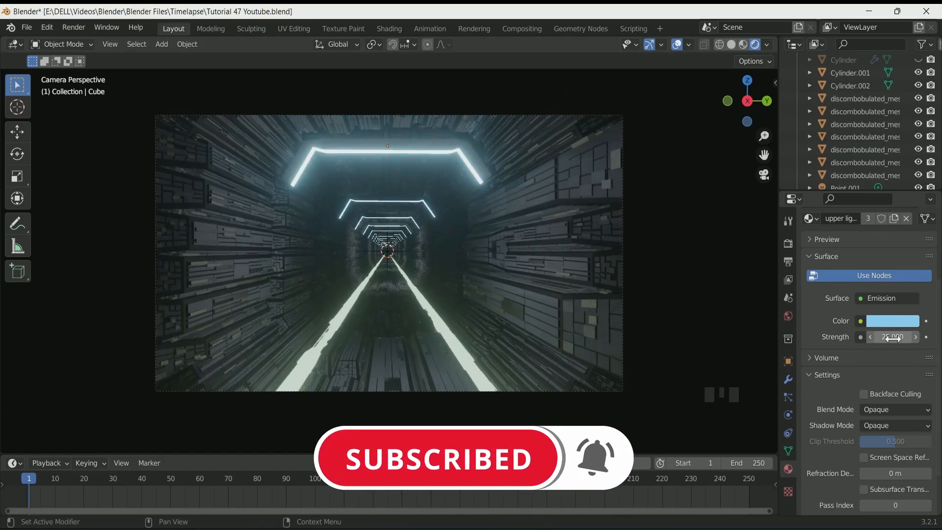
Replace the upper light's base material slot with the existing Material.001
{"action": "key", "text": "space"}
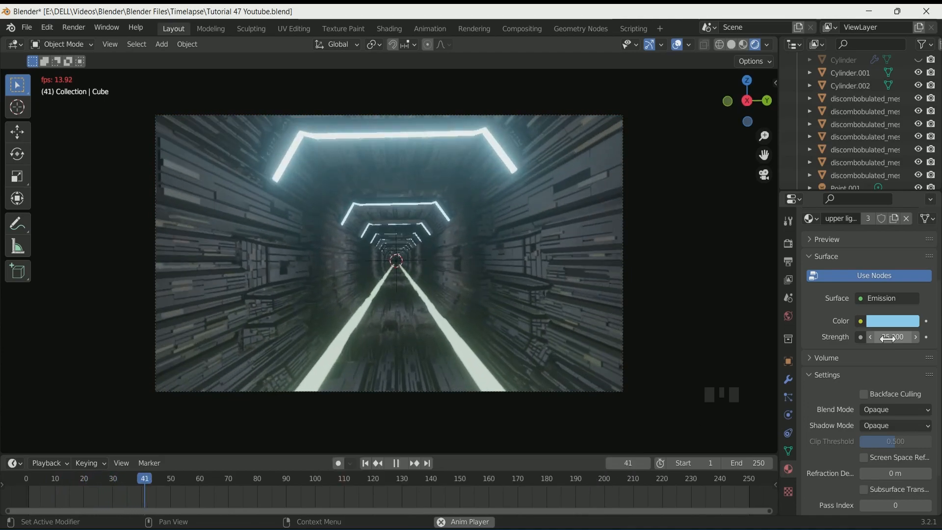
{"action": "key", "text": "space"}
{"action": "scroll", "coordinate": [849, 285], "scroll_direction": "up", "scroll_amount": 5}
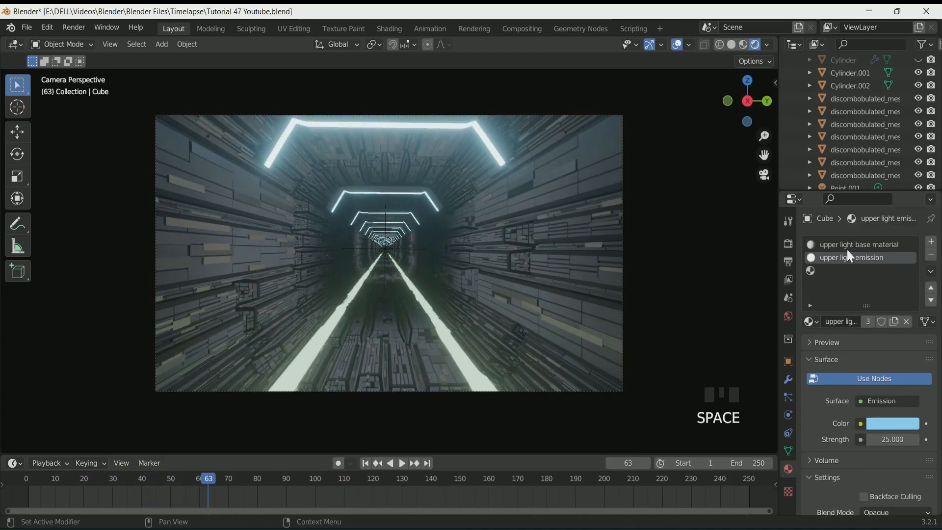
{"action": "left_click", "coordinate": [854, 245]}
{"action": "left_click", "coordinate": [811, 321]}
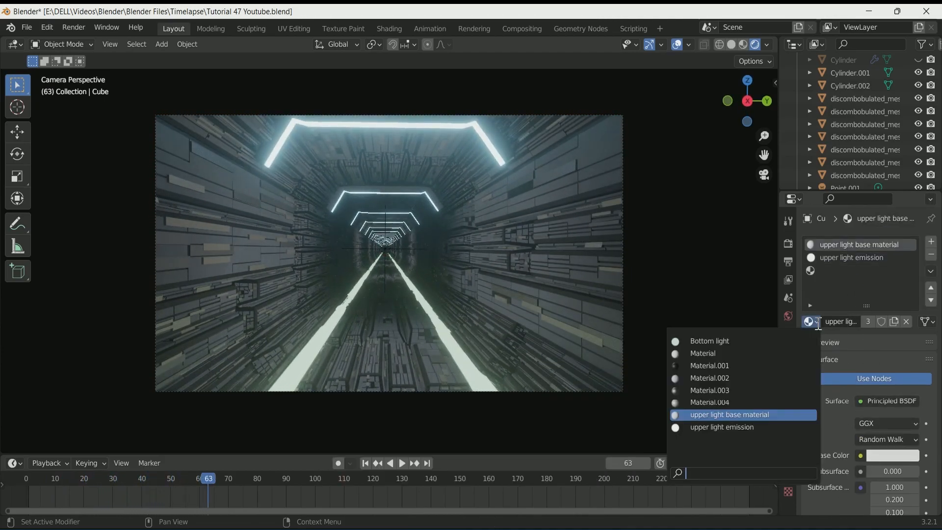
{"action": "left_click", "coordinate": [772, 381]}
Play the animation from the start to review the lighting in the tunnel
{"action": "scroll", "coordinate": [552, 309], "scroll_direction": "down", "scroll_amount": 4}
{"action": "scroll", "coordinate": [551, 309], "scroll_direction": "up", "scroll_amount": 2}
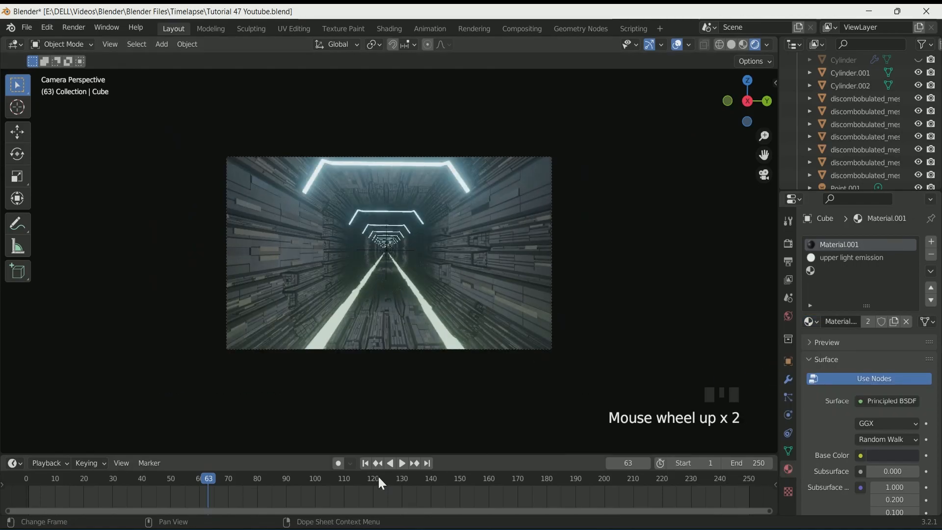
{"action": "left_click", "coordinate": [365, 464]}
{"action": "key", "text": "space"}
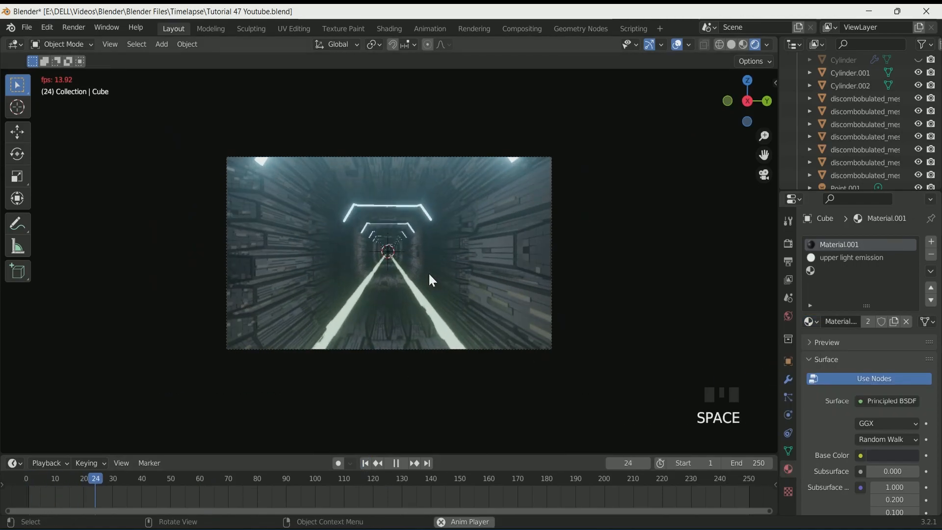
{"action": "scroll", "coordinate": [444, 265], "scroll_direction": "down", "scroll_amount": 1}
{"action": "scroll", "coordinate": [423, 402], "scroll_direction": "up", "scroll_amount": 3}
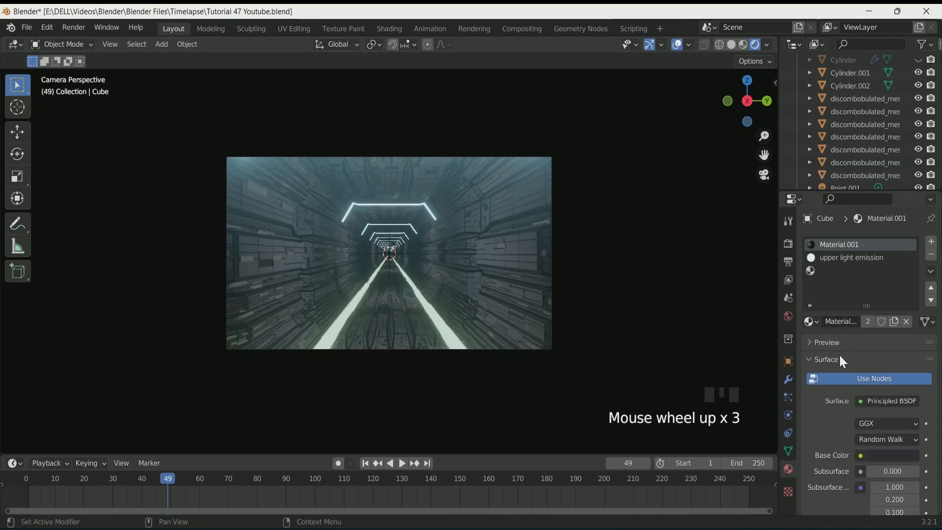
{"action": "left_click", "coordinate": [407, 208]}
{"action": "left_click", "coordinate": [843, 245]}
{"action": "left_click", "coordinate": [811, 301]}
{"action": "left_click", "coordinate": [743, 364]}
{"action": "scroll", "coordinate": [390, 228], "scroll_direction": "up", "scroll_amount": 6}
{"action": "key", "text": "space"}
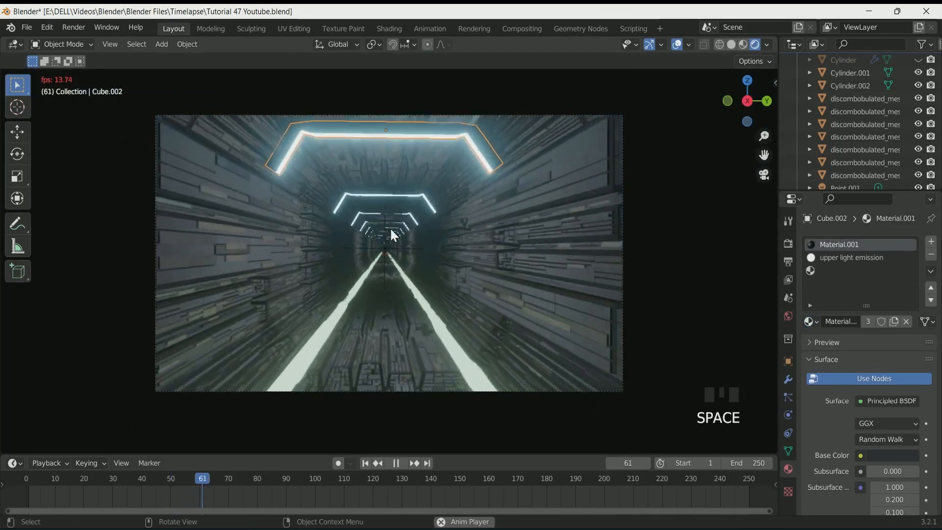
{"action": "double_click", "coordinate": [405, 248]}
{"action": "key", "text": "a"}
{"action": "key", "text": "a"}
{"action": "key", "text": "a"}
{"action": "key", "text": "a"}
{"action": "key", "text": "a"}
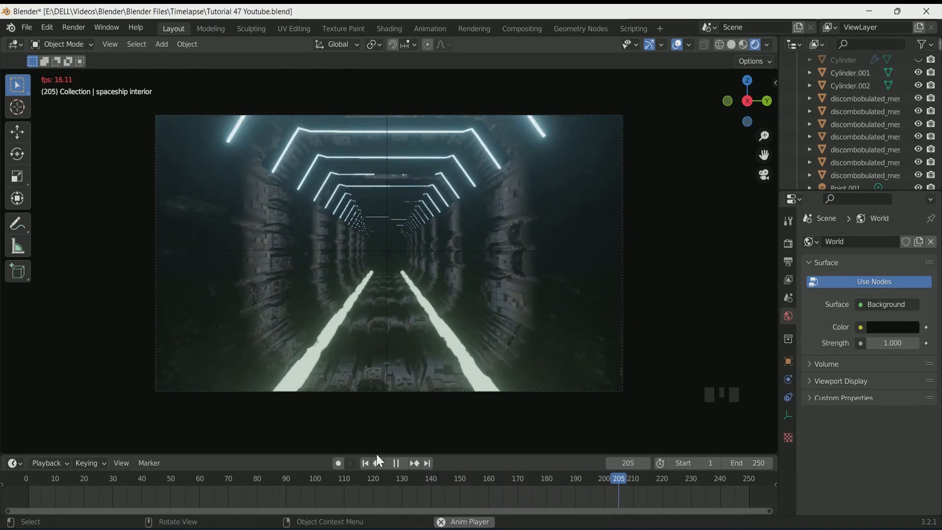
{"action": "key", "text": "space"}
Set the power of the point light parented to the camera to 5 W
{"action": "scroll", "coordinate": [880, 103], "scroll_direction": "up", "scroll_amount": 4}
{"action": "scroll", "coordinate": [875, 95], "scroll_direction": "up", "scroll_amount": 5}
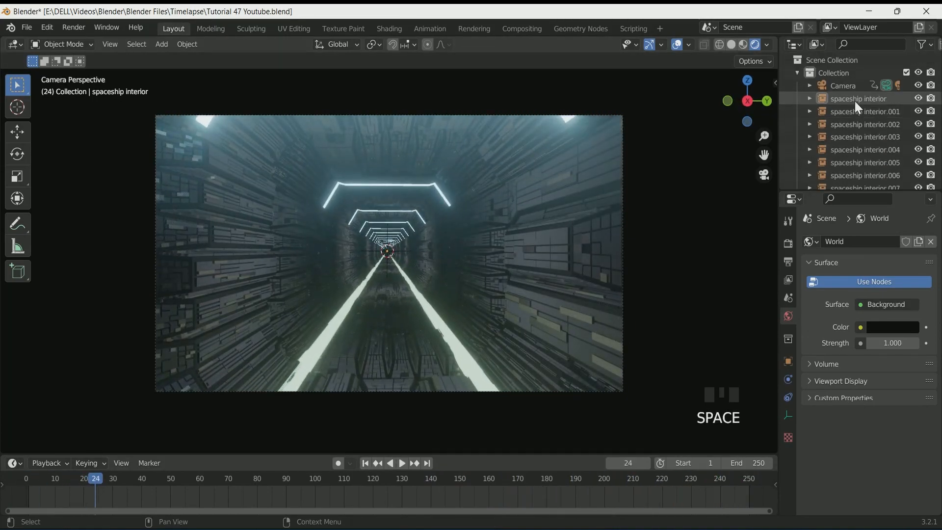
{"action": "left_click", "coordinate": [810, 85]}
{"action": "left_click", "coordinate": [840, 124]}
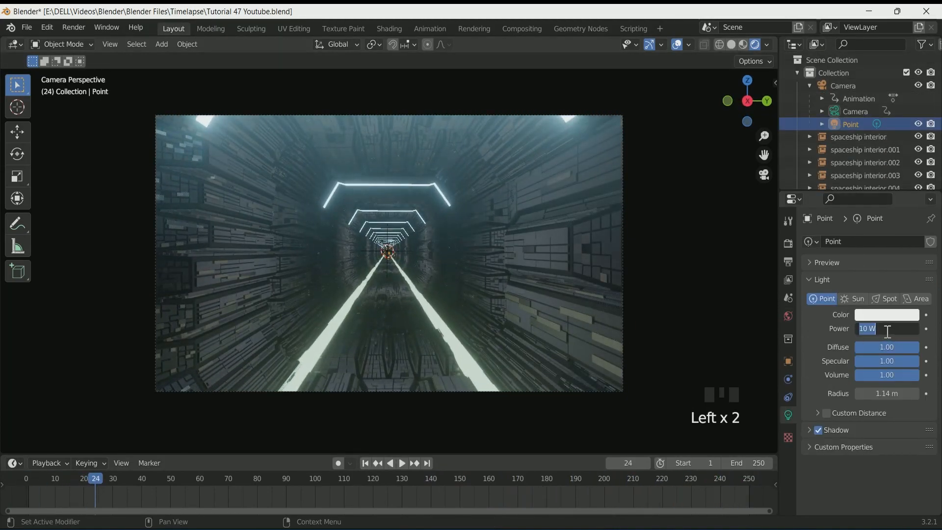
{"action": "key", "text": "Return"}
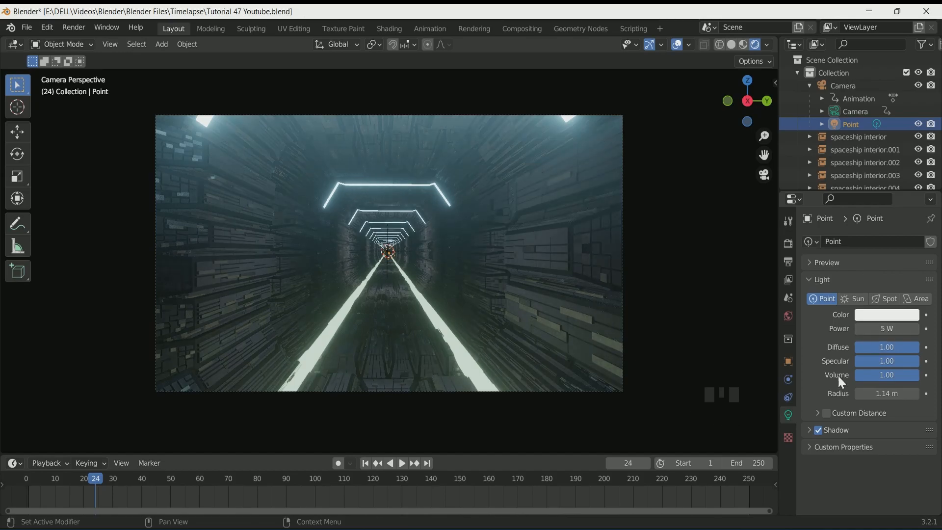
Replay the animation and return to the first frame
{"action": "left_click", "coordinate": [376, 466]}
{"action": "key", "text": "space"}
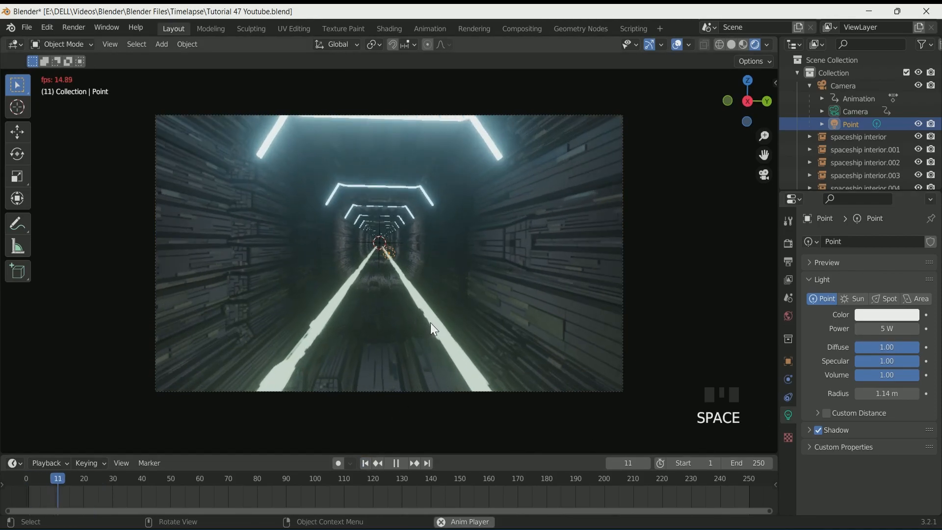
{"action": "left_click", "coordinate": [365, 463]}
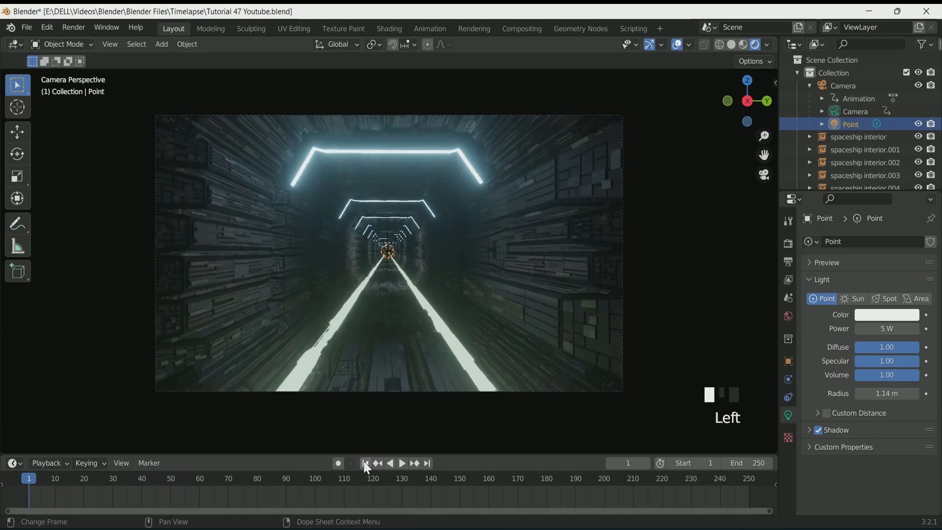
Lower the bottom light strip Cylinder.001 to a Z location of -0.86 m
{"action": "left_click", "coordinate": [336, 323]}
{"action": "left_click", "coordinate": [788, 361]}
{"action": "left_click", "coordinate": [859, 307]}
{"action": "left_click", "coordinate": [858, 307]}
{"action": "left_click", "coordinate": [858, 307]}
{"action": "left_click", "coordinate": [859, 307]}
{"action": "left_click", "coordinate": [859, 307]}
{"action": "scroll", "coordinate": [476, 349], "scroll_direction": "down", "scroll_amount": 1}
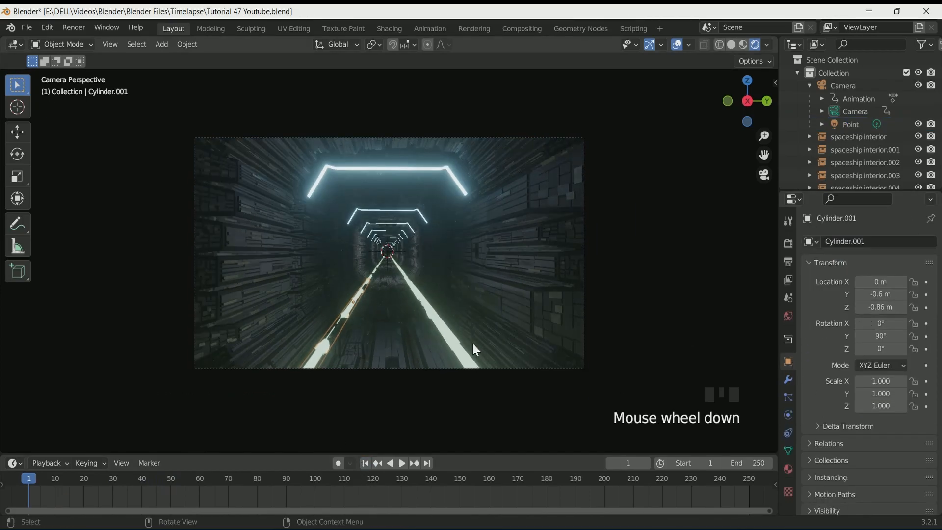
{"action": "scroll", "coordinate": [473, 351], "scroll_direction": "up", "scroll_amount": 1}
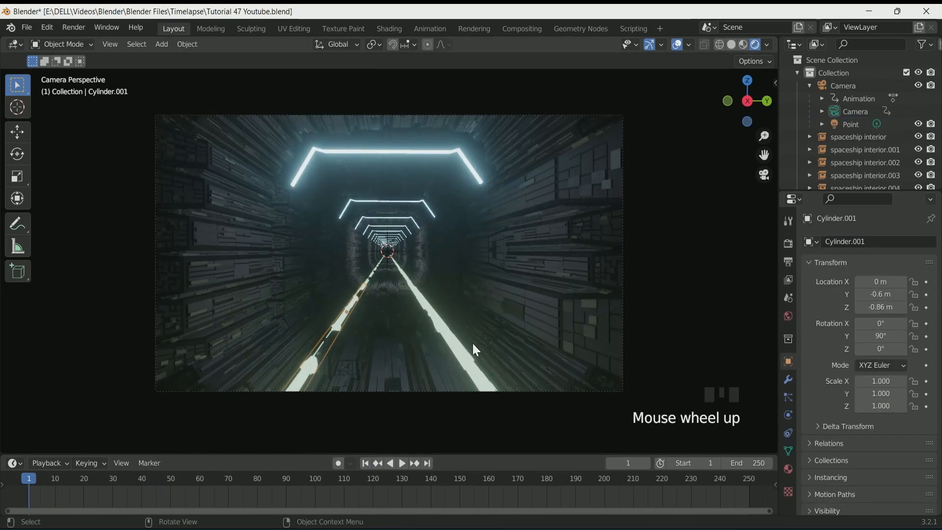
{"action": "left_click", "coordinate": [859, 307]}
Select the other bottom light strip Cylinder.002 and lower its Z location to -0.87 m
{"action": "left_click", "coordinate": [448, 338]}
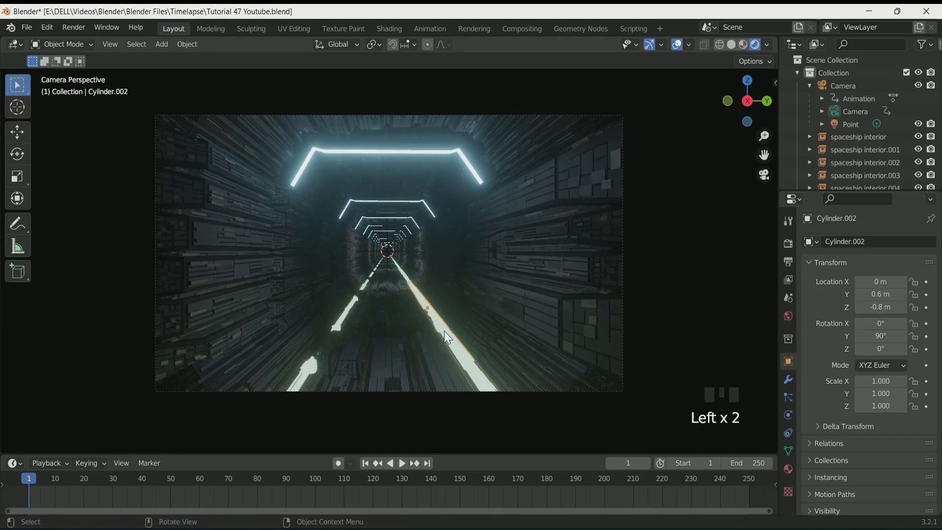
{"action": "double_click", "coordinate": [858, 307]}
{"action": "double_click", "coordinate": [858, 307]}
{"action": "double_click", "coordinate": [858, 307]}
{"action": "left_click", "coordinate": [858, 306]}
{"action": "left_click", "coordinate": [858, 306]}
{"action": "left_click", "coordinate": [858, 307]}
Play the animation to review the strips, then return to the first frame
{"action": "key", "text": "space"}
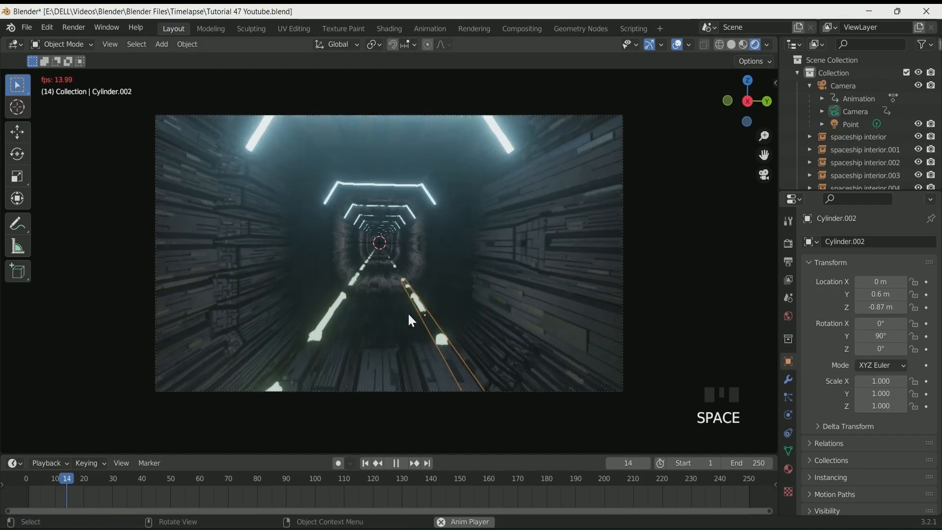
{"action": "left_click", "coordinate": [365, 463]}
{"action": "scroll", "coordinate": [589, 166], "scroll_direction": "down", "scroll_amount": 2}
{"action": "scroll", "coordinate": [594, 159], "scroll_direction": "up", "scroll_amount": 1}
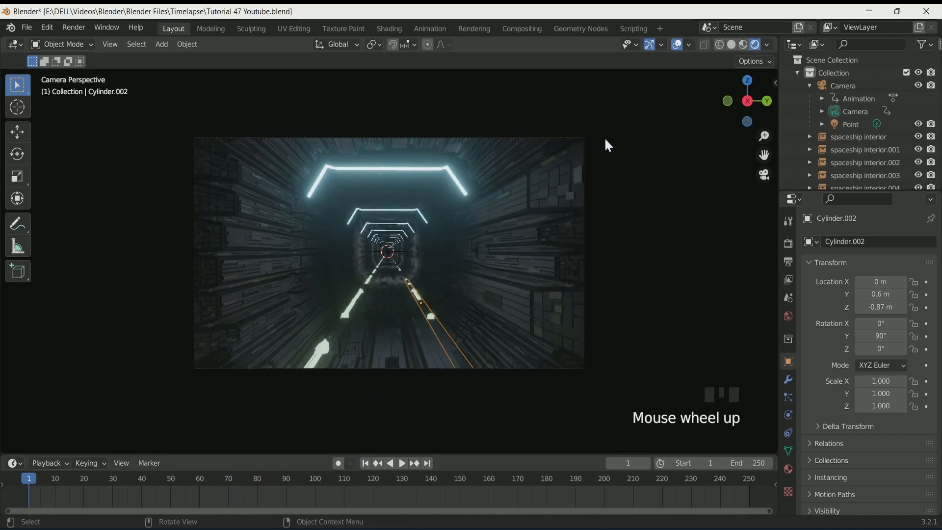
Add a plane for the tunnel floor at about -0.74 m Z, scaled roughly 1.9 by 0.72
{"action": "left_click", "coordinate": [731, 44]}
{"action": "key", "text": "shift+a"}
{"action": "mouse_move", "coordinate": [353, 108]}
{"action": "left_click", "coordinate": [426, 108]}
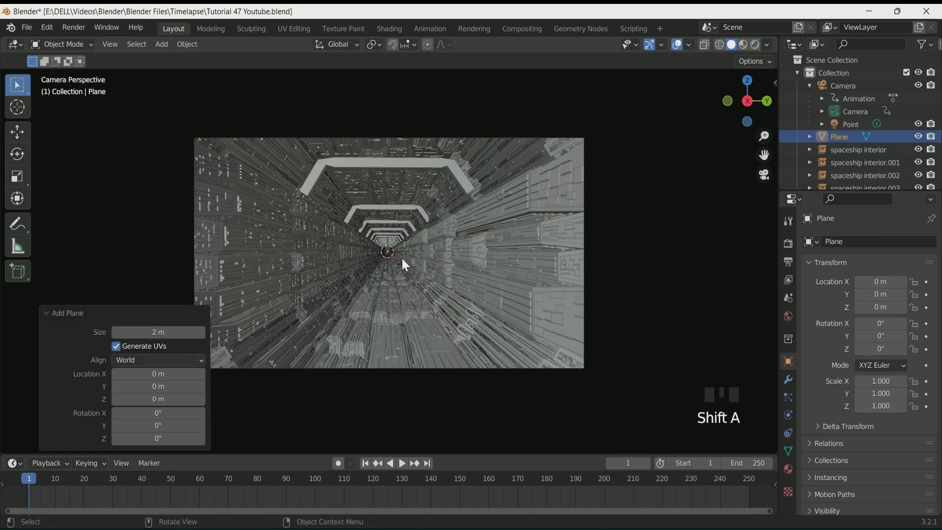
{"action": "left_click", "coordinate": [117, 399]}
{"action": "left_click", "coordinate": [116, 400]}
{"action": "left_click", "coordinate": [117, 400]}
{"action": "left_click", "coordinate": [117, 400]}
{"action": "left_click", "coordinate": [117, 400]}
{"action": "mouse_move", "coordinate": [117, 400]}
{"action": "left_mouse_down"}
{"action": "mouse_move", "coordinate": [131, 399]}
{"action": "mouse_move", "coordinate": [112, 400]}
{"action": "left_mouse_up"}
{"action": "mouse_move", "coordinate": [880, 381]}
{"action": "left_mouse_down"}
{"action": "mouse_move", "coordinate": [908, 381]}
{"action": "mouse_move", "coordinate": [870, 394]}
{"action": "left_mouse_up"}
Set the floor plane's X scale to 5 and check its length along the tunnel from the top view
{"action": "left_click", "coordinate": [755, 45]}
{"action": "scroll", "coordinate": [422, 321], "scroll_direction": "down", "scroll_amount": 1}
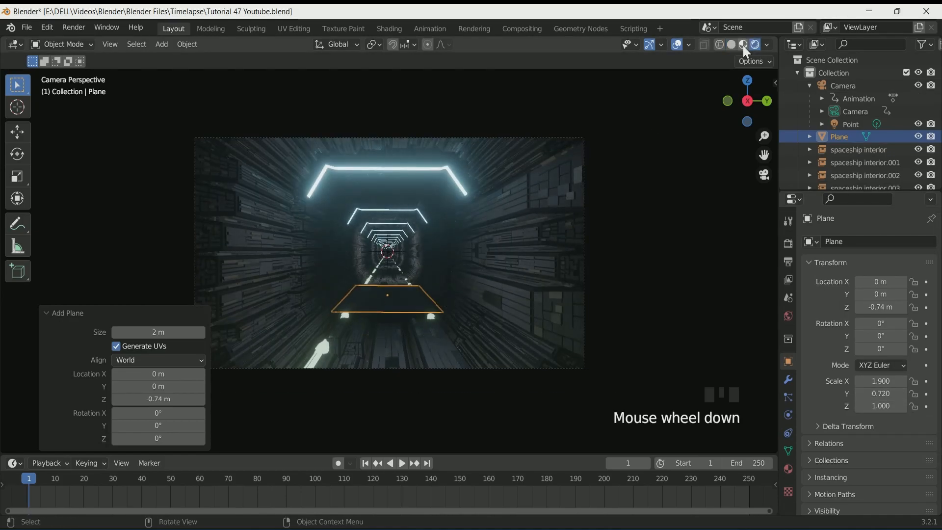
{"action": "left_click", "coordinate": [744, 45]}
{"action": "left_click_drag", "start_coordinate": [881, 382], "coordinate": [917, 381]}
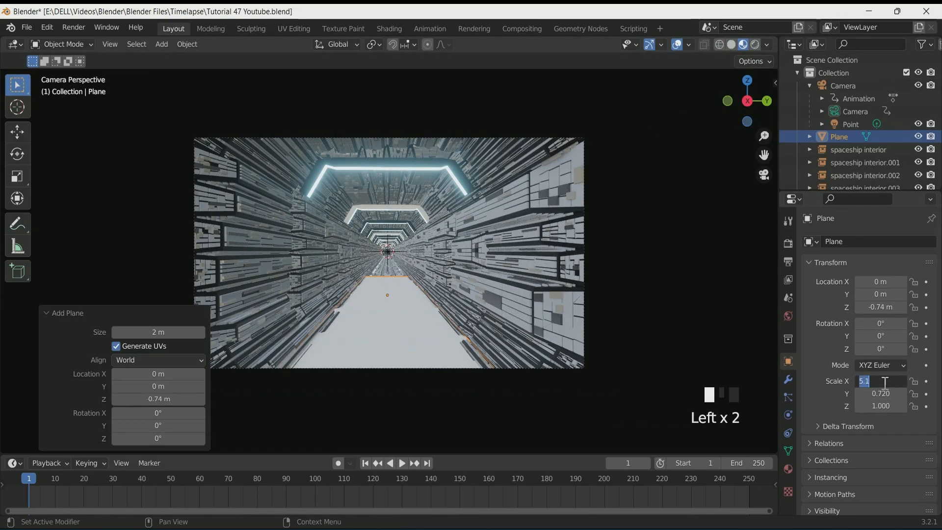
{"action": "middle_click_drag", "start_coordinate": [564, 344], "coordinate": [488, 318]}
{"action": "scroll", "coordinate": [492, 319], "scroll_direction": "down", "scroll_amount": 2}
{"action": "key", "text": "KP_7"}
{"action": "scroll", "coordinate": [742, 47], "scroll_direction": "down", "scroll_amount": 3}
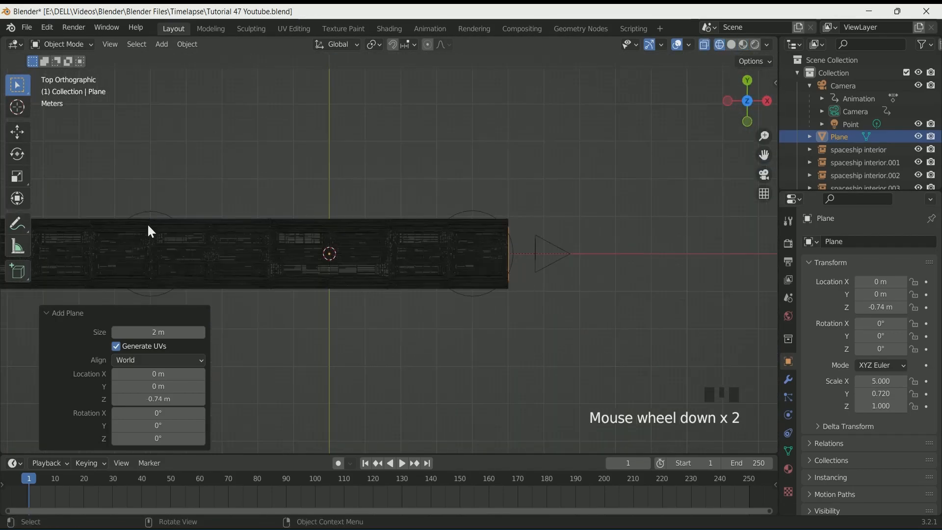
{"action": "middle_click_drag", "start_coordinate": [564, 147], "coordinate": [448, 132]}
{"action": "scroll", "coordinate": [441, 343], "scroll_direction": "up", "scroll_amount": 4}
{"action": "key", "text": "KP_0"}
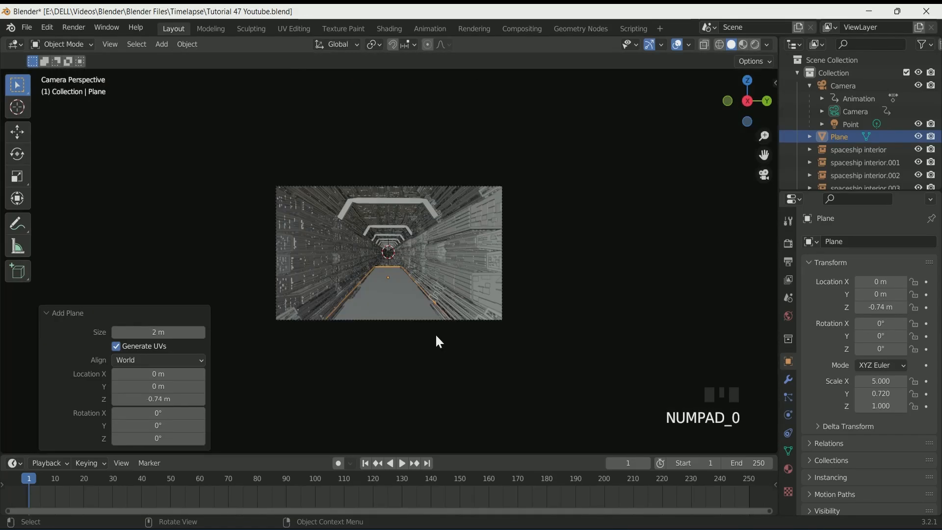
Set the floor plane's Y scale to 0.48 and its Z location to -0.79 m
{"action": "left_click", "coordinate": [755, 45]}
{"action": "scroll", "coordinate": [662, 156], "scroll_direction": "up", "scroll_amount": 2}
{"action": "left_click", "coordinate": [860, 394]}
{"action": "left_click", "coordinate": [859, 394]}
{"action": "left_click", "coordinate": [859, 394]}
{"action": "left_click_drag", "start_coordinate": [861, 394], "coordinate": [854, 394]}
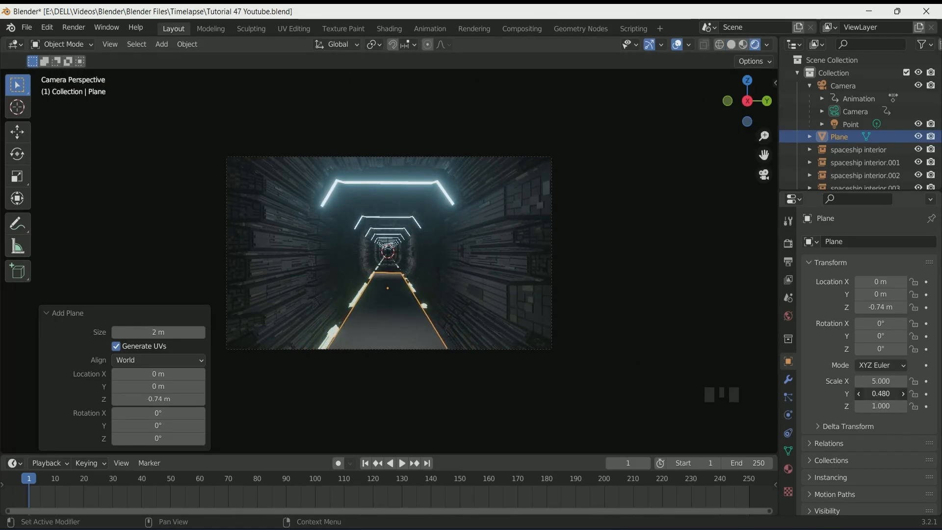
{"action": "left_click_drag", "start_coordinate": [881, 307], "coordinate": [876, 308]}
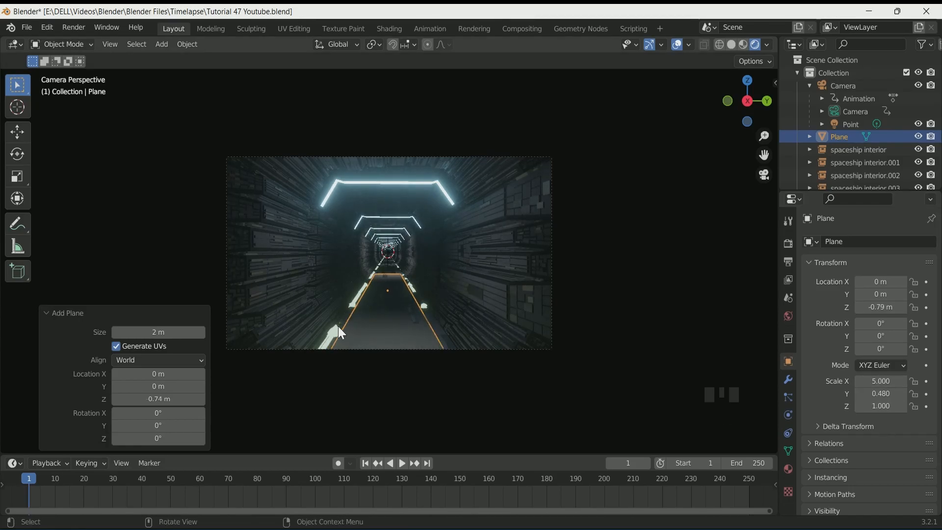
Move the floor plane into the spaceship interior collection
{"action": "scroll", "coordinate": [406, 314], "scroll_direction": "down", "scroll_amount": 1}
{"action": "key", "text": "m"}
{"action": "left_click", "coordinate": [388, 305]}
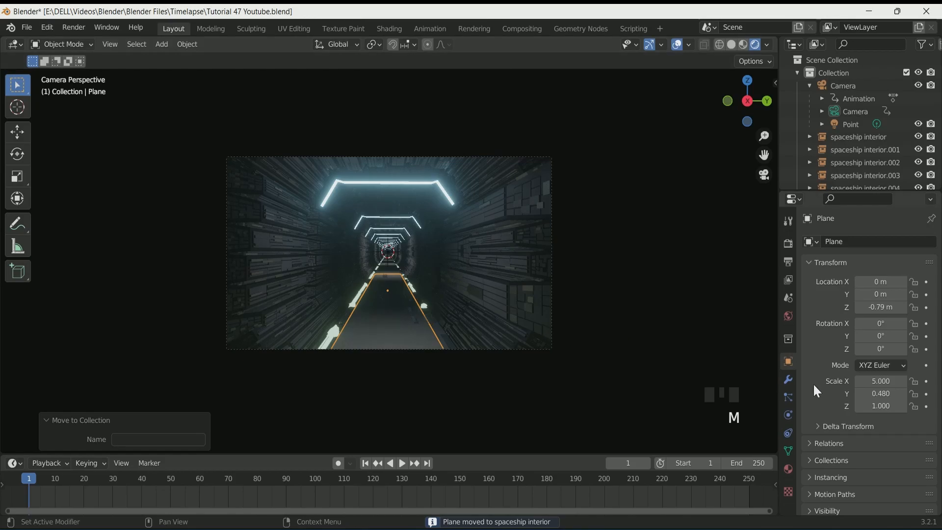
{"action": "scroll", "coordinate": [407, 296], "scroll_direction": "up", "scroll_amount": 14}
{"action": "scroll", "coordinate": [368, 265], "scroll_direction": "down", "scroll_amount": 14}
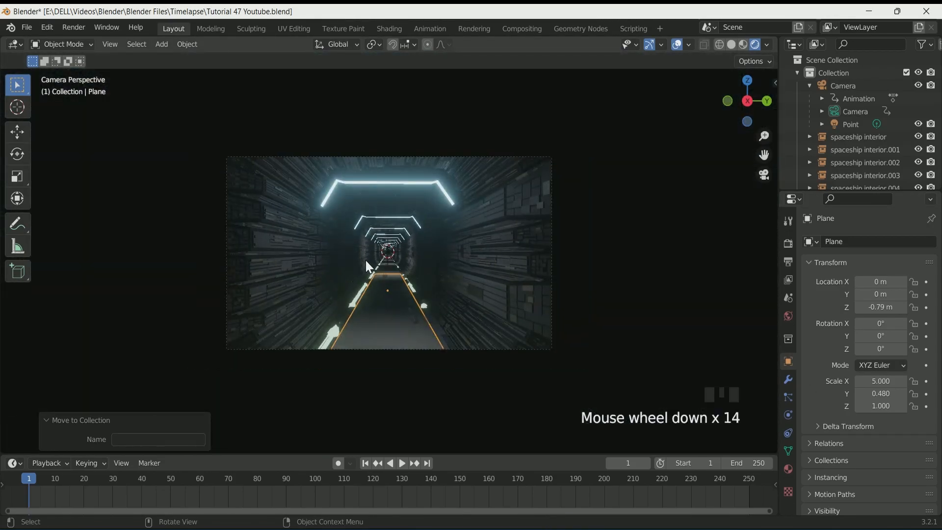
{"action": "scroll", "coordinate": [368, 267], "scroll_direction": "up", "scroll_amount": 1}
Give the floor plane a new material named floor with a Glossy BSDF surface
{"action": "left_click", "coordinate": [789, 469]}
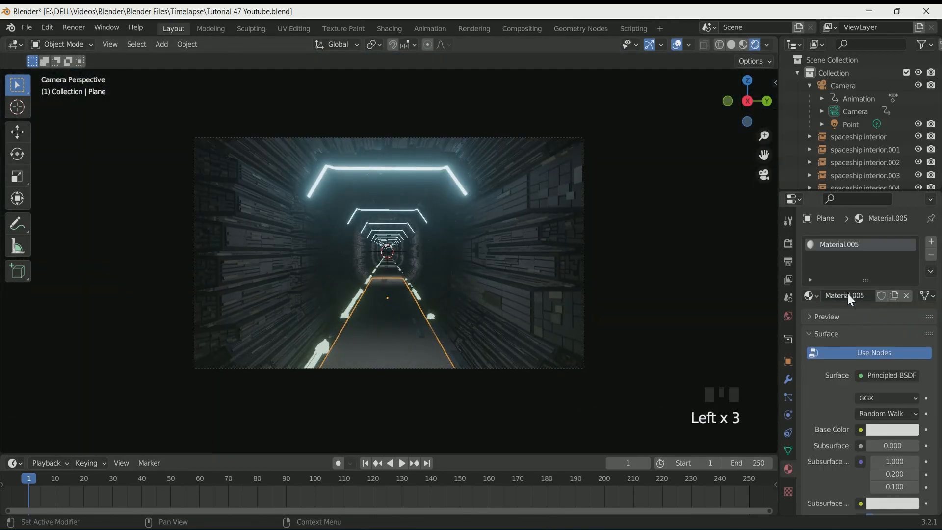
{"action": "left_click", "coordinate": [894, 382]}
{"action": "left_click", "coordinate": [775, 153]}
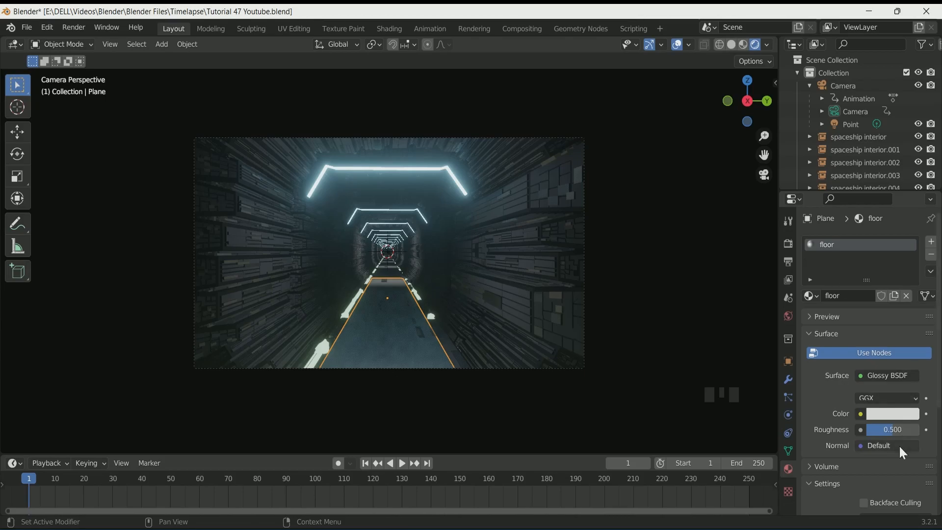
Set the floor material's roughness to 0
{"action": "scroll", "coordinate": [901, 444], "scroll_direction": "down", "scroll_amount": 6}
{"action": "scroll", "coordinate": [899, 442], "scroll_direction": "up", "scroll_amount": 4}
{"action": "left_click_drag", "start_coordinate": [896, 388], "coordinate": [866, 389]}
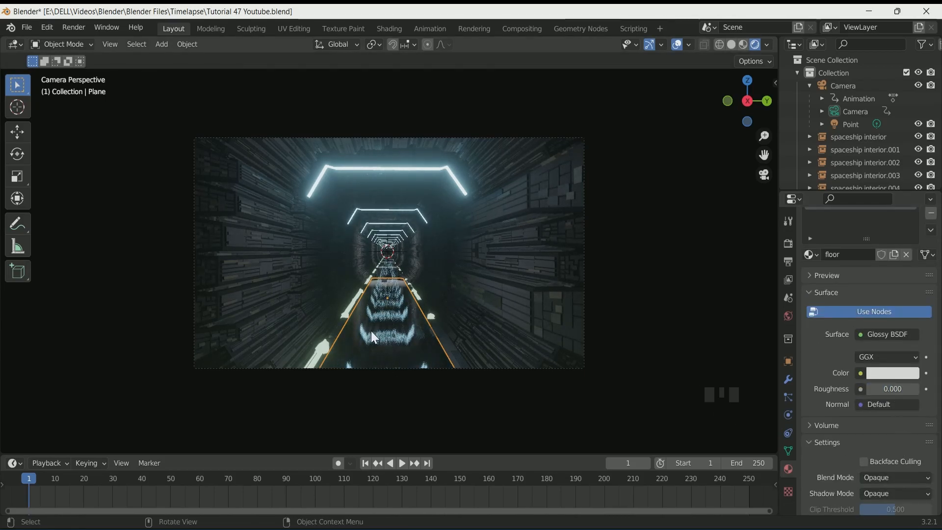
In the Shading workspace, insert a Mix Shader between the Glossy BSDF and the Material Output
{"action": "left_click", "coordinate": [391, 30]}
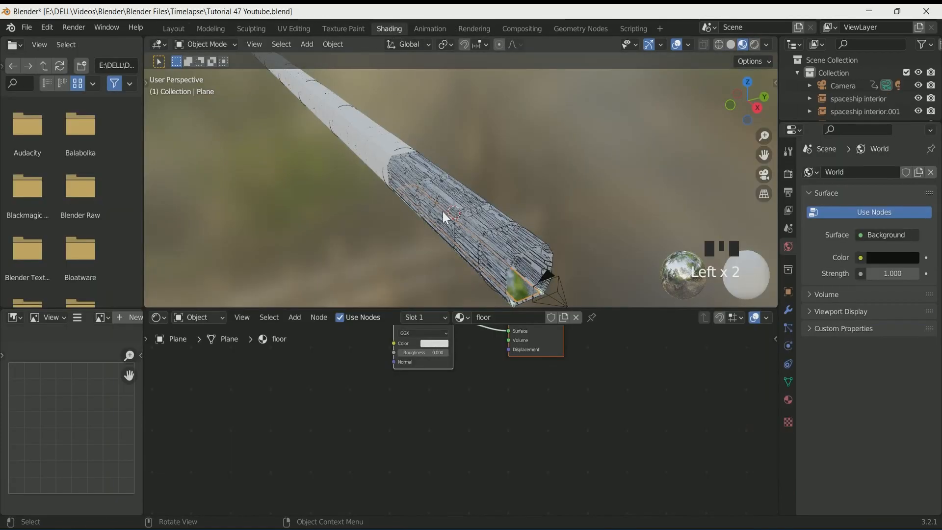
{"action": "key", "text": "KP_0"}
{"action": "left_click", "coordinate": [755, 45]}
{"action": "scroll", "coordinate": [438, 447], "scroll_direction": "down", "scroll_amount": 1}
{"action": "scroll", "coordinate": [439, 447], "scroll_direction": "down", "scroll_amount": 1}
{"action": "middle_click_drag", "start_coordinate": [439, 448], "coordinate": [431, 481]}
{"action": "key", "text": "shift+a"}
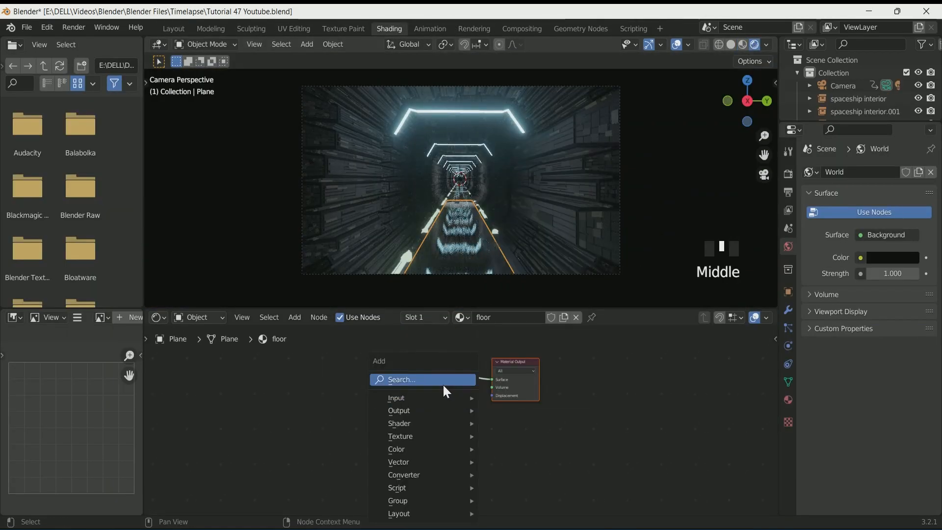
{"action": "left_click", "coordinate": [443, 384]}
{"action": "type", "text": "mix"}
{"action": "left_click", "coordinate": [473, 410]}
{"action": "left_click", "coordinate": [487, 383]}
Add a Wave Texture node and connect it into the Mix Shader
{"action": "key", "text": "shift+a"}
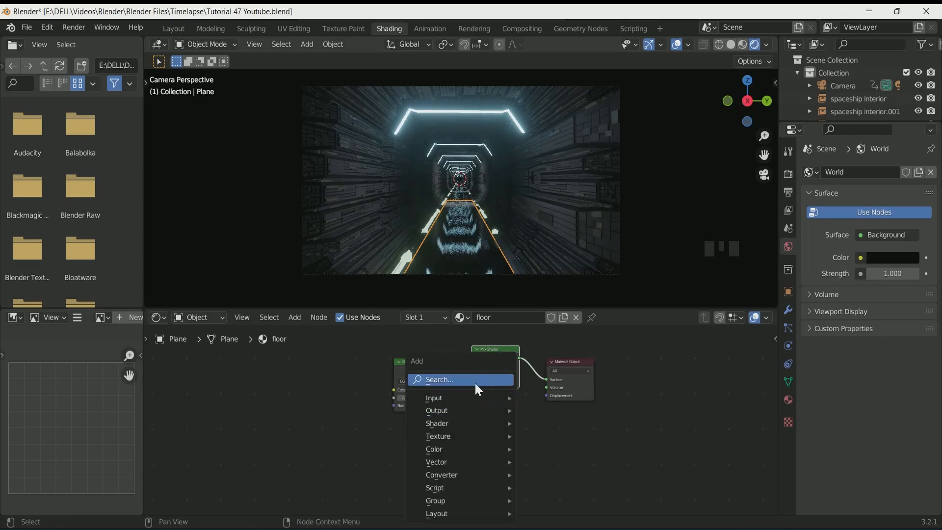
{"action": "left_click", "coordinate": [475, 383]}
{"action": "type", "text": "wave"}
{"action": "key", "text": "Return"}
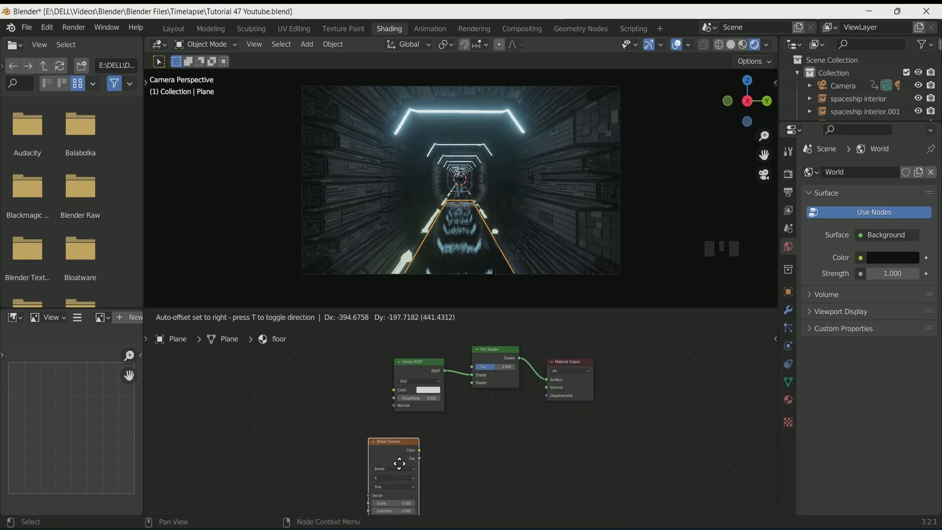
{"action": "left_click", "coordinate": [425, 449]}
{"action": "left_click_drag", "start_coordinate": [472, 391], "coordinate": [472, 382]}
{"action": "left_click_drag", "start_coordinate": [424, 362], "coordinate": [380, 417]}
Insert a ColorRamp between the Wave Texture and the Mix Shader and adjust its stops
{"action": "key", "text": "shift+a"}
{"action": "left_click", "coordinate": [369, 378]}
{"action": "type", "text": "co"}
{"action": "key", "text": "Return"}
{"action": "left_click", "coordinate": [506, 499]}
{"action": "scroll", "coordinate": [507, 491], "scroll_direction": "up", "scroll_amount": 2}
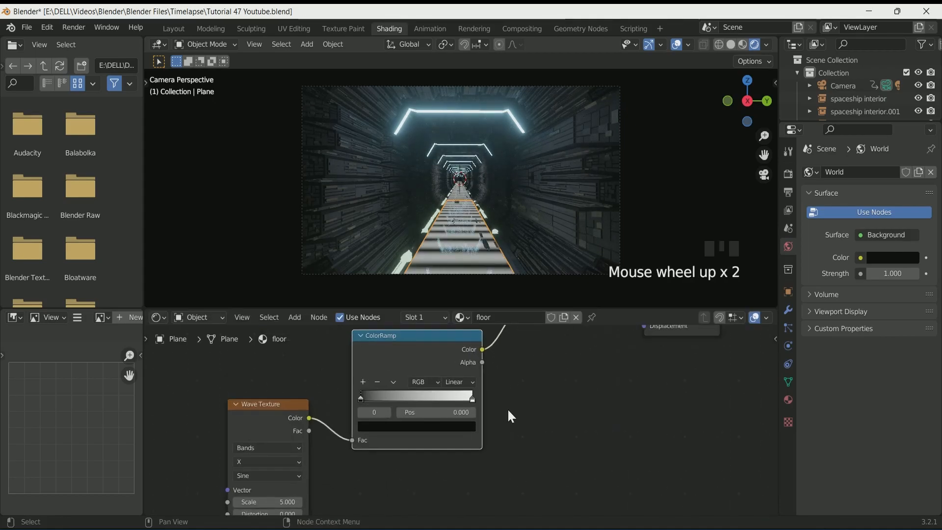
{"action": "left_click_drag", "start_coordinate": [346, 393], "coordinate": [425, 398]}
{"action": "middle_click_drag", "start_coordinate": [312, 476], "coordinate": [317, 430]}
Set the Wave Texture profile to Saw and tweak its detail settings
{"action": "left_click", "coordinate": [253, 439]}
{"action": "left_click", "coordinate": [247, 466]}
{"action": "scroll", "coordinate": [487, 234], "scroll_direction": "up", "scroll_amount": 2}
{"action": "left_click_drag", "start_coordinate": [455, 349], "coordinate": [438, 350]}
{"action": "scroll", "coordinate": [441, 404], "scroll_direction": "down", "scroll_amount": 1}
{"action": "middle_click_drag", "start_coordinate": [307, 461], "coordinate": [304, 424]}
{"action": "left_click_drag", "start_coordinate": [275, 455], "coordinate": [298, 456]}
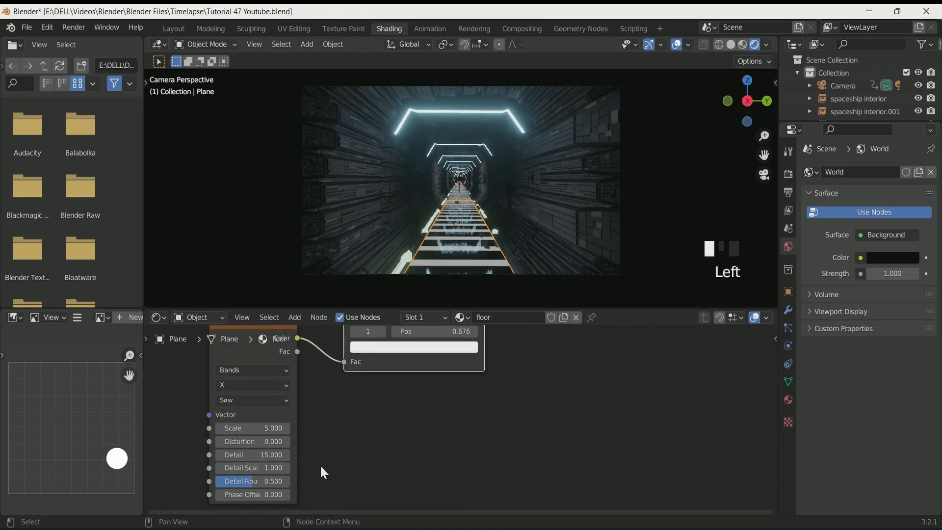
Move the ColorRamp's white stop to position 0.698 to create sharp floor stripes
{"action": "scroll", "coordinate": [532, 227], "scroll_direction": "up", "scroll_amount": 1}
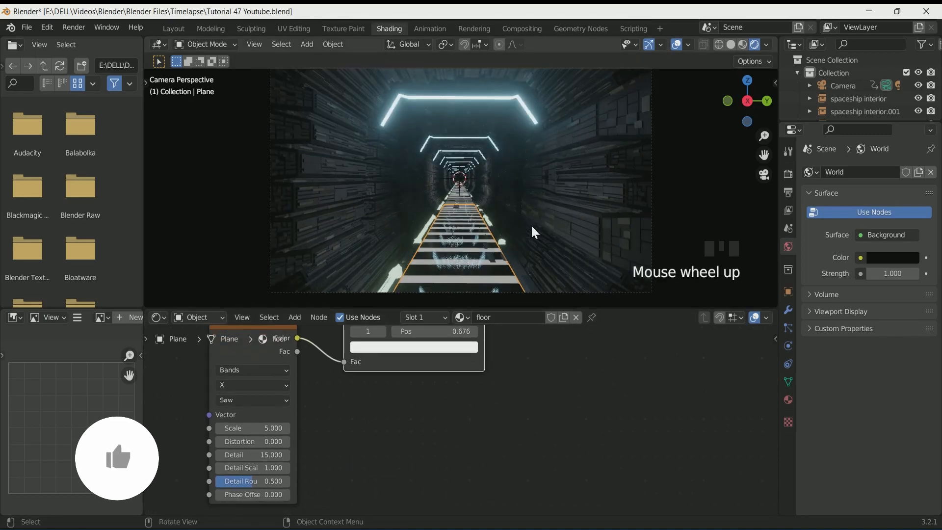
{"action": "left_click", "coordinate": [535, 232]}
{"action": "scroll", "coordinate": [487, 232], "scroll_direction": "up", "scroll_amount": 9}
{"action": "middle_click_drag", "start_coordinate": [441, 421], "coordinate": [451, 469]}
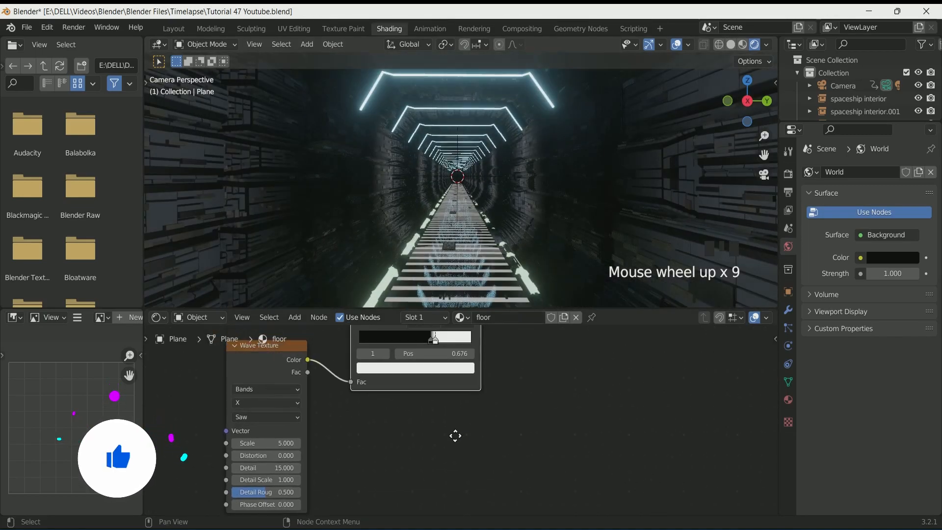
{"action": "mouse_move", "coordinate": [429, 374]}
{"action": "left_mouse_down"}
{"action": "mouse_move", "coordinate": [438, 376]}
{"action": "mouse_move", "coordinate": [423, 374]}
{"action": "mouse_move", "coordinate": [430, 376]}
{"action": "left_mouse_up"}
{"action": "left_click", "coordinate": [428, 376]}
Set the Wave Texture scale to 7.8
{"action": "scroll", "coordinate": [456, 244], "scroll_direction": "down", "scroll_amount": 4}
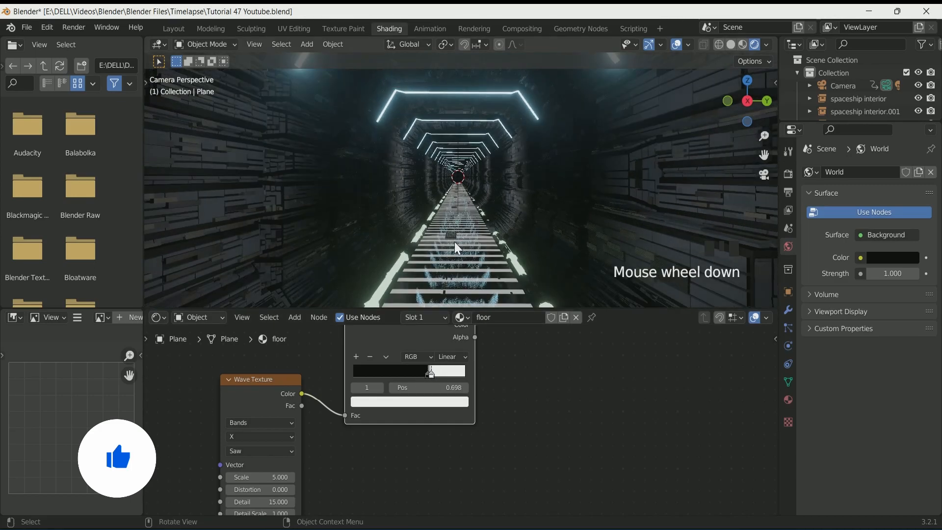
{"action": "scroll", "coordinate": [454, 242], "scroll_direction": "down", "scroll_amount": 1}
{"action": "left_click_drag", "start_coordinate": [260, 477], "coordinate": [304, 476]}
{"action": "scroll", "coordinate": [525, 243], "scroll_direction": "down", "scroll_amount": 2}
{"action": "scroll", "coordinate": [525, 243], "scroll_direction": "up", "scroll_amount": 1}
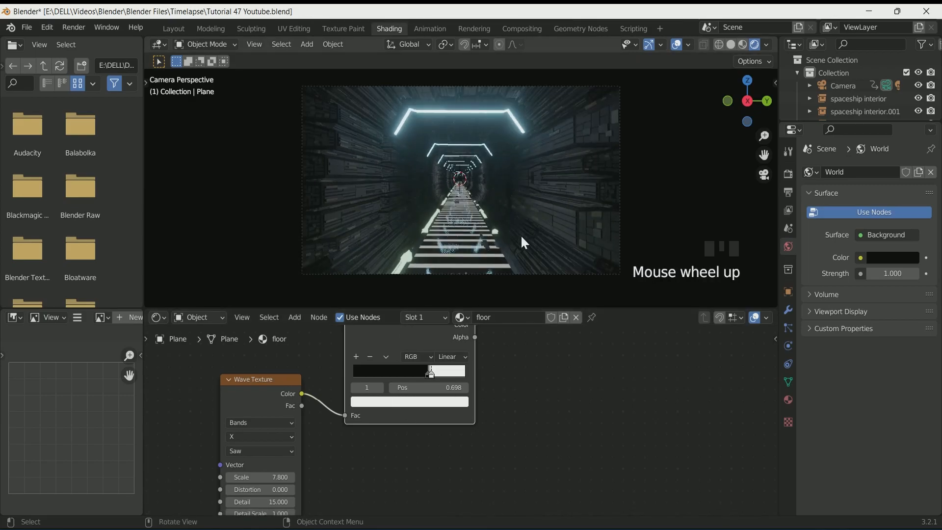
Try switching the wave bands direction to Y, then set it back to X
{"action": "key", "text": "space"}
{"action": "key", "text": "space"}
{"action": "left_click", "coordinate": [267, 438]}
{"action": "left_click", "coordinate": [265, 466]}
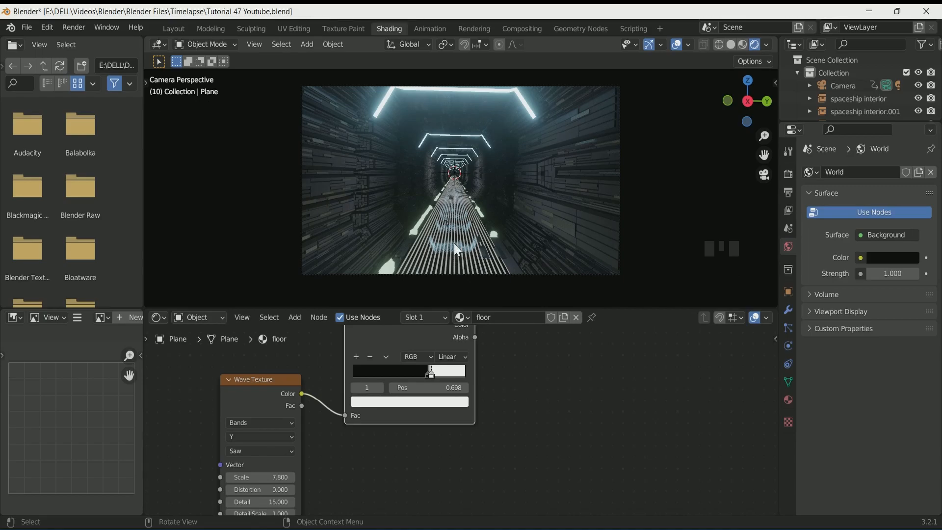
{"action": "scroll", "coordinate": [467, 248], "scroll_direction": "down", "scroll_amount": 1}
{"action": "scroll", "coordinate": [467, 248], "scroll_direction": "up", "scroll_amount": 12}
{"action": "scroll", "coordinate": [468, 248], "scroll_direction": "up", "scroll_amount": 2}
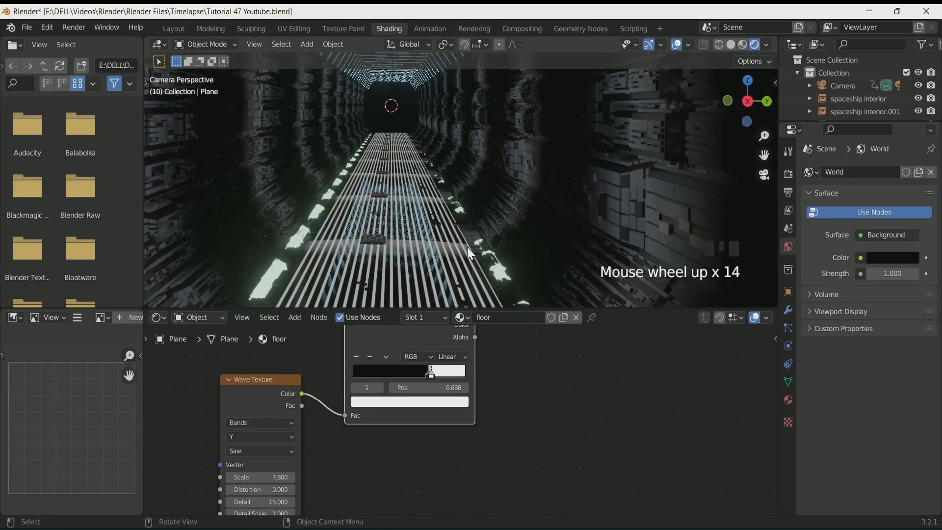
{"action": "scroll", "coordinate": [468, 248], "scroll_direction": "down", "scroll_amount": 12}
{"action": "left_click", "coordinate": [267, 436]}
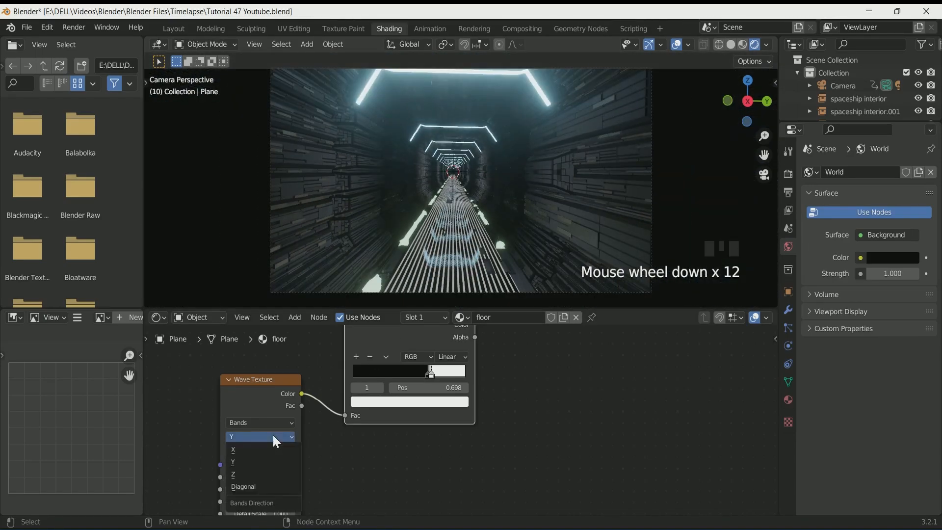
{"action": "left_click", "coordinate": [269, 450]}
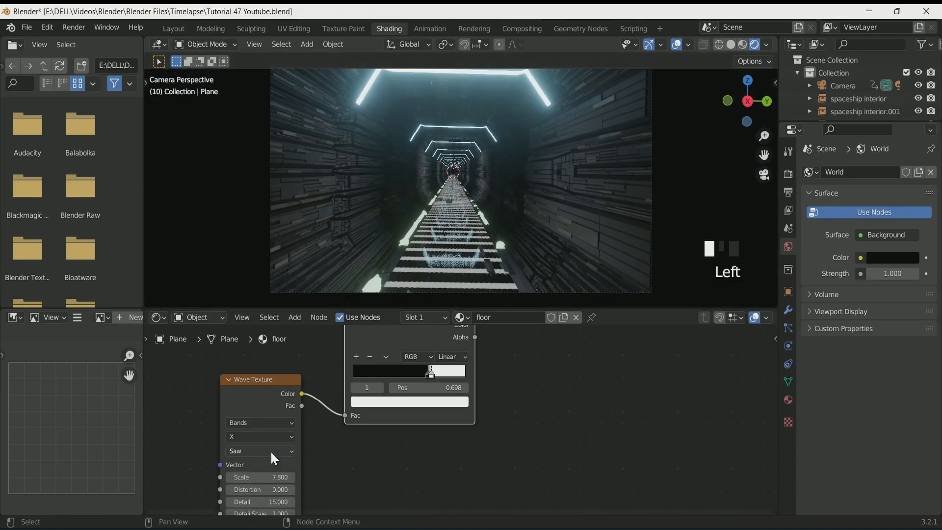
Return to the Layout workspace and play the animation to review the floor
{"action": "left_click", "coordinate": [174, 30]}
{"action": "left_click", "coordinate": [393, 295]}
{"action": "key", "text": "space"}
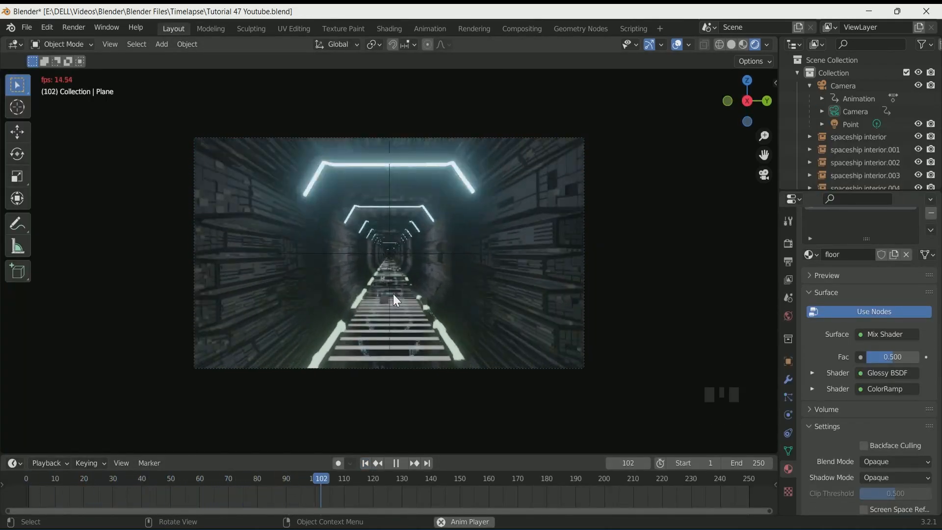
{"action": "key", "text": "space"}
{"action": "key", "text": "space"}
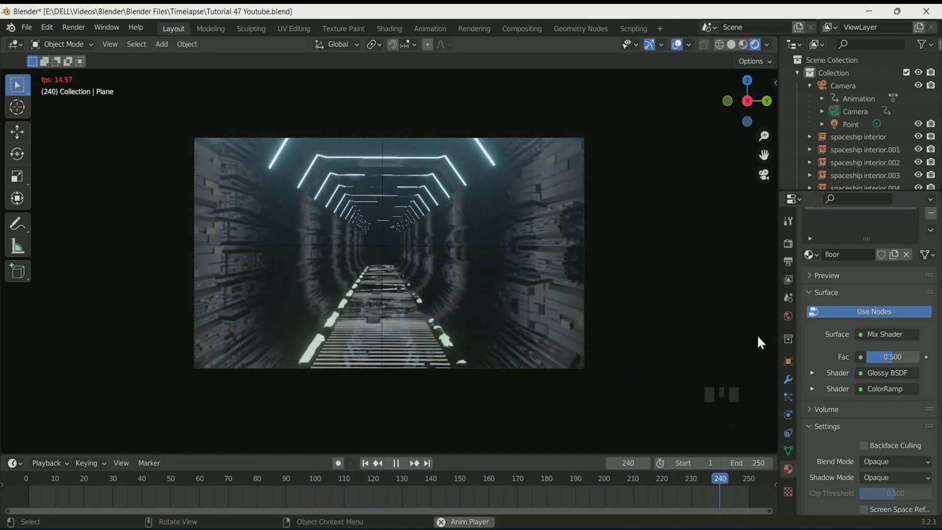
{"action": "key", "text": "space"}
Enable Motion Blur in the render settings and set its shutter to 0.26
{"action": "left_click", "coordinate": [789, 364]}
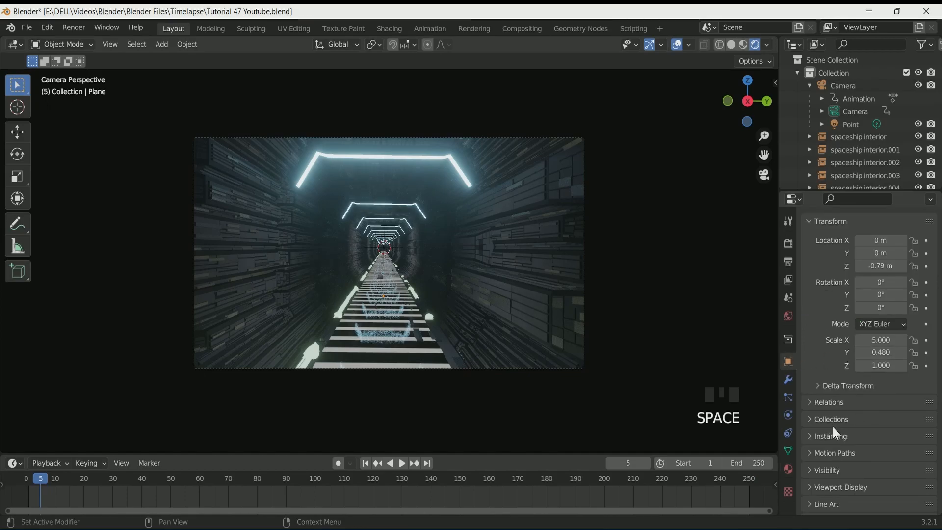
{"action": "left_click", "coordinate": [788, 244]}
{"action": "scroll", "coordinate": [863, 357], "scroll_direction": "down", "scroll_amount": 1}
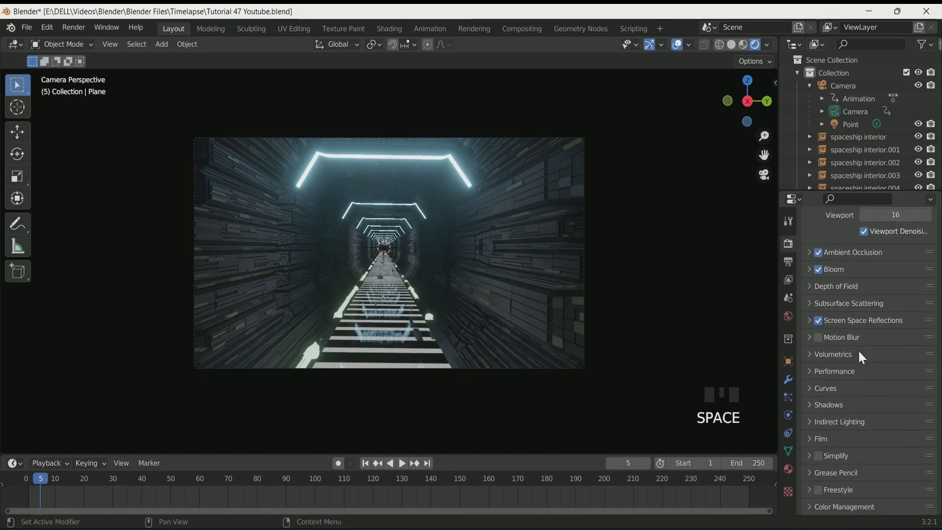
{"action": "left_click", "coordinate": [818, 338]}
{"action": "left_click", "coordinate": [837, 337]}
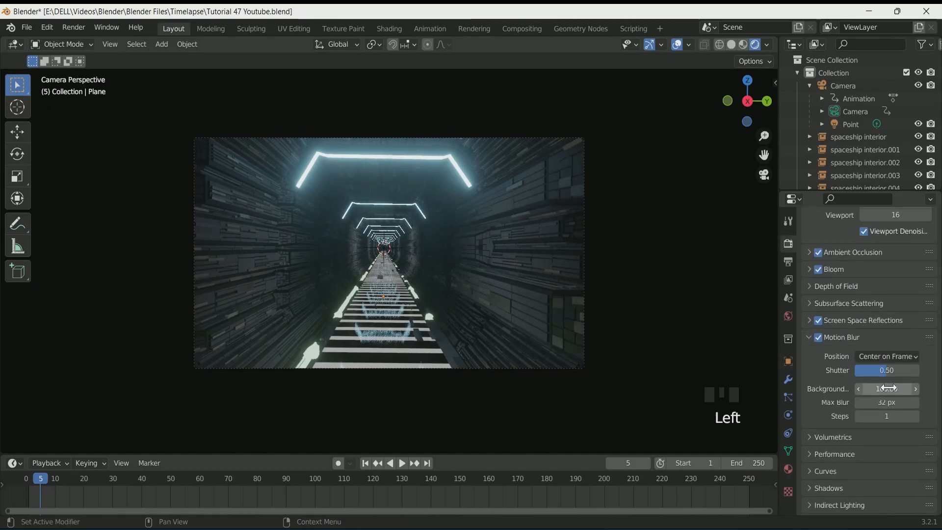
{"action": "left_click_drag", "start_coordinate": [886, 370], "coordinate": [872, 370]}
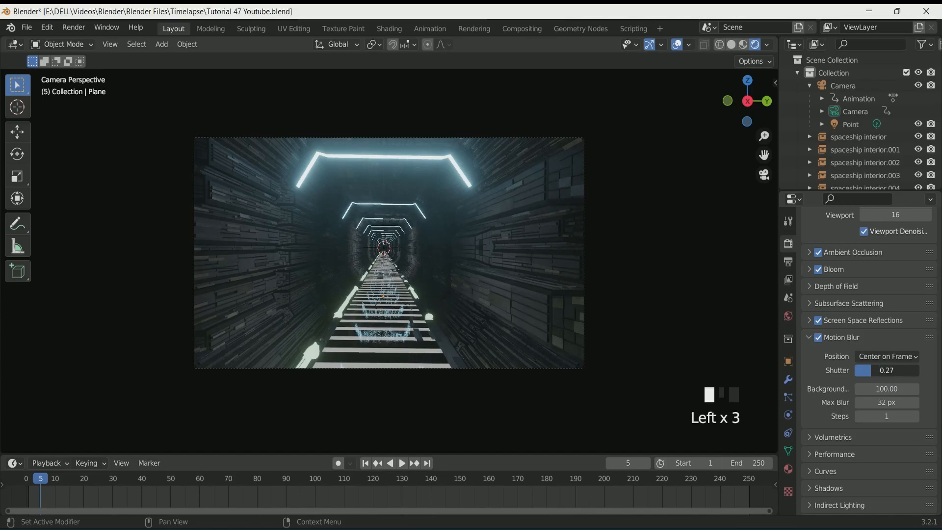
Set the color management look to Medium High Contrast
{"action": "left_click", "coordinate": [851, 336]}
{"action": "scroll", "coordinate": [849, 493], "scroll_direction": "down", "scroll_amount": 5}
{"action": "left_click", "coordinate": [852, 501]}
{"action": "scroll", "coordinate": [878, 473], "scroll_direction": "down", "scroll_amount": 5}
{"action": "left_click", "coordinate": [900, 442]}
{"action": "left_click", "coordinate": [882, 398]}
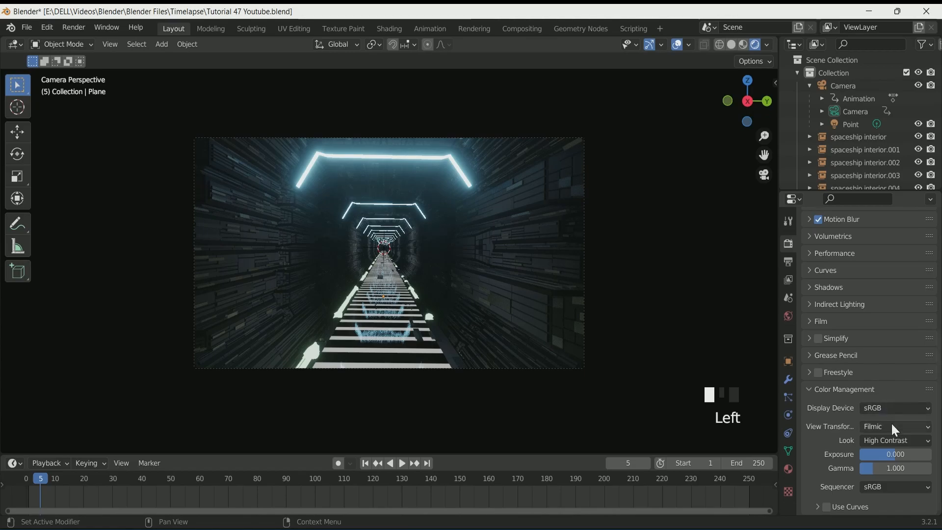
{"action": "left_click", "coordinate": [893, 441]}
{"action": "left_click", "coordinate": [879, 388]}
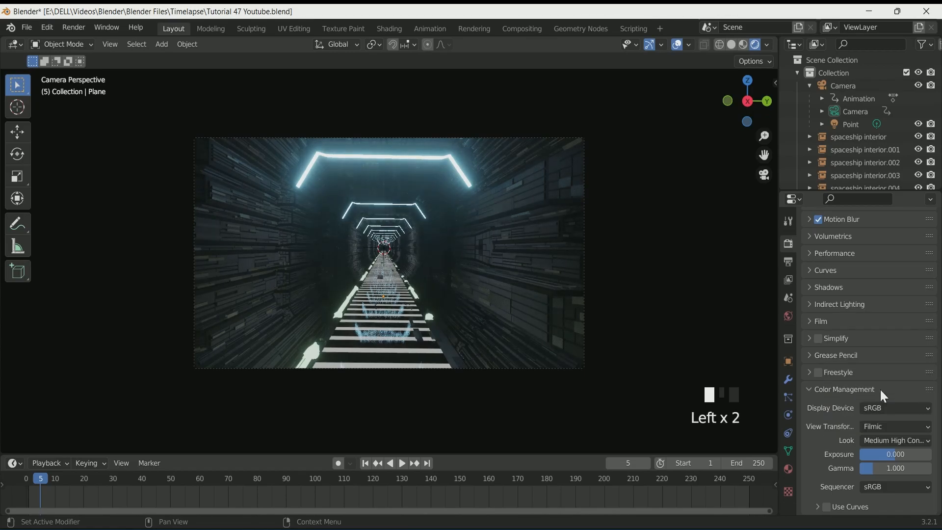
Rewind to the first frame and set the render output folder to C:\tmp\
{"action": "left_click", "coordinate": [364, 464]}
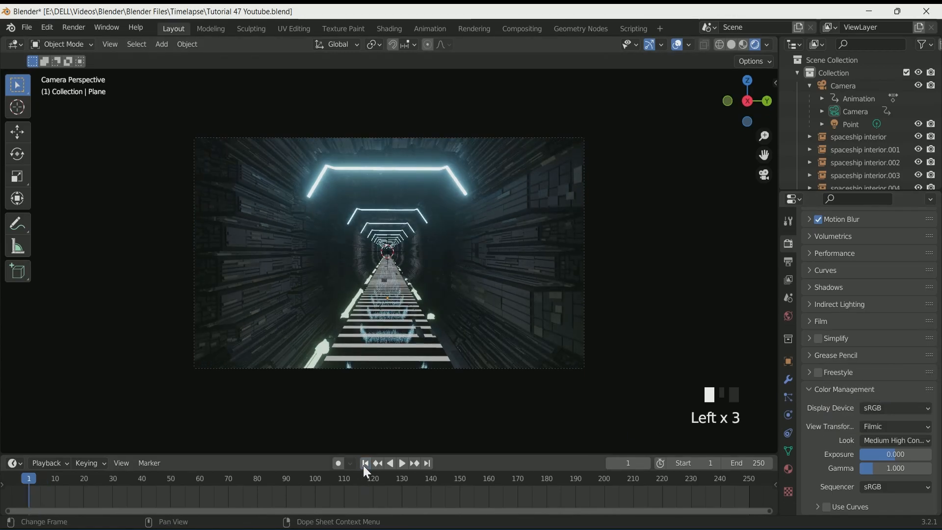
{"action": "scroll", "coordinate": [857, 307], "scroll_direction": "up", "scroll_amount": 10}
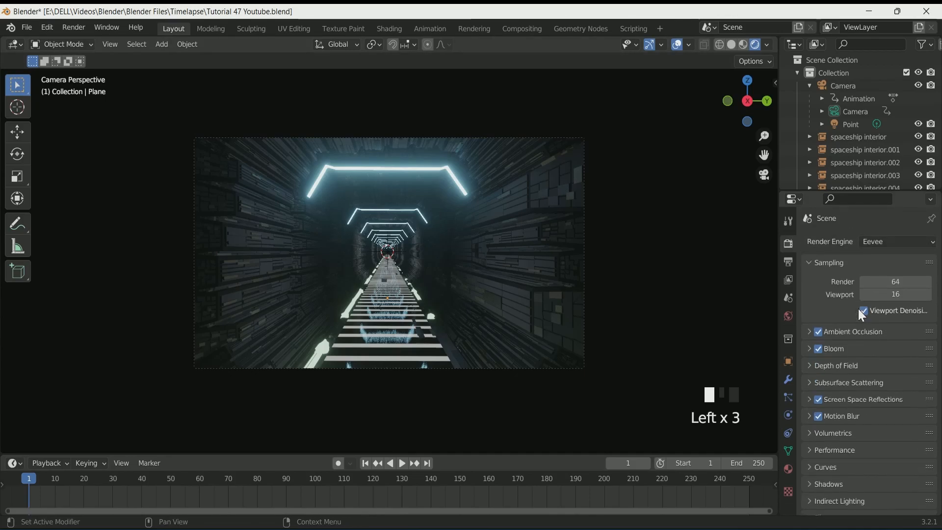
{"action": "left_click", "coordinate": [789, 263]}
{"action": "scroll", "coordinate": [883, 339], "scroll_direction": "down", "scroll_amount": 5}
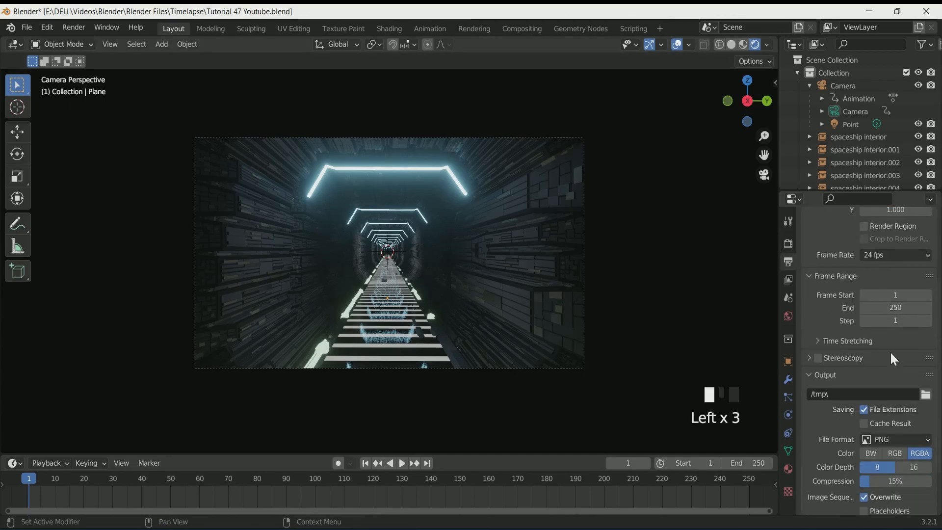
{"action": "scroll", "coordinate": [891, 354], "scroll_direction": "down", "scroll_amount": 1}
{"action": "left_click", "coordinate": [926, 374]}
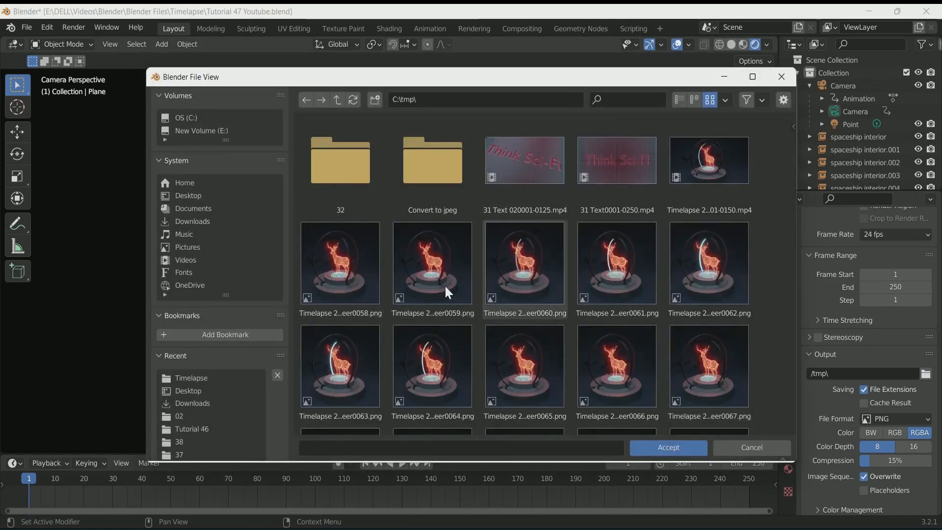
{"action": "scroll", "coordinate": [444, 280], "scroll_direction": "down", "scroll_amount": 1}
{"action": "left_click", "coordinate": [442, 449]}
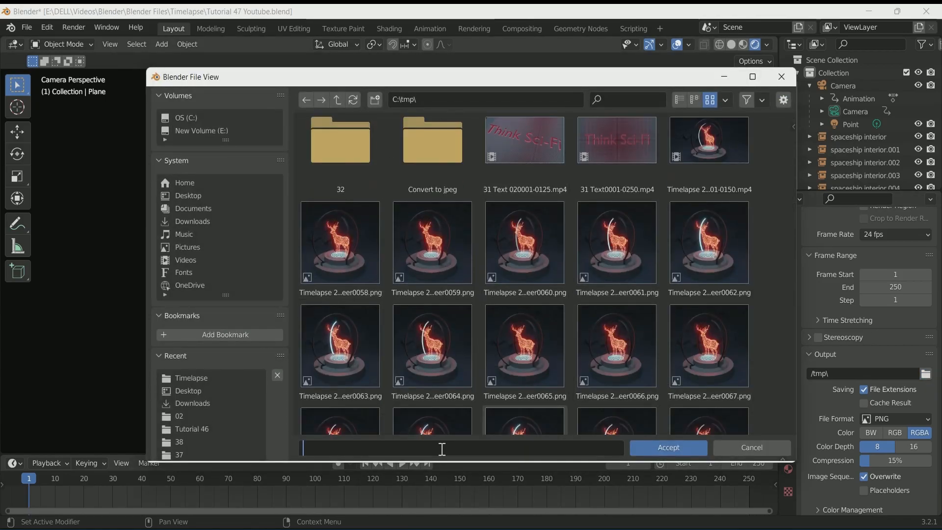
{"action": "left_click", "coordinate": [675, 449]}
Set the output file format to FFmpeg Video
{"action": "scroll", "coordinate": [878, 397], "scroll_direction": "down", "scroll_amount": 2}
{"action": "left_click", "coordinate": [899, 385]}
{"action": "left_click", "coordinate": [881, 440]}
{"action": "scroll", "coordinate": [879, 438], "scroll_direction": "down", "scroll_amount": 3}
{"action": "left_click", "coordinate": [844, 486]}
Set the video encoding container to MPEG-4 with H.264 codec and Medium Quality output
{"action": "scroll", "coordinate": [845, 485], "scroll_direction": "down", "scroll_amount": 5}
{"action": "left_click", "coordinate": [859, 390]}
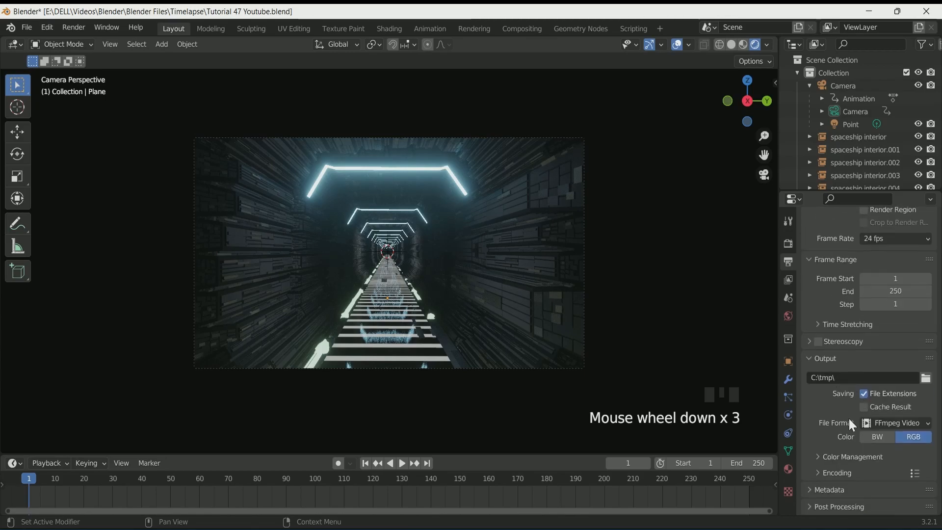
{"action": "left_click", "coordinate": [848, 471]}
{"action": "scroll", "coordinate": [848, 466], "scroll_direction": "down", "scroll_amount": 5}
{"action": "left_click", "coordinate": [893, 391]}
{"action": "left_click", "coordinate": [893, 387]}
{"action": "scroll", "coordinate": [894, 347], "scroll_direction": "down", "scroll_amount": 4}
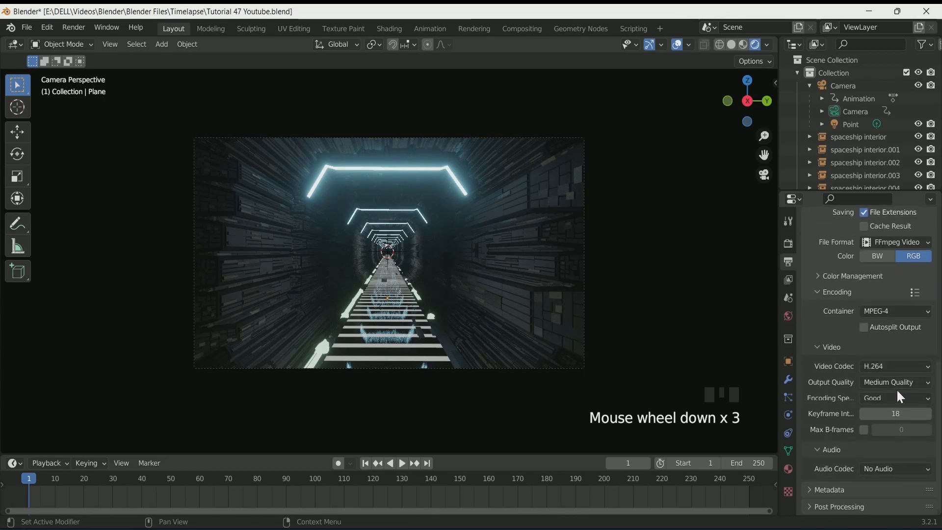
{"action": "left_click", "coordinate": [899, 382]}
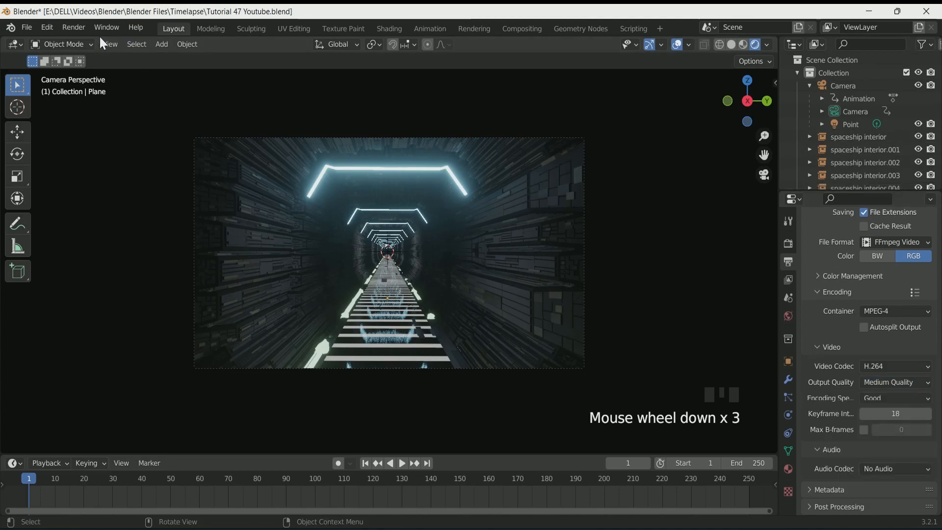
Render the animation
{"action": "left_click", "coordinate": [74, 27]}
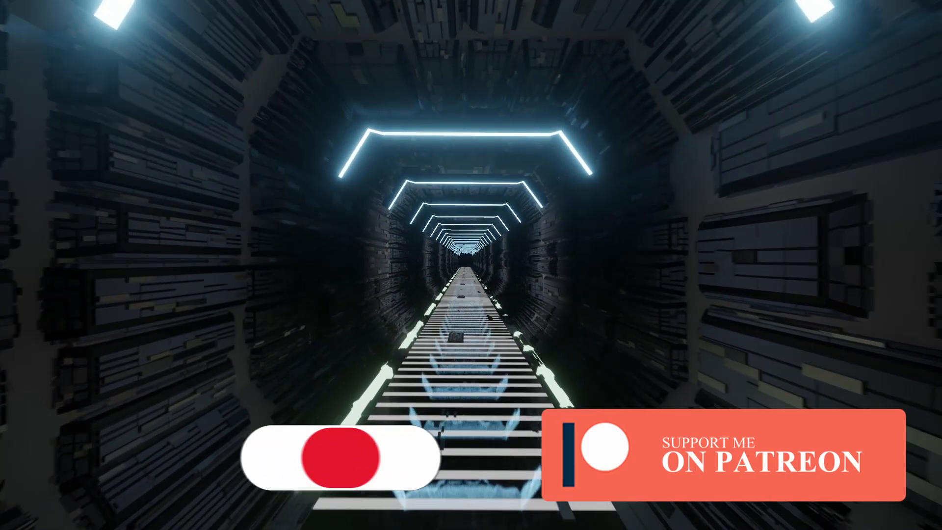